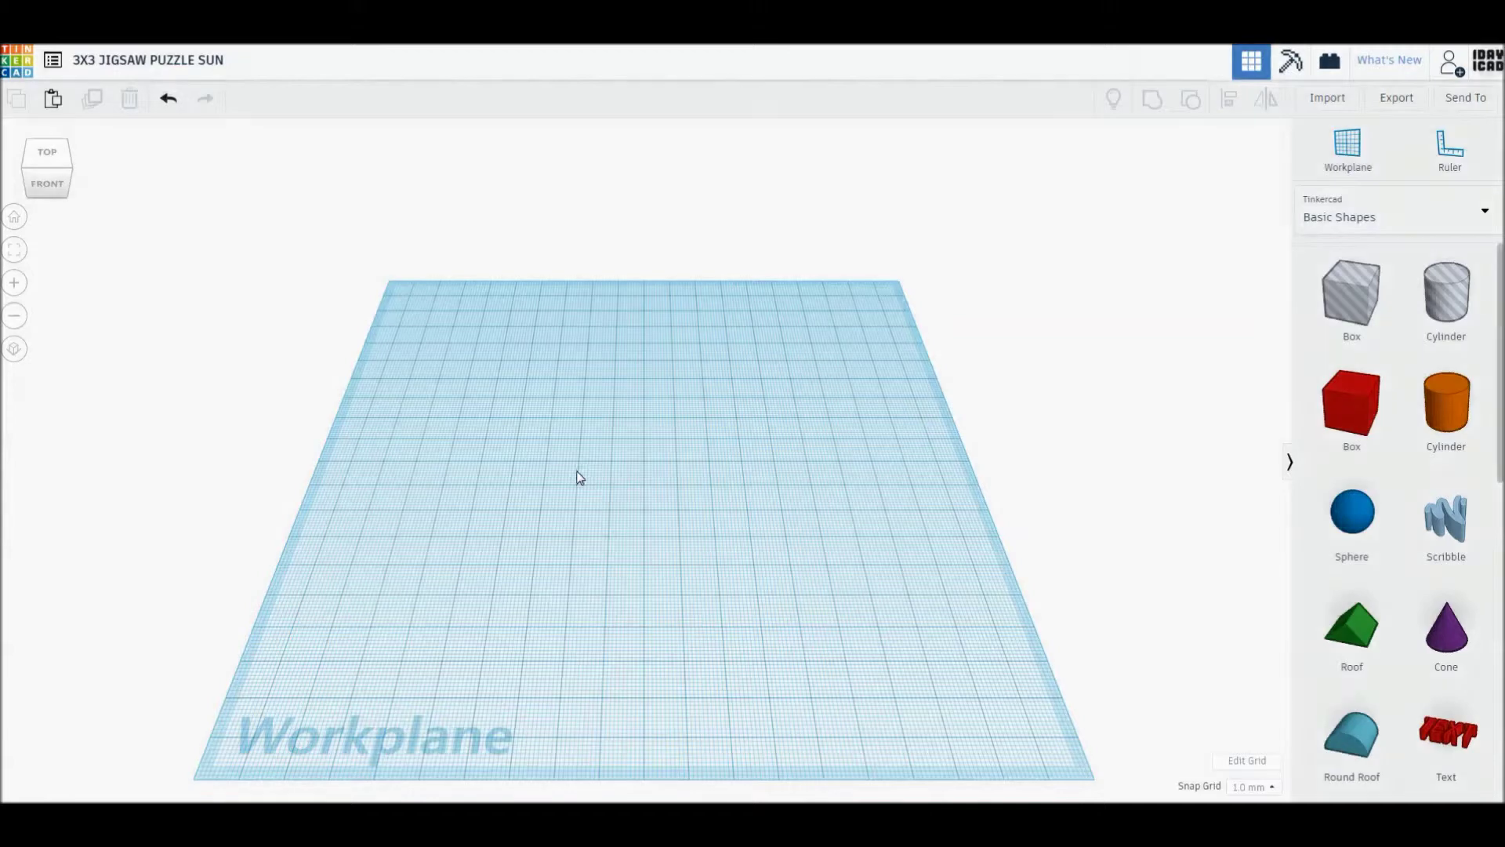
Place a box on the workplane and set its height to 2 mm
left_click(1351, 401)
left_click(590, 439)
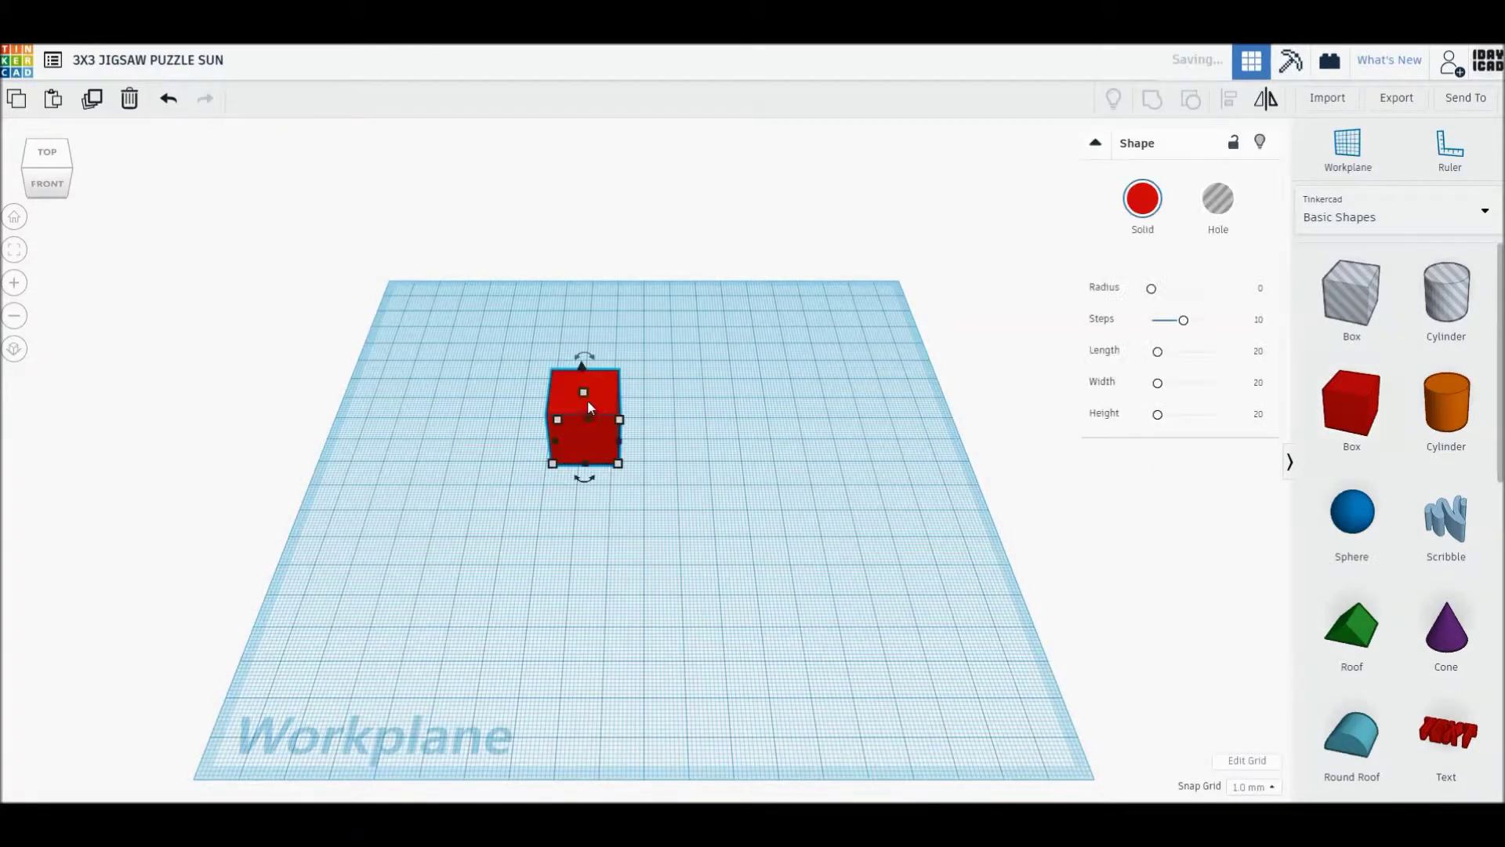
left_click(656, 417)
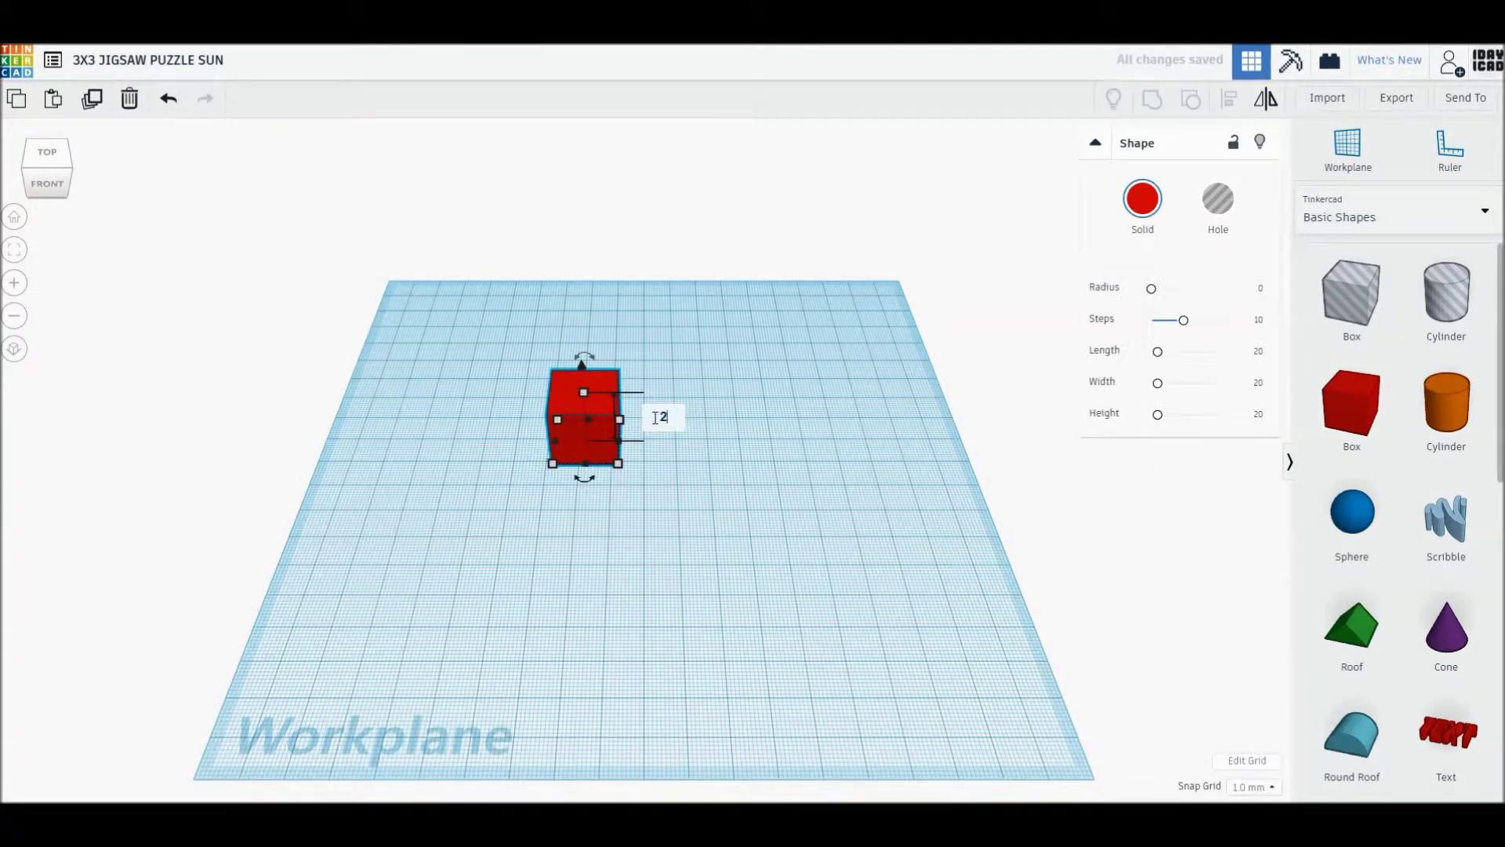
key("Return")
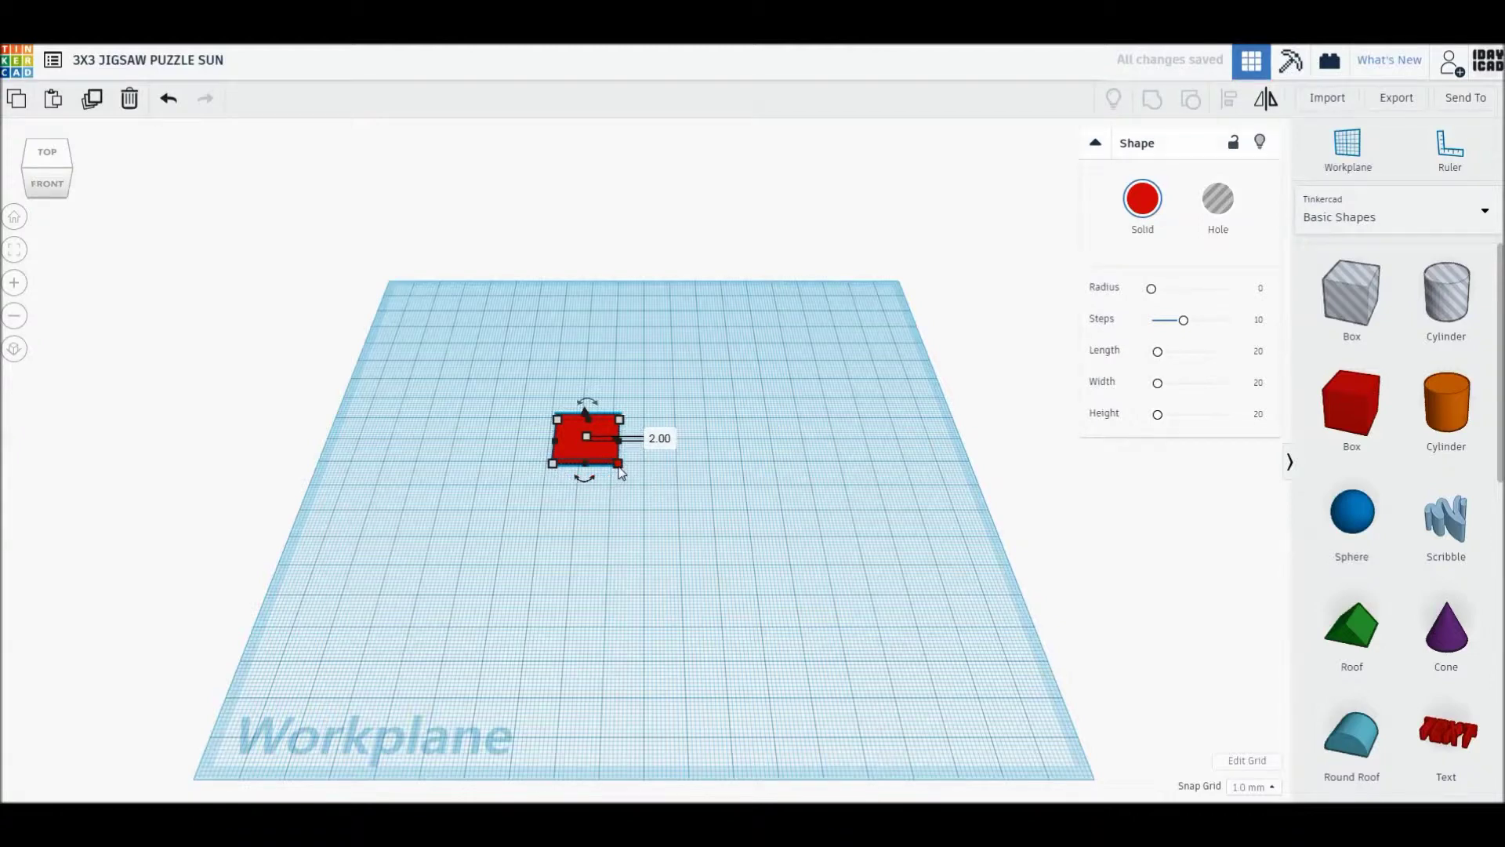
Make the box 60 mm wide and 60 mm long, then shift it left and back
left_click(574, 519)
type("60")
key("Return")
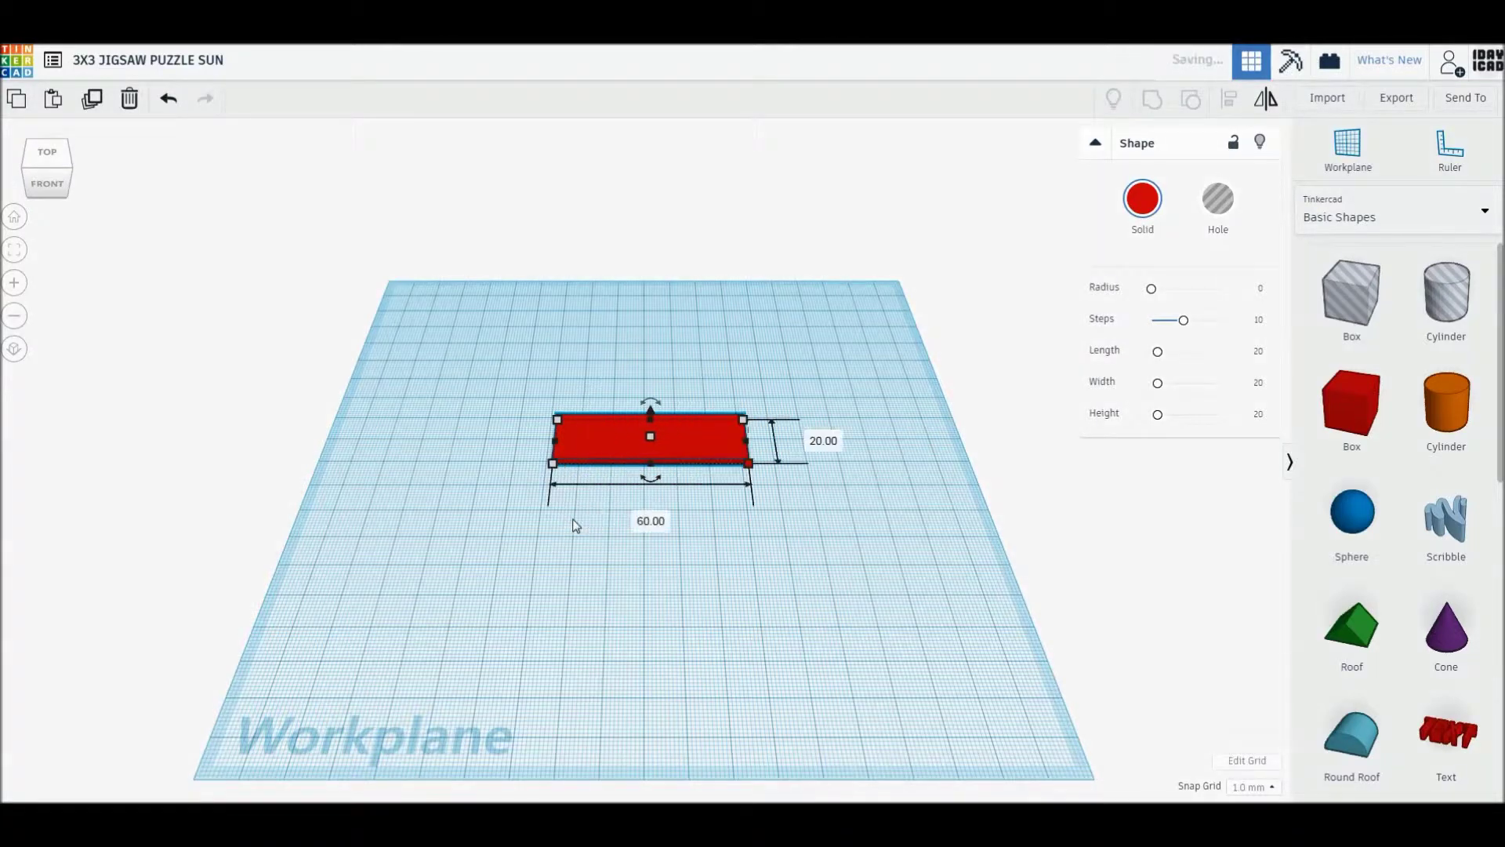
left_click(821, 440)
type("60")
key("Return")
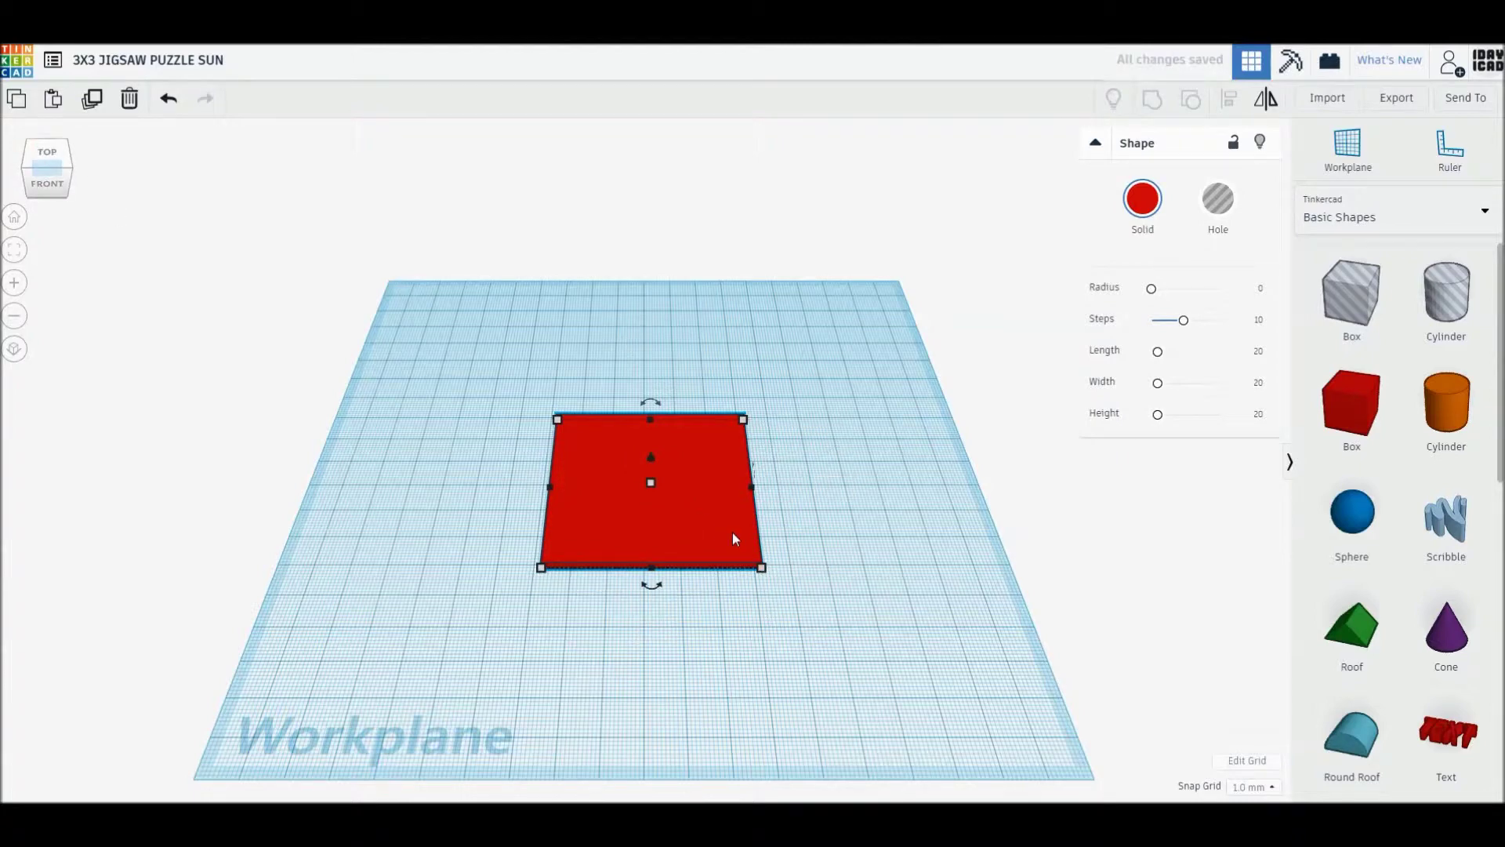
left_click_drag(732, 533, 614, 488)
left_click_drag(1446, 403, 726, 468)
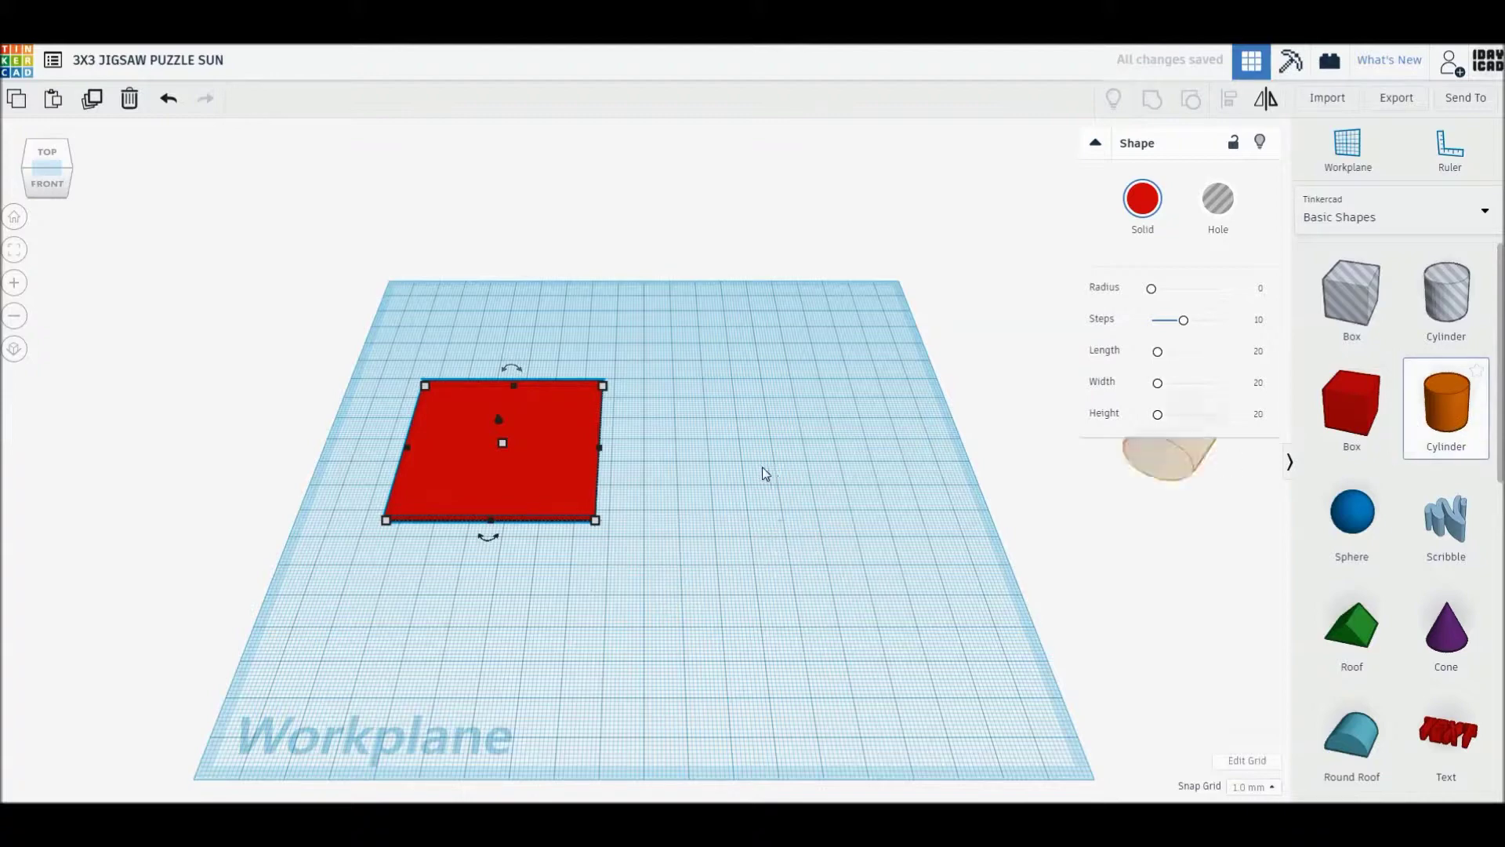
Place a 4 mm tall cylinder beside the plate with 64 sides
left_click(806, 443)
key("Return")
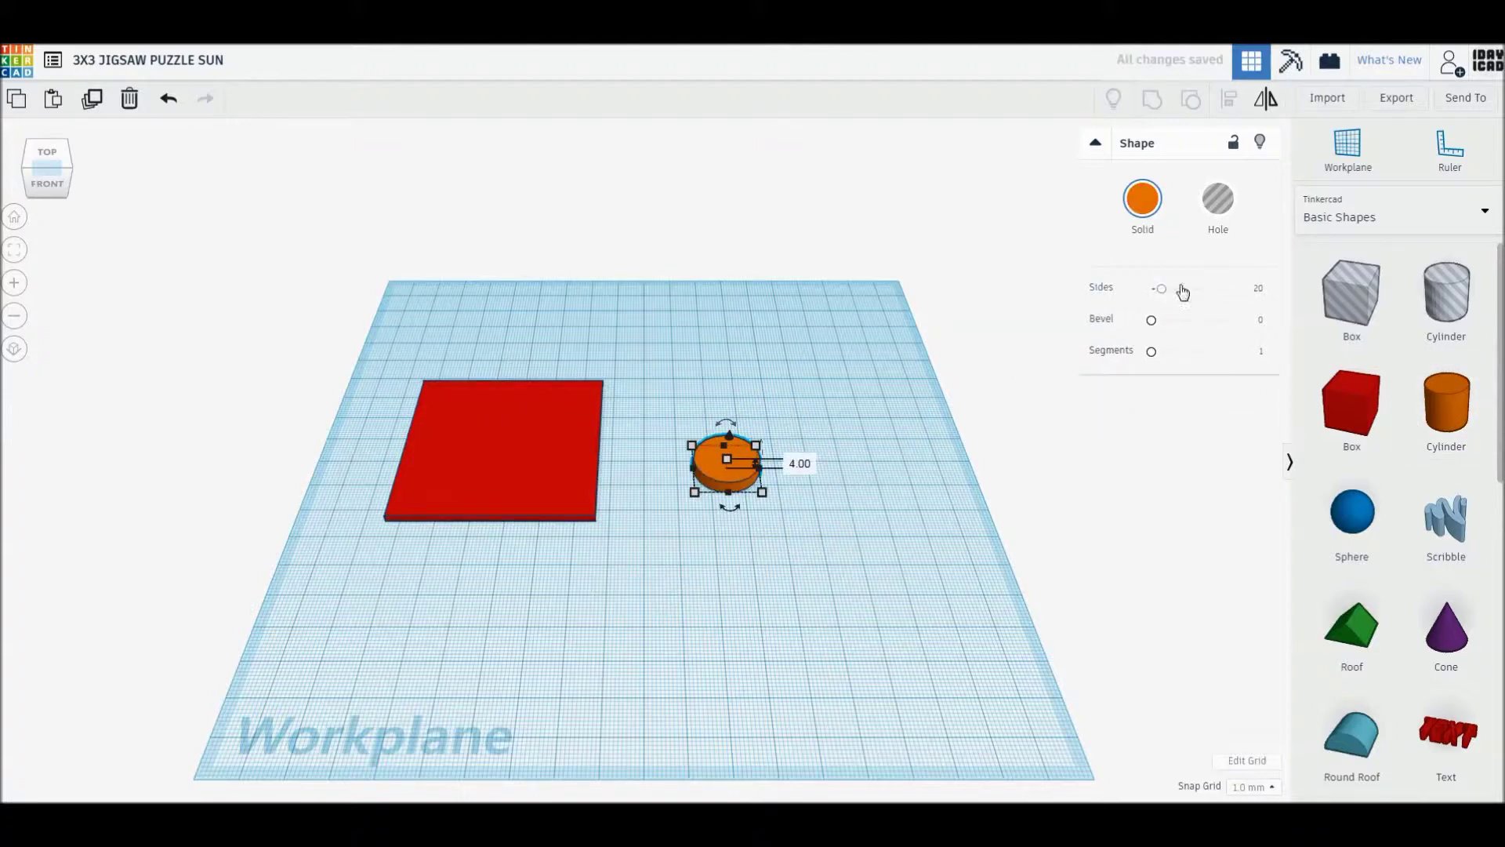
left_click_drag(1162, 294, 1220, 289)
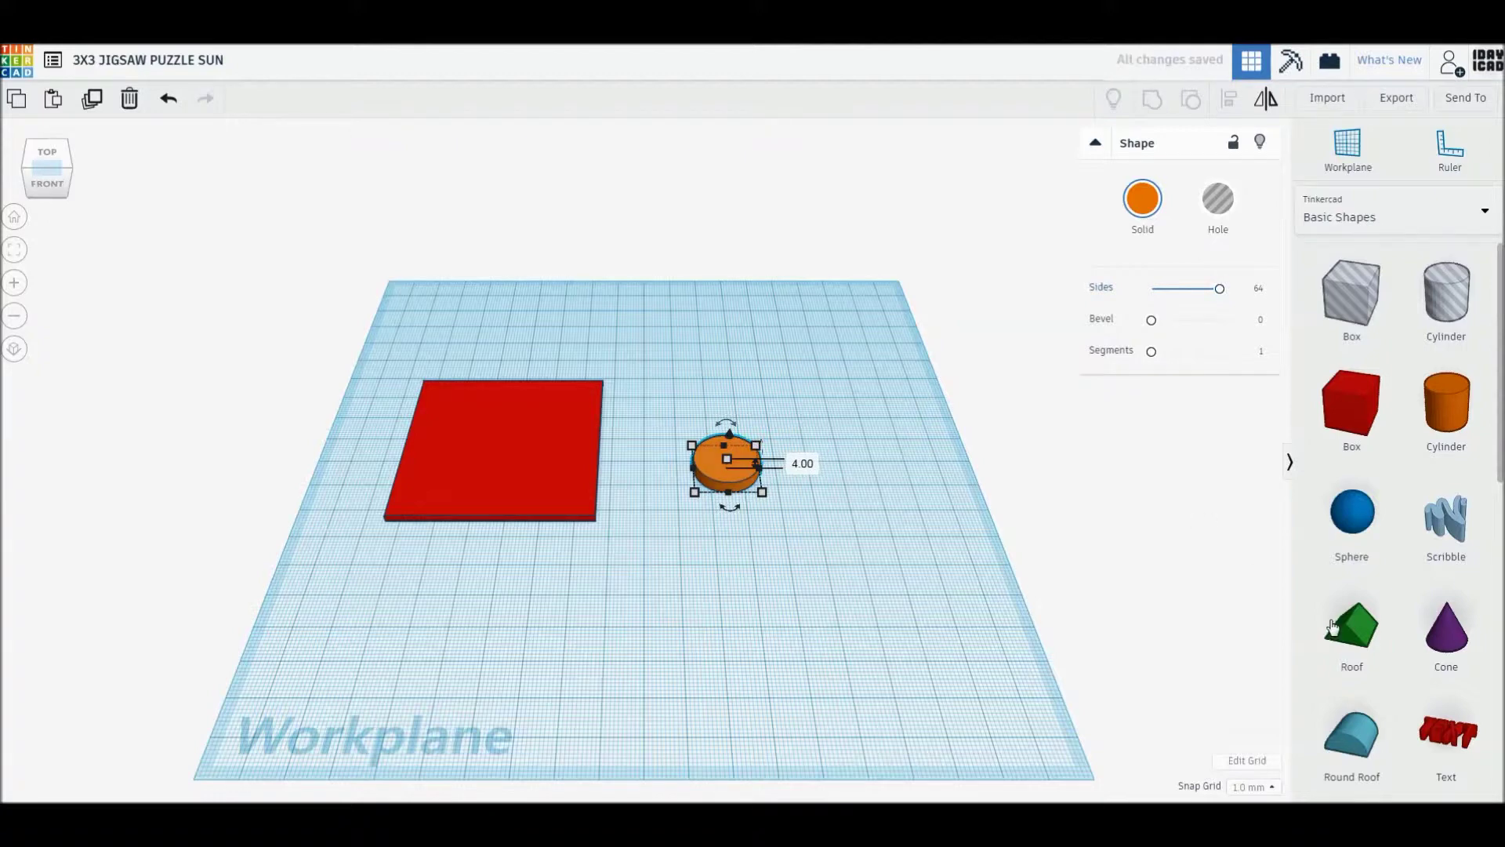
Bring a roof shape onto the workplane and start tipping it onto its side
left_click_drag(1351, 627, 859, 552)
mouse_move(853, 551)
right_mouse_down()
mouse_move(952, 525)
mouse_move(931, 453)
right_mouse_up()
left_click_drag(919, 425, 897, 439)
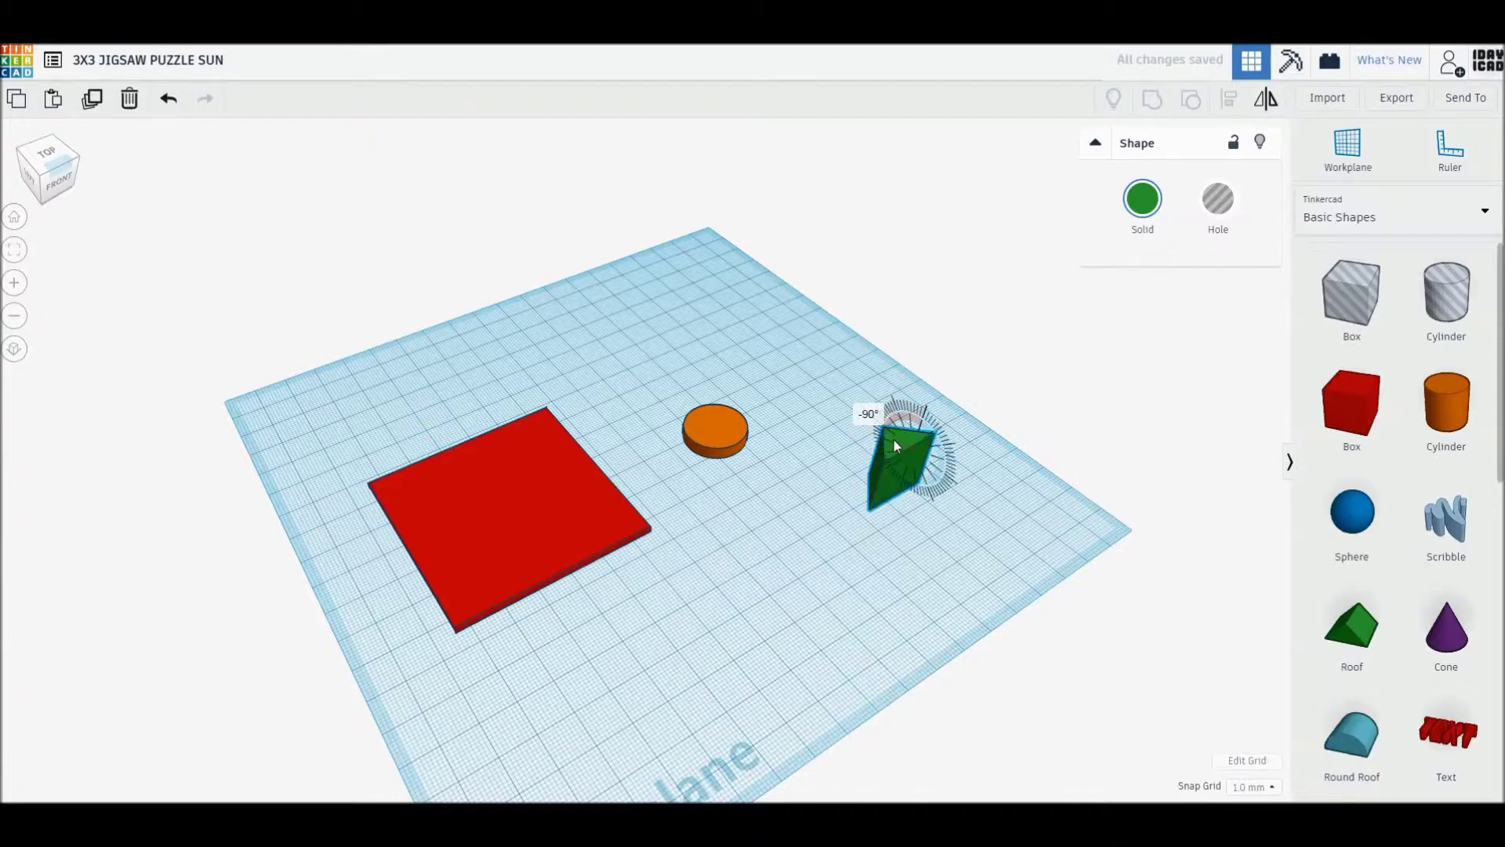
Rotate the roof to exactly -90°
left_click_drag(893, 439, 892, 441)
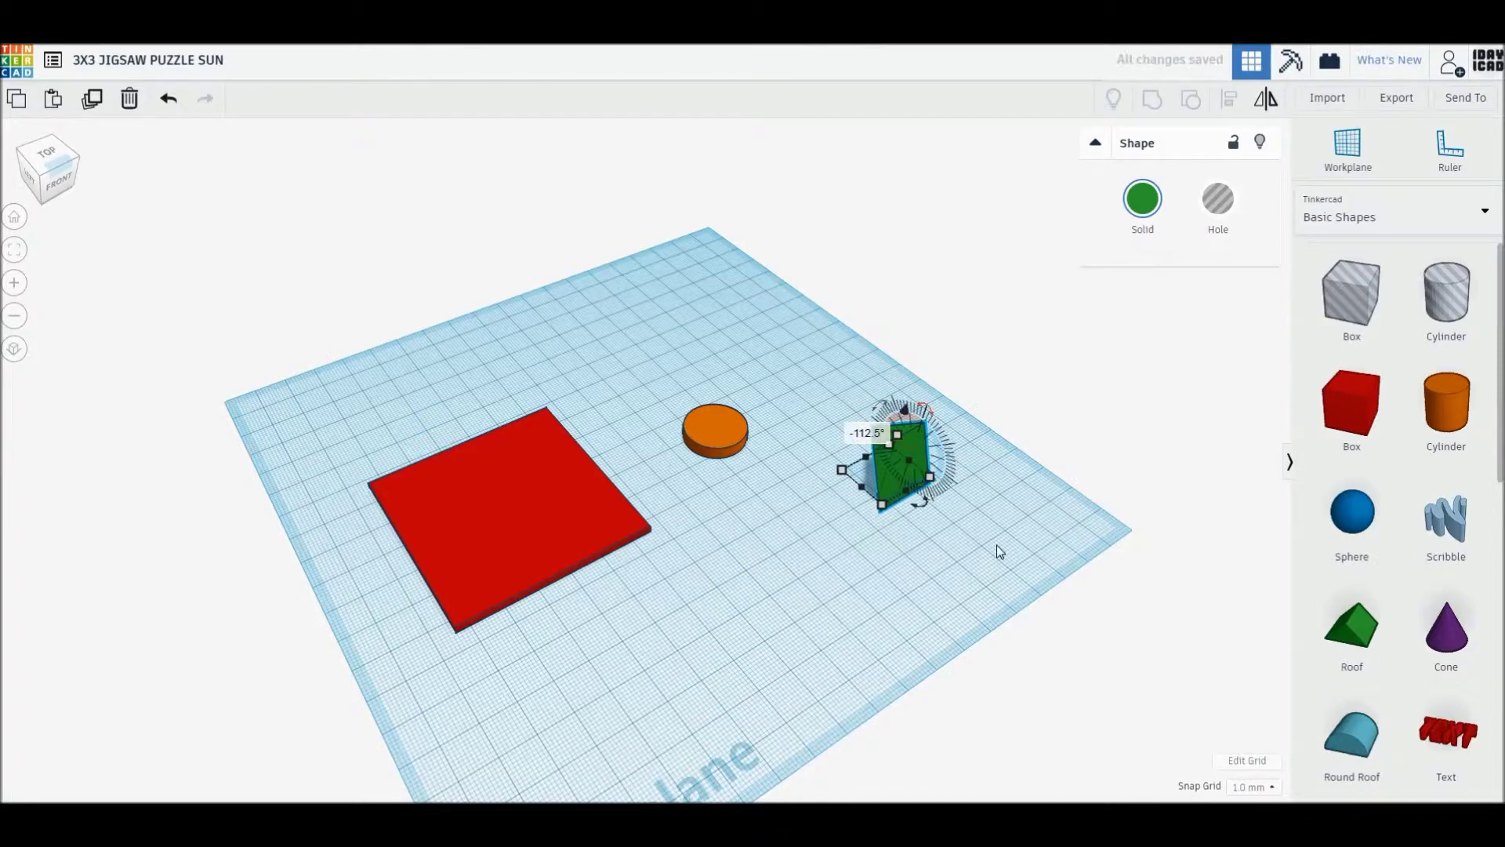
left_click(860, 436)
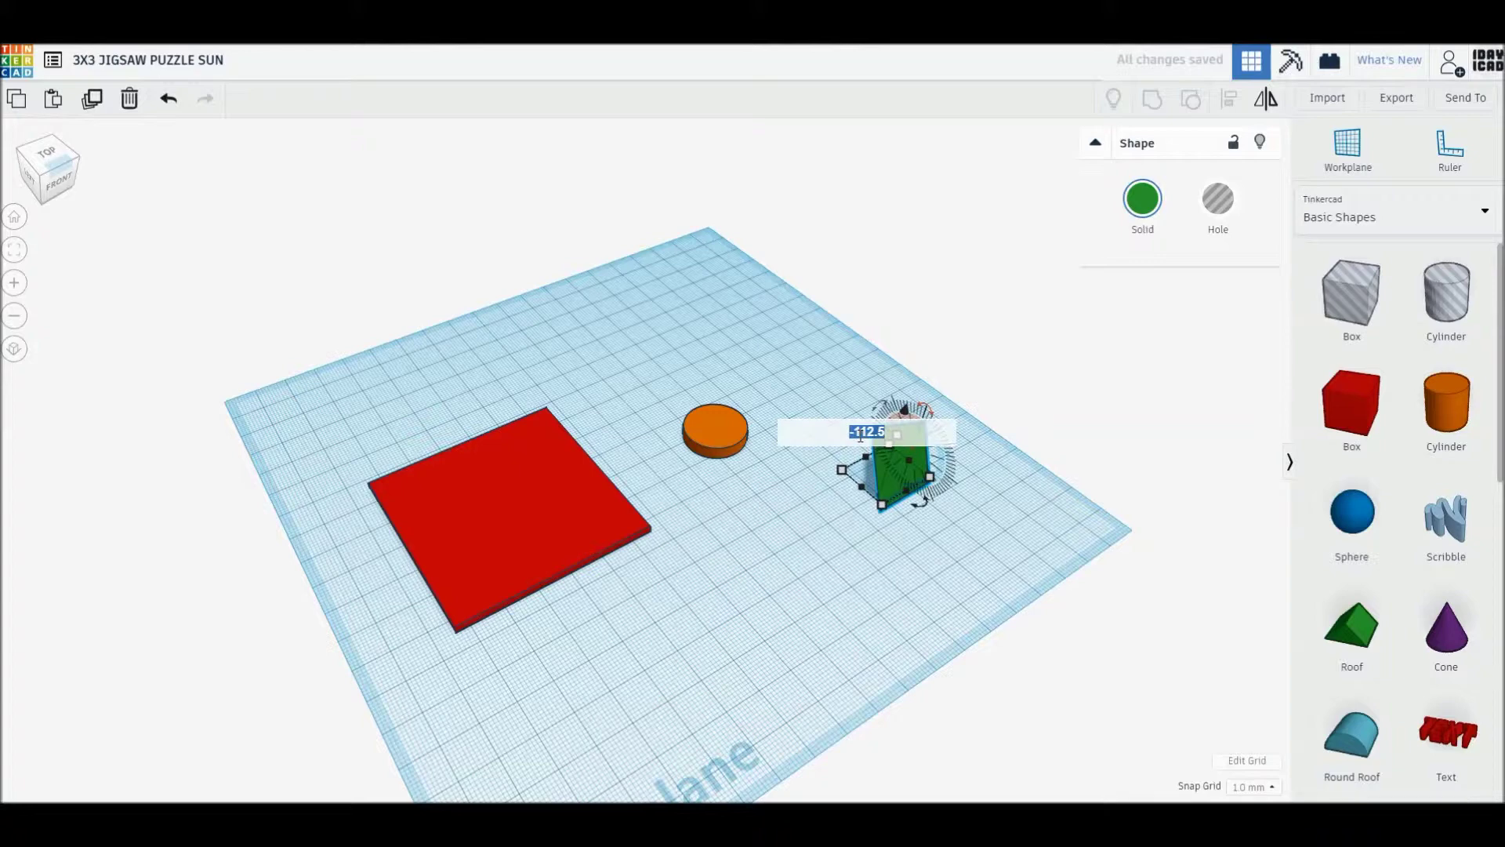
type("90")
type("-90")
key("Return")
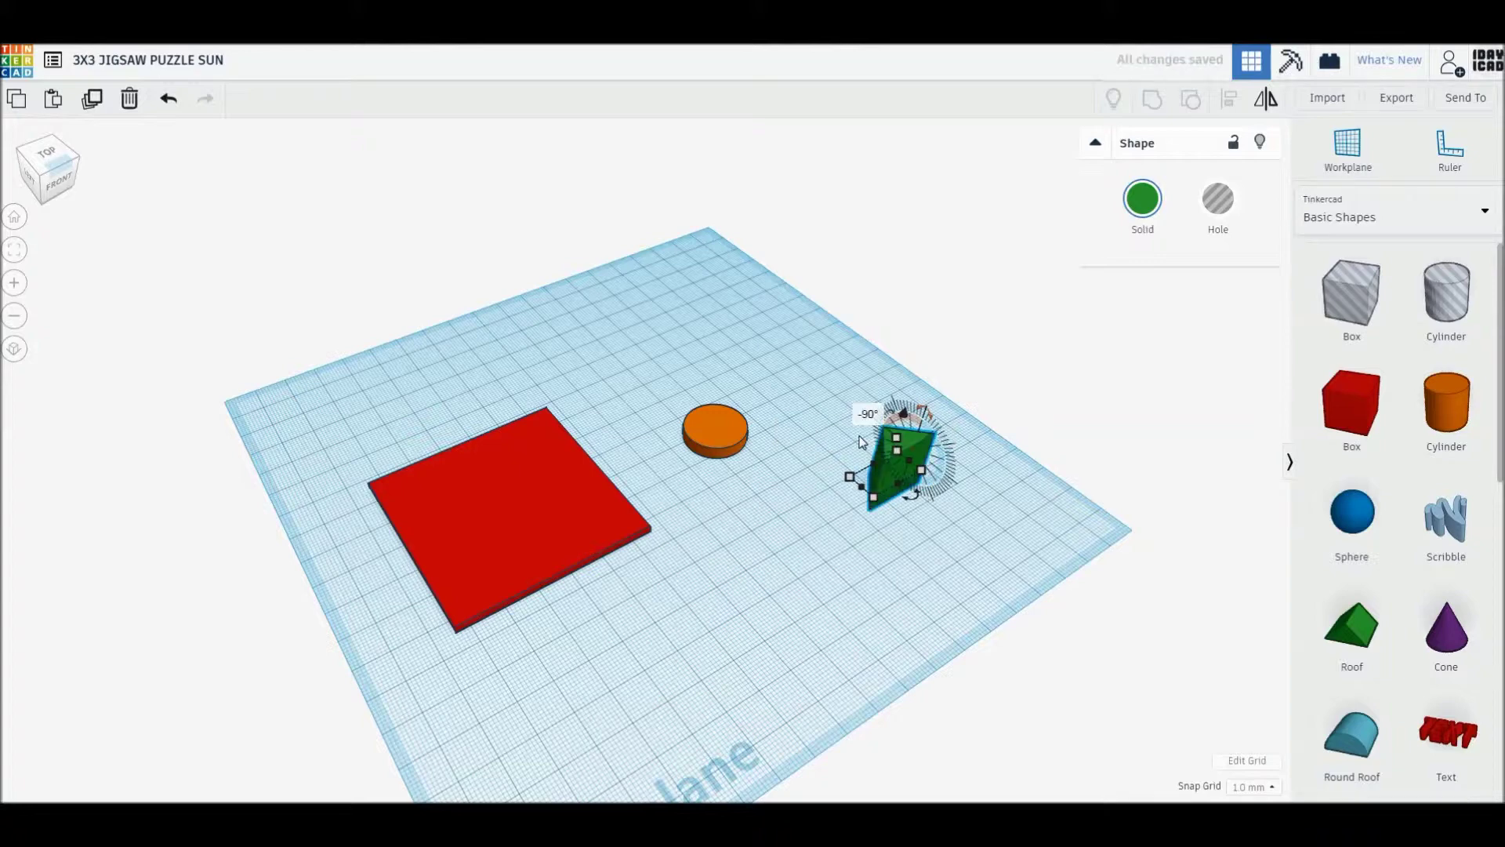
Set the roof height to 4 mm, then switch to a top-down view
mouse_move(902, 619)
right_mouse_down()
mouse_move(1029, 574)
mouse_move(747, 618)
mouse_move(867, 553)
right_mouse_up()
left_click(1011, 578)
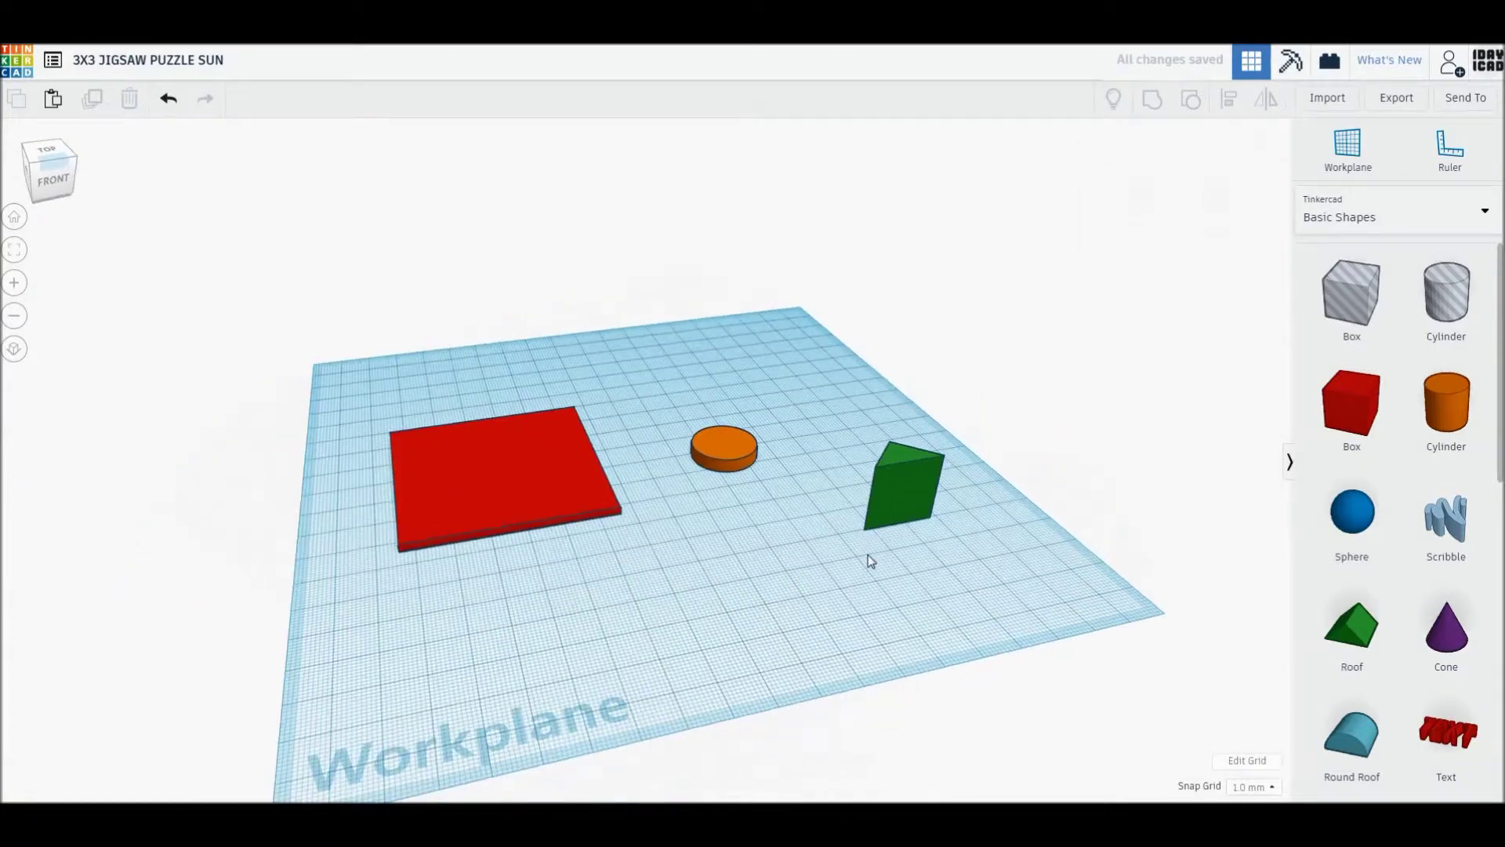
left_click(902, 493)
left_click(972, 482)
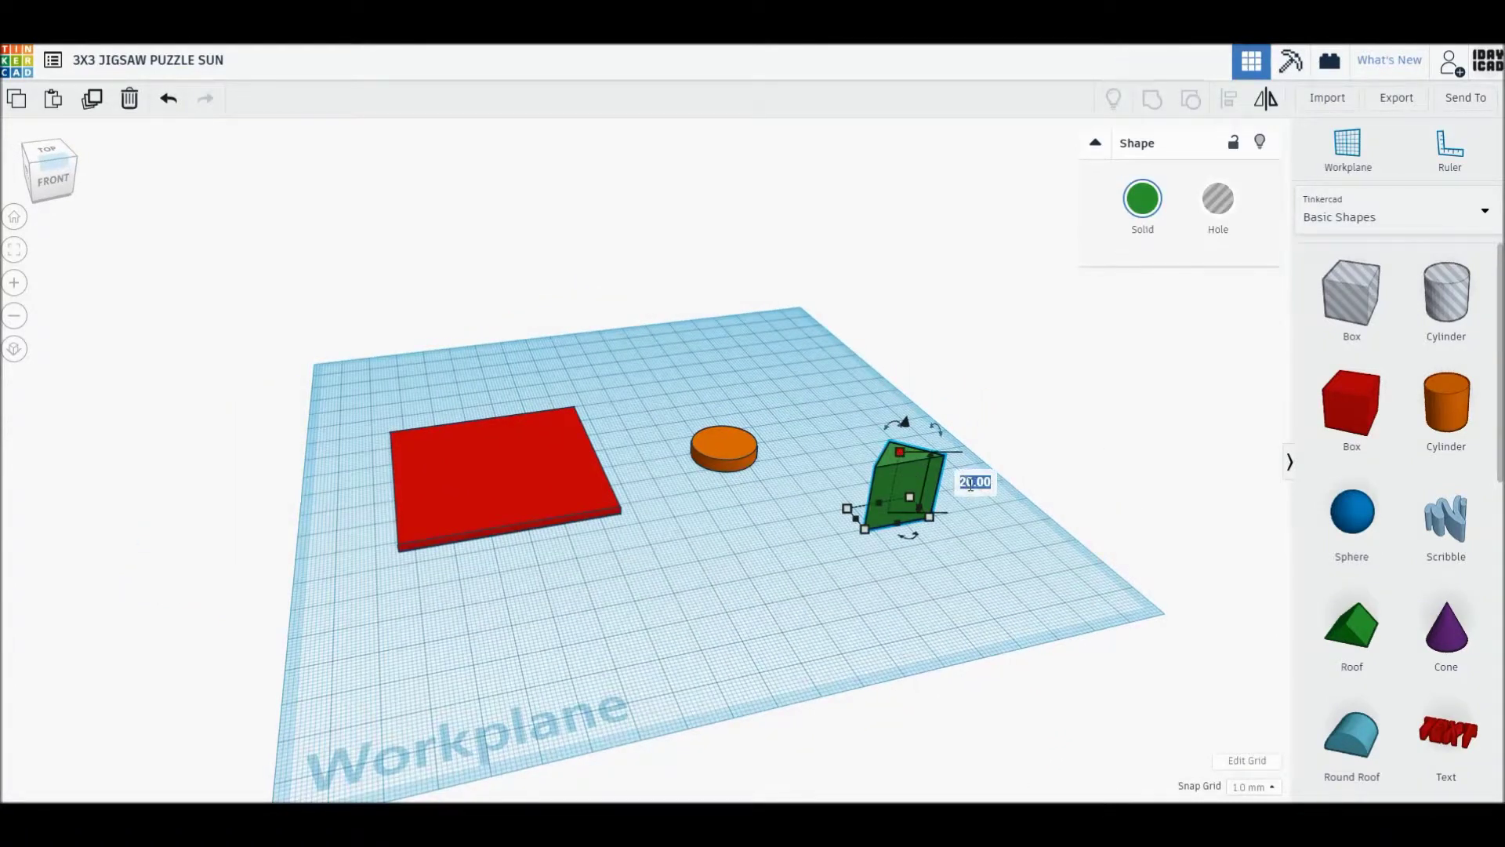
type("4")
key("Return")
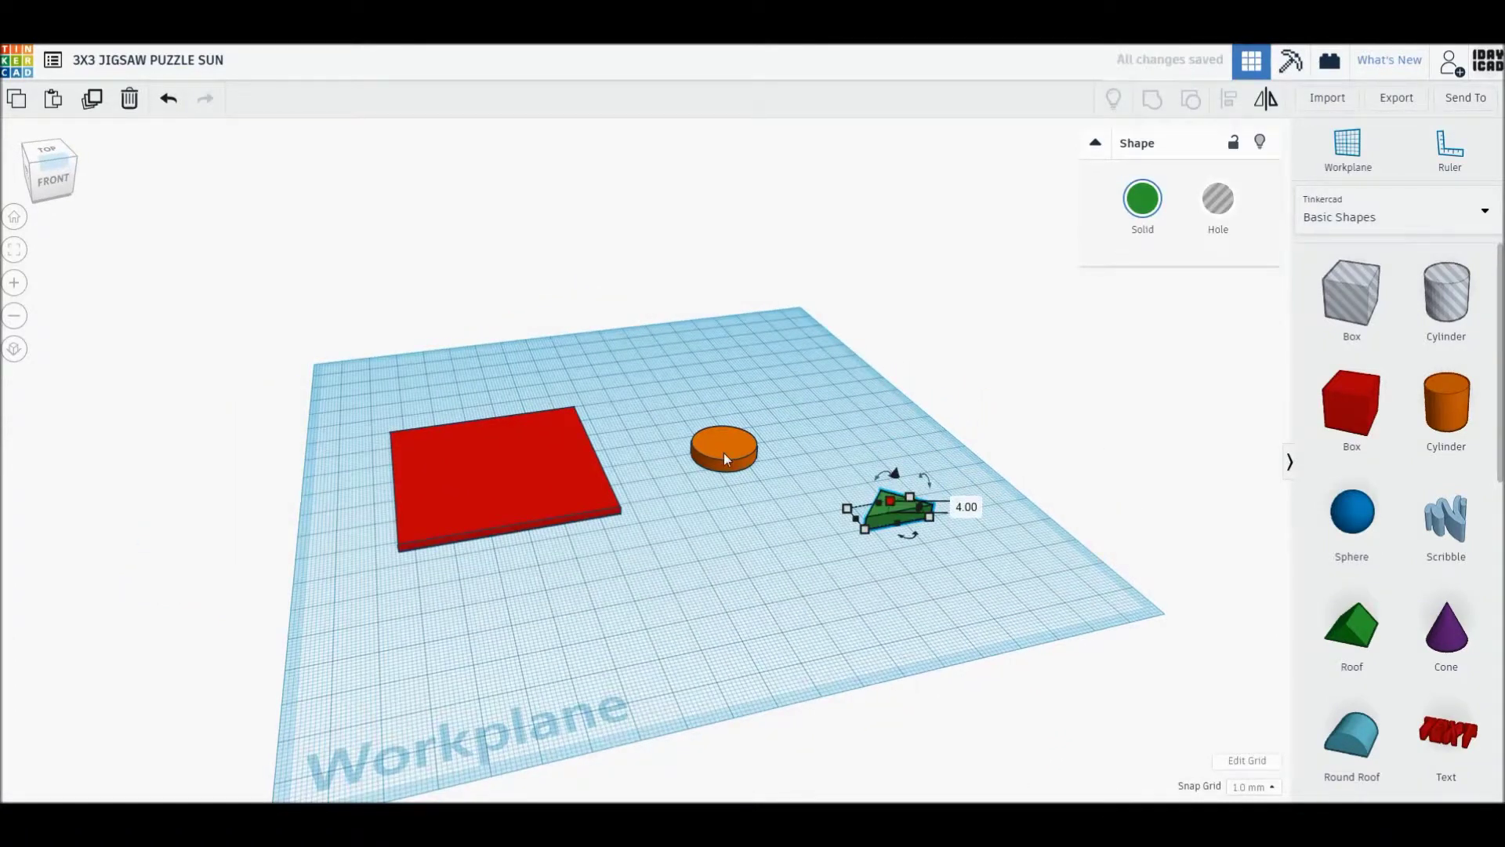
left_click(725, 455)
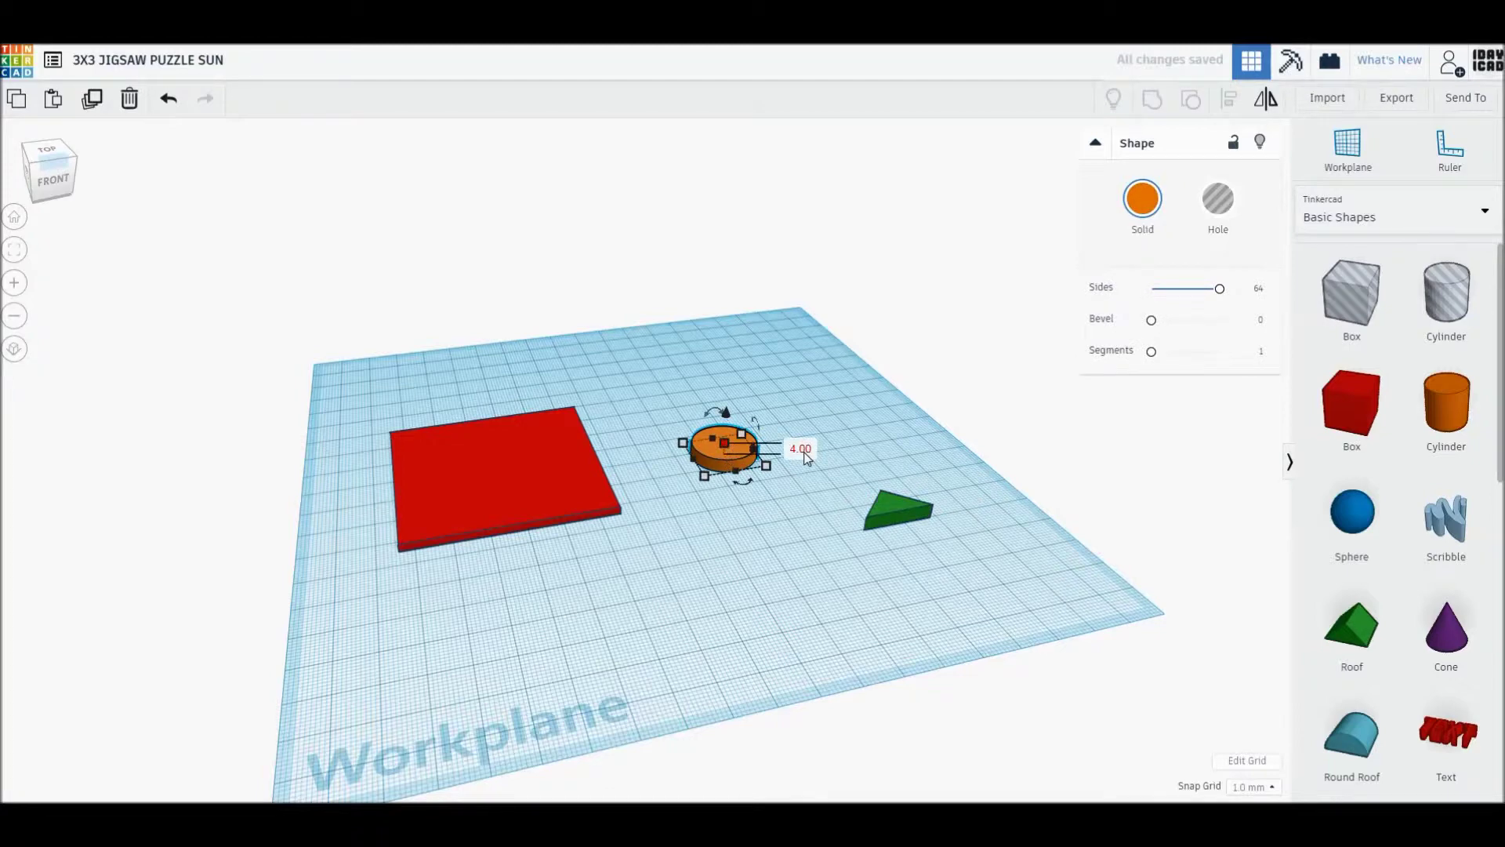
left_click(752, 556)
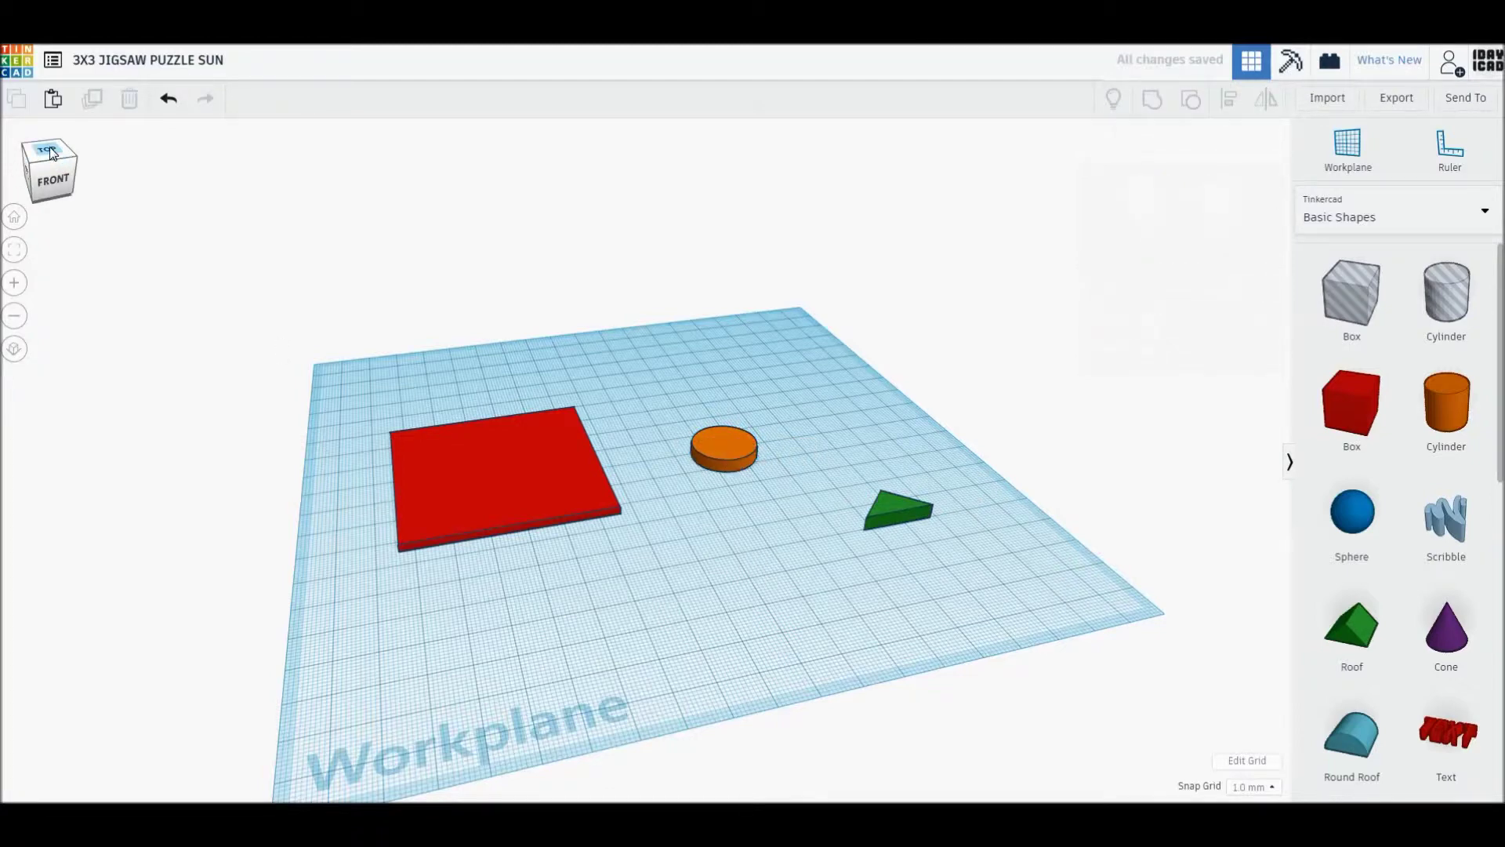
left_click(47, 157)
Switch to an orthographic view and move the triangle above the orange disc
left_click(15, 348)
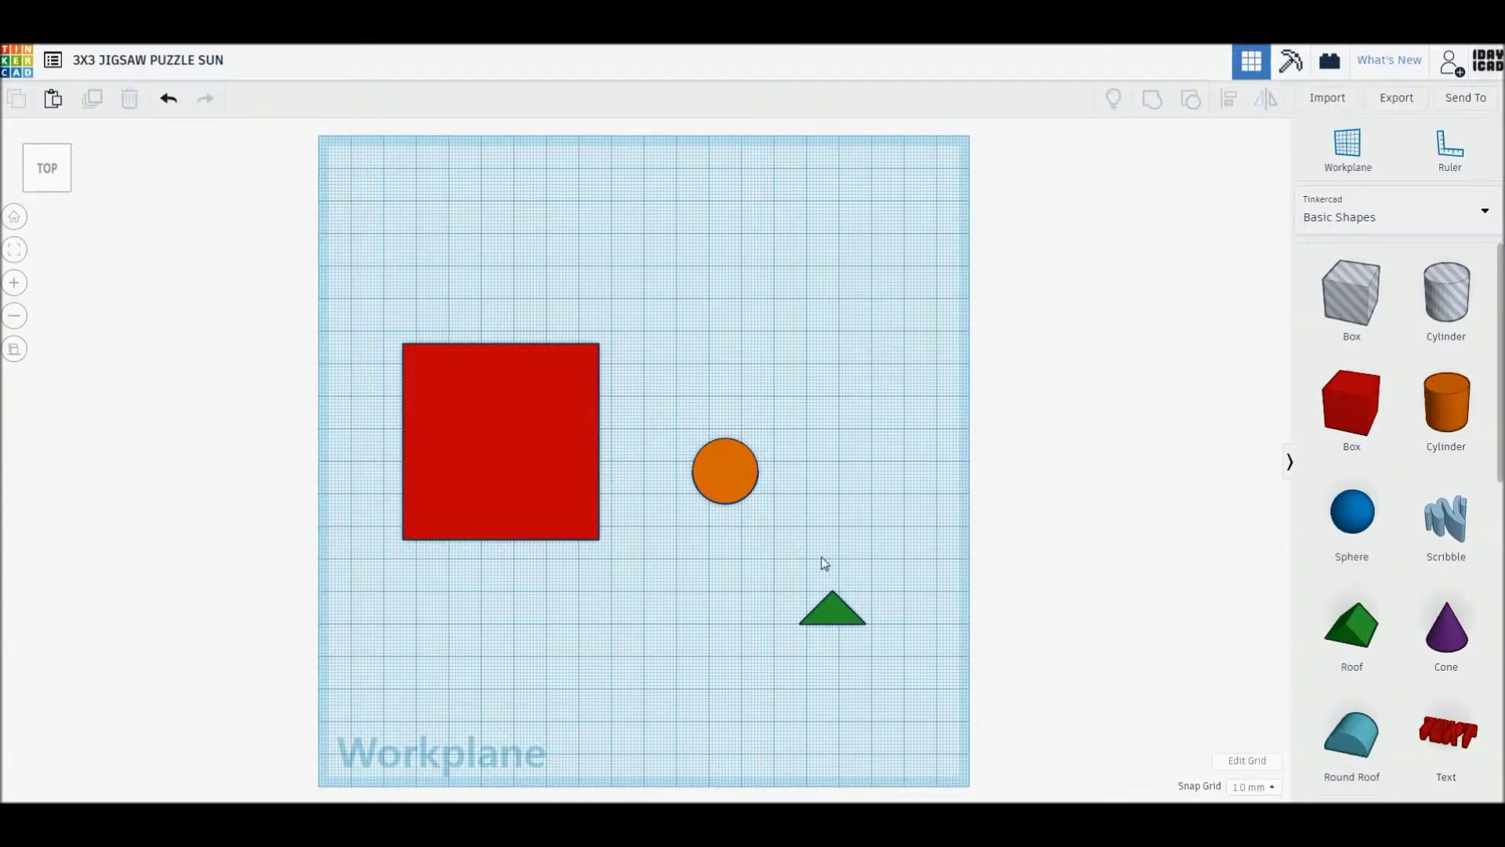
left_click_drag(886, 651, 780, 388)
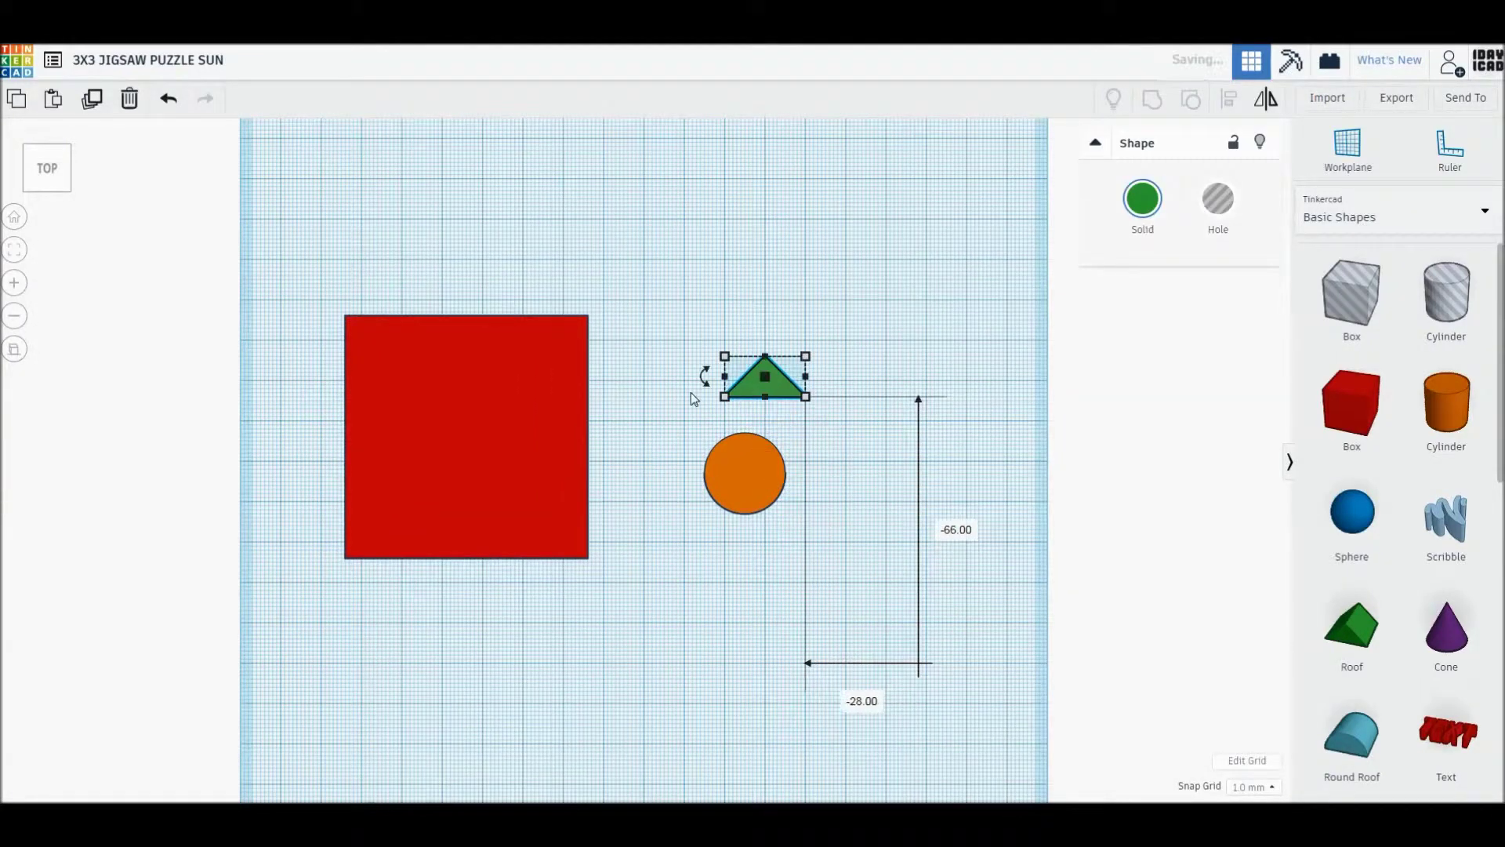
scroll(690, 392, "up", 1)
scroll(690, 398, "up", 1)
Nudge the disc up-left and slide the triangle left to sit against it
left_click(584, 335)
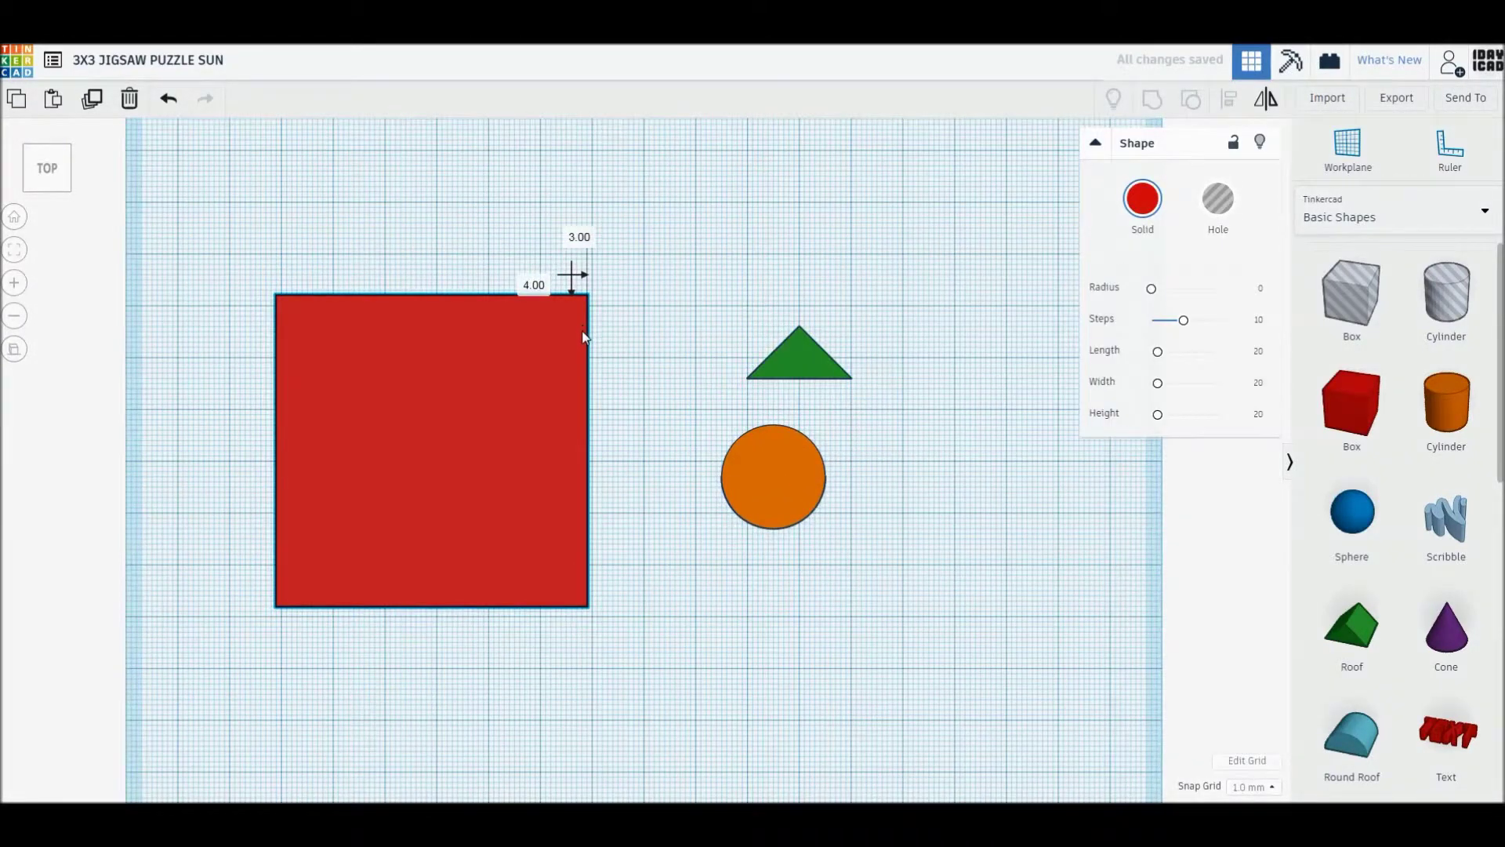
left_click(690, 416)
scroll(782, 481, "up", 1)
left_click_drag(782, 484, 761, 474)
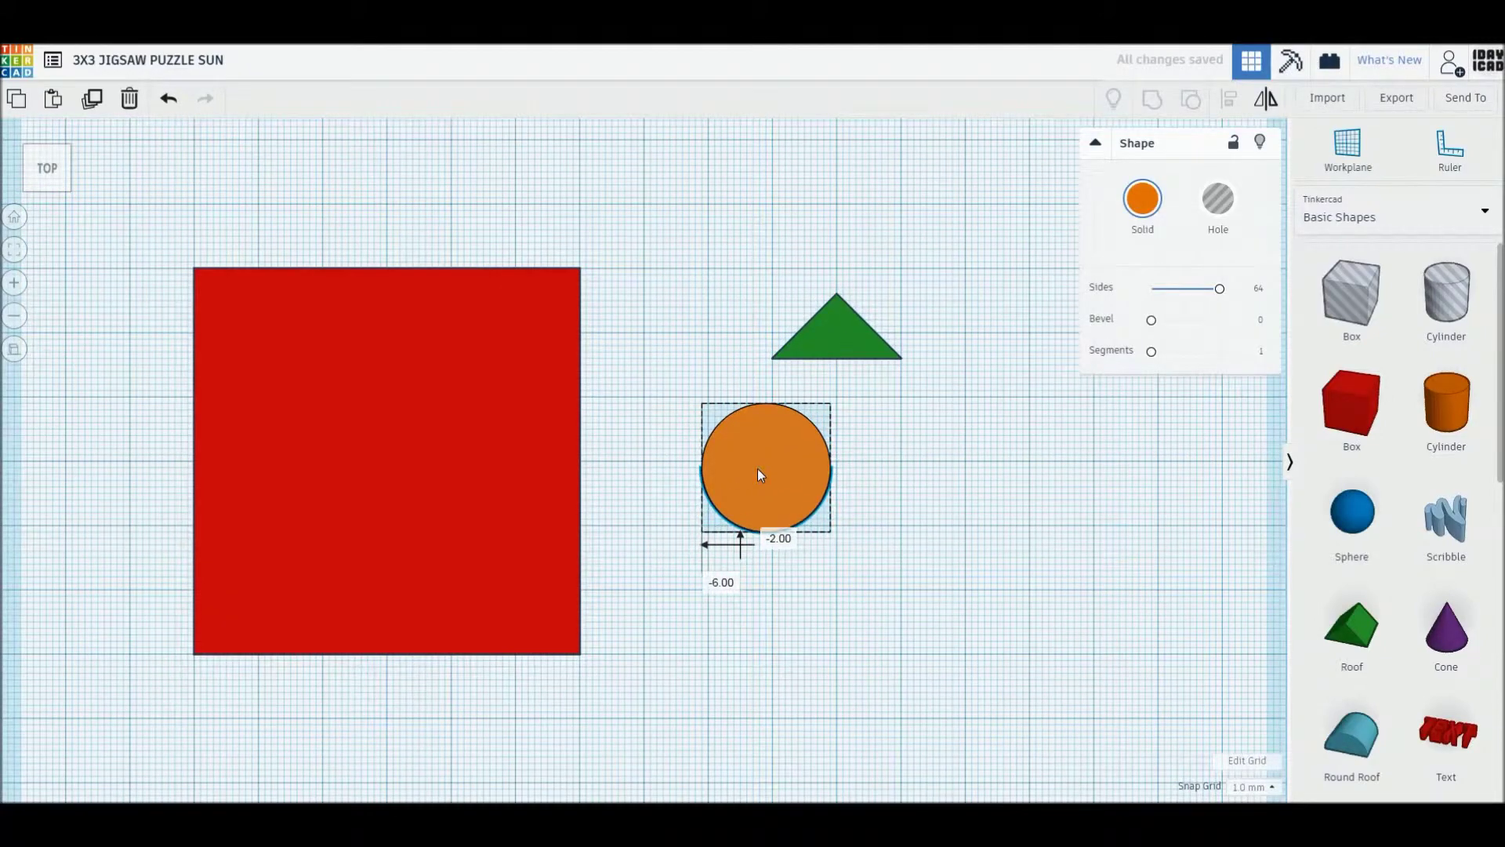
scroll(764, 497, "up", 1)
left_click_drag(792, 364, 716, 343)
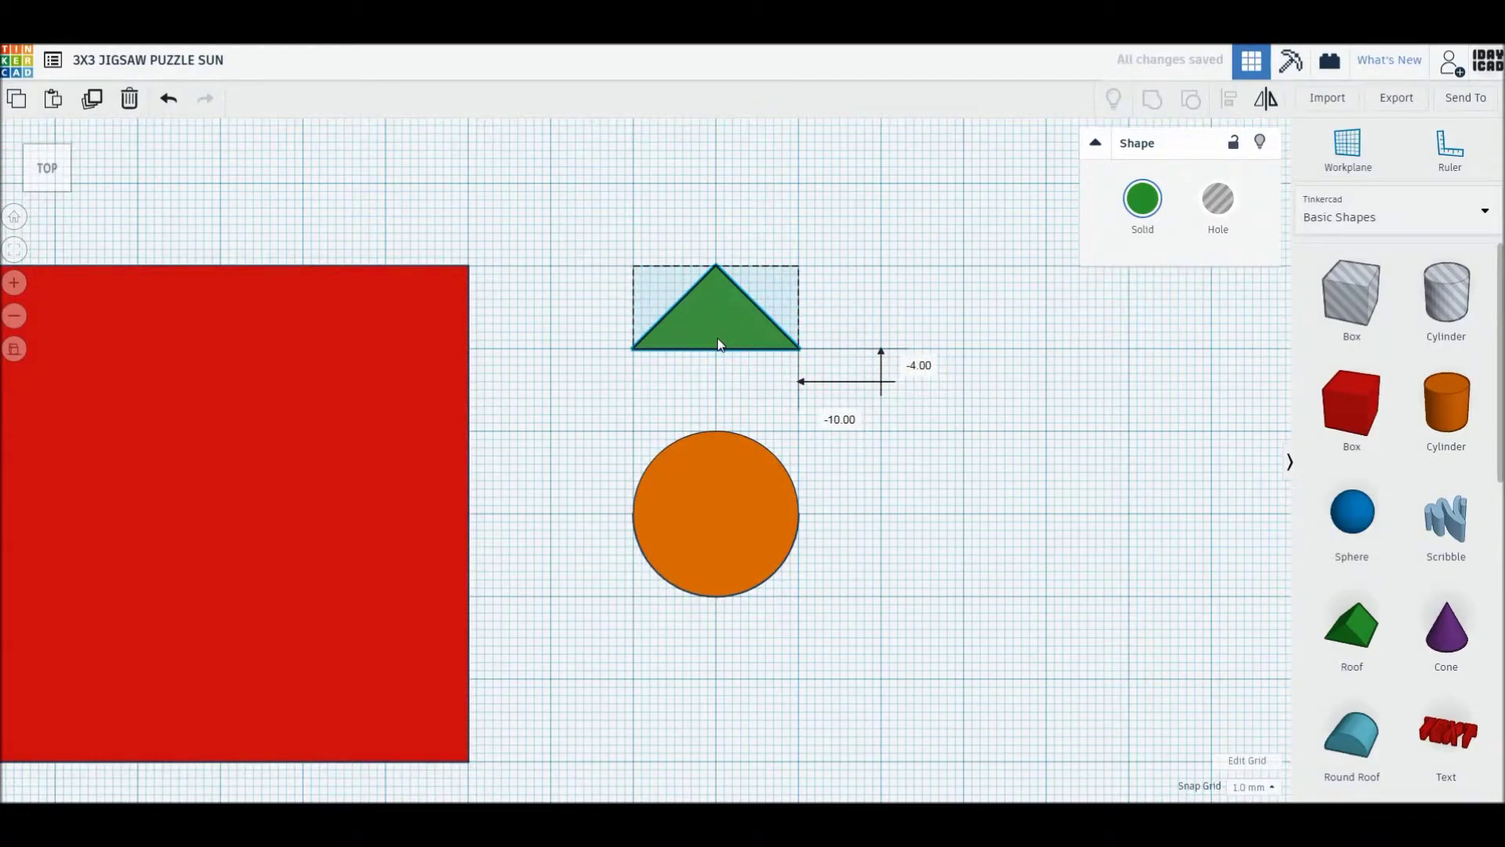
key("ctrl+d")
Flip the triangle copy into a diamond, with halves 6 mm and 12 mm tall
left_click_drag(724, 339, 732, 399)
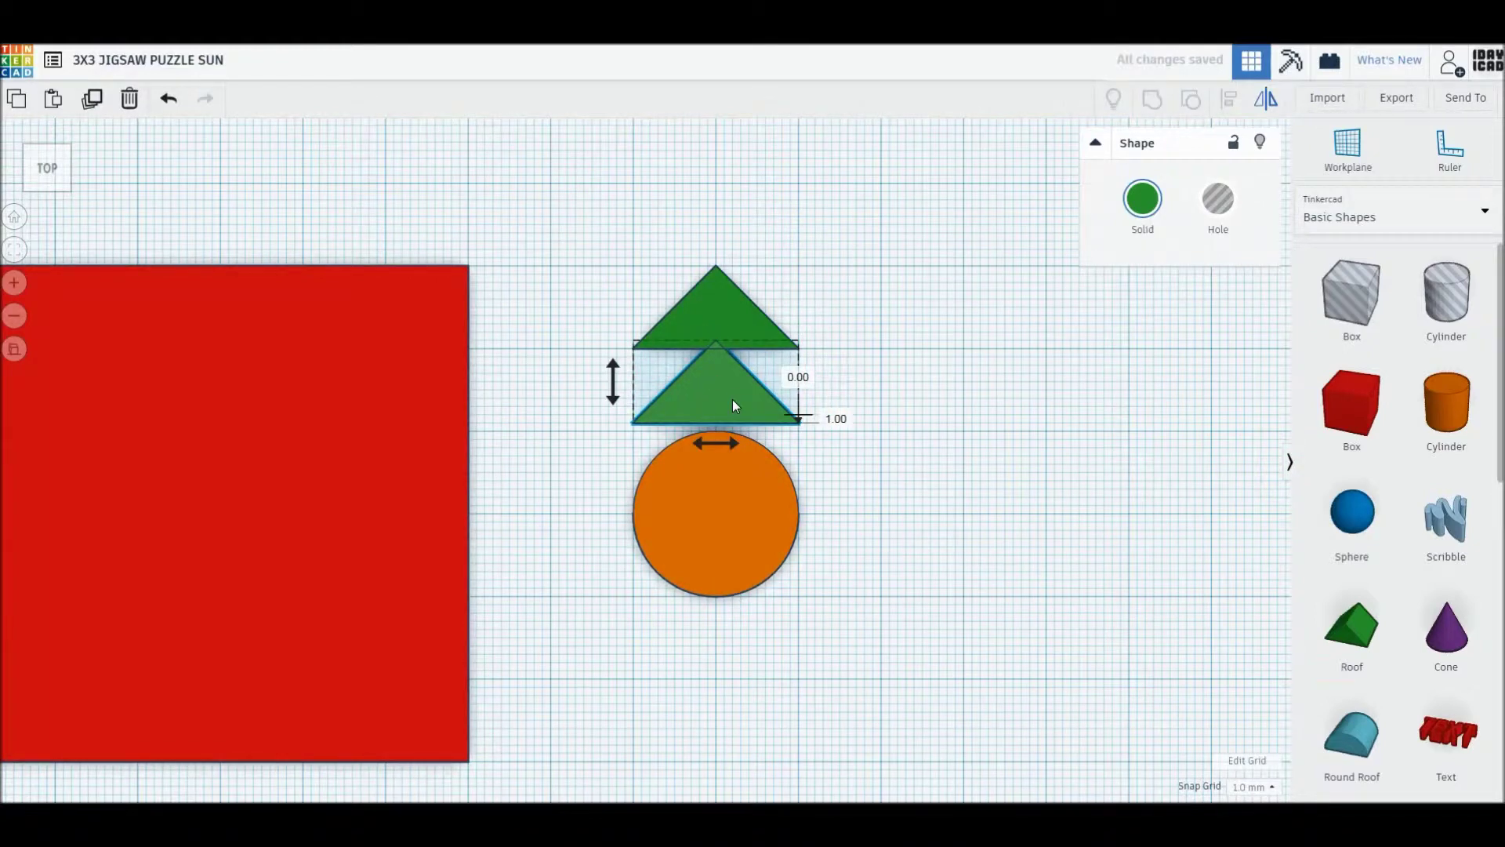
left_click_drag(619, 404, 674, 403)
left_click(674, 403)
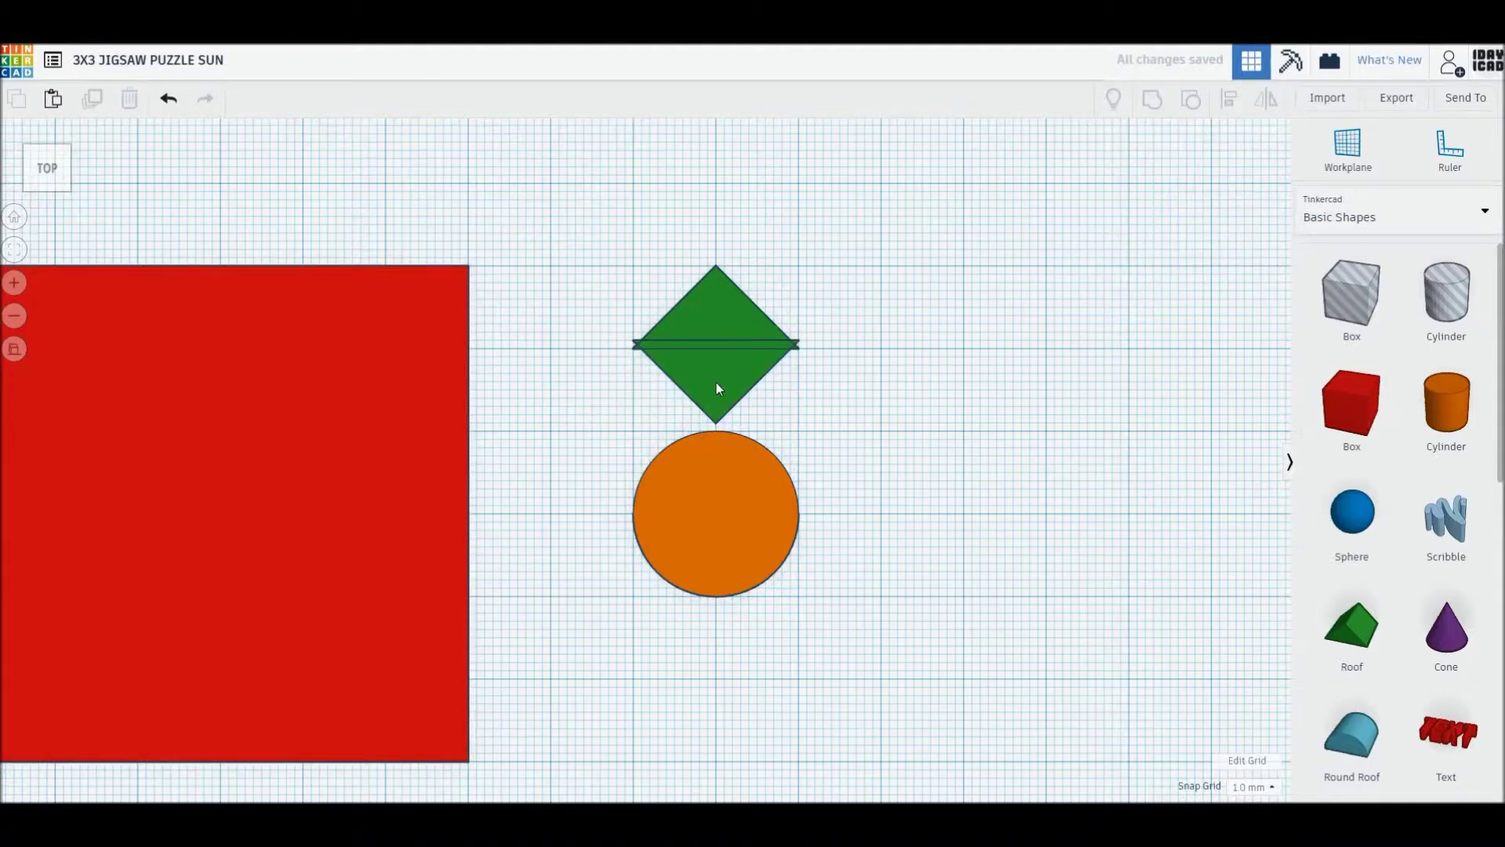
left_click(717, 385)
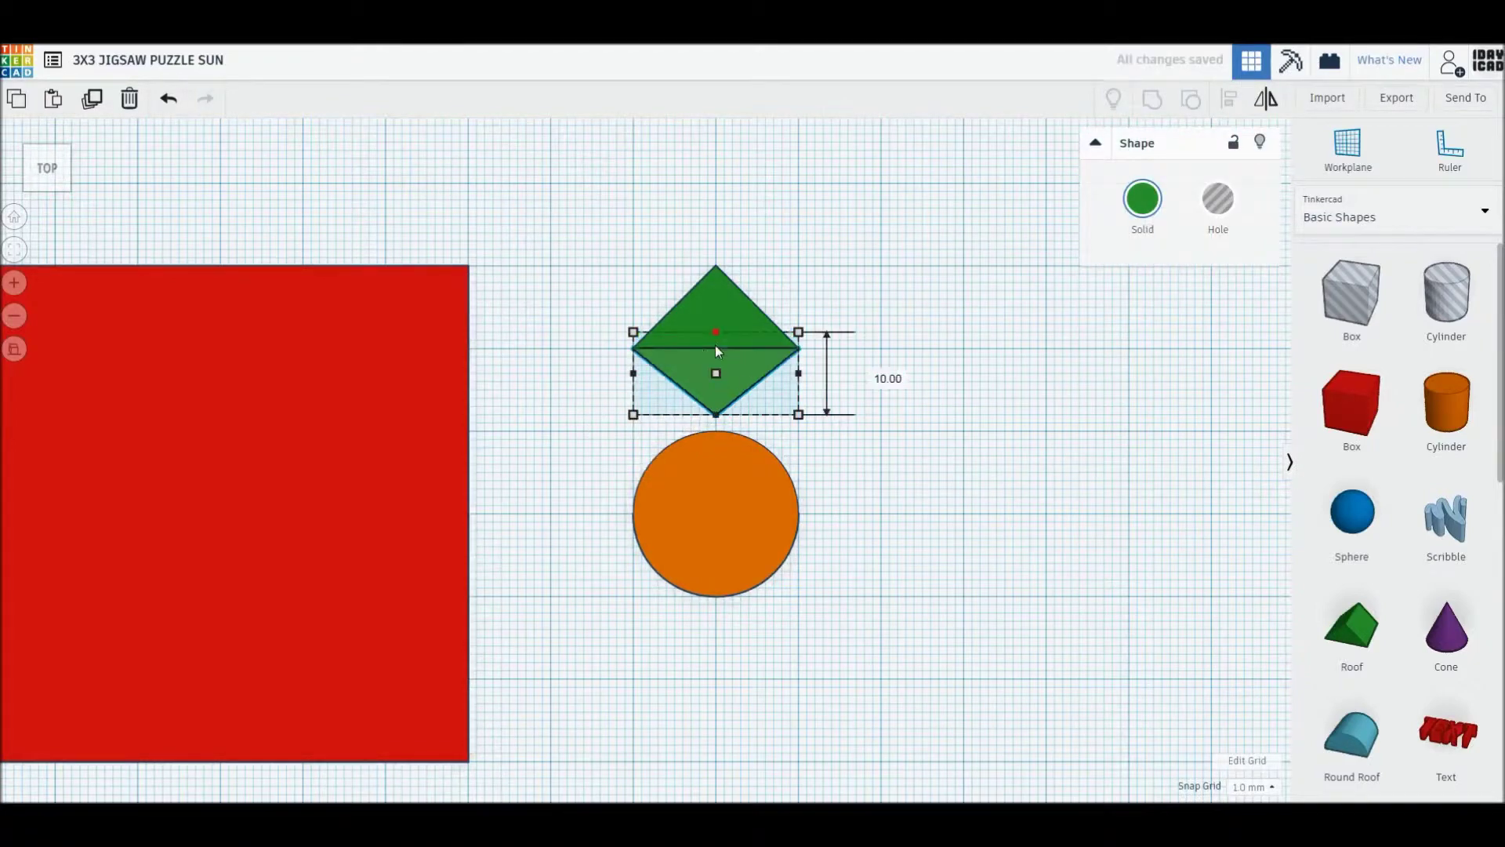
left_click_drag(715, 345, 715, 366)
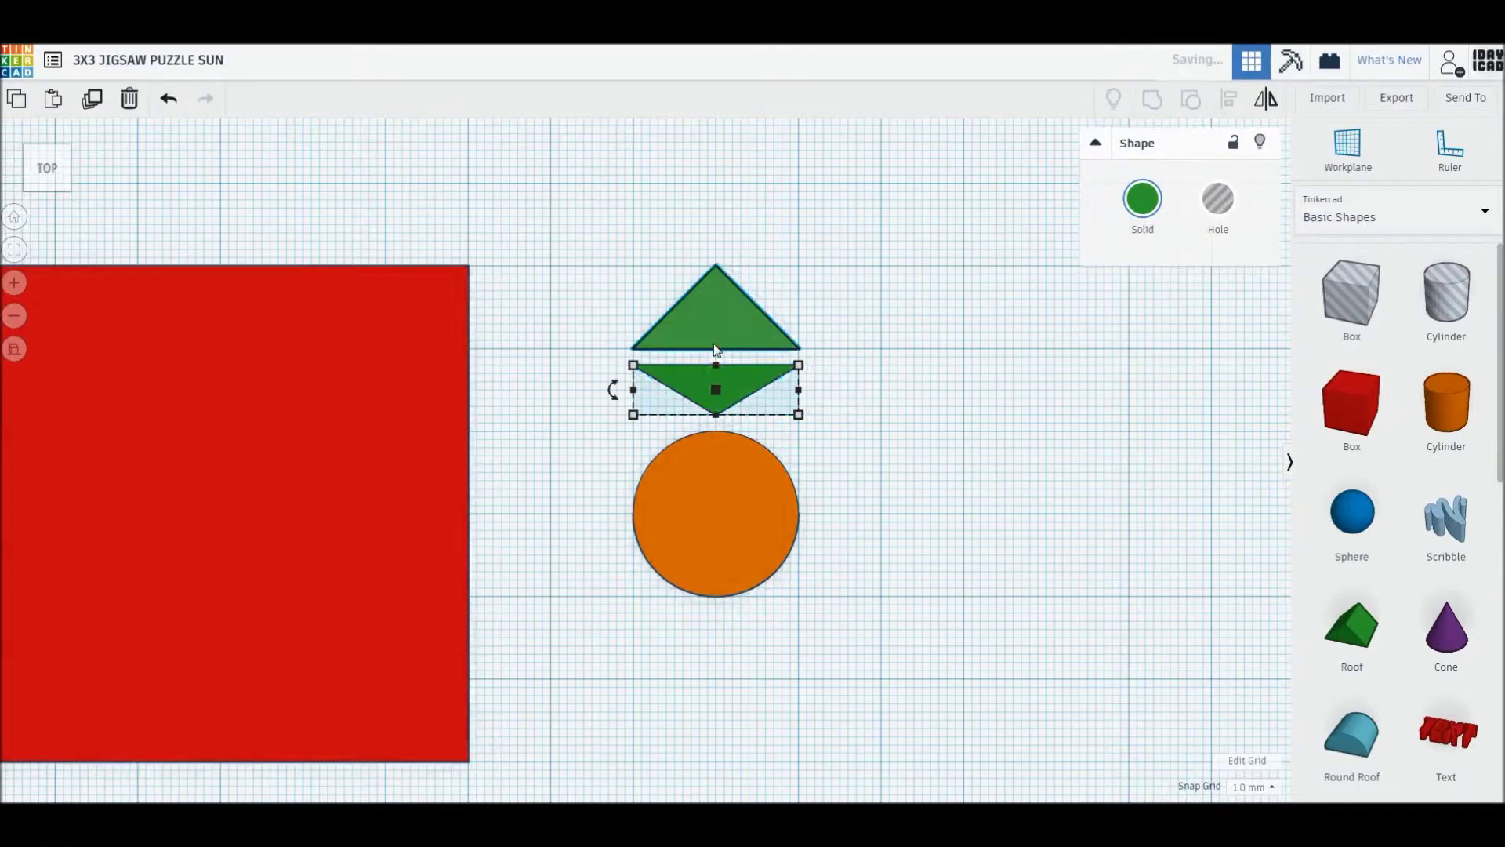
left_click(714, 331)
left_click_drag(717, 350, 717, 364)
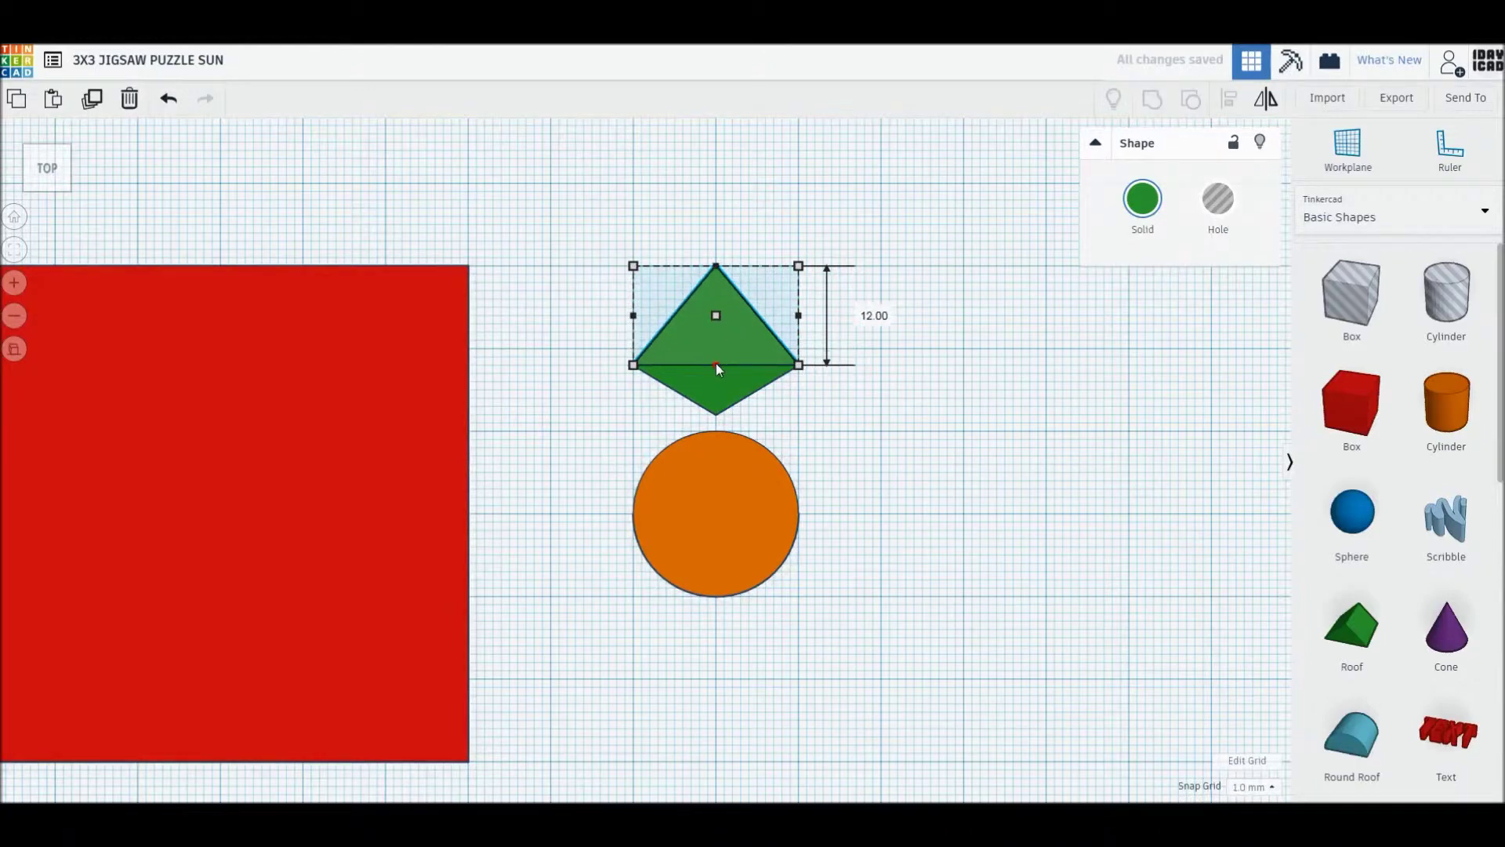
Narrow the diamond to 12 mm, group it, and place a copy below the disc
left_click(760, 372, "shift")
left_click_drag(798, 342, 766, 343)
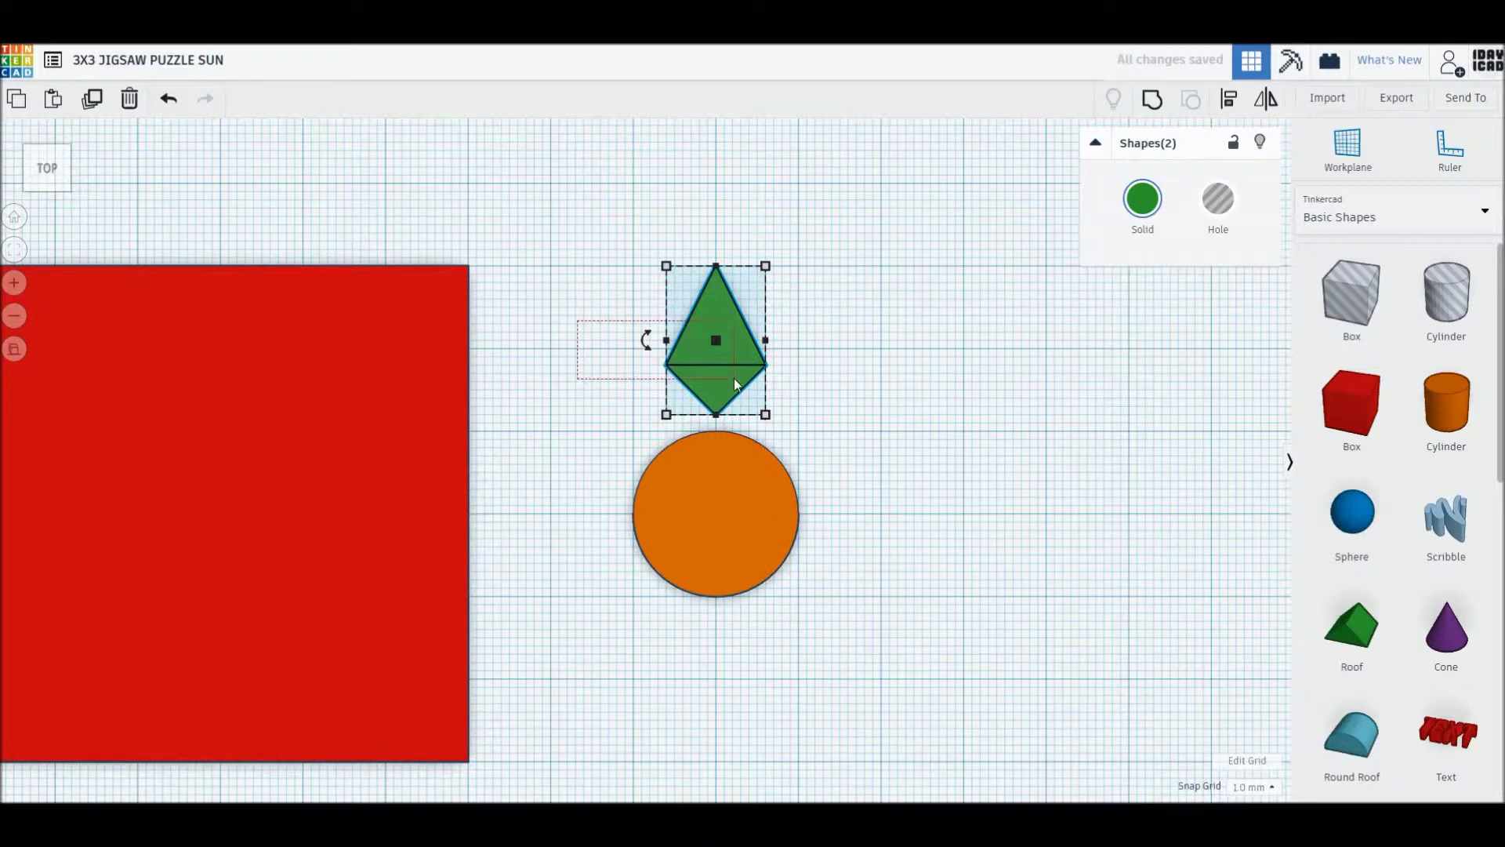
key("ctrl+g")
key("ctrl+d")
left_click_drag(725, 351, 718, 656)
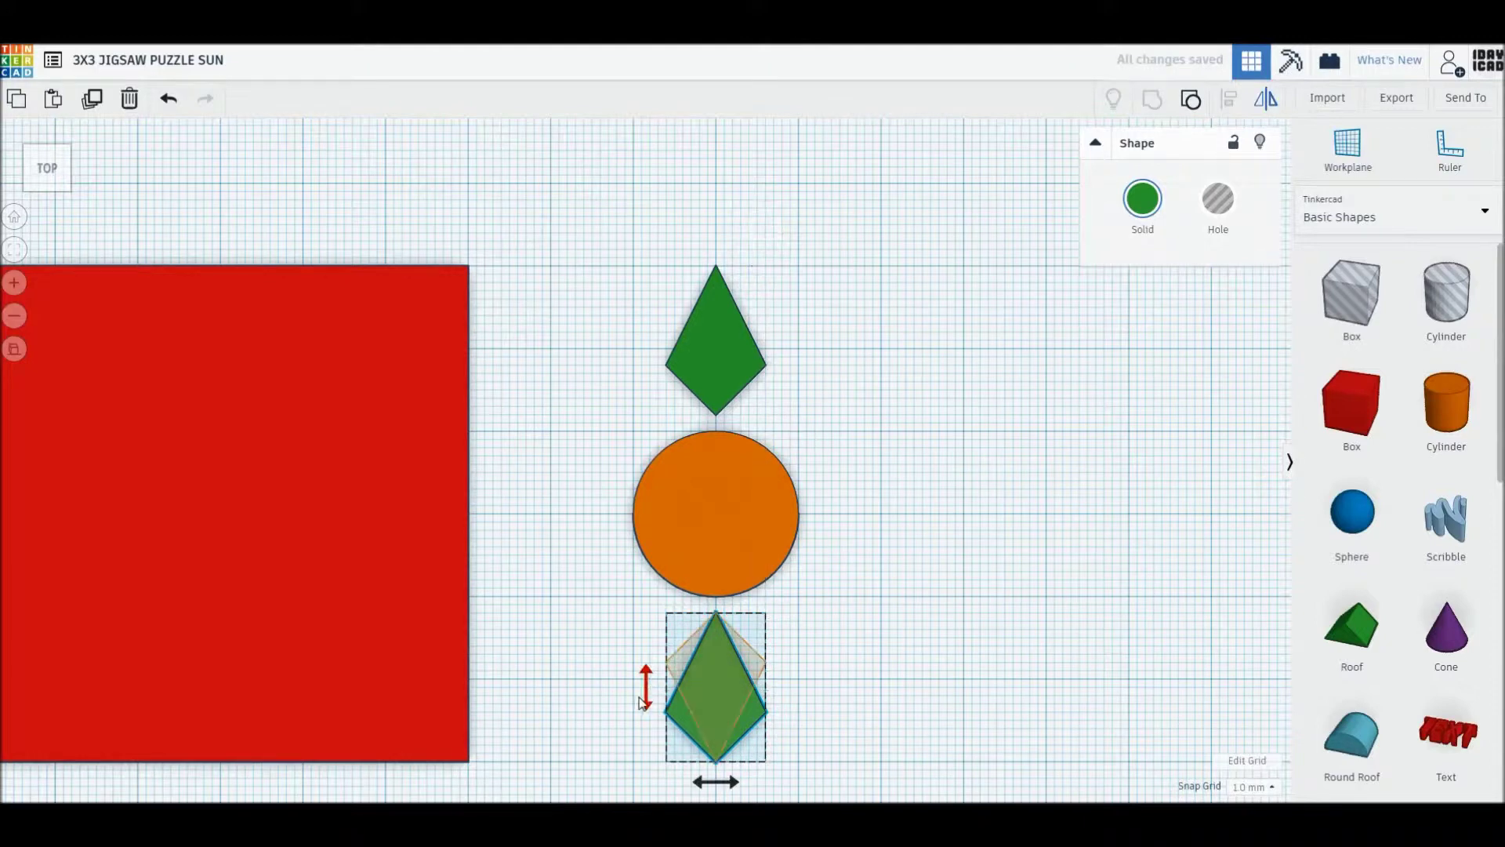
Rotate the diamond pair around the disc and remove a stray duplicate ray
left_click(713, 365, "shift")
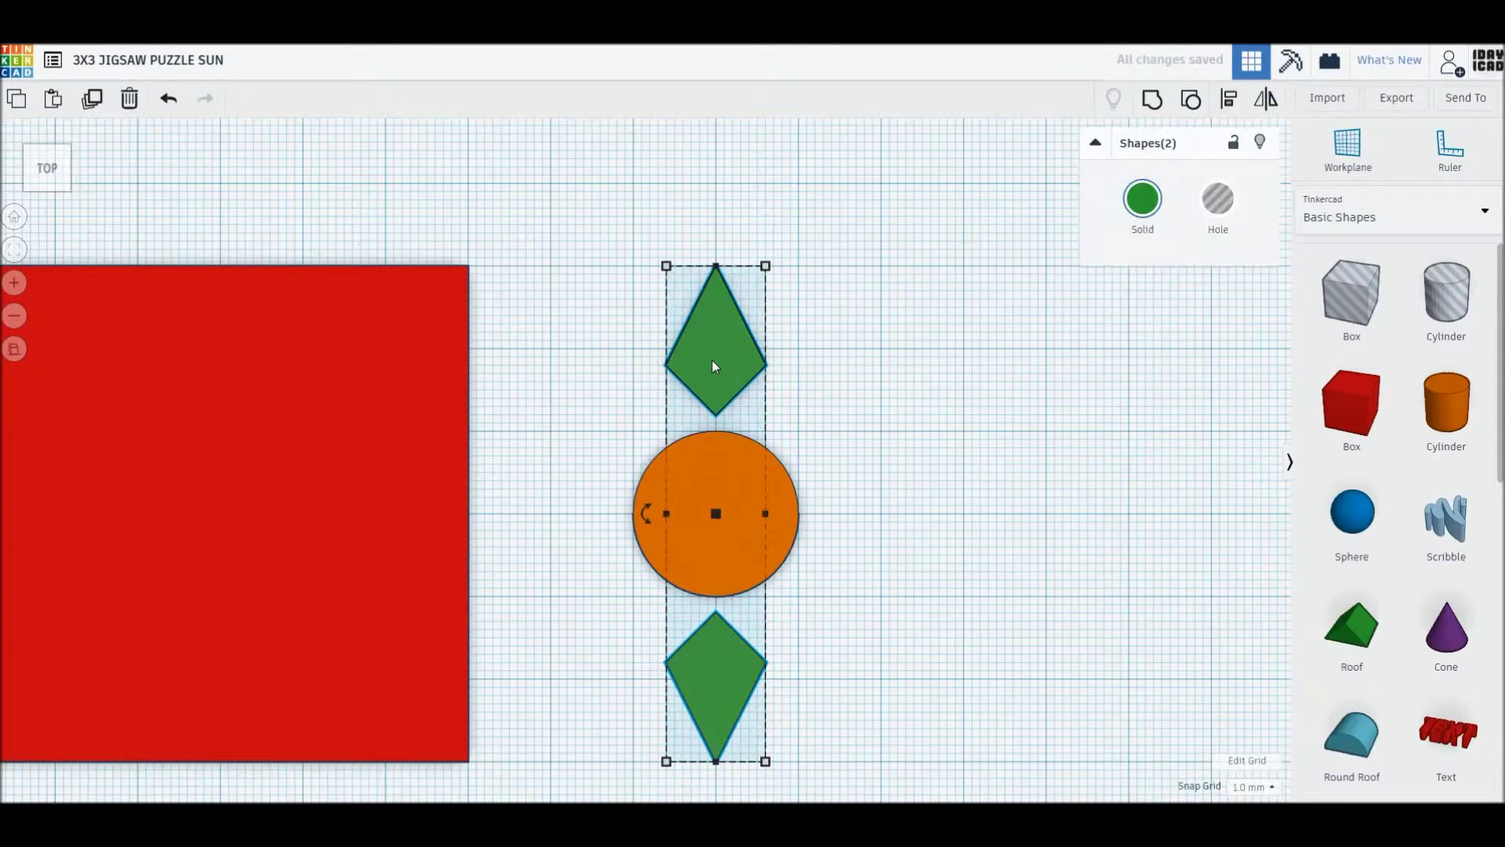
left_click_drag(646, 514, 668, 574)
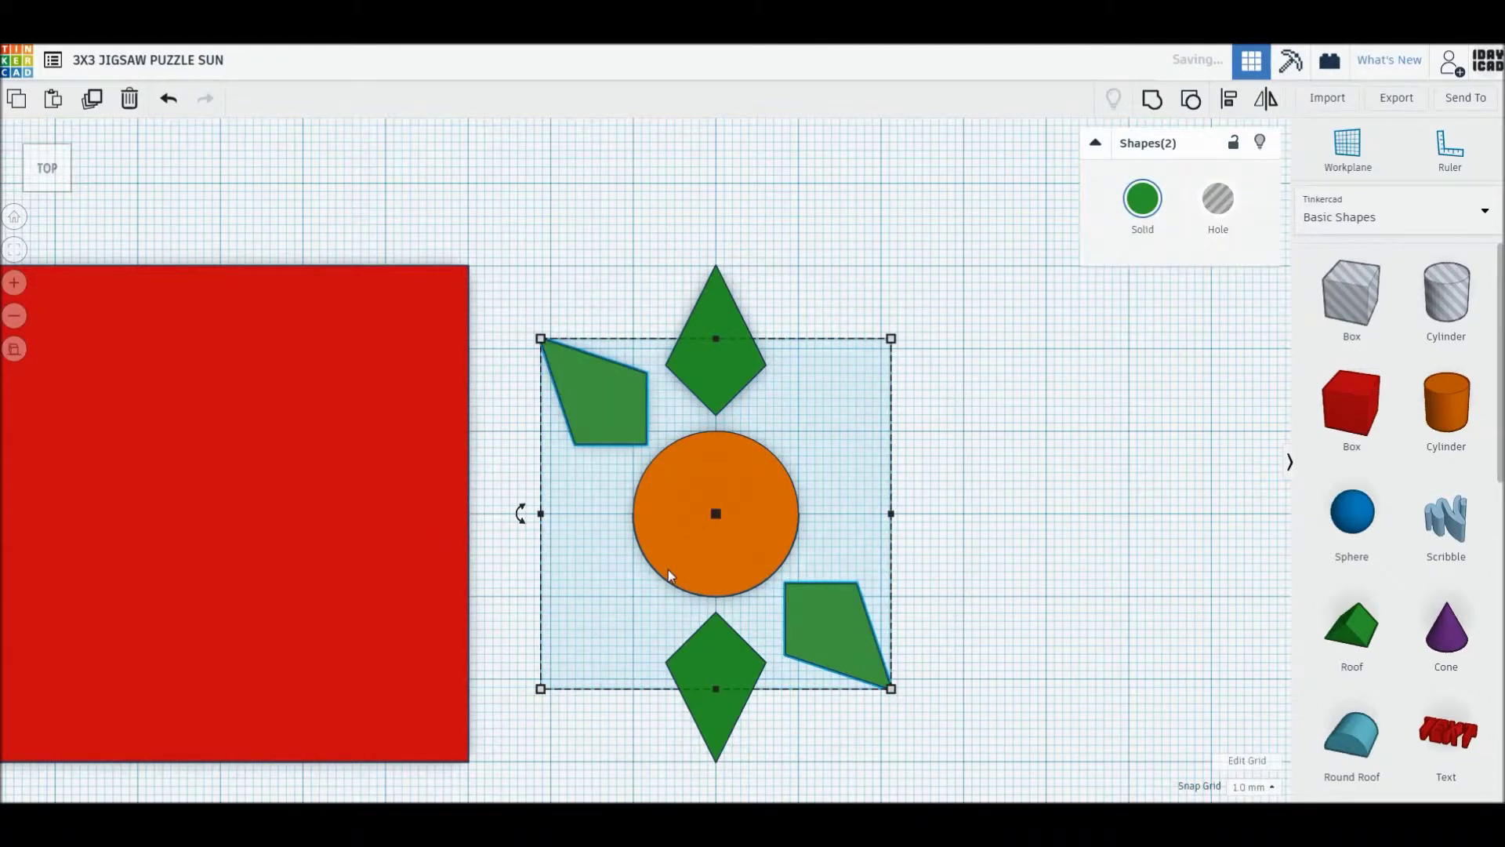
key("Escape")
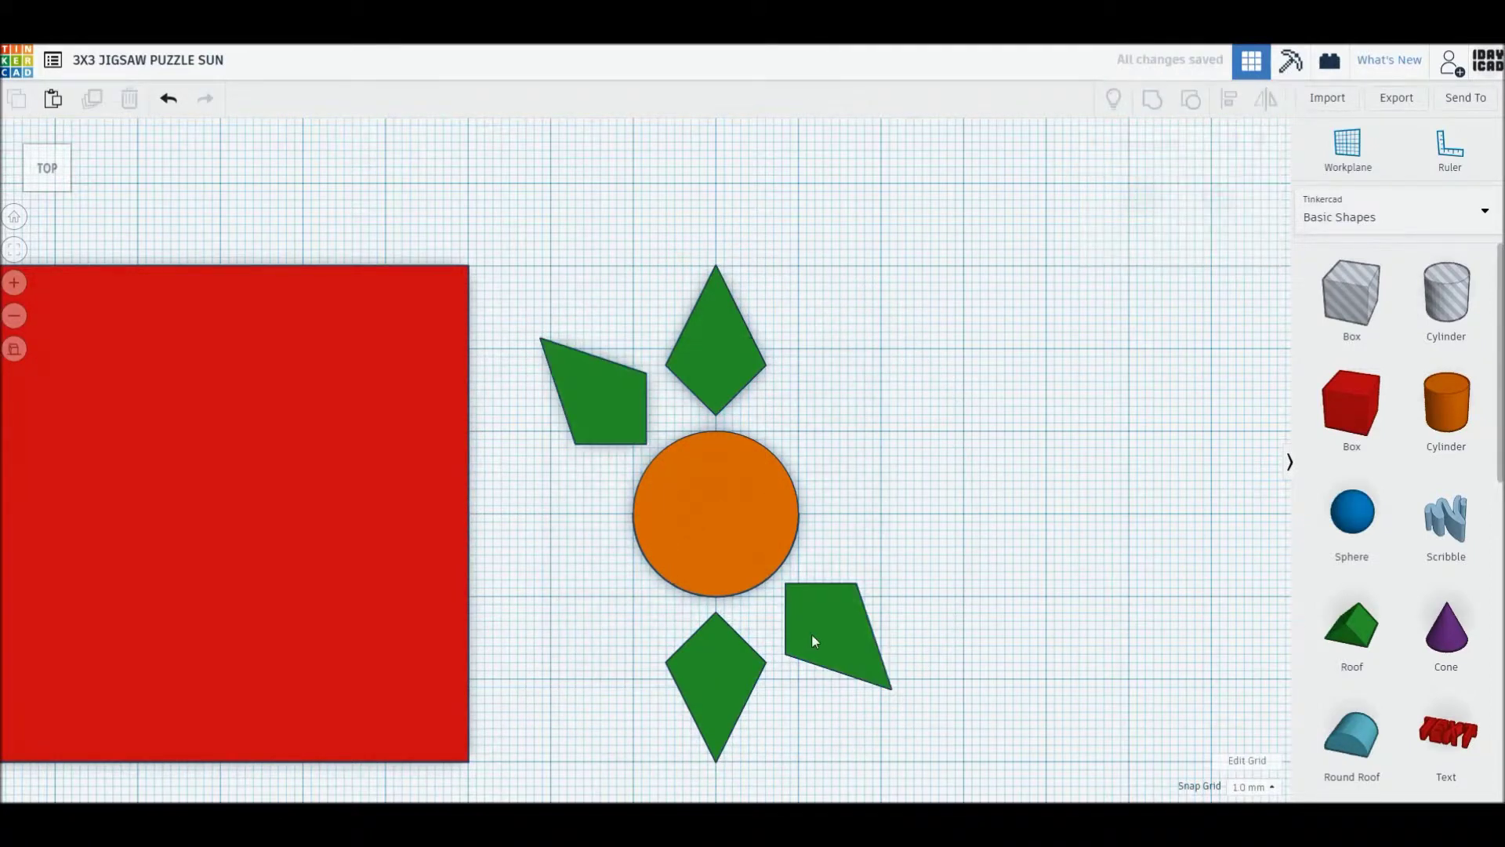
left_click(811, 633)
key("ctrl+z")
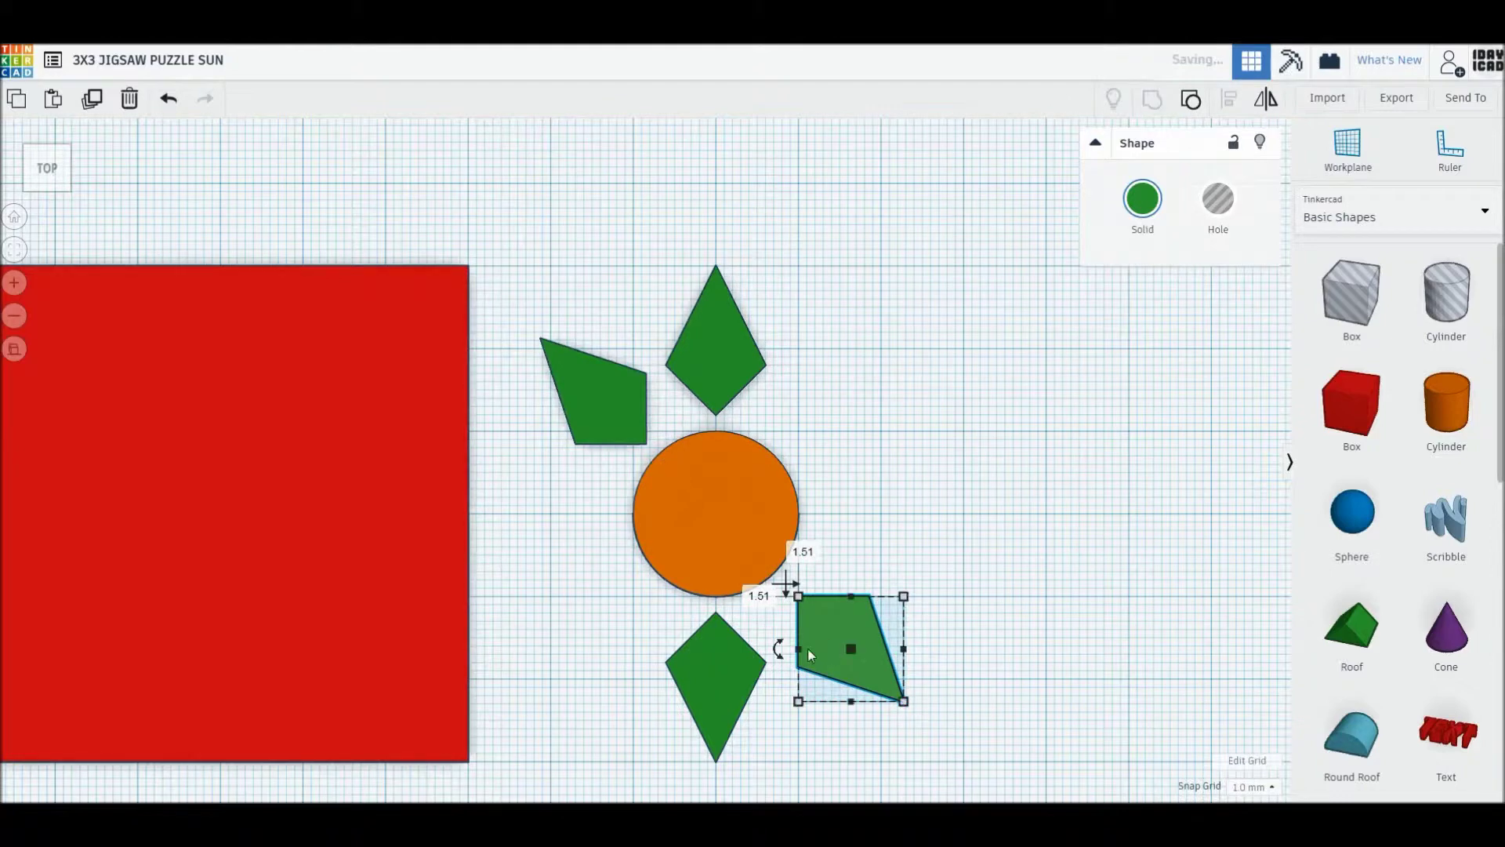
left_click(735, 671)
key("ctrl+d")
key("Down")
key("Down")
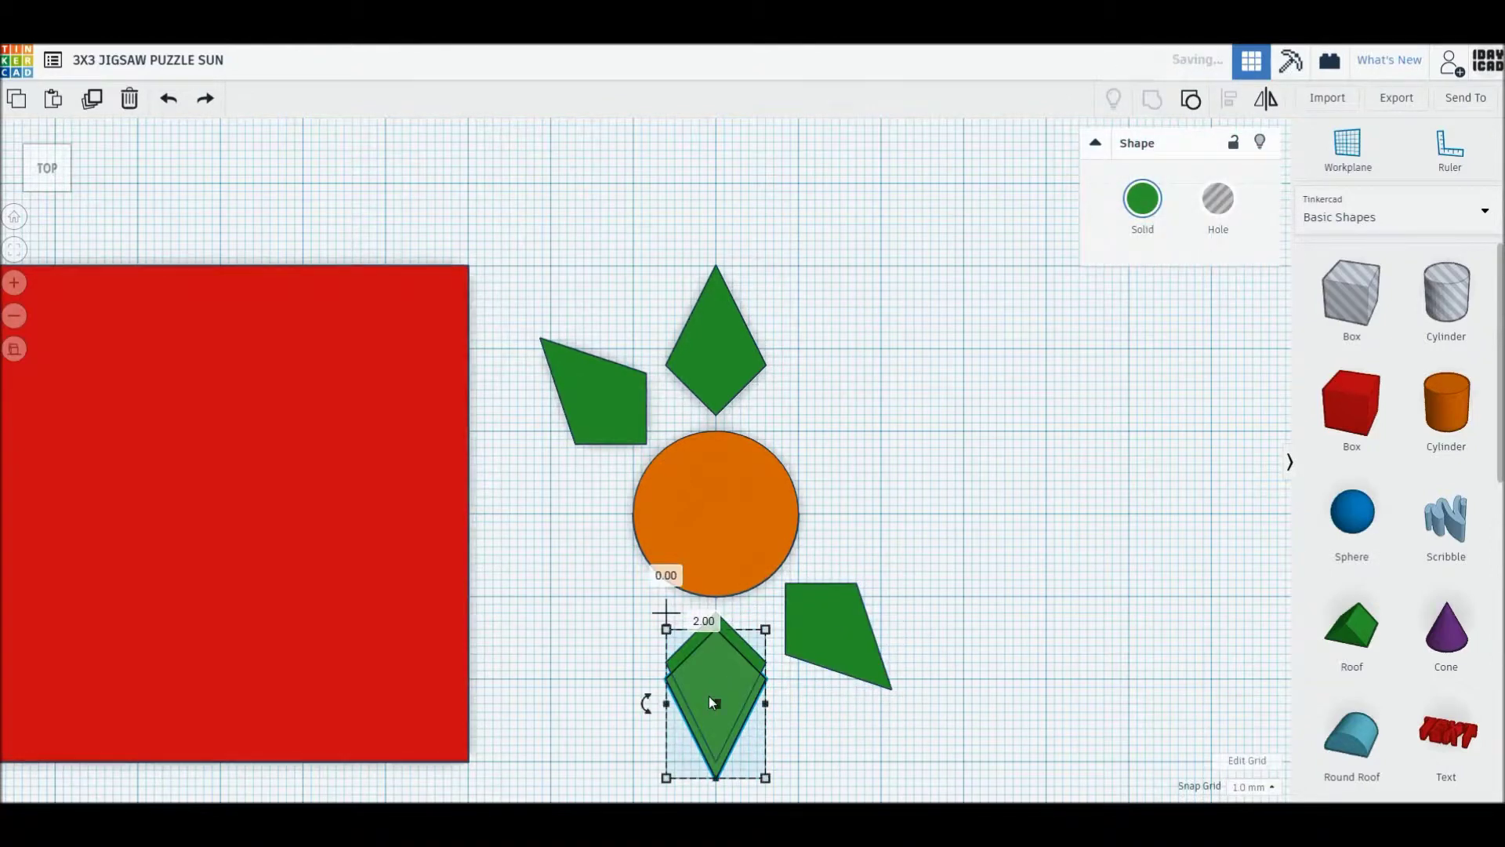
key("Delete")
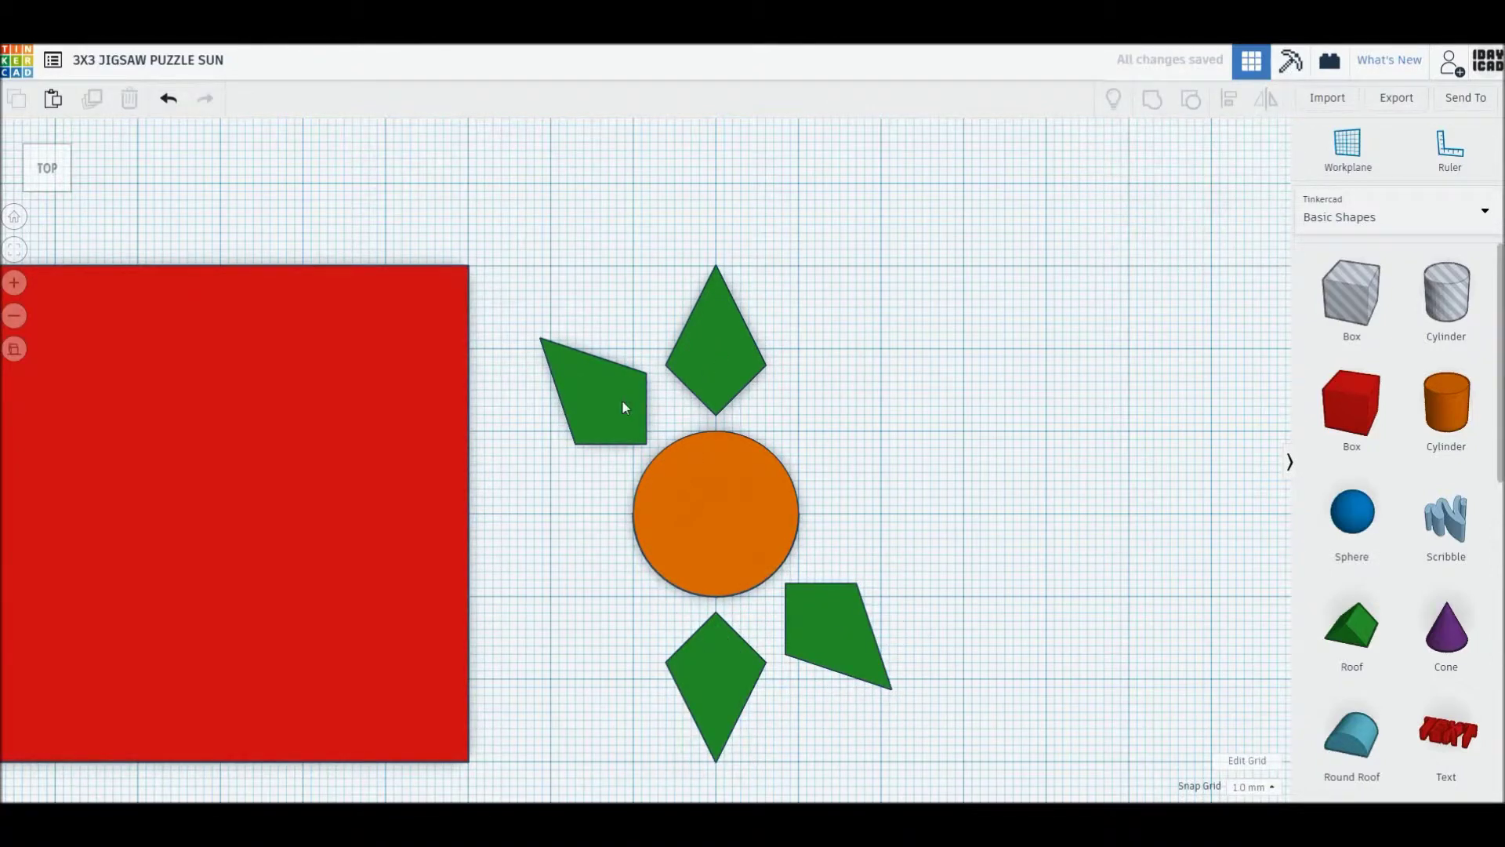
Rotate two angled rays by 22.5° and group all nine sun shapes
left_click(623, 402)
left_click(832, 631, "shift")
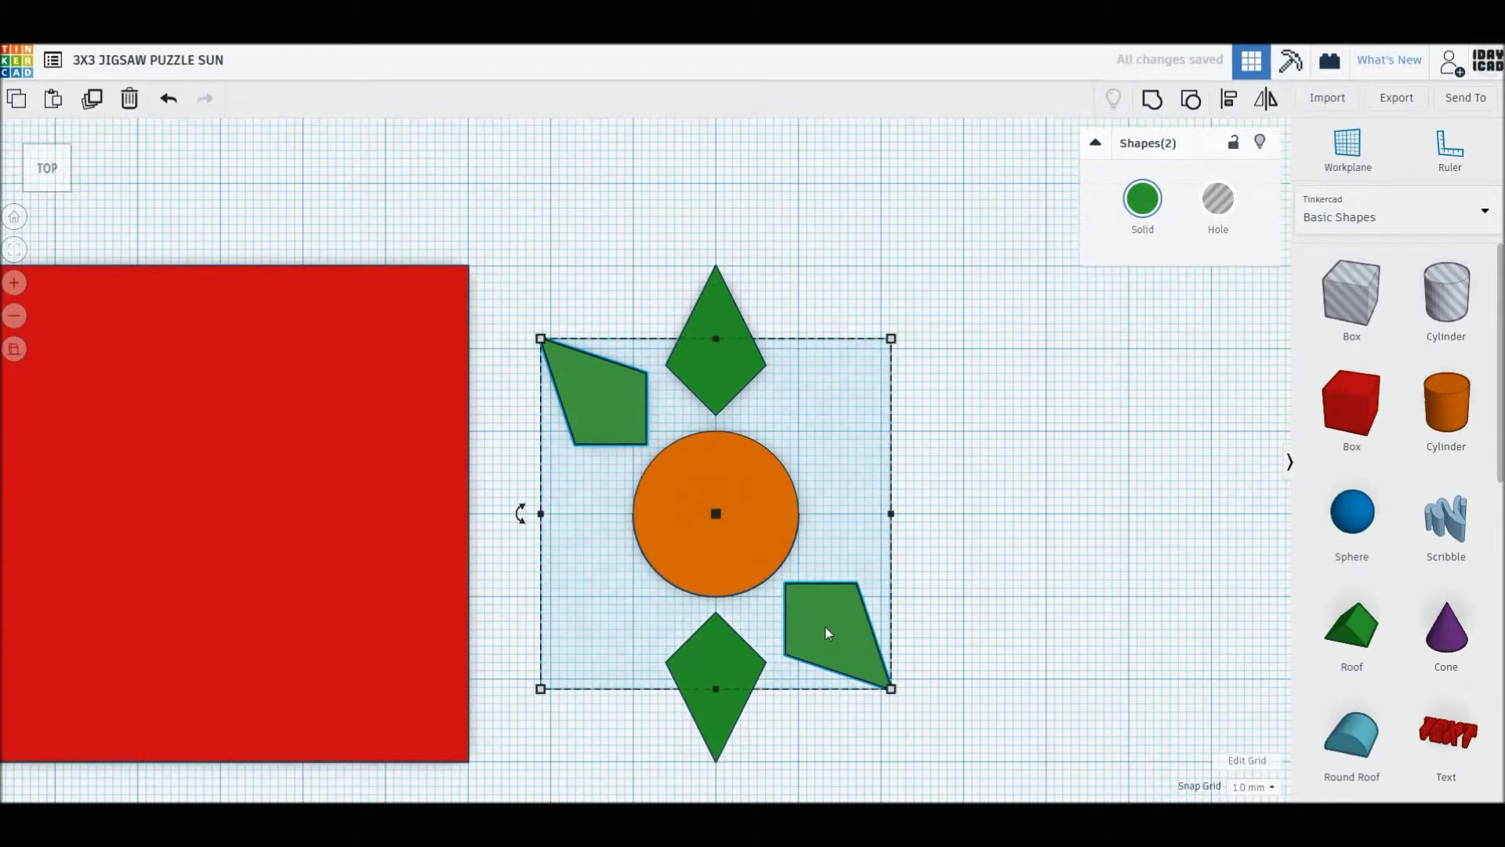
left_click_drag(520, 513, 572, 627)
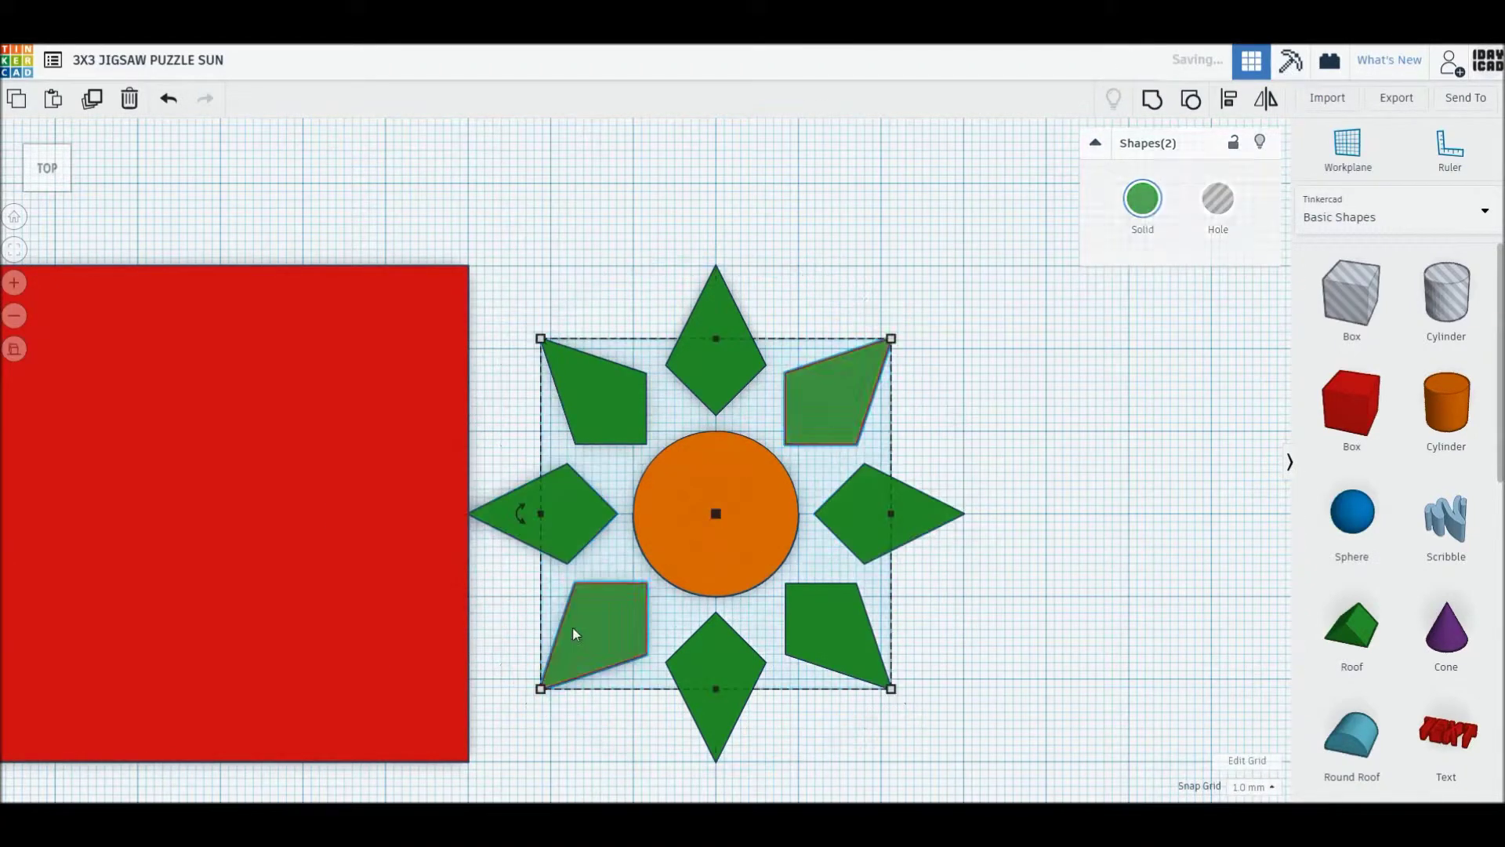
mouse_move(537, 281)
left_mouse_down()
mouse_move(528, 319)
mouse_move(950, 733)
left_mouse_up()
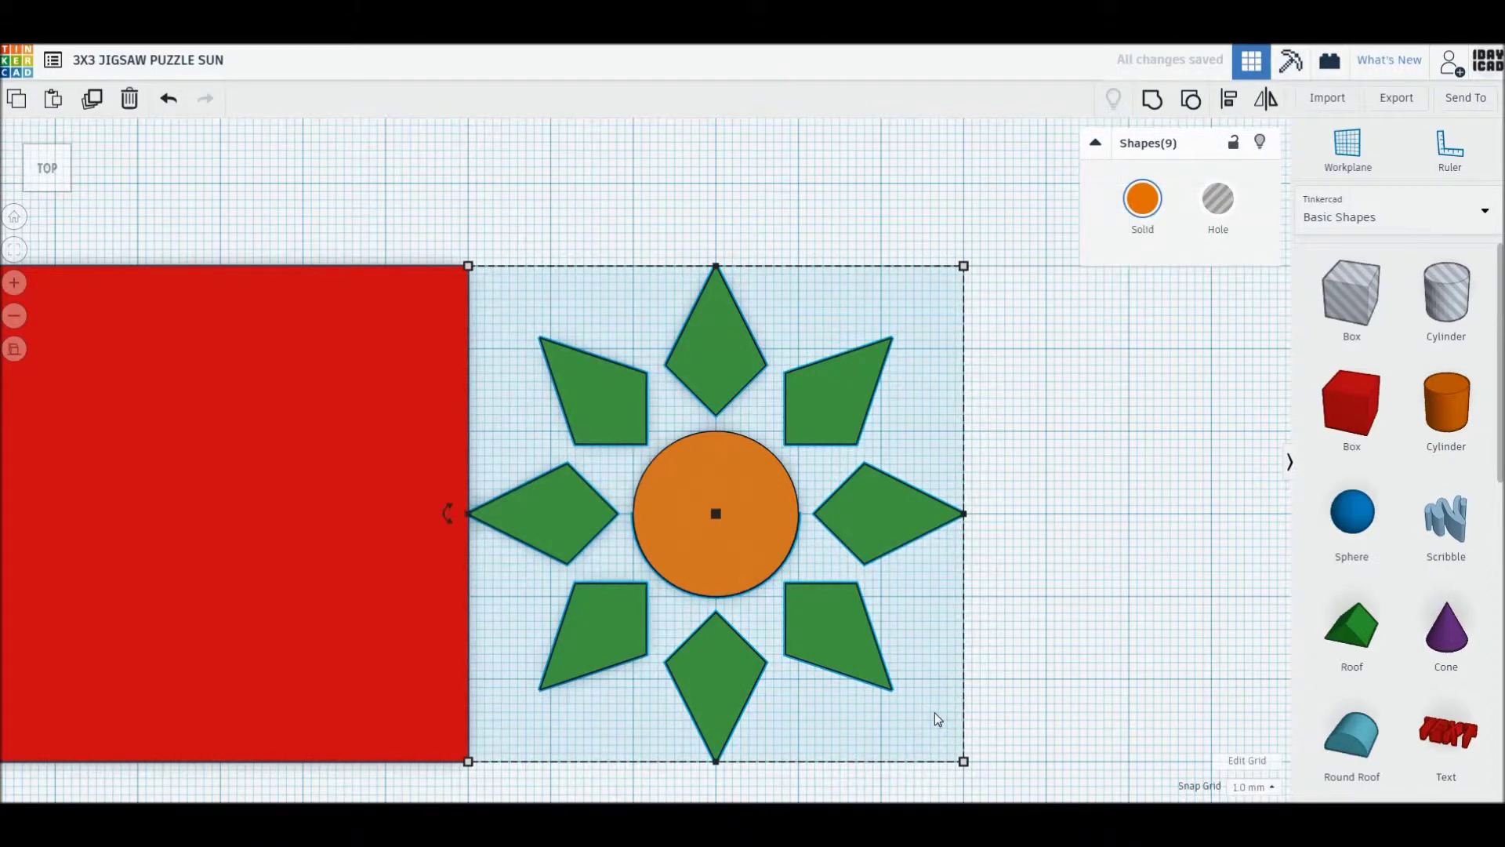
key("ctrl+g")
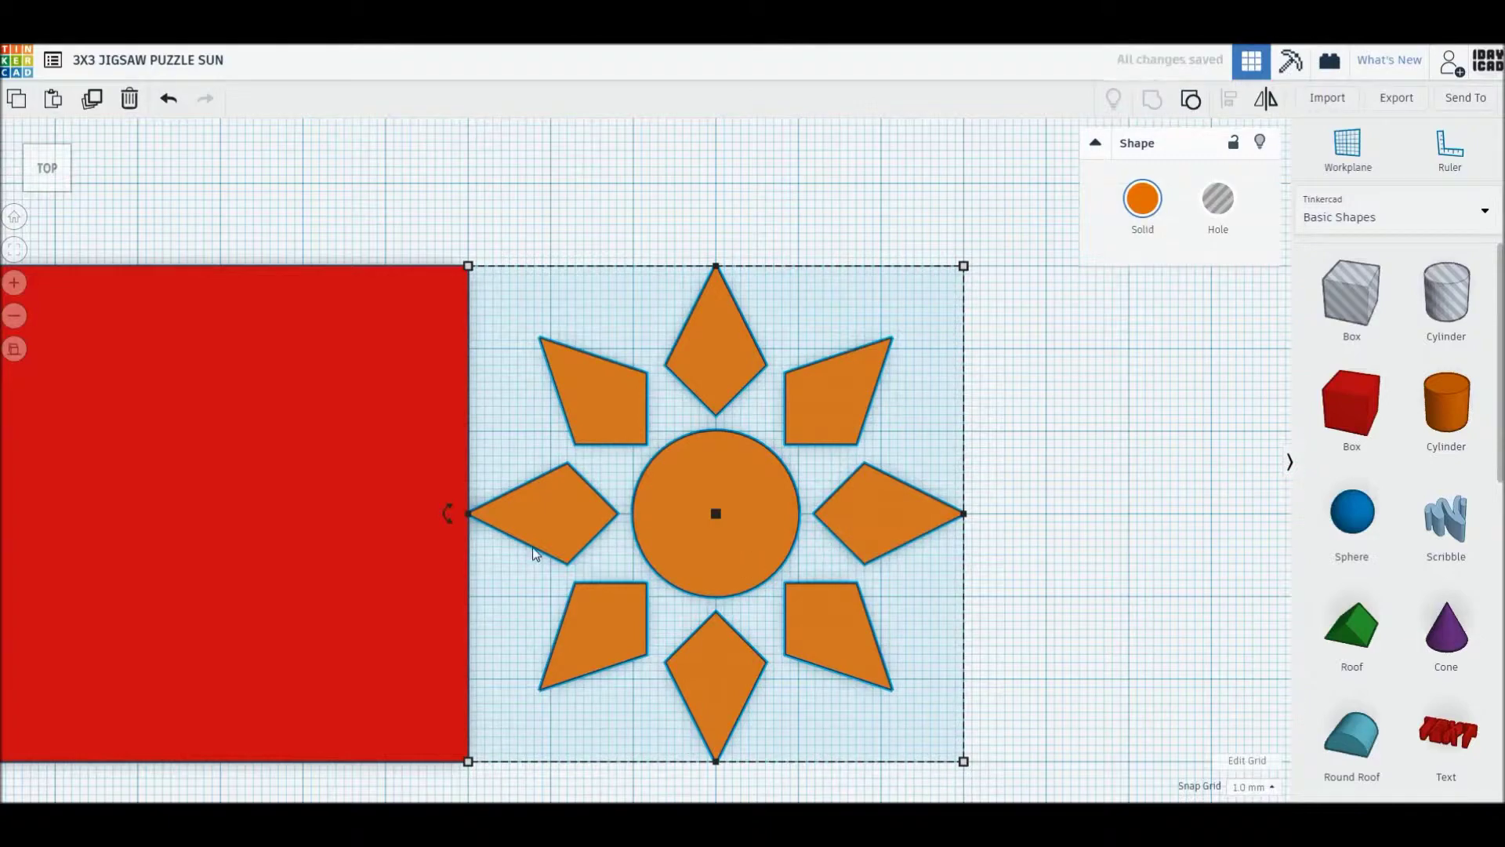
Move the sun group onto the red square plate
left_click(1142, 200)
left_click(1092, 483)
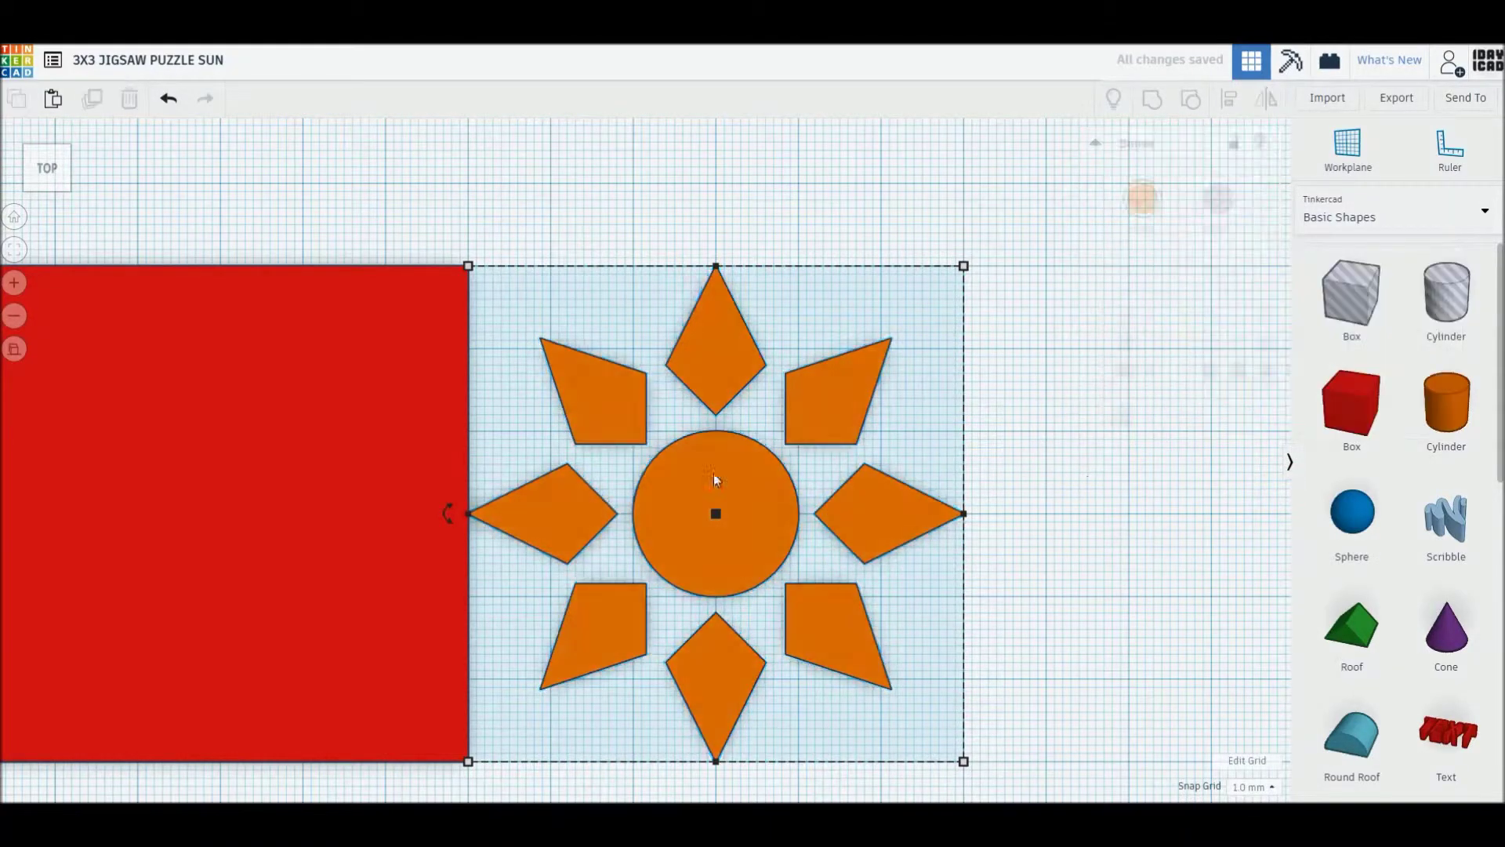
left_click_drag(529, 350, 890, 682)
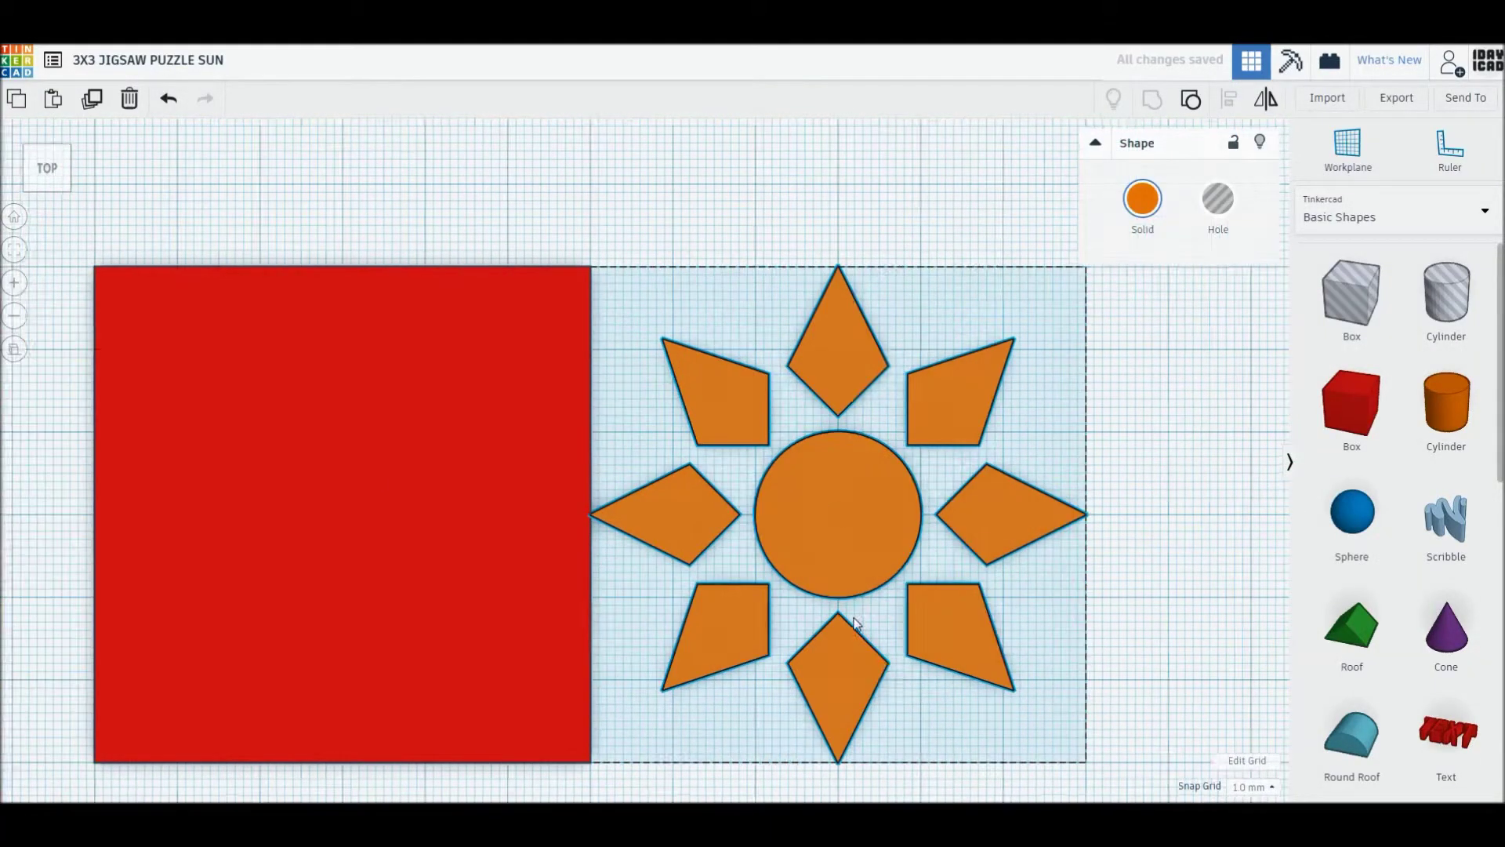
middle_click_drag(891, 682, 1014, 598)
mouse_move(1015, 598)
left_mouse_down()
mouse_move(805, 558)
mouse_move(500, 556)
left_mouse_up()
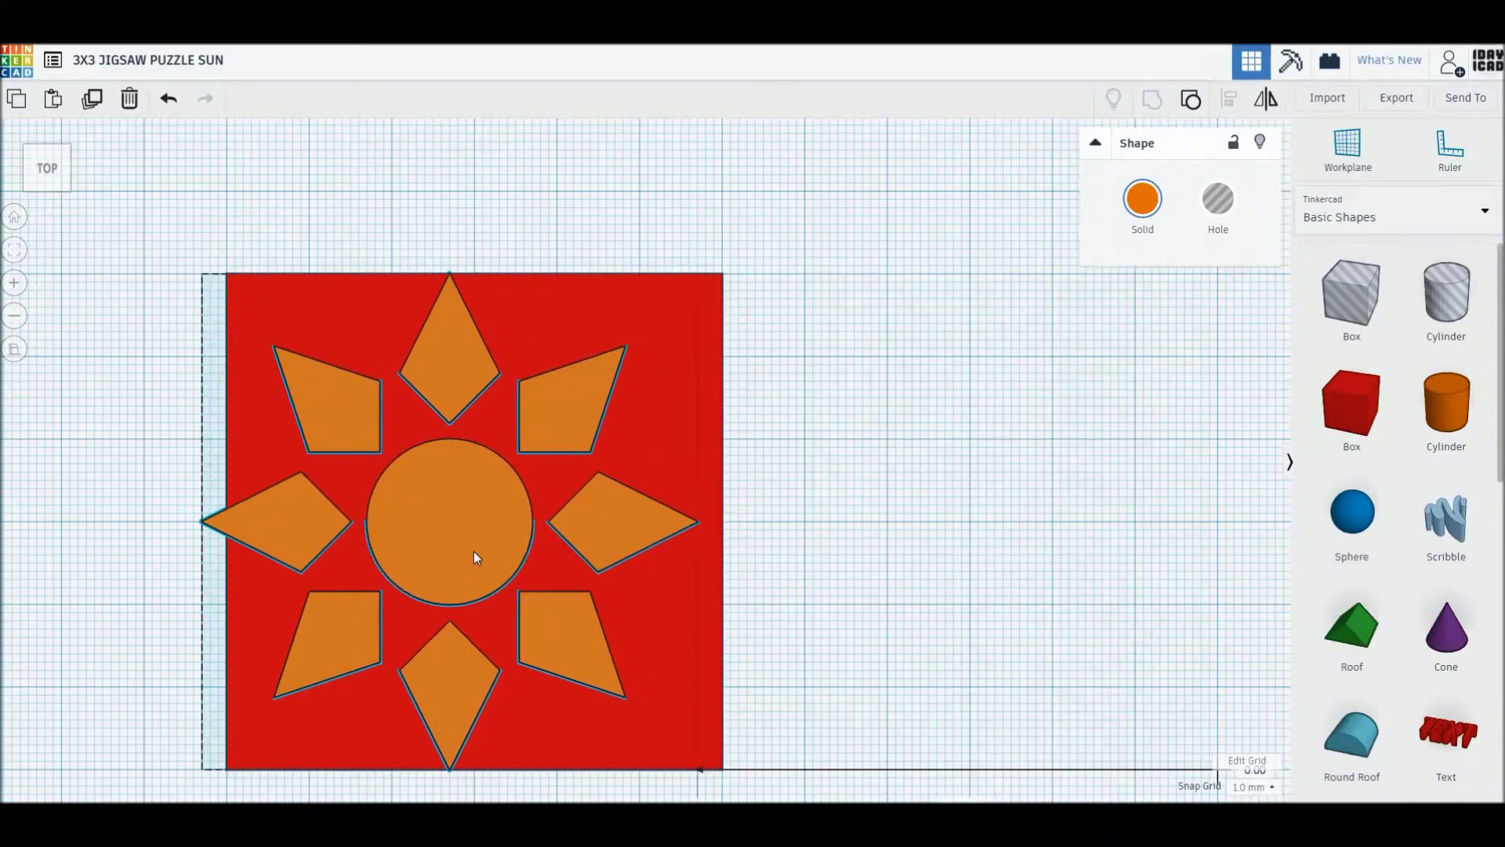
Group the sun with the plate and colour it orange-gold
key("ctrl+a")
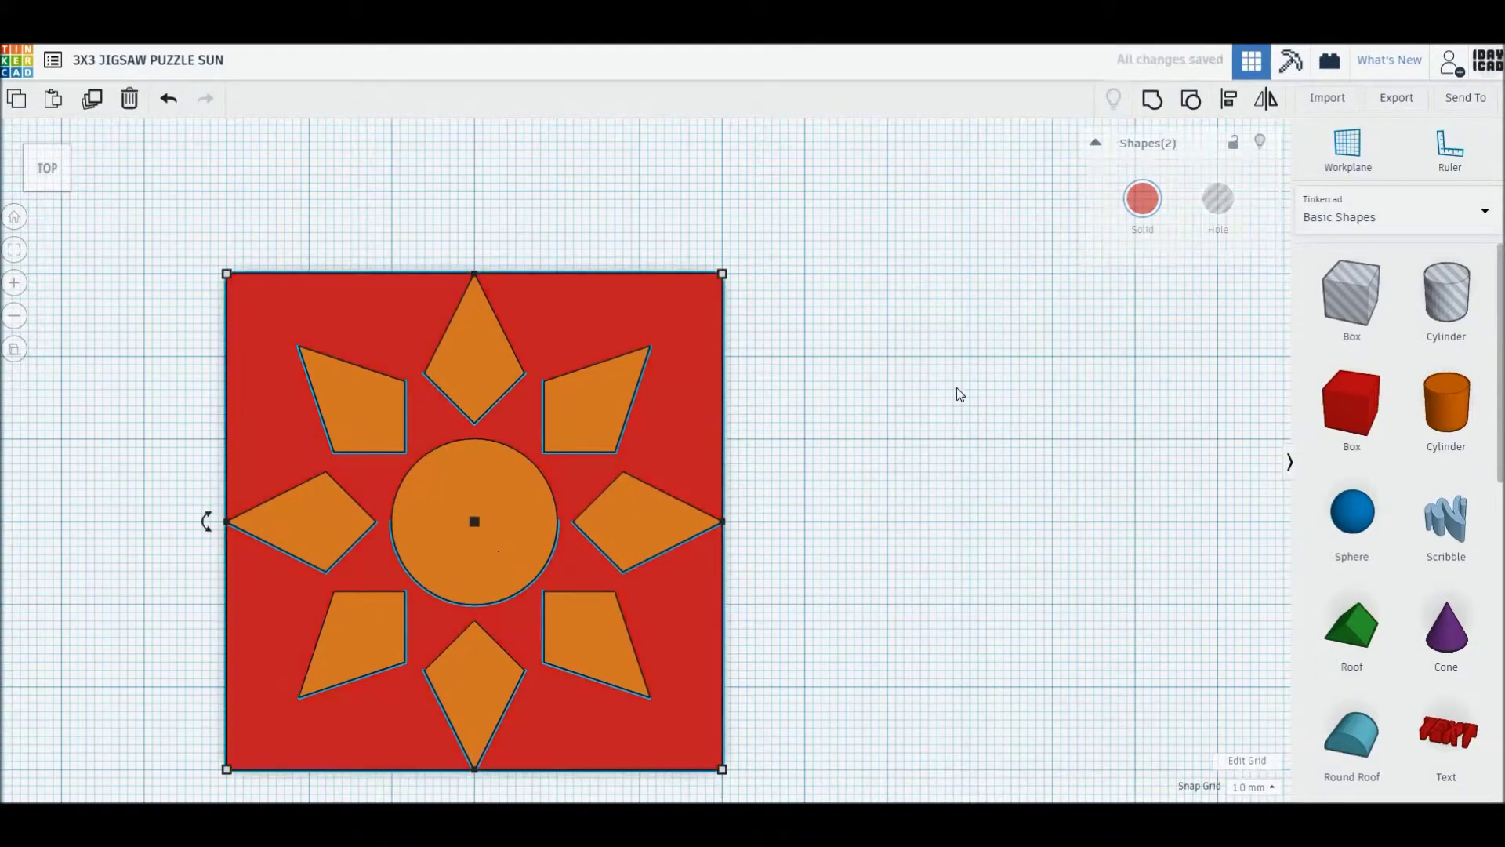
left_click(1152, 99)
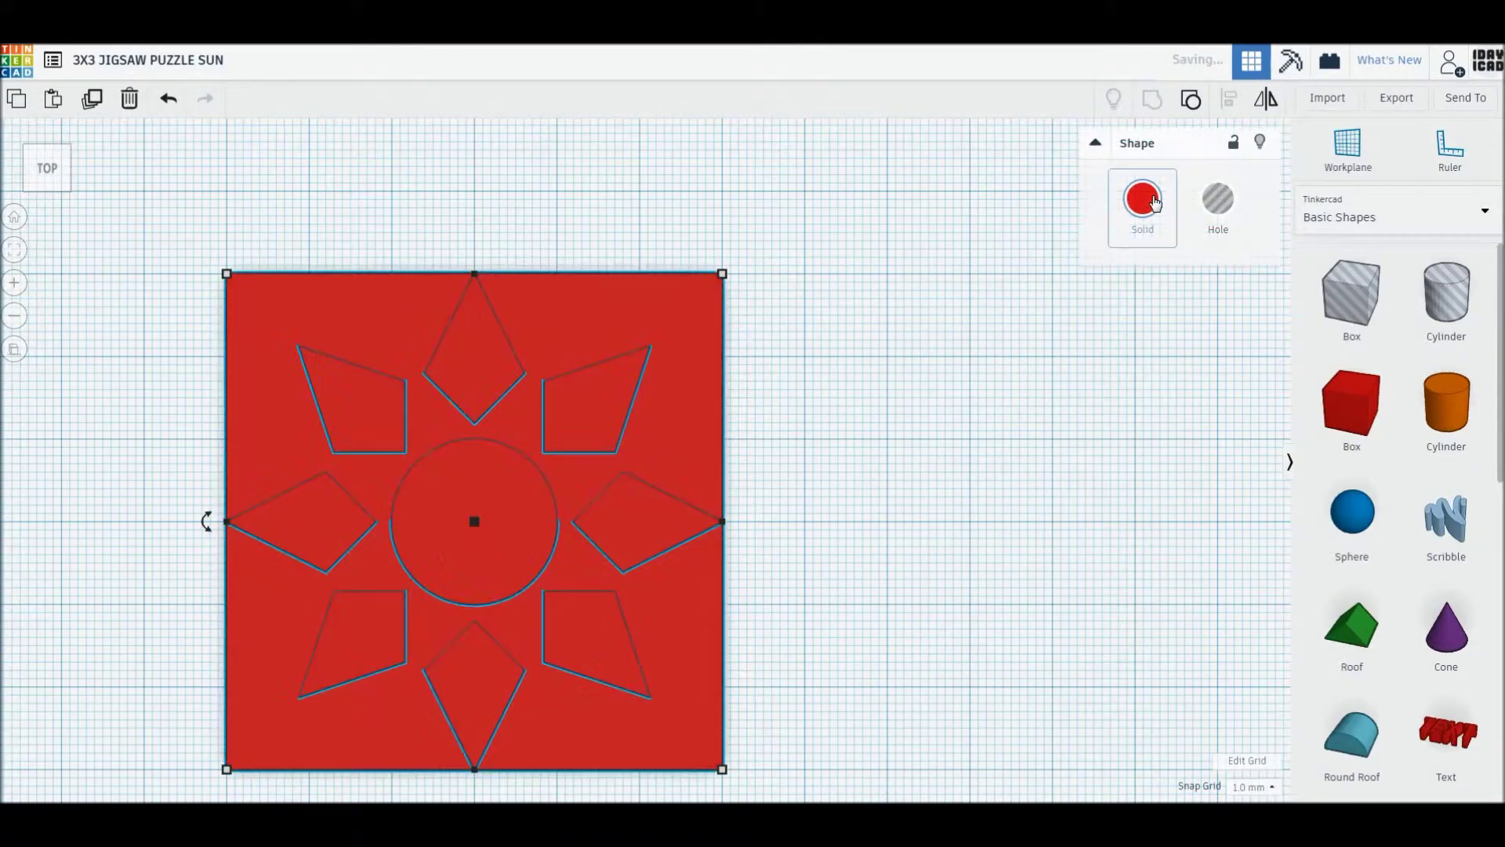
left_click(1142, 198)
left_click(1179, 375)
left_click(922, 440)
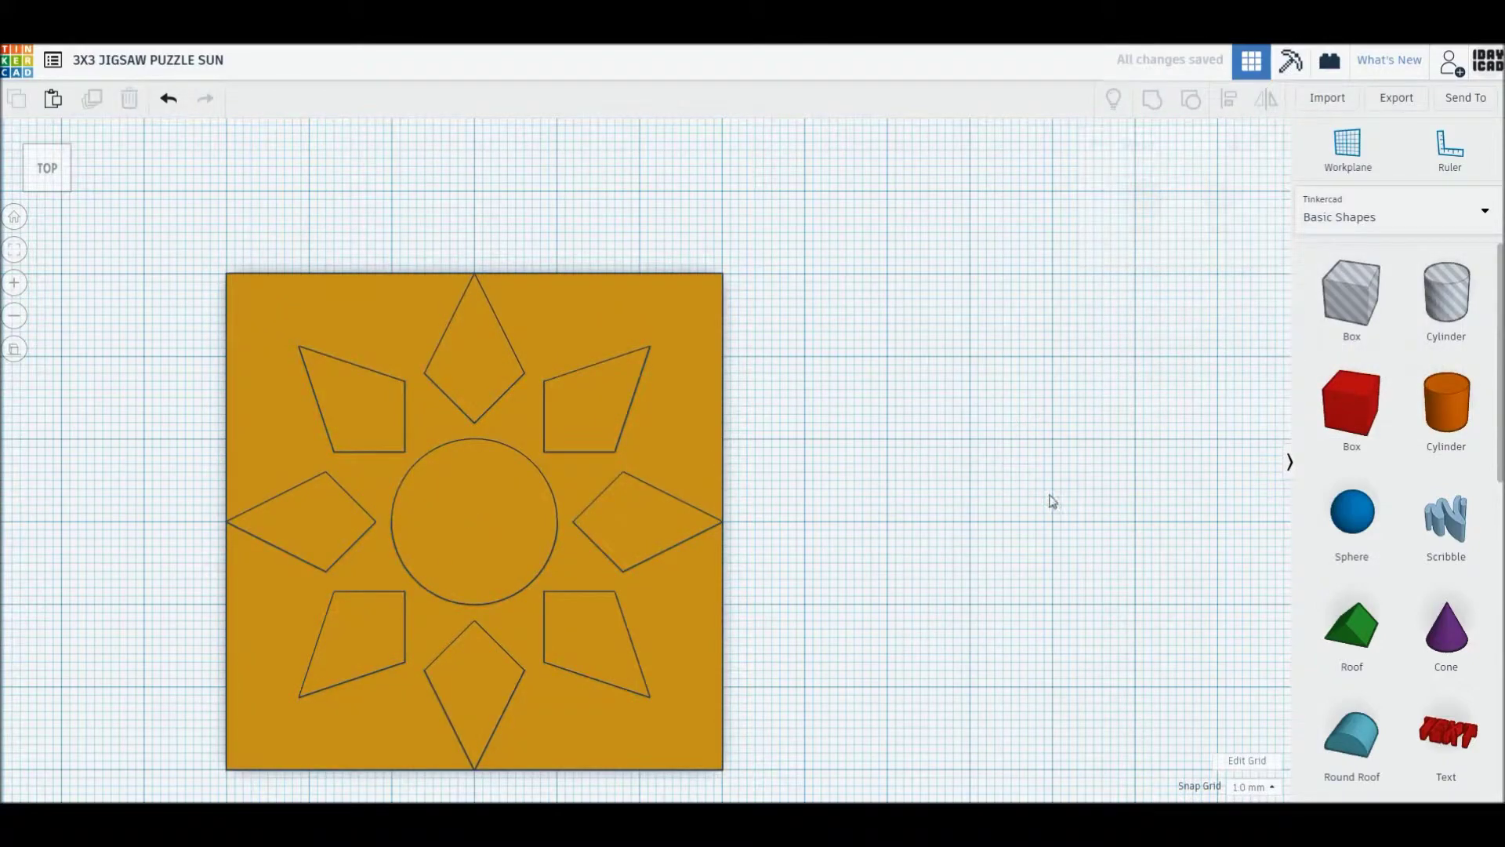
mouse_move(925, 557)
middle_mouse_down()
mouse_move(913, 527)
mouse_move(850, 511)
middle_mouse_up()
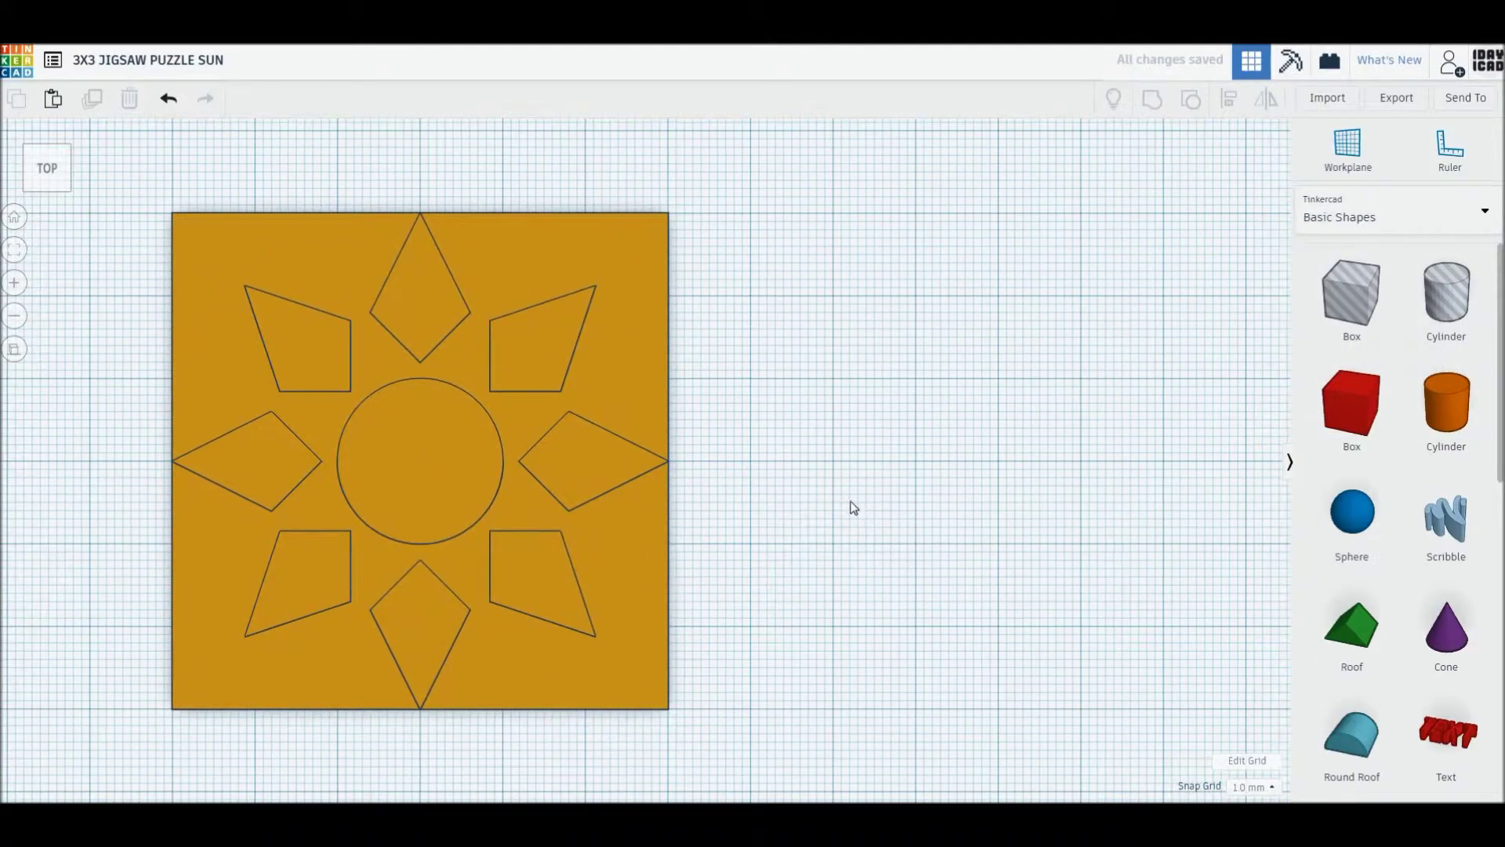
Add a tall red rectangular box beside the plate and duplicate it to the right
middle_click_drag(1190, 470, 1061, 471)
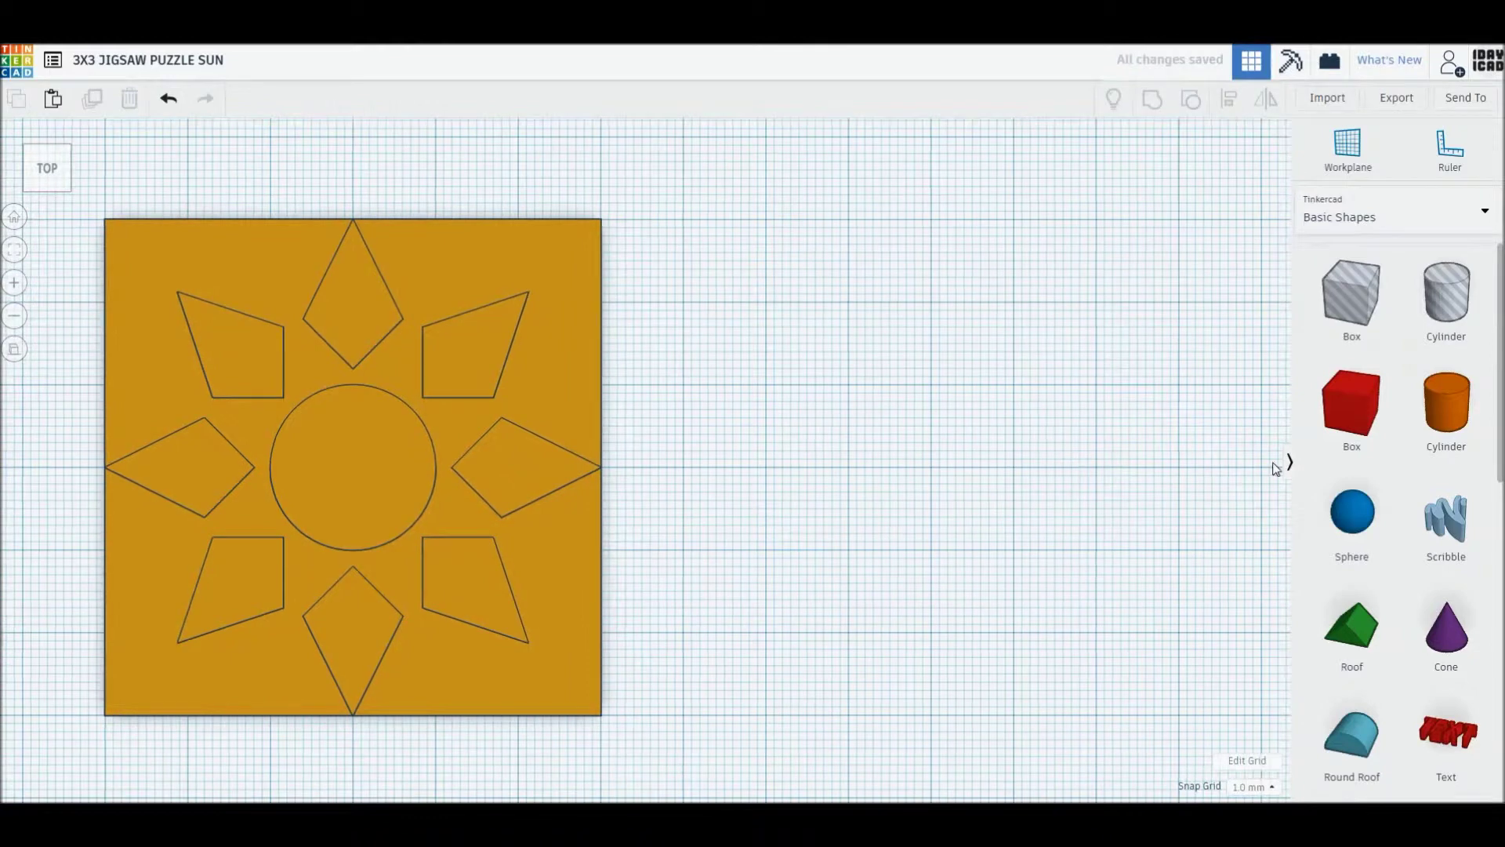
left_click_drag(1332, 423, 916, 466)
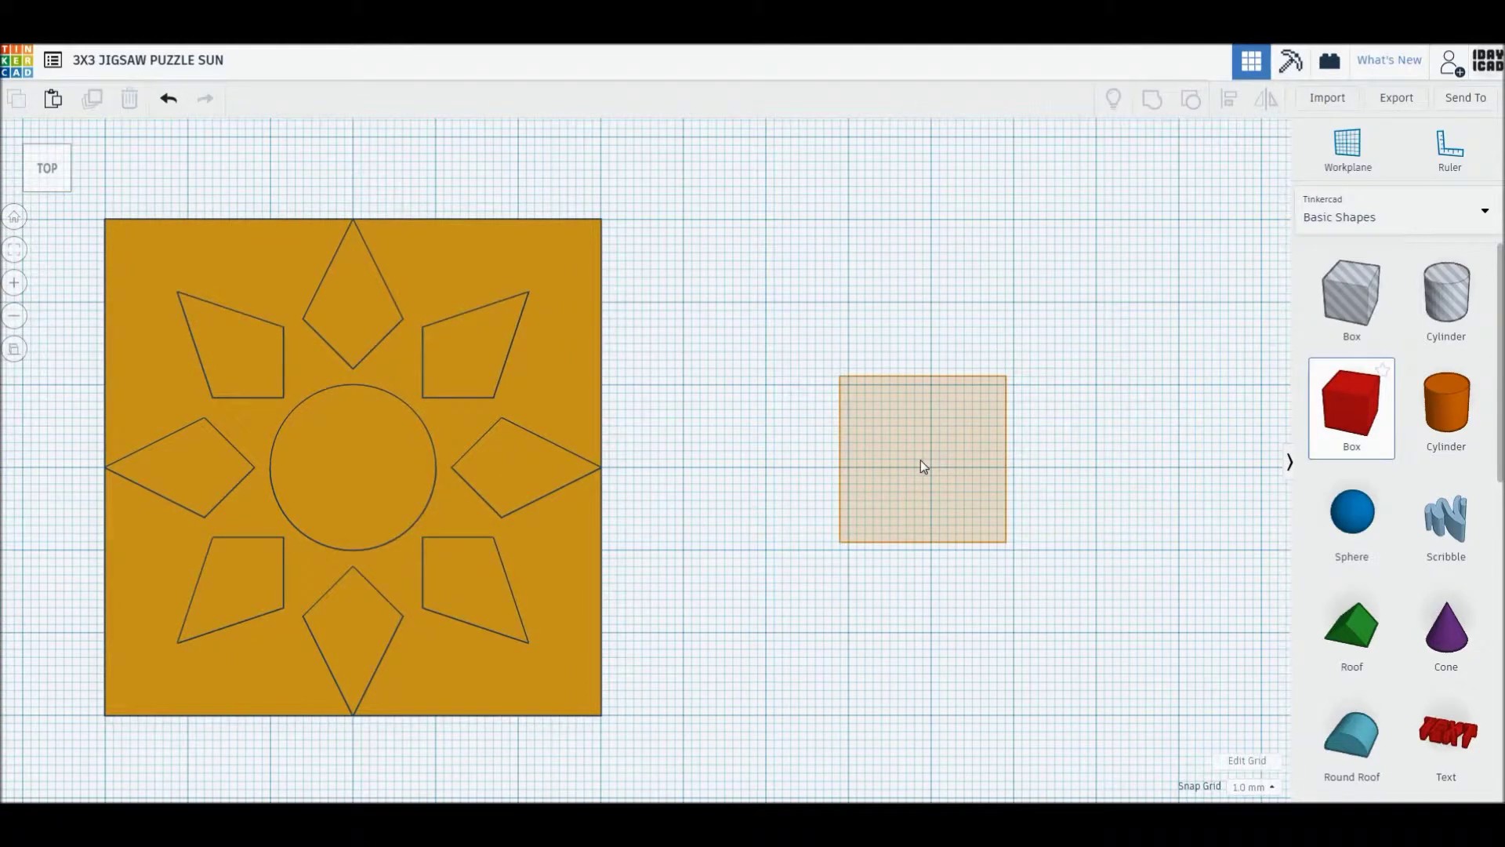
left_click(916, 467)
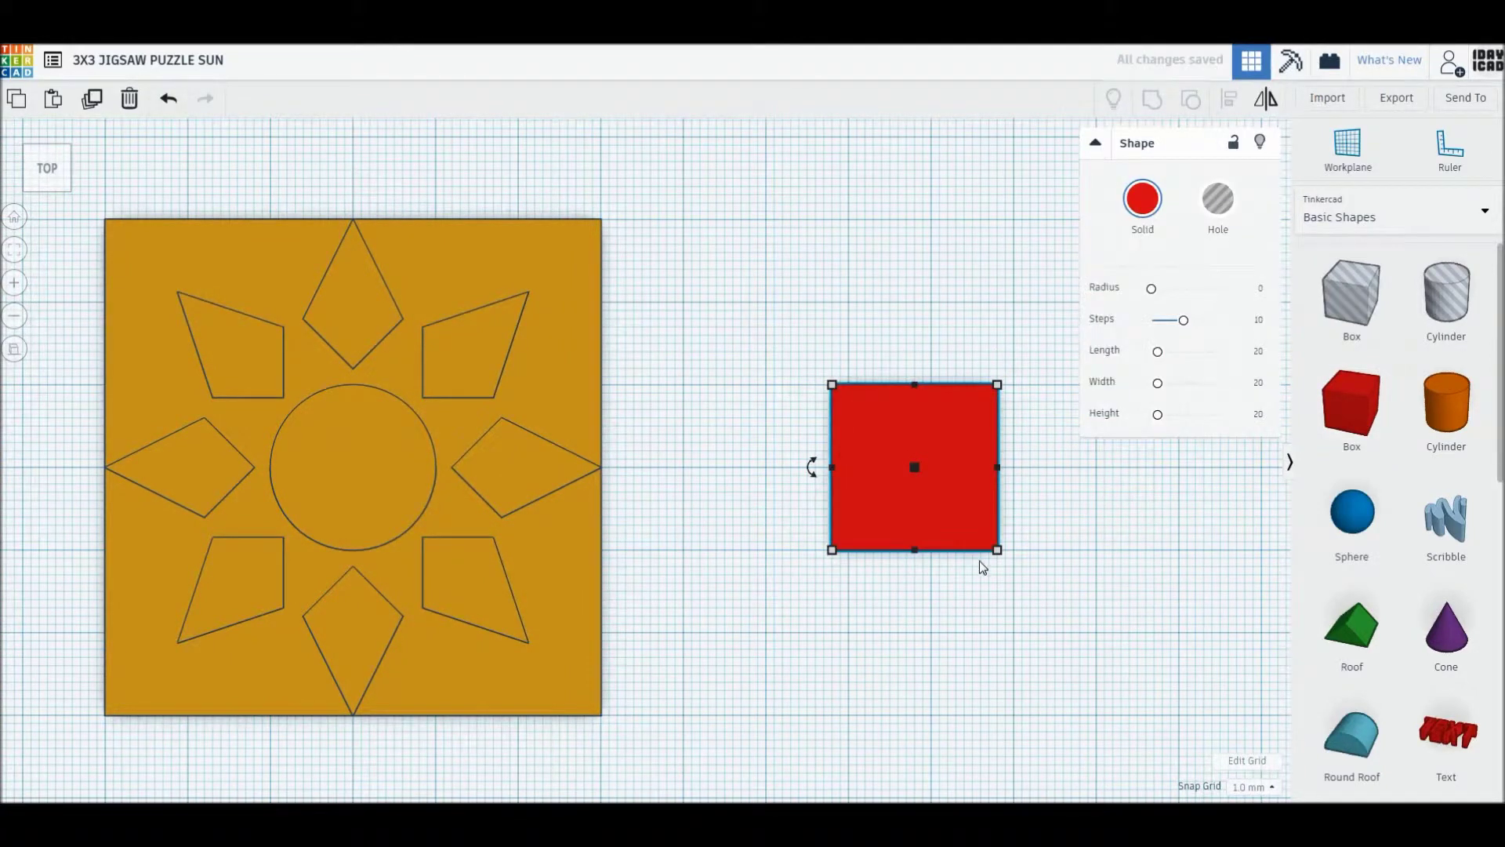
left_click_drag(997, 550, 1031, 726)
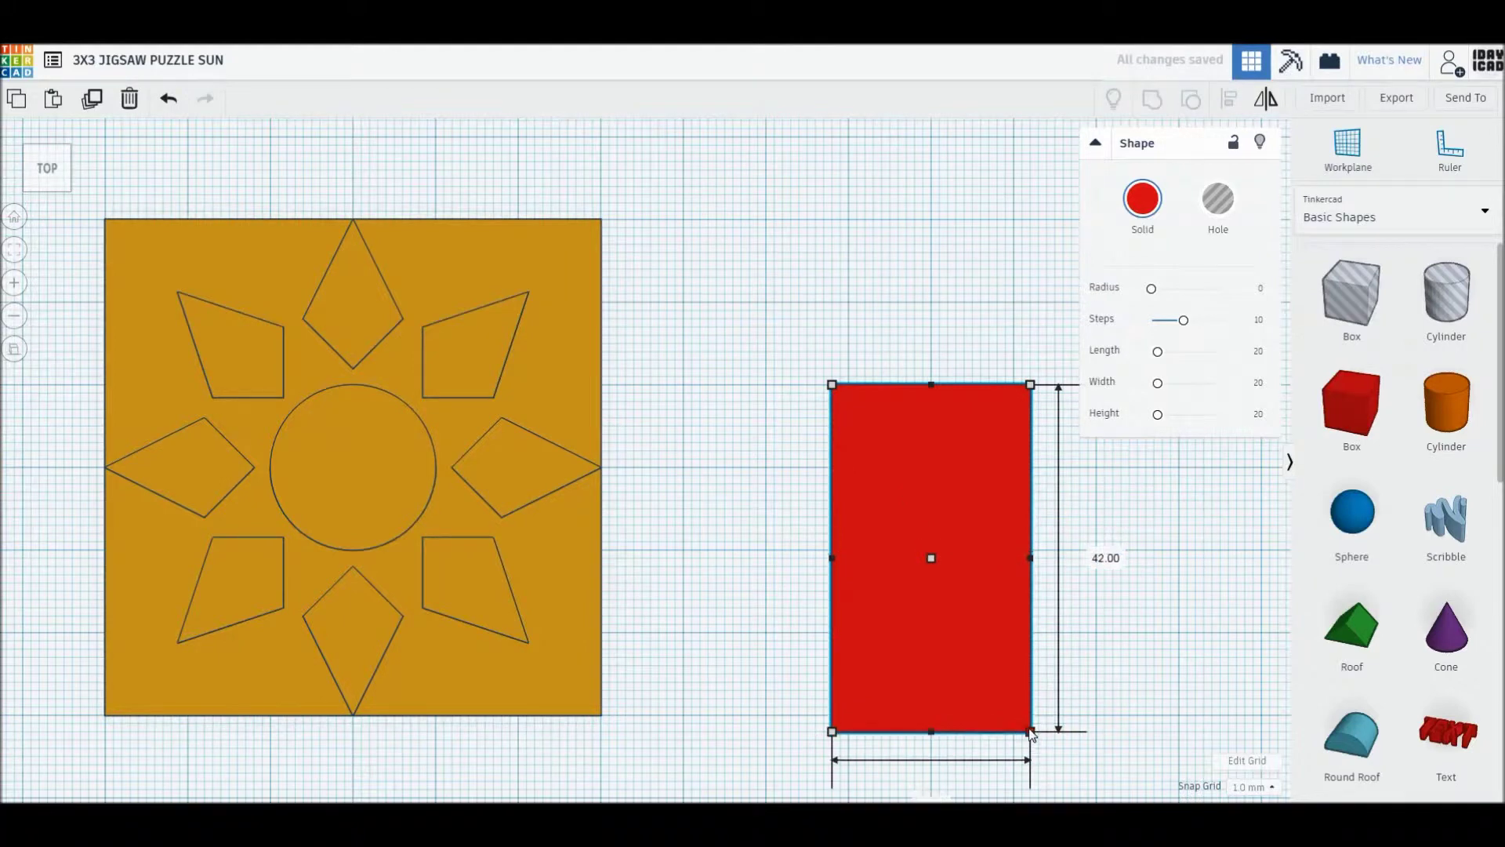
left_click(1142, 689)
mouse_move(1142, 689)
middle_mouse_down()
mouse_move(914, 614)
mouse_move(773, 618)
middle_mouse_up()
mouse_move(773, 620)
left_mouse_down("alt")
mouse_move(989, 610)
mouse_move(967, 616)
left_mouse_up("alt")
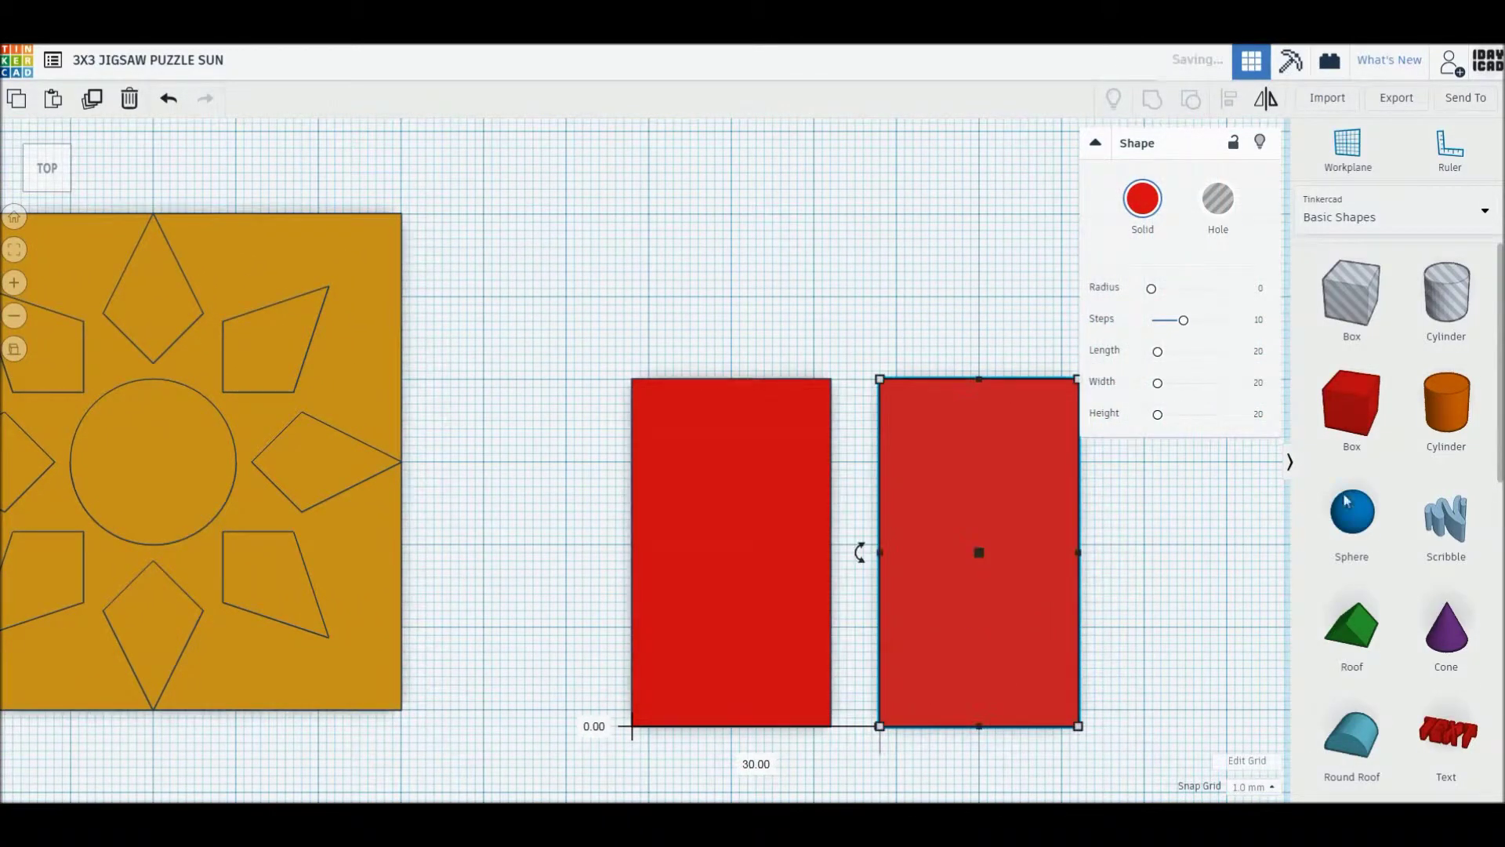
Center a 64-sided 8 mm circle on the left box's top edge
left_click_drag(1446, 408, 782, 374)
left_click(781, 374)
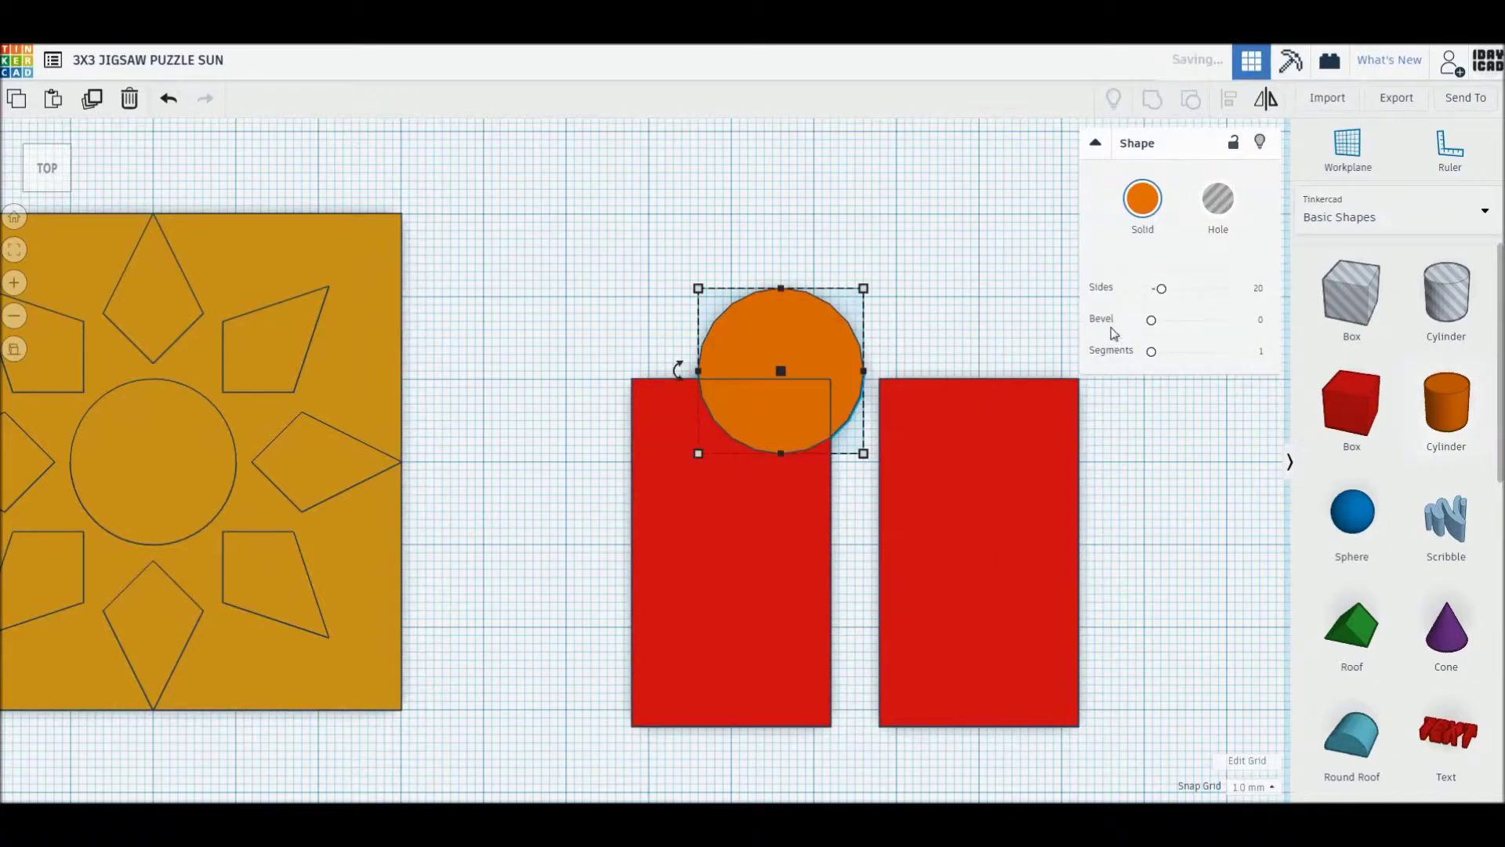
left_click_drag(1168, 289, 1220, 288)
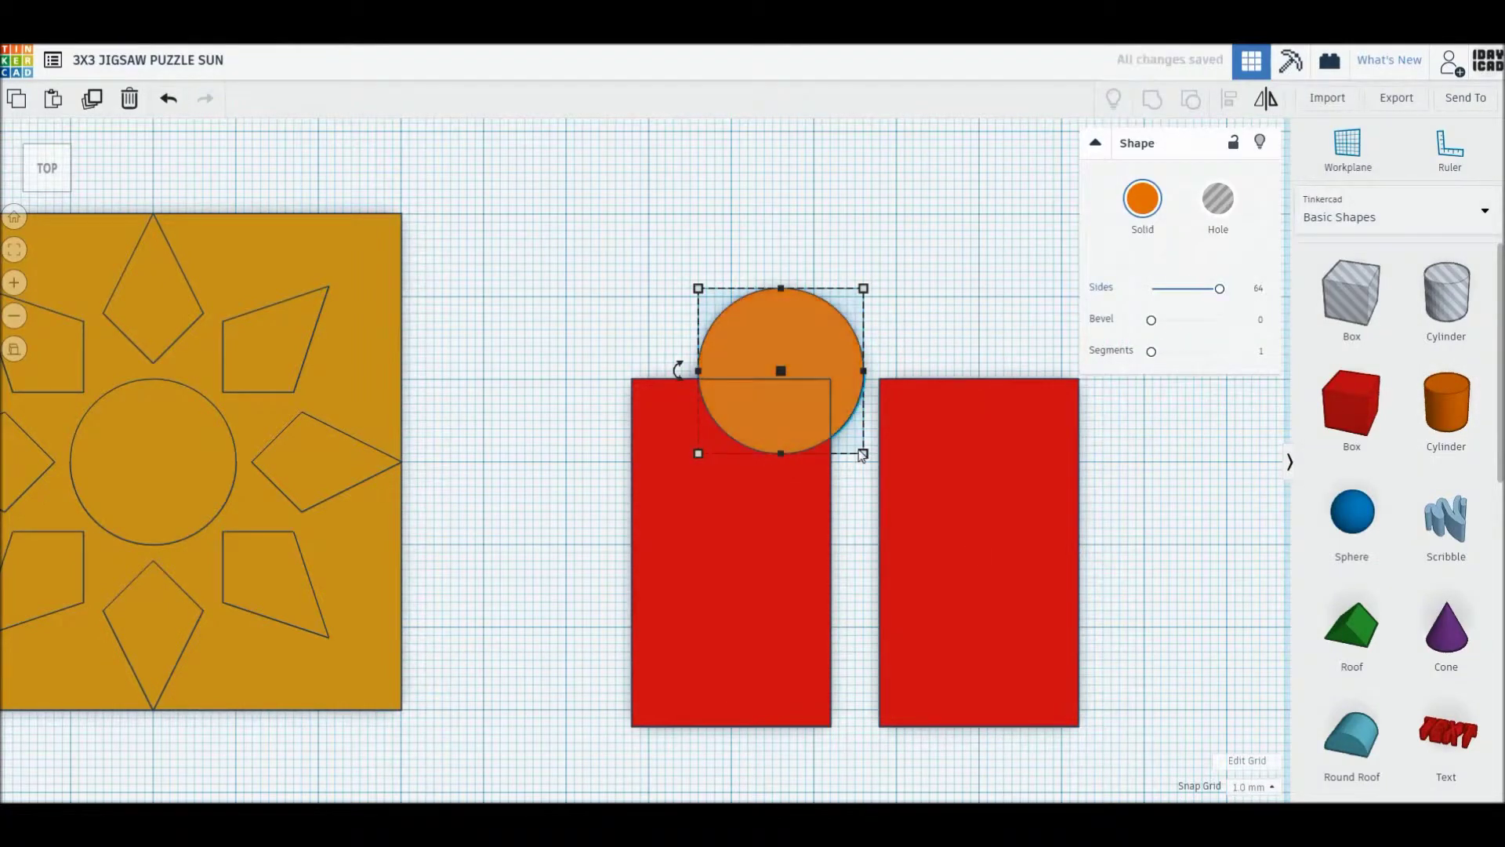
left_click_drag(863, 453, 773, 354)
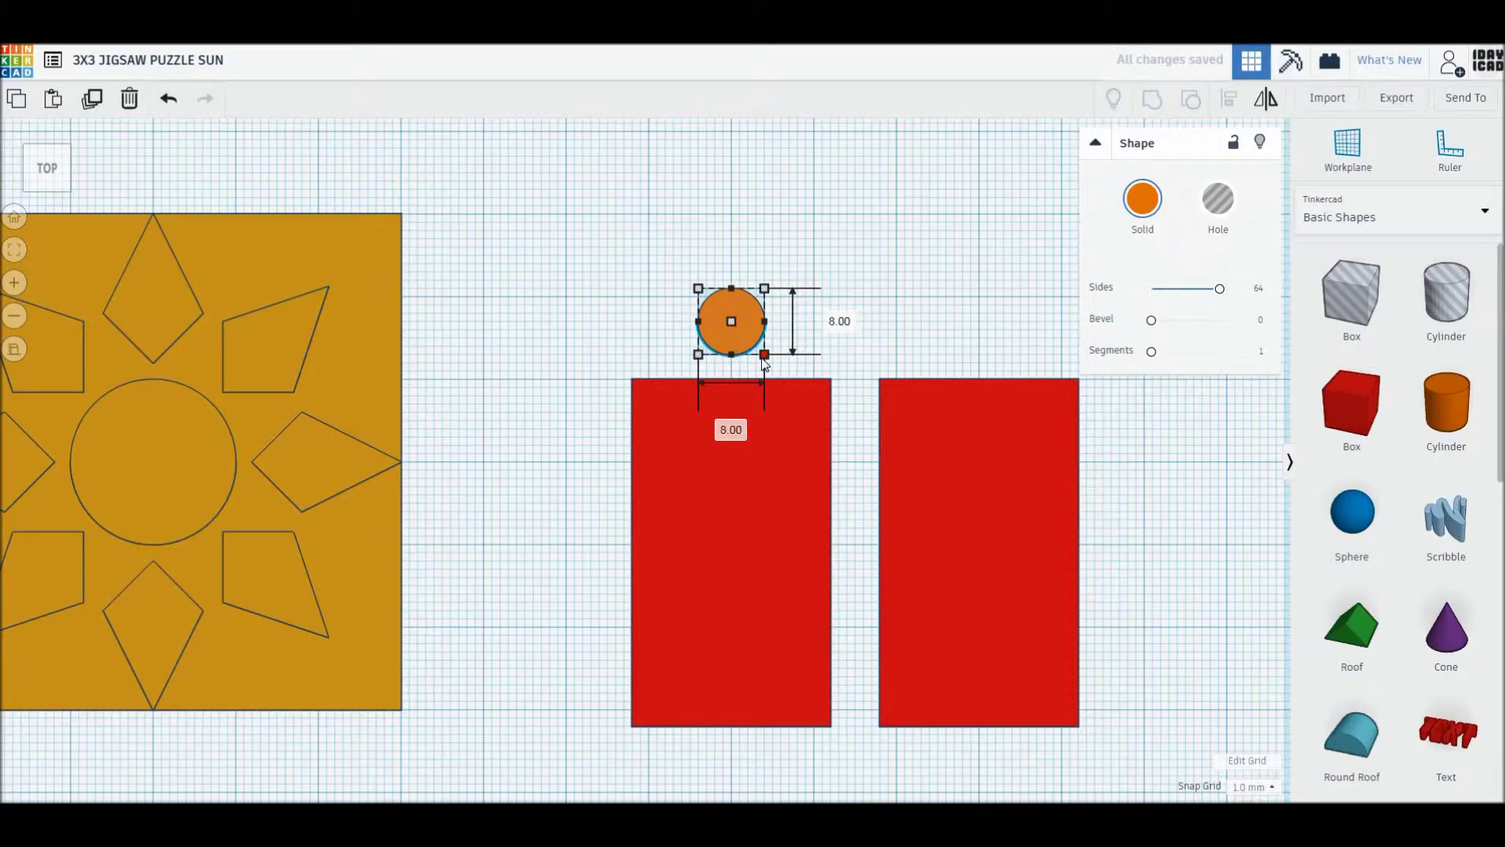
left_click(914, 340)
mouse_move(724, 331)
left_mouse_down()
mouse_move(724, 425)
mouse_move(975, 384)
left_mouse_up()
left_click(819, 338)
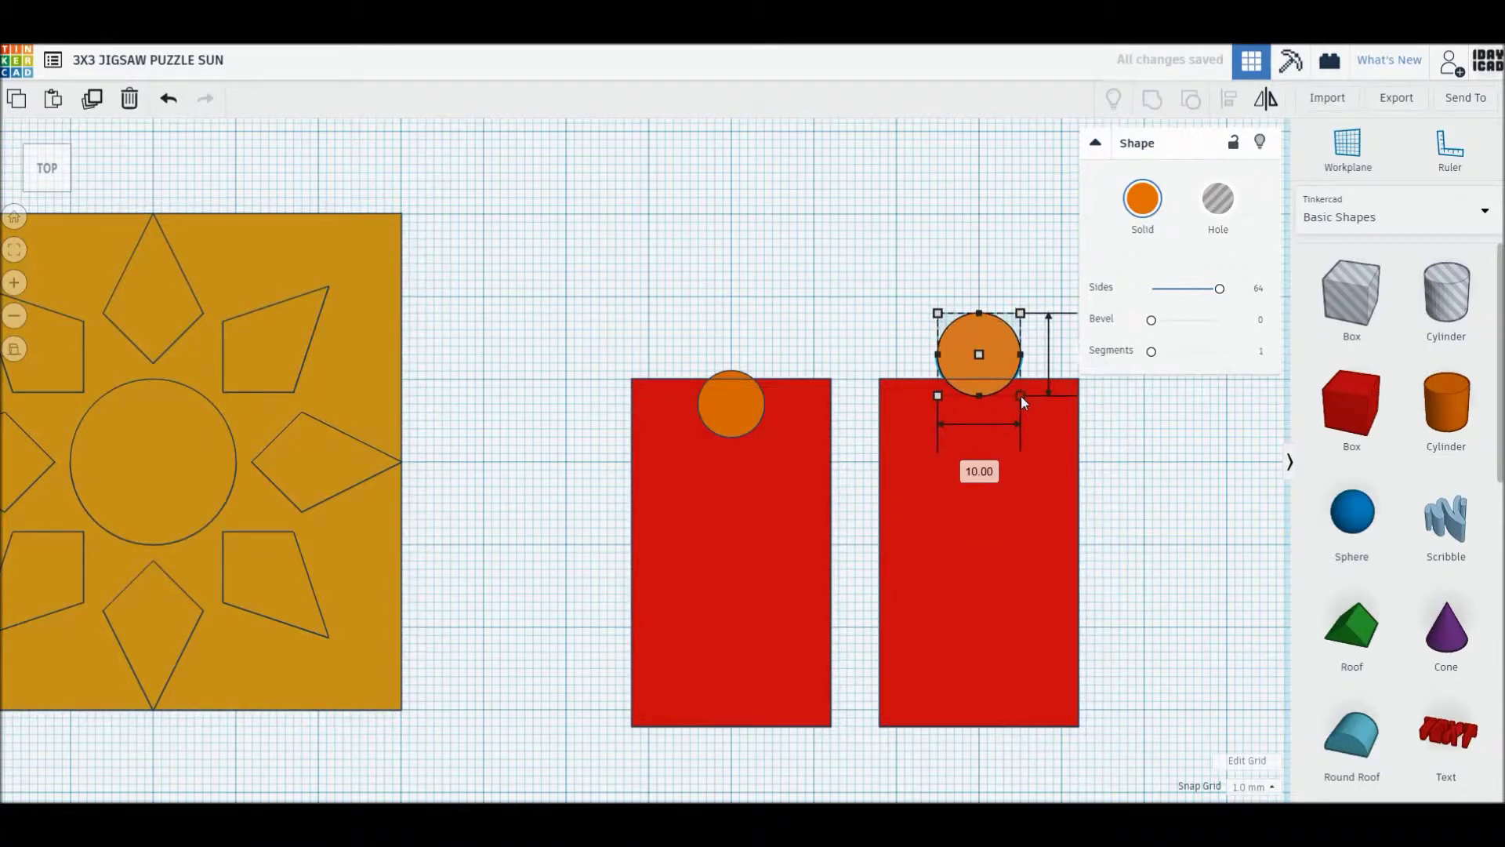
Resize the right circle to 8.5 mm and group it with the right box
left_click(986, 471)
type(".5")
key("Return")
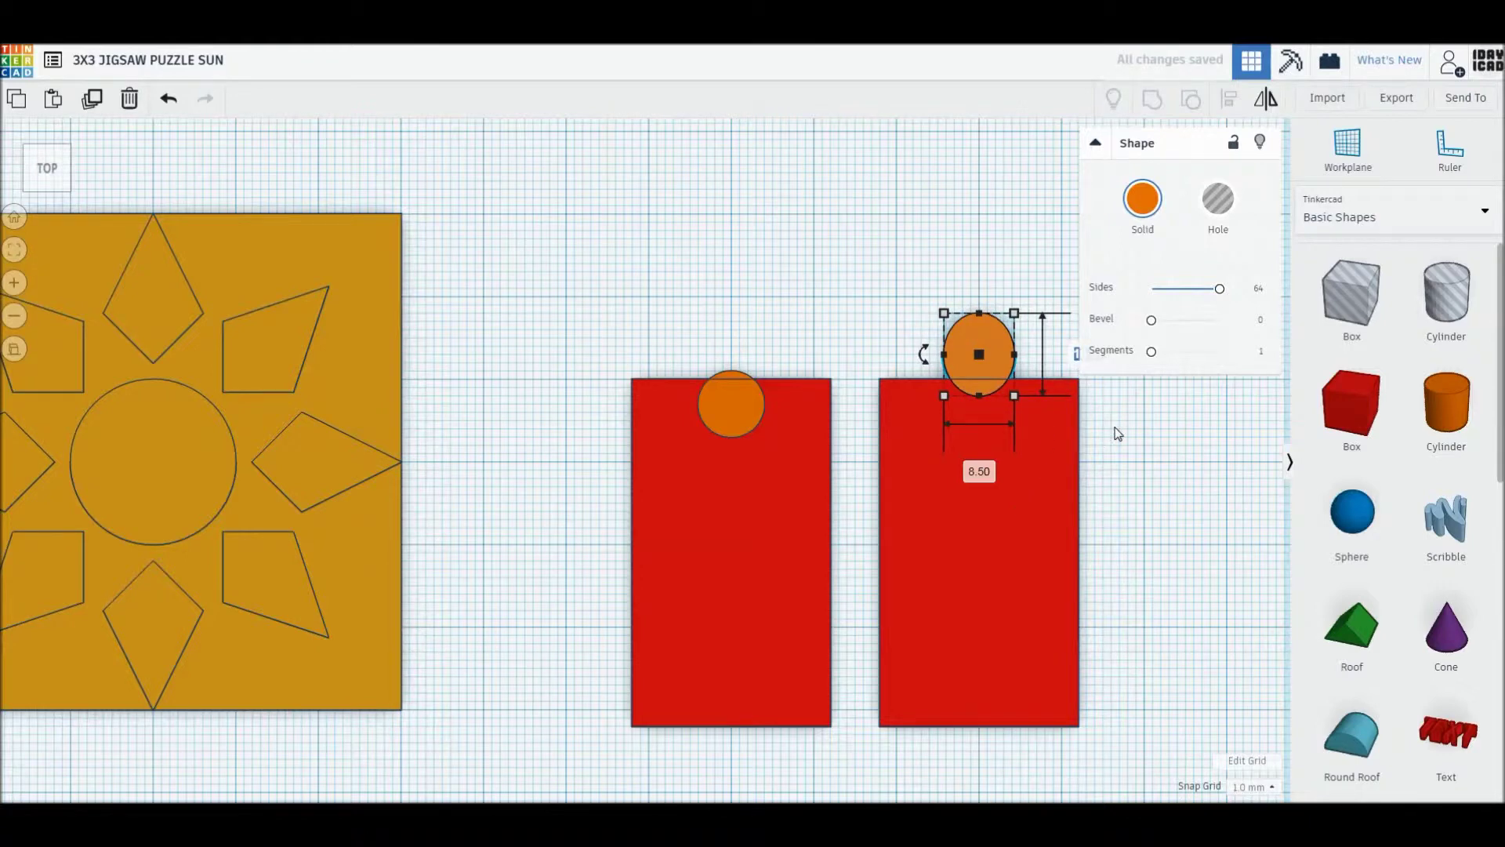
middle_click_drag(1117, 434, 976, 430)
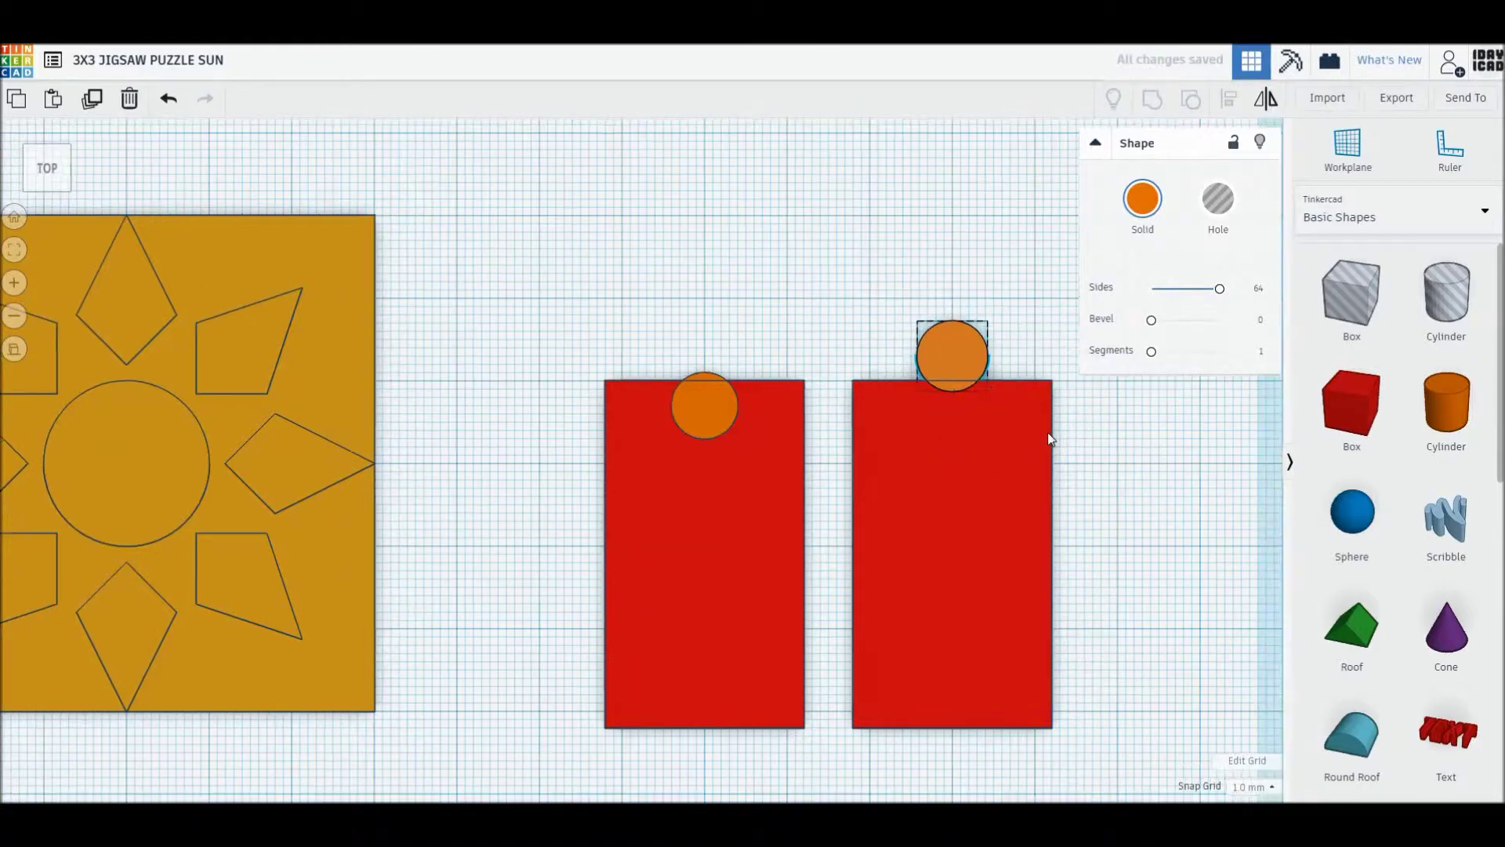
left_click(1123, 485)
left_click_drag(963, 498, 963, 487)
key("ctrl+g")
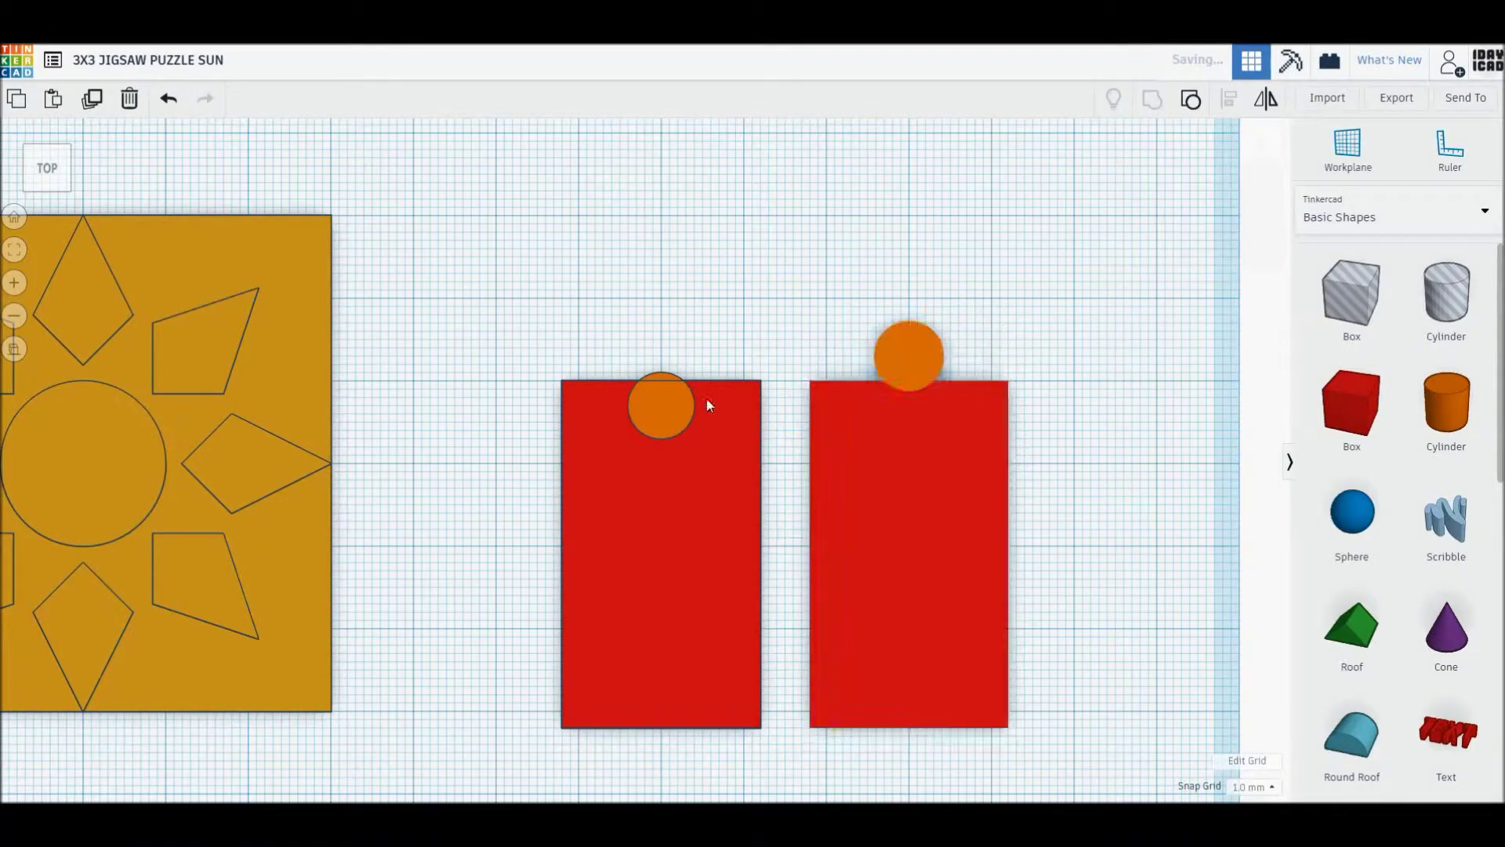
left_click(661, 383)
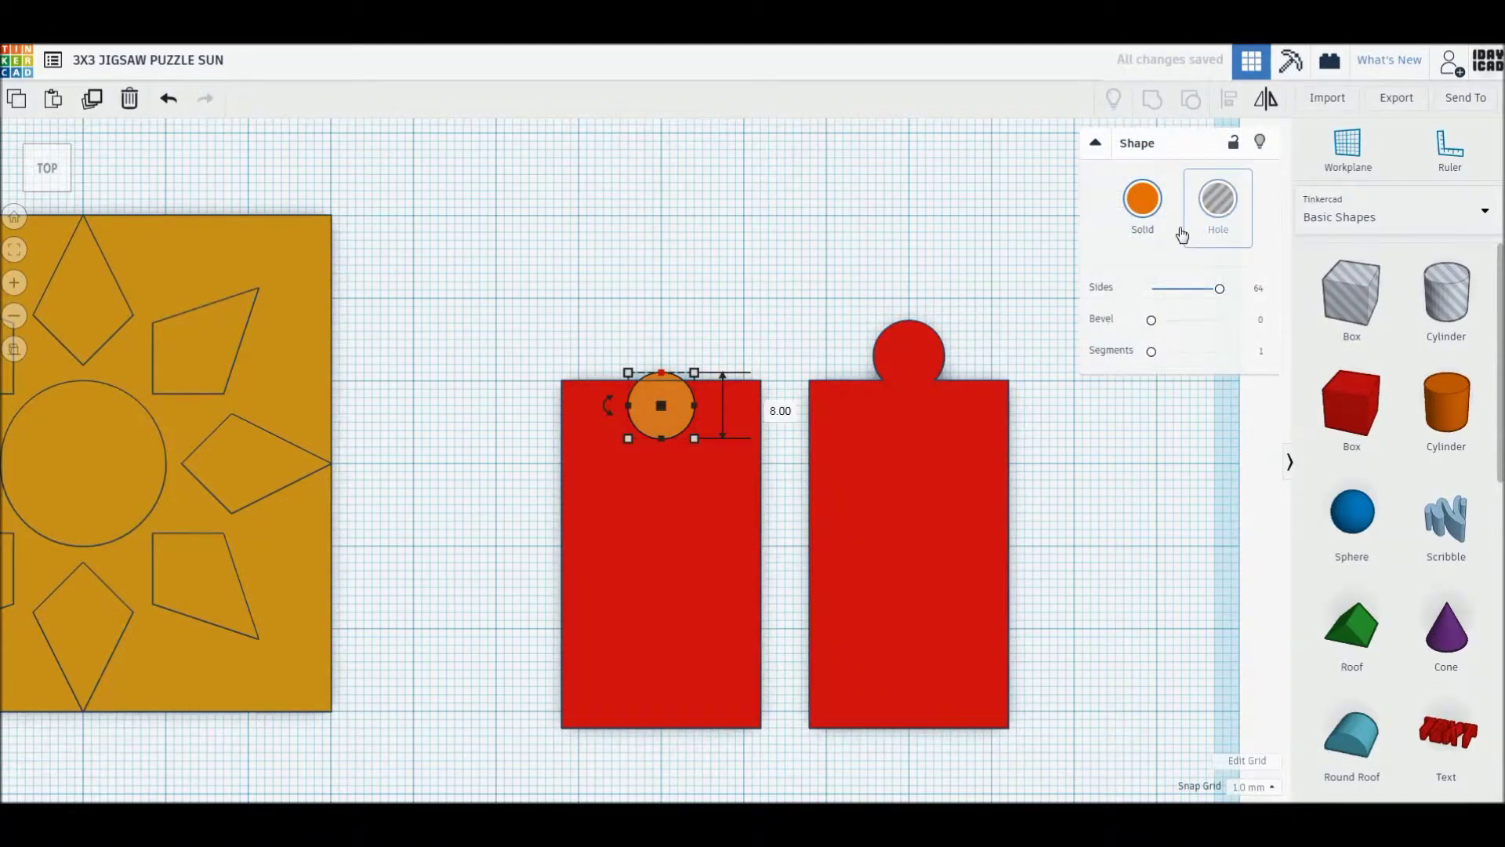
Make the left circle a hole, group the notched piece, and turn both pieces into holes
left_click(1217, 199)
left_click_drag(599, 255, 715, 464)
key("ctrl+g")
left_click_drag(565, 218, 1019, 598)
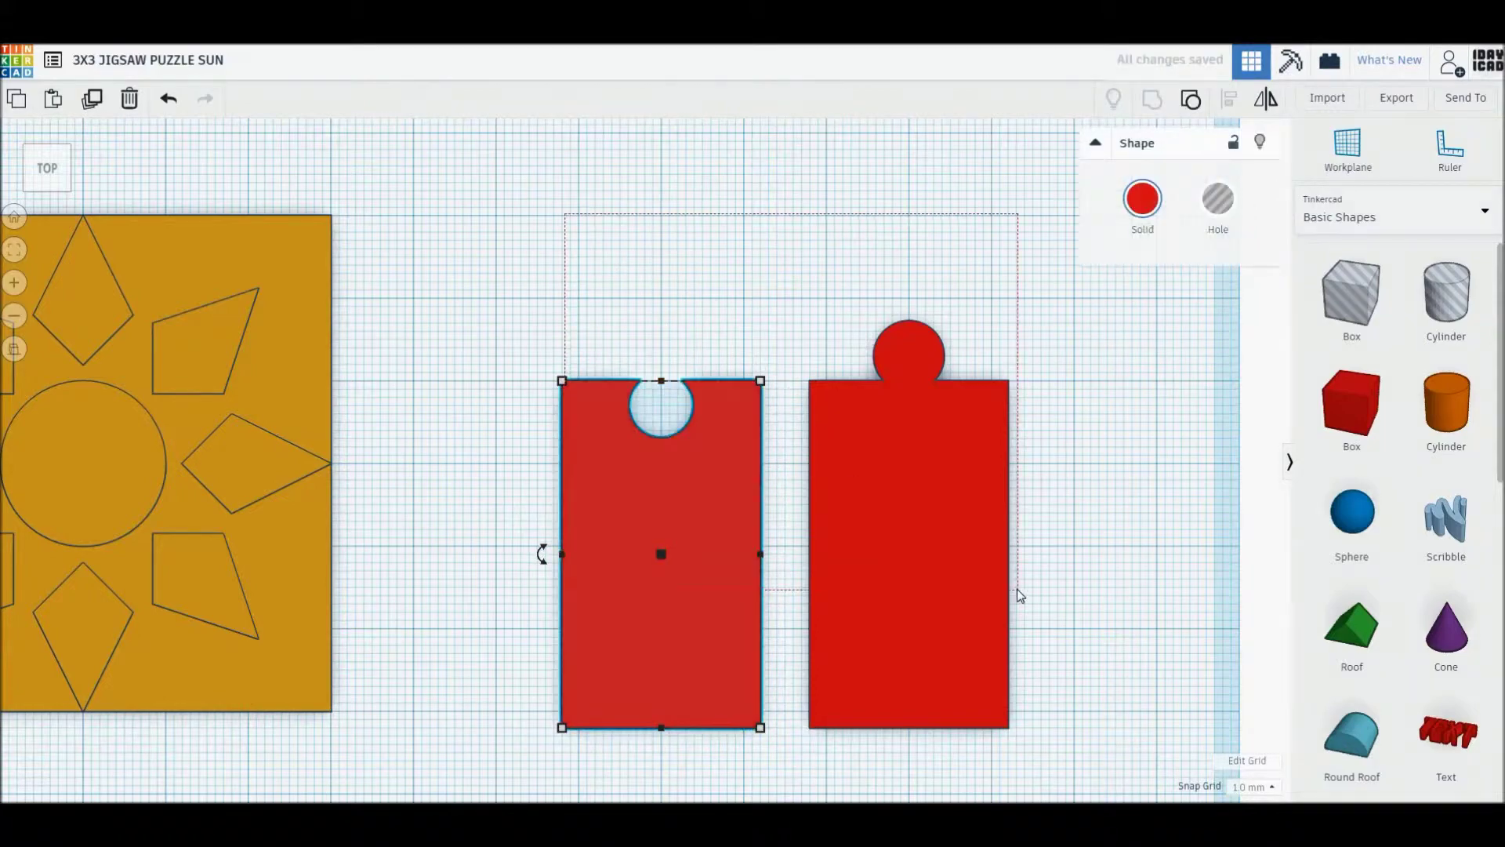
left_click(1192, 222)
Duplicate the sun plate aside and copy the notched hole onto its lower-left corner
middle_click_drag(538, 503, 849, 504)
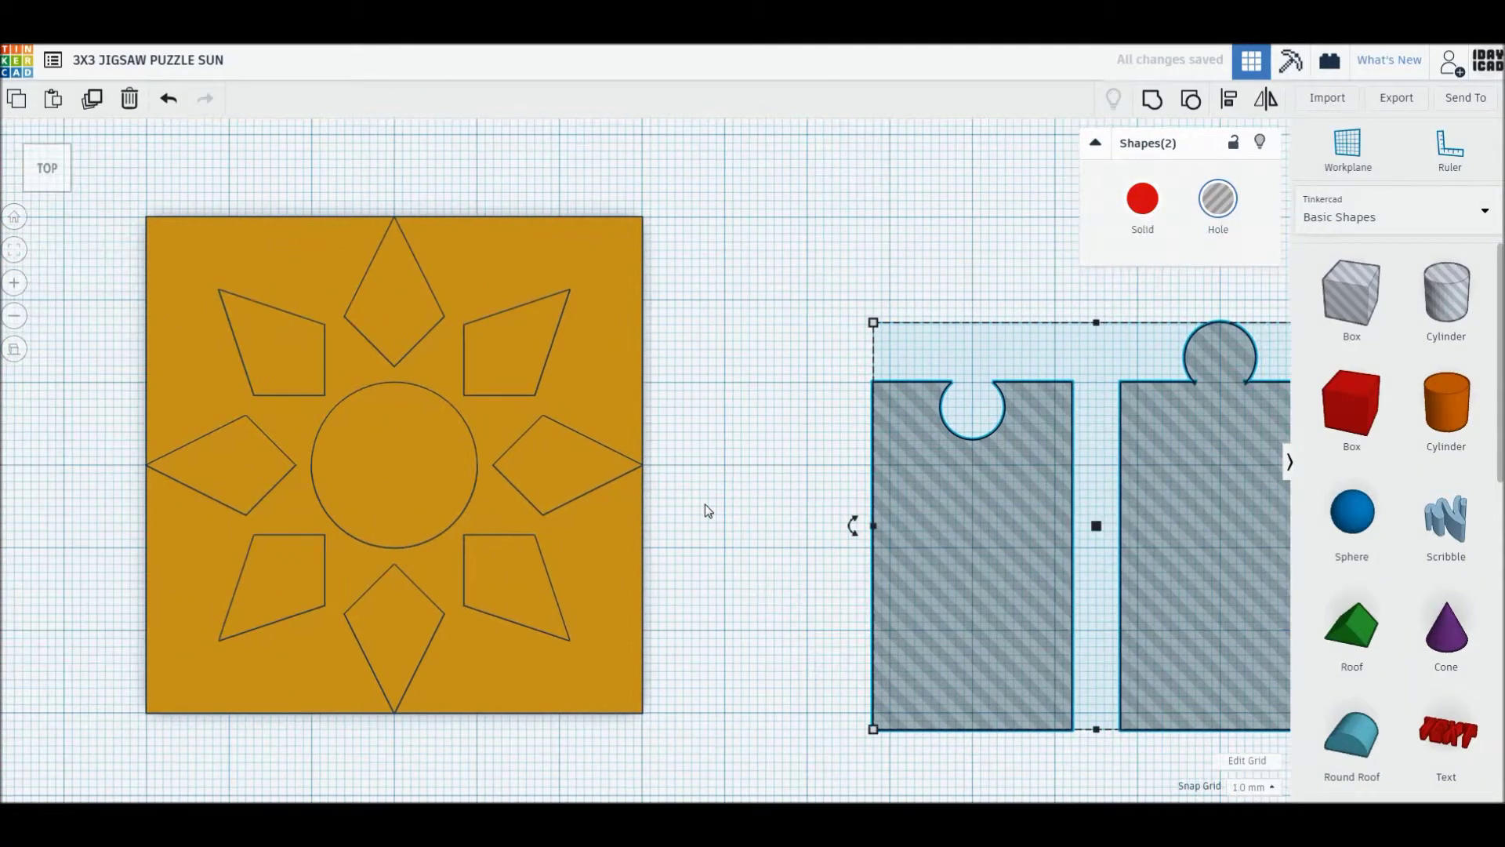
left_click(718, 529)
left_click_drag(584, 506, 652, 513)
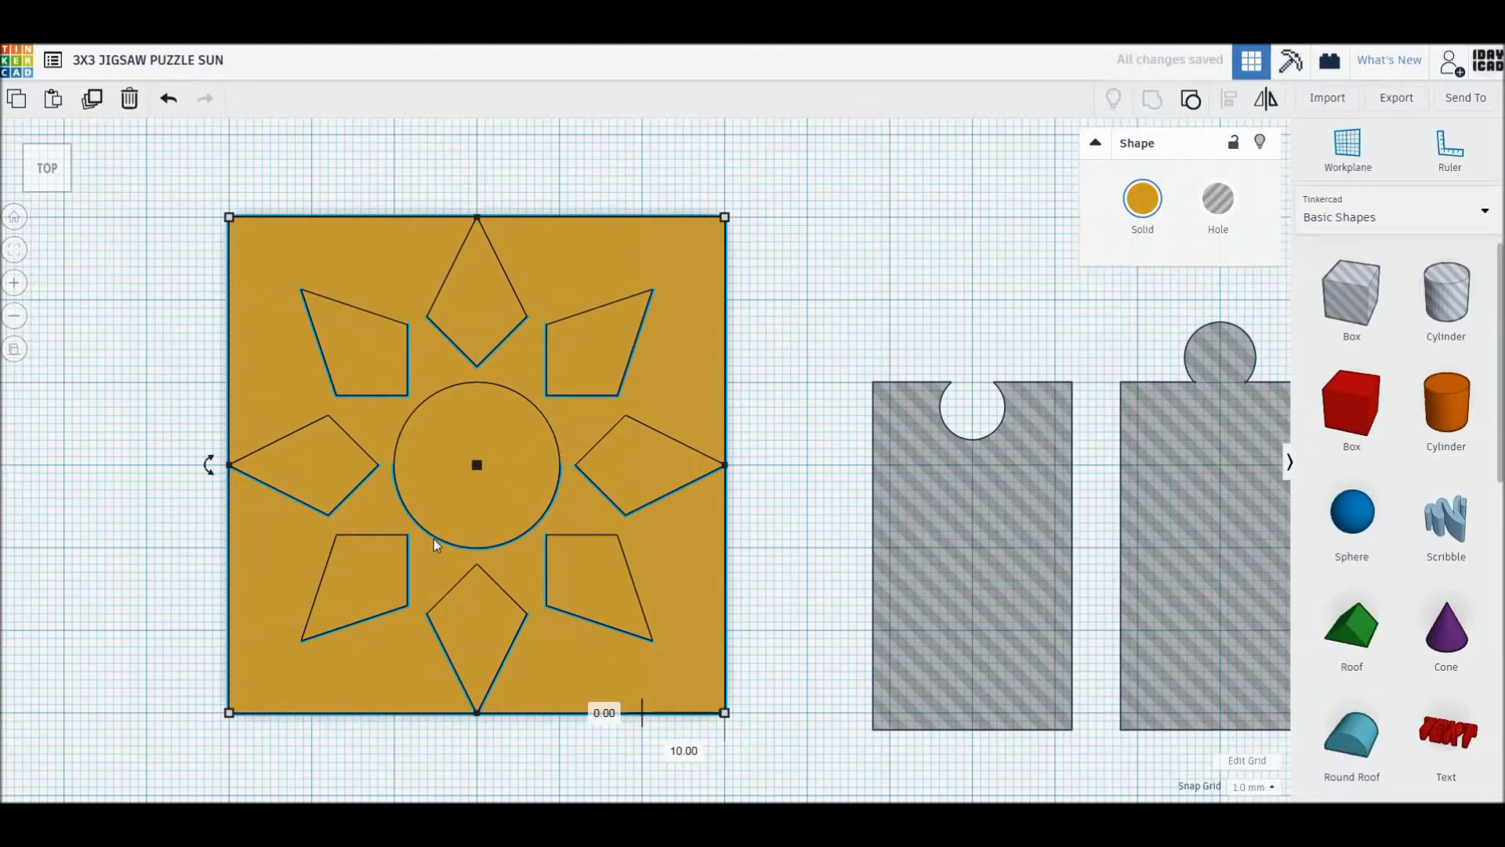
left_click_drag(306, 660, 964, 134)
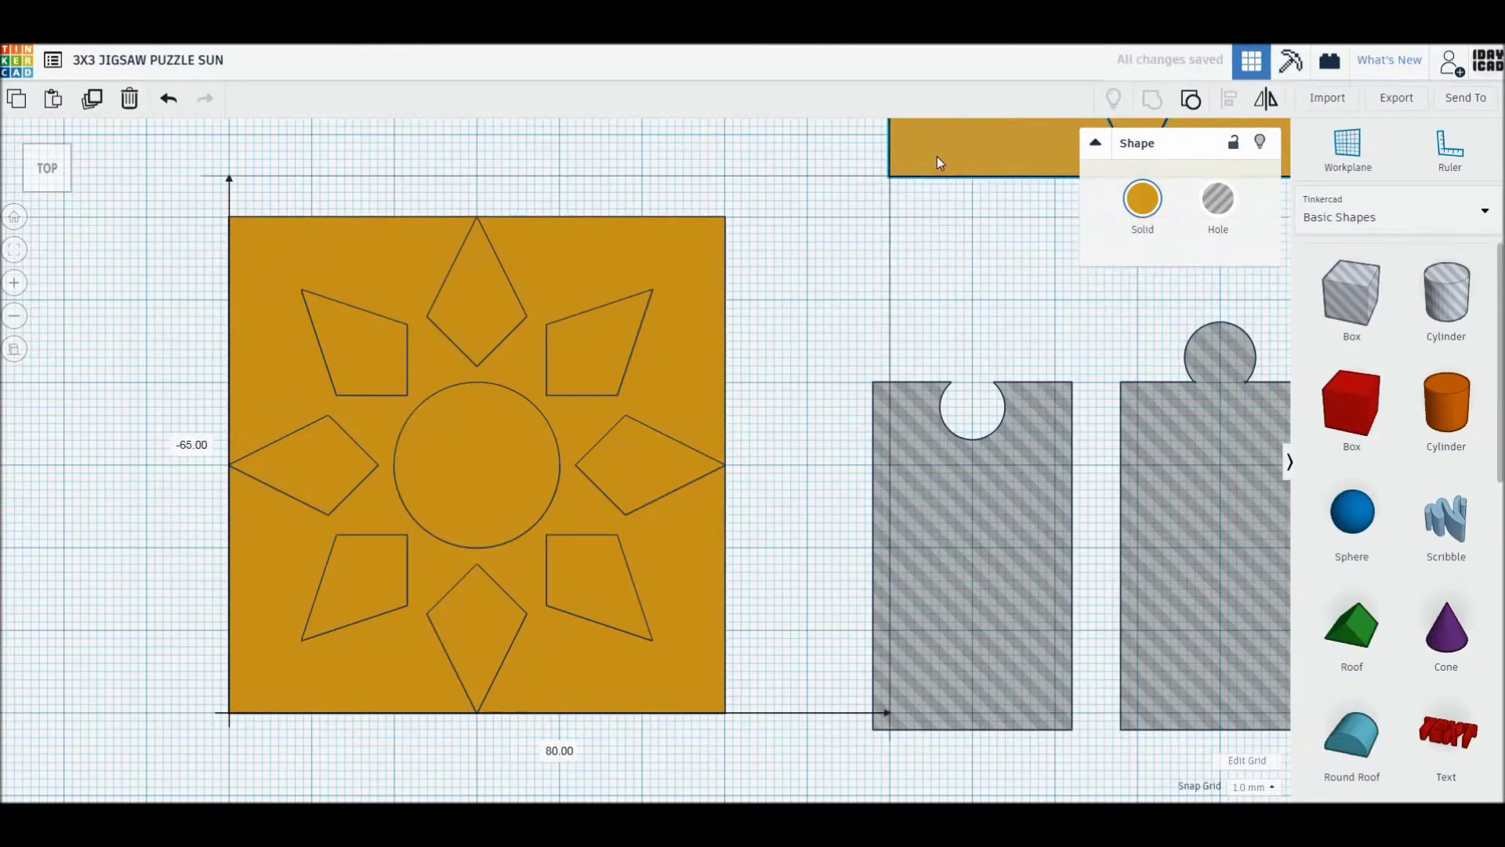
left_click_drag(964, 140, 934, 113)
left_click_drag(999, 534, 351, 526)
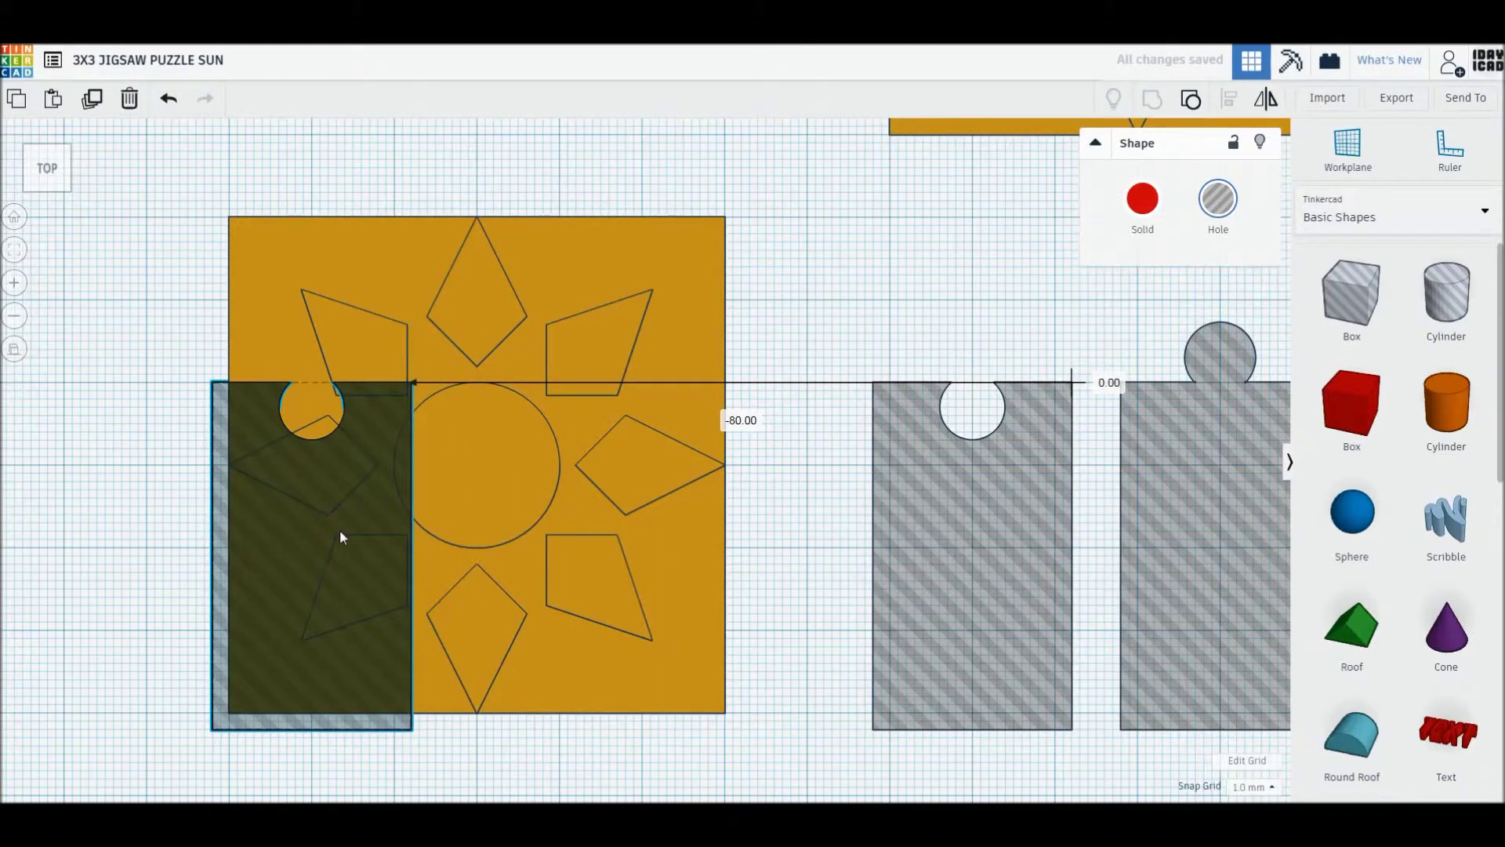
left_click_drag(351, 525, 341, 529)
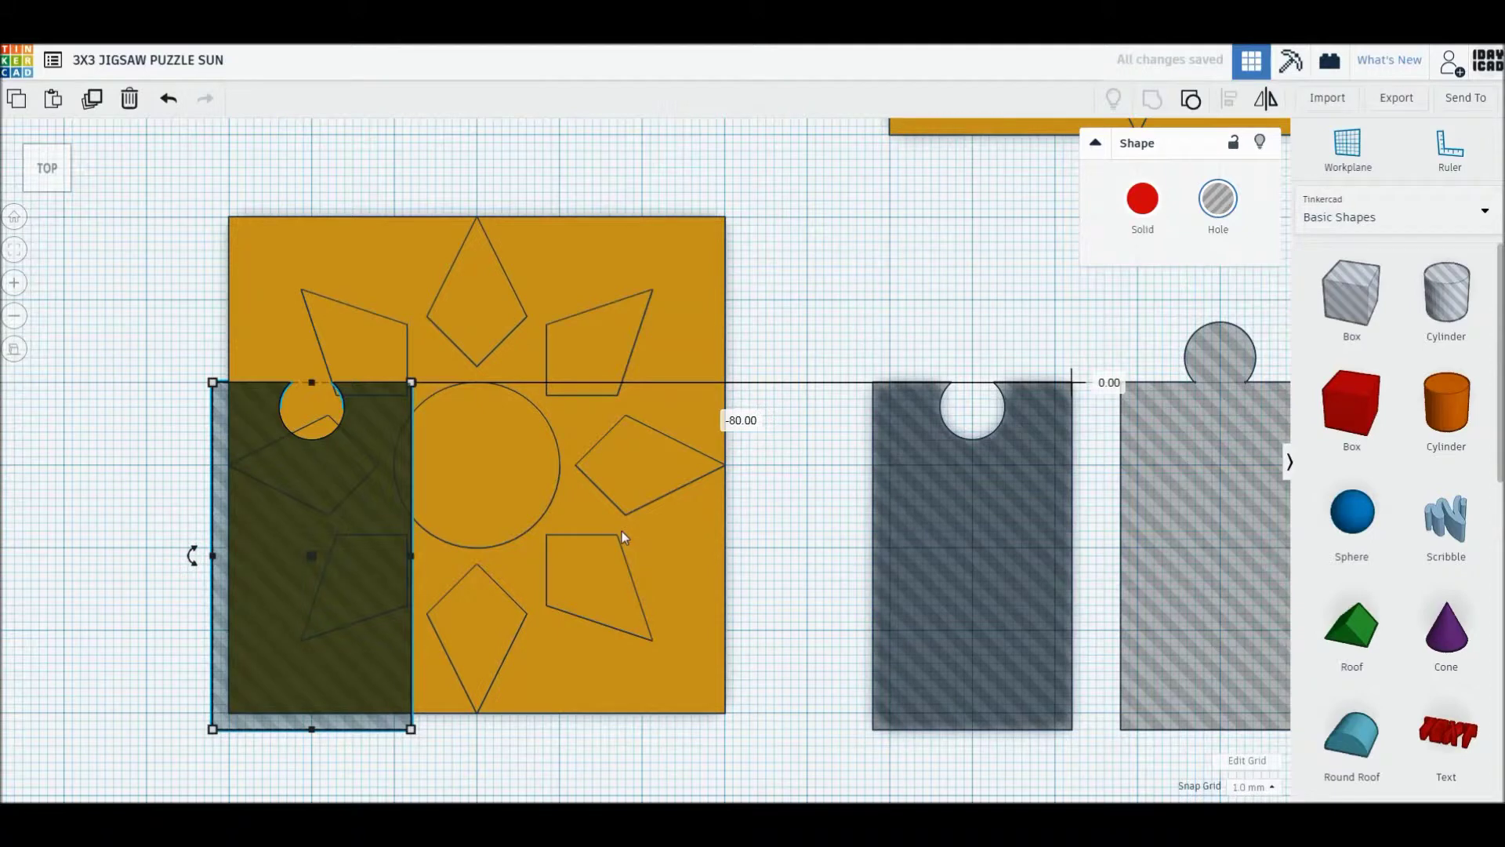
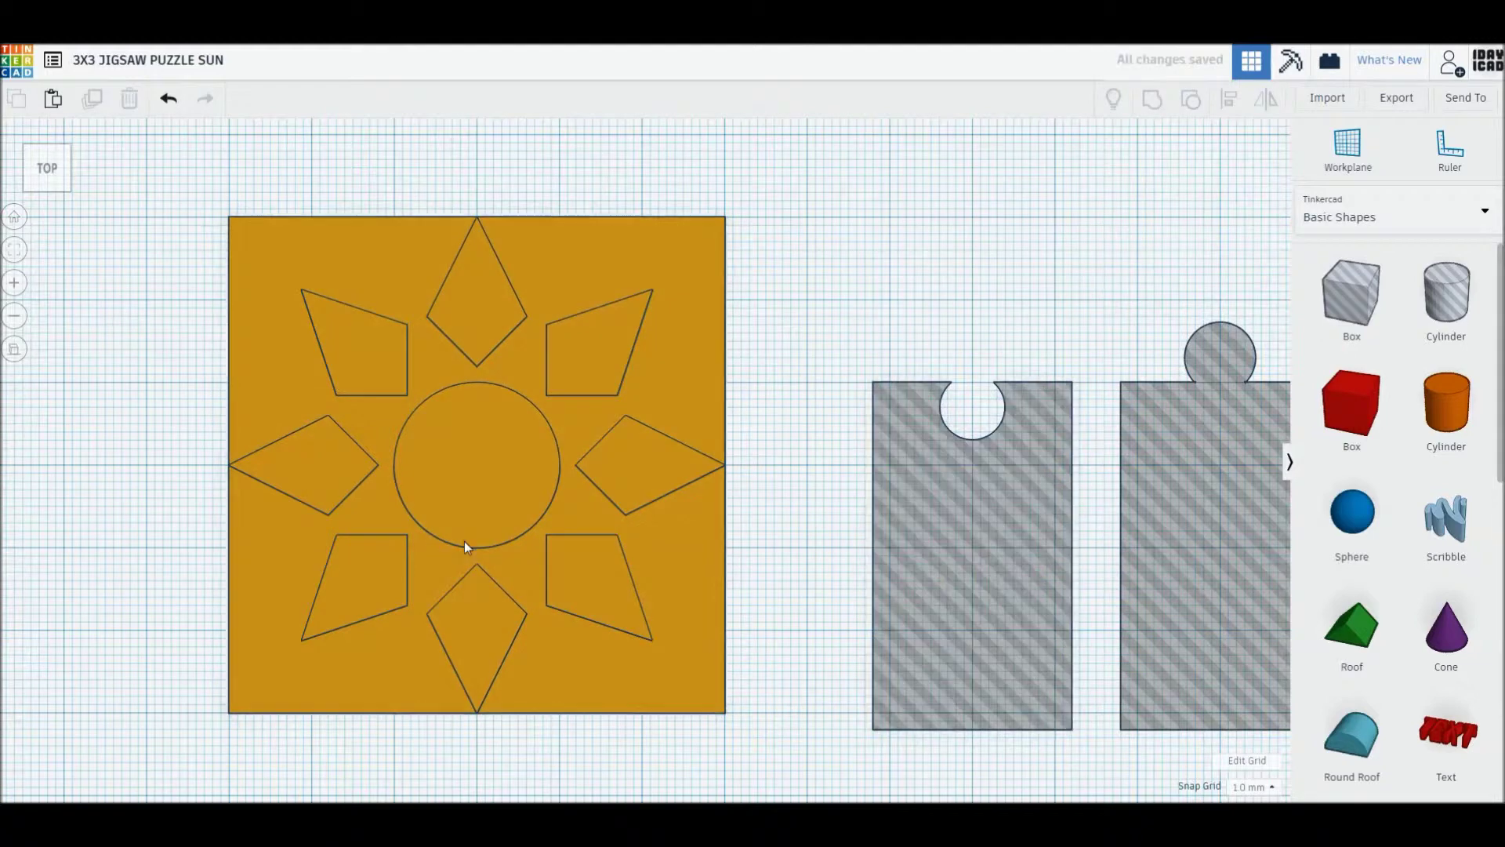
Ungroup the sun tile, then ungroup the sun rays into separate shapes
left_click(464, 546)
left_click(1190, 98)
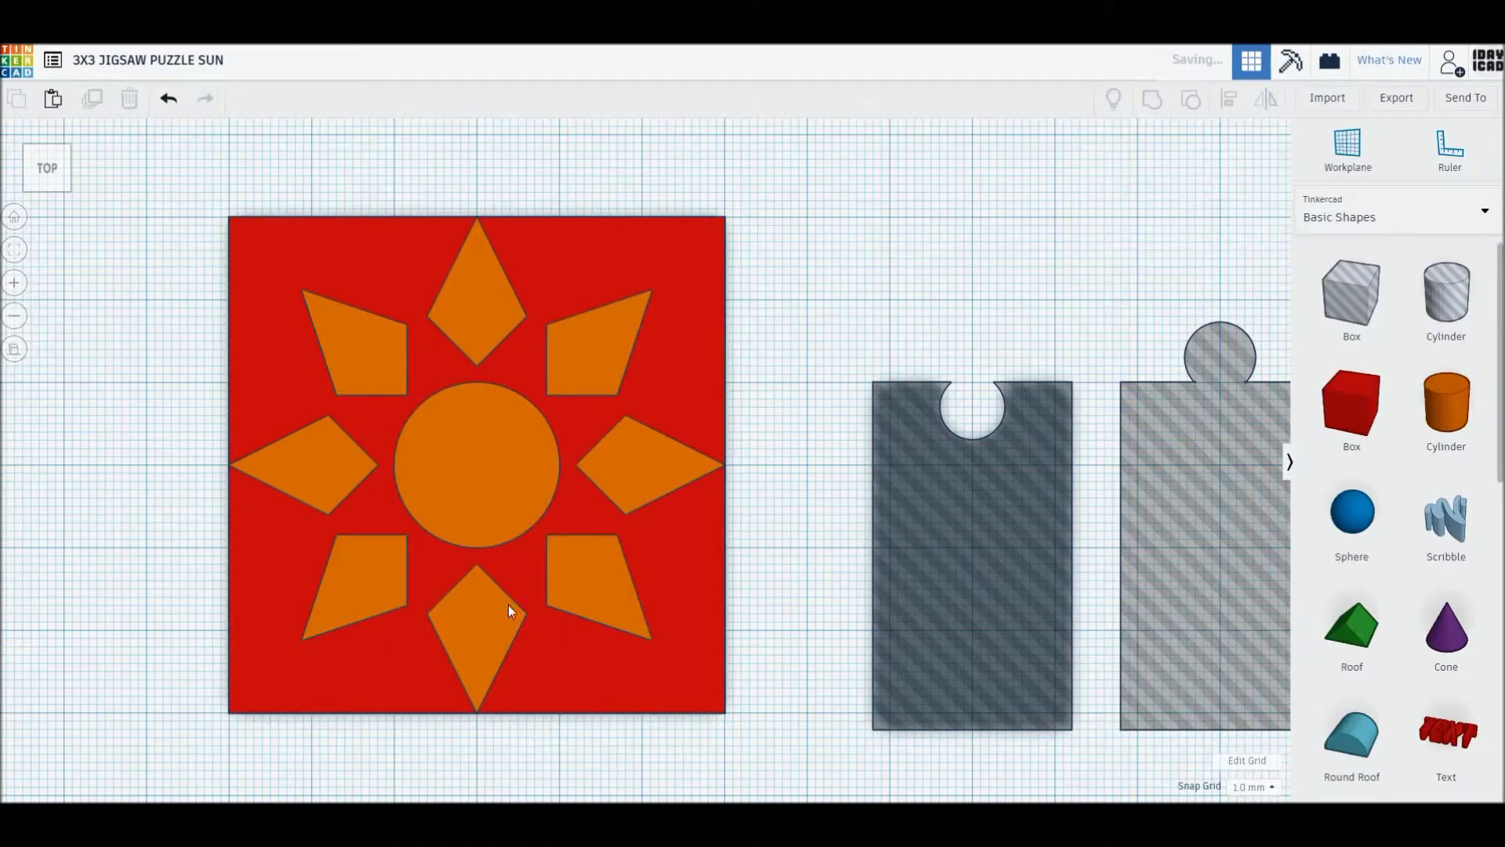
left_click(645, 450)
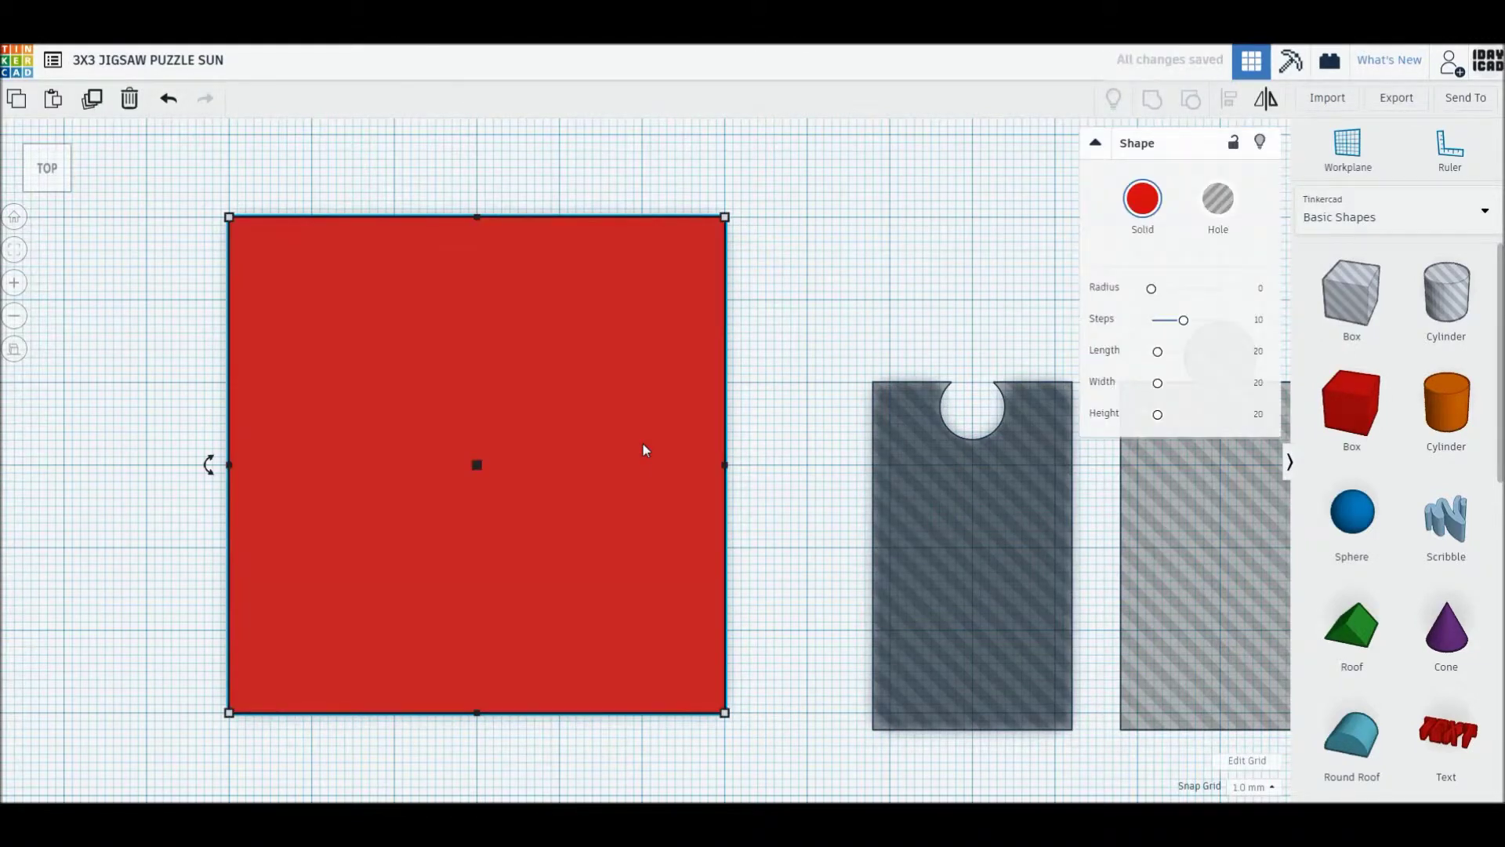
key("ctrl+z")
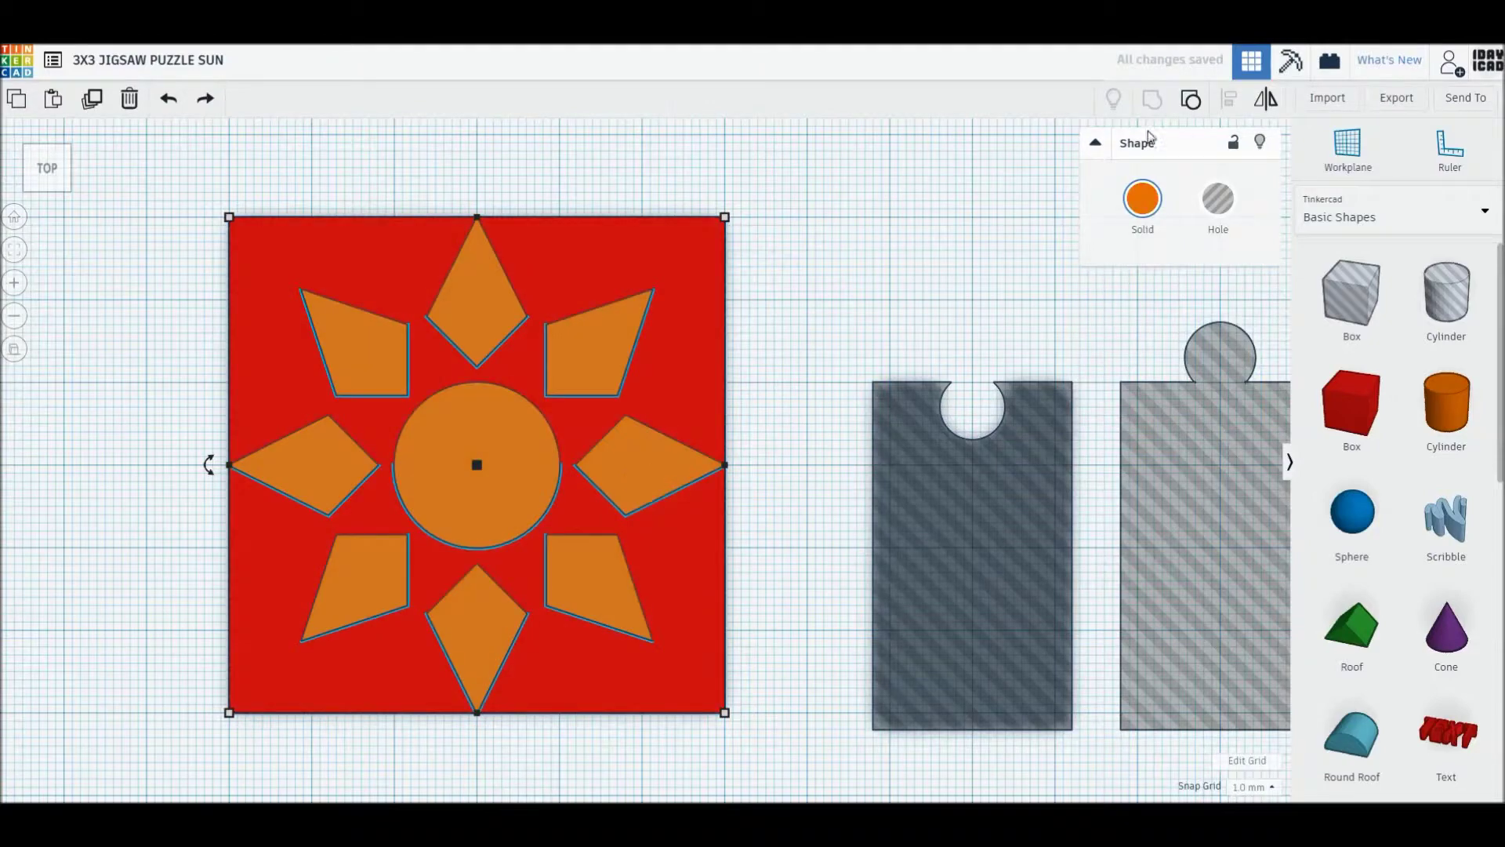
left_click(1190, 102)
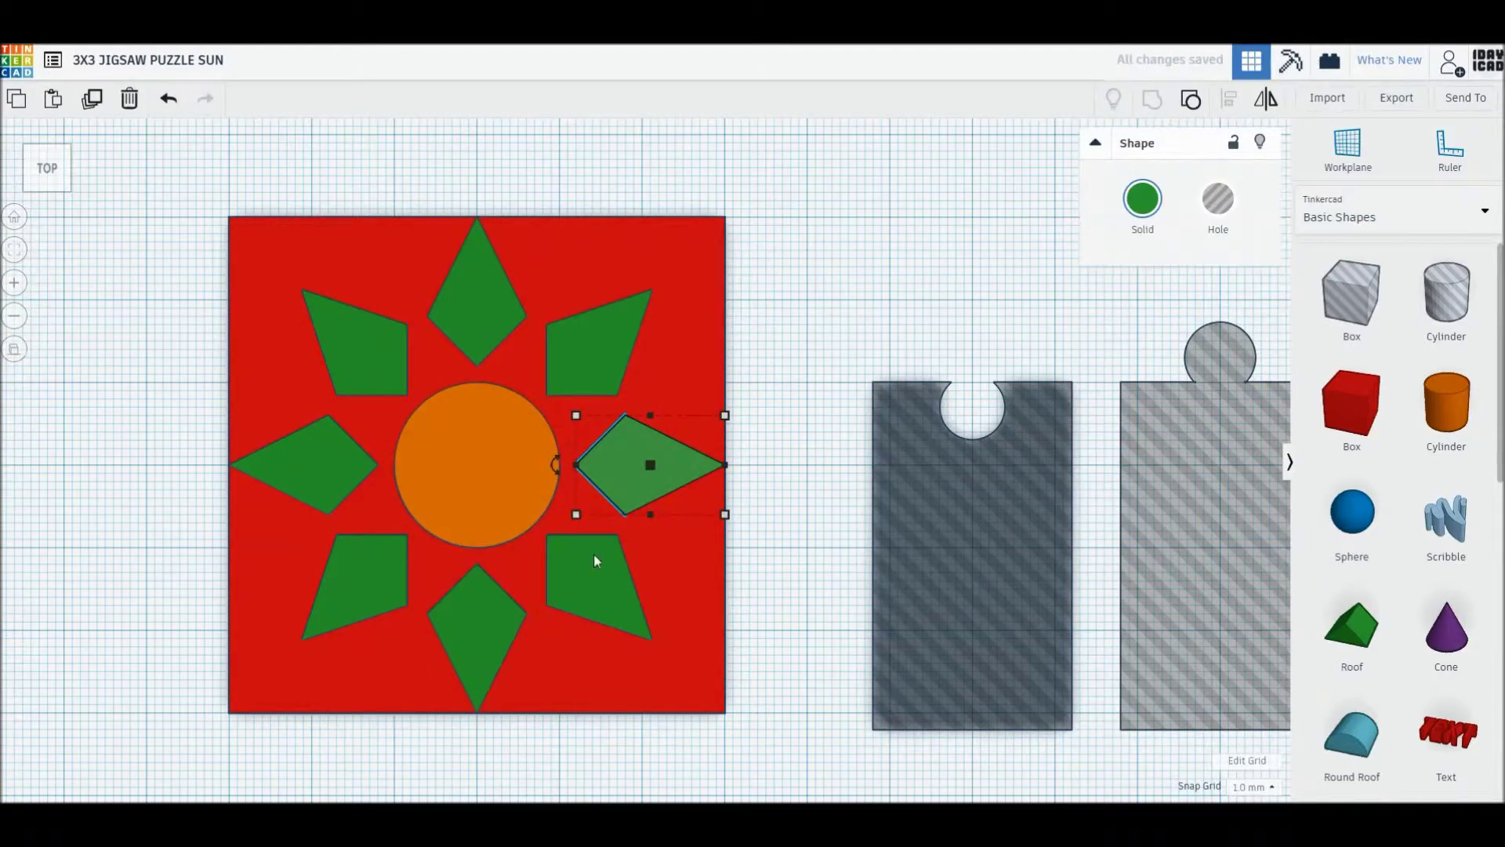
Delete the surplus quad and diamond rays around the orange circle
key("Delete")
left_click(598, 561)
key("Delete")
left_click(590, 340)
key("Delete")
left_click(360, 327)
key("Delete")
left_click(345, 543)
key("Delete")
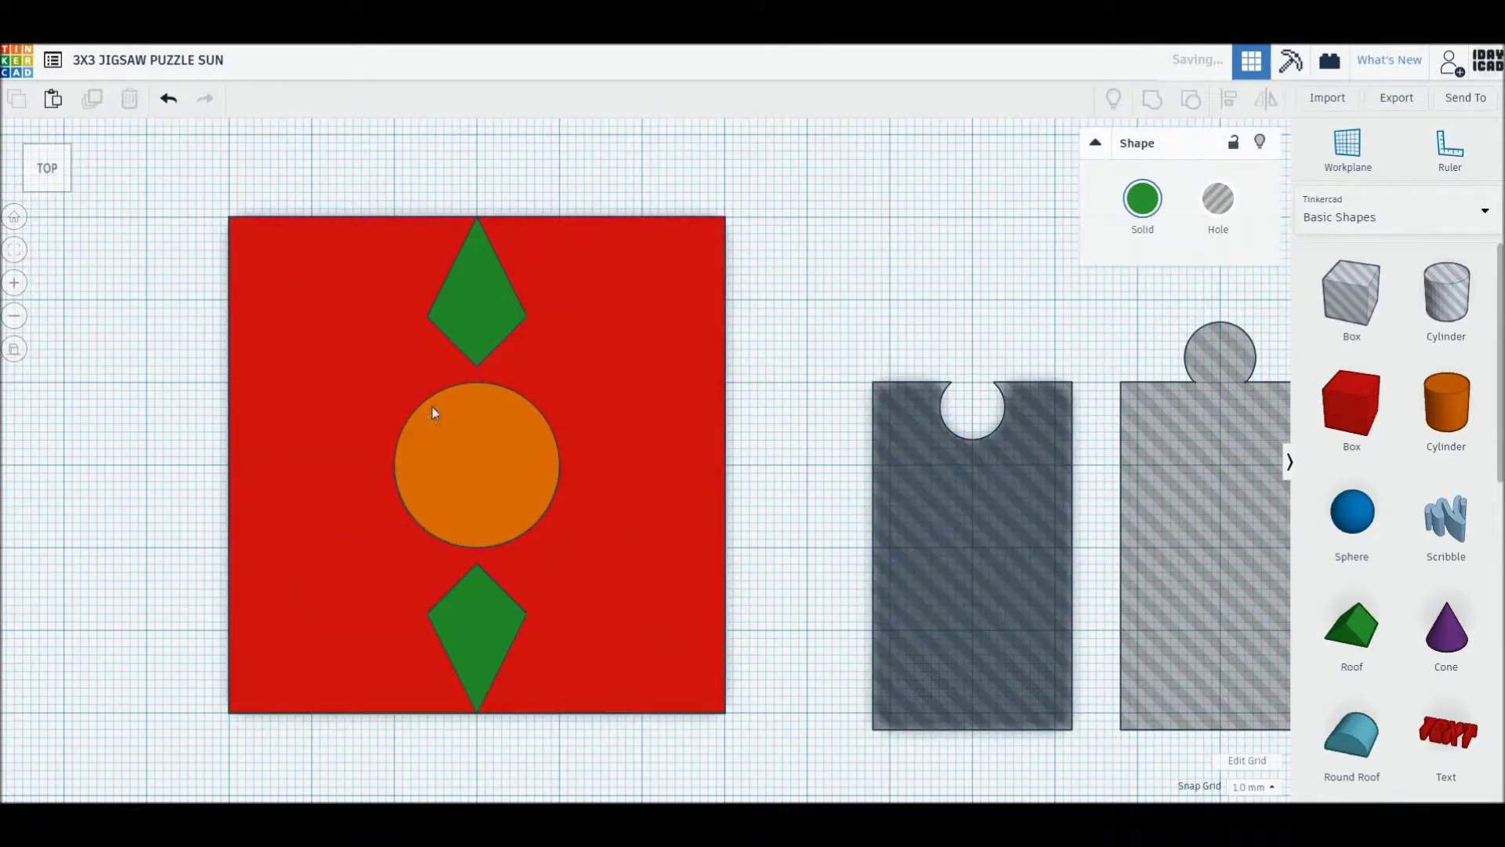
Split the top diamond into two triangles, delete the bottom diamond, and shorten the lower triangle
left_click(494, 310)
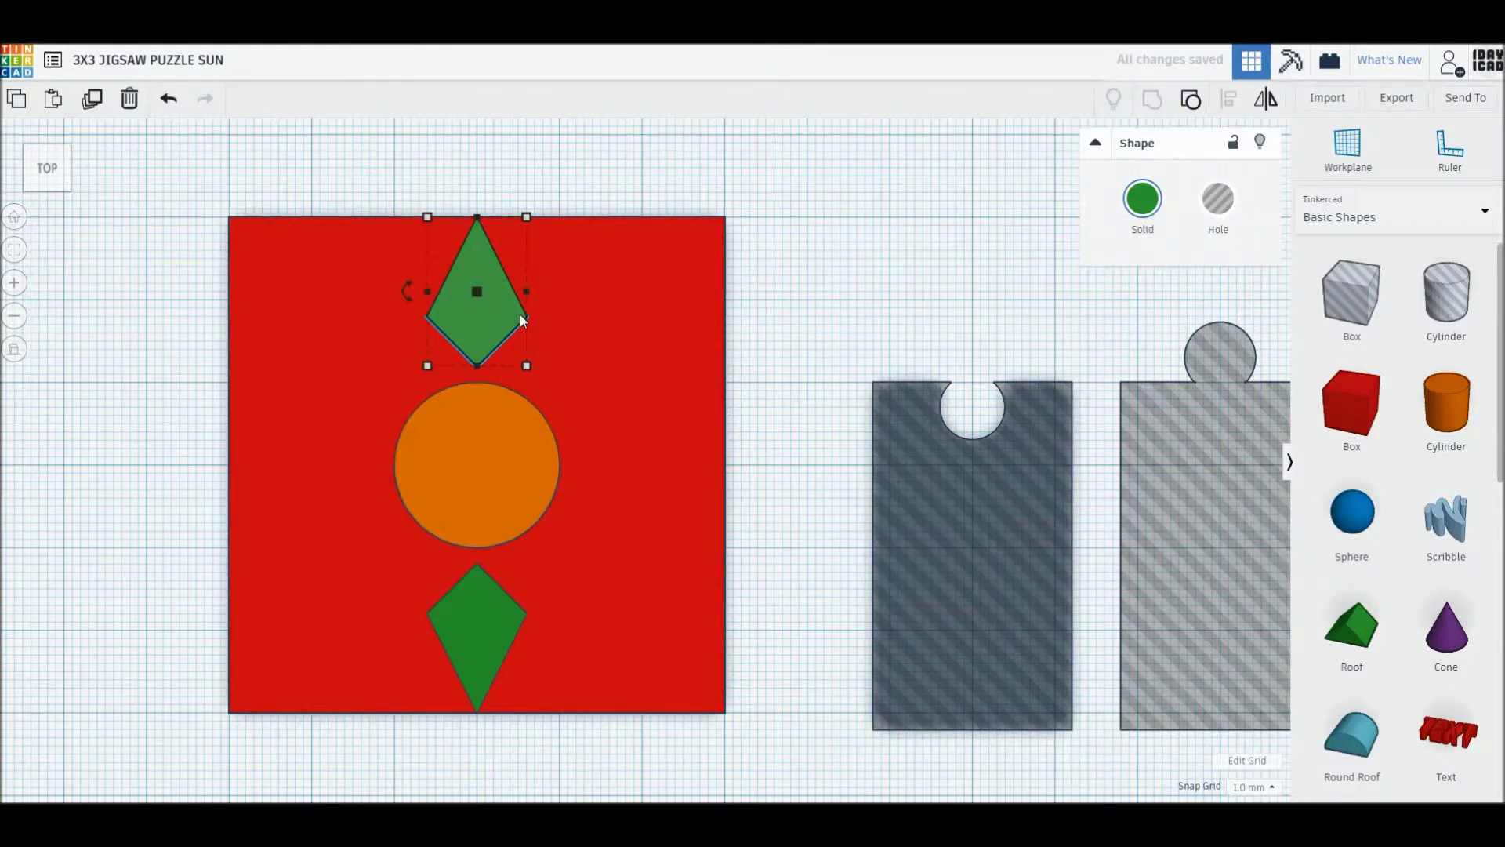
left_click(1188, 115)
left_click(492, 620)
key("Delete")
left_click(479, 348)
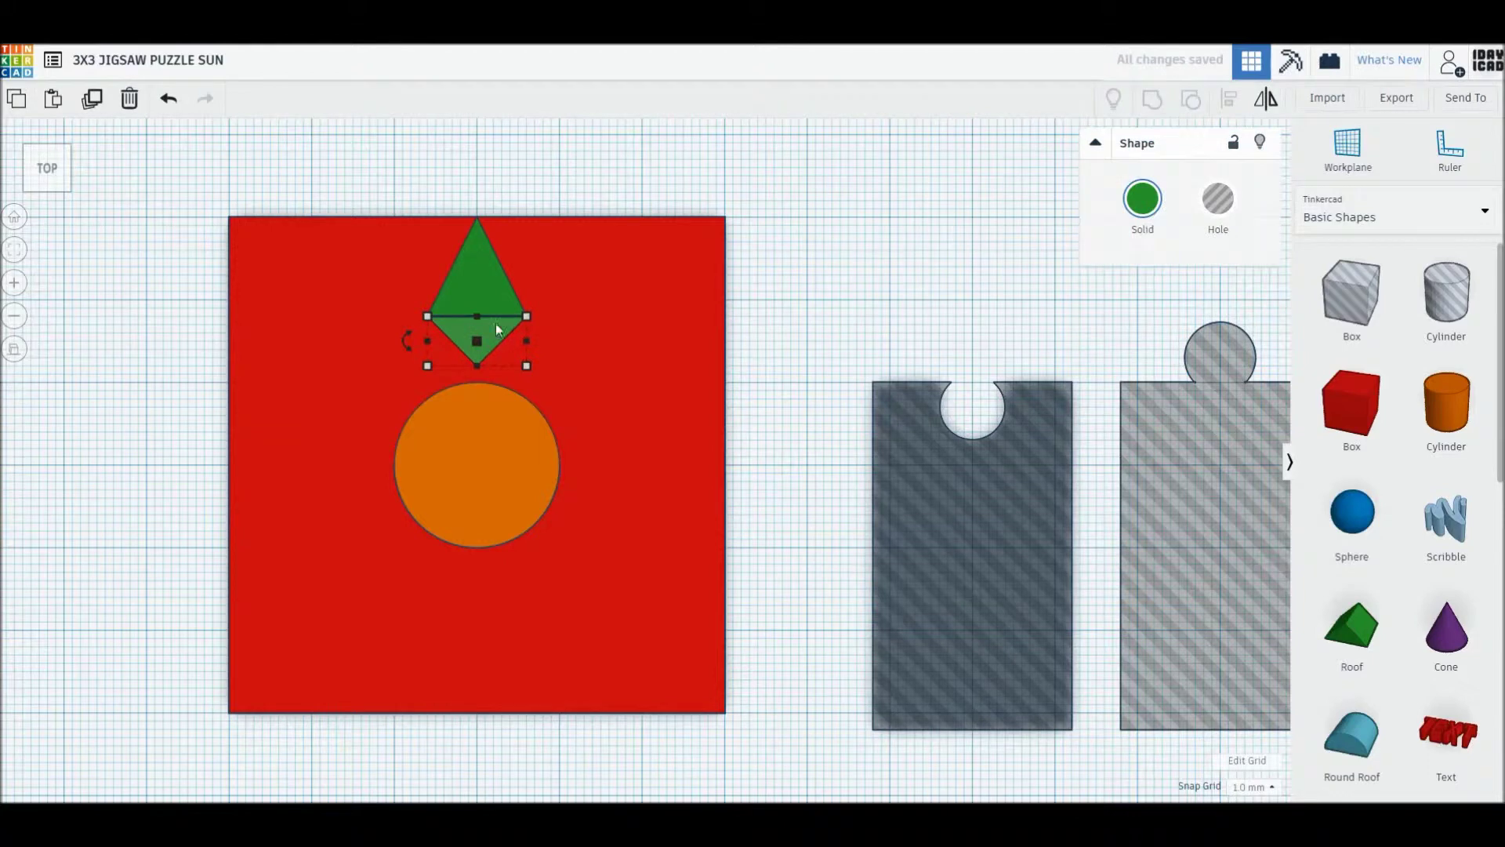
left_click_drag(476, 328, 477, 334)
Group the two triangles into a kite and place a copy below the circle
left_click(478, 320)
left_click(477, 338, "shift")
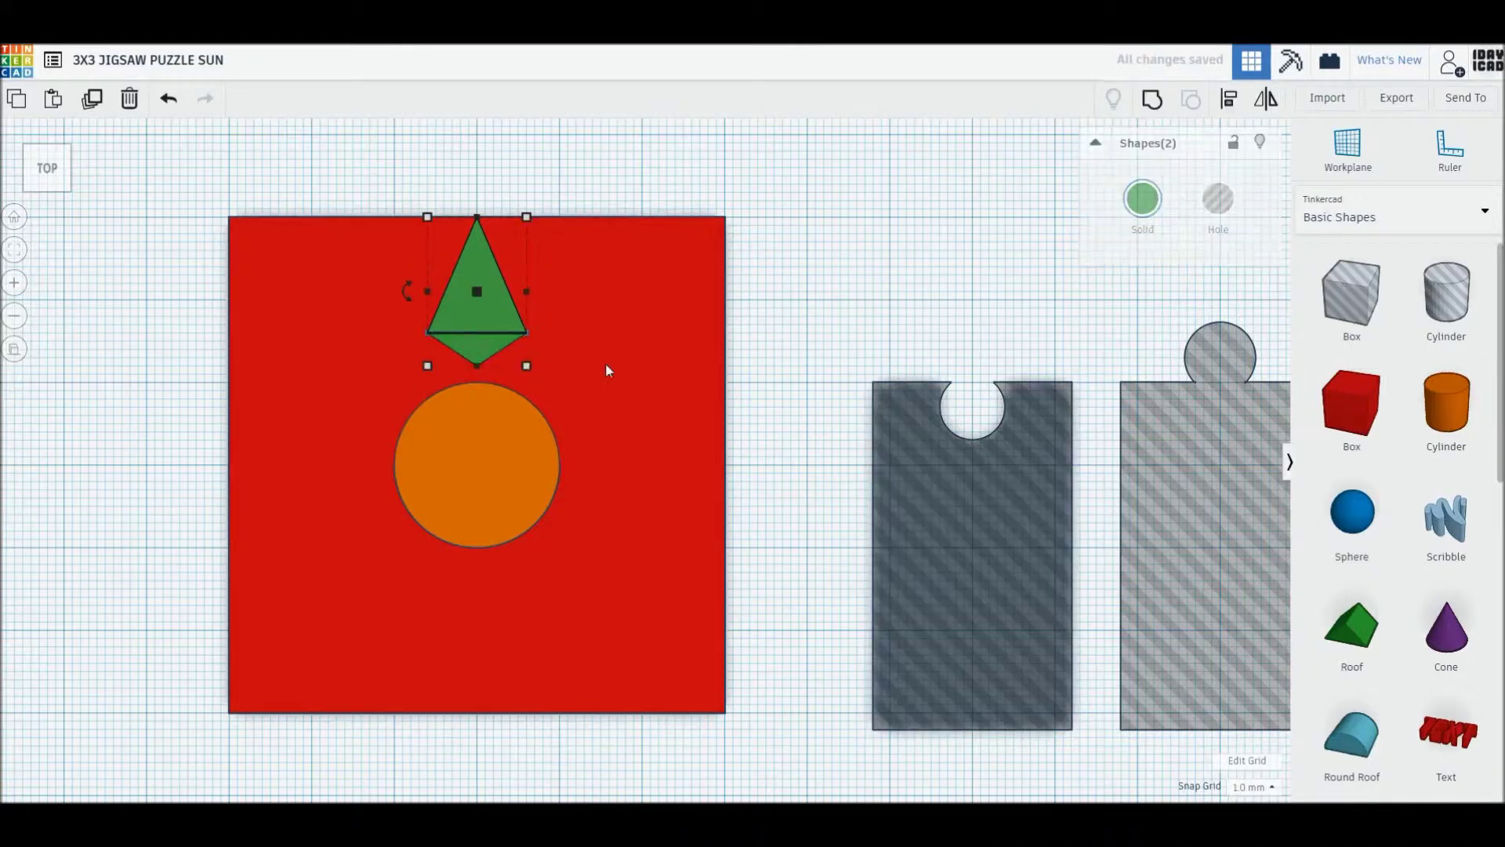
key("ctrl+g")
key("ctrl+d")
left_click_drag(480, 271, 482, 619)
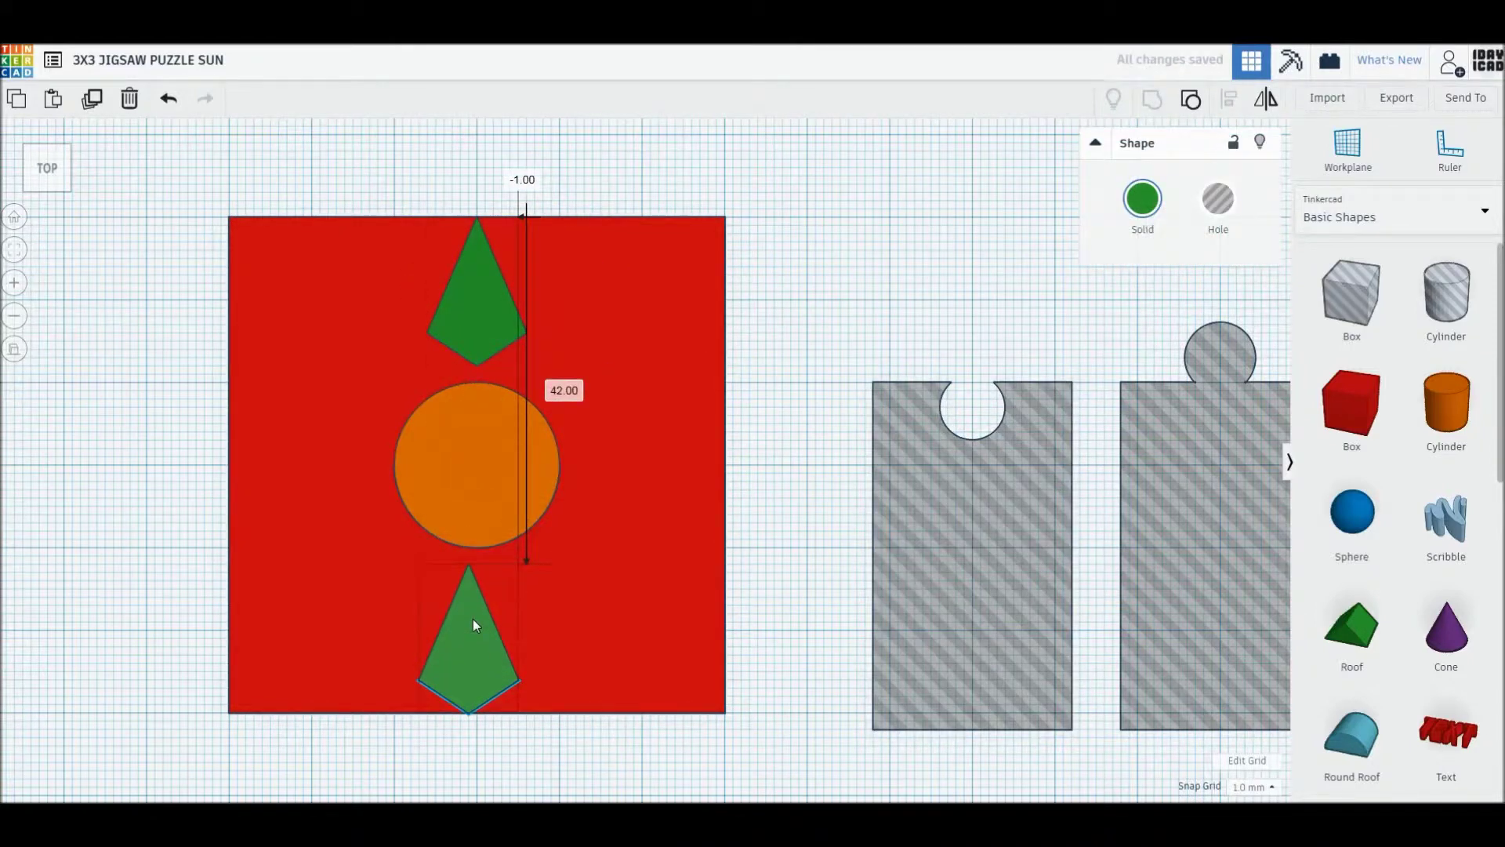
Mirror the lower kite, then duplicate and rotate both kites 45° twice to complete eight rays
key("m")
left_click(404, 650)
left_click(472, 294, "shift")
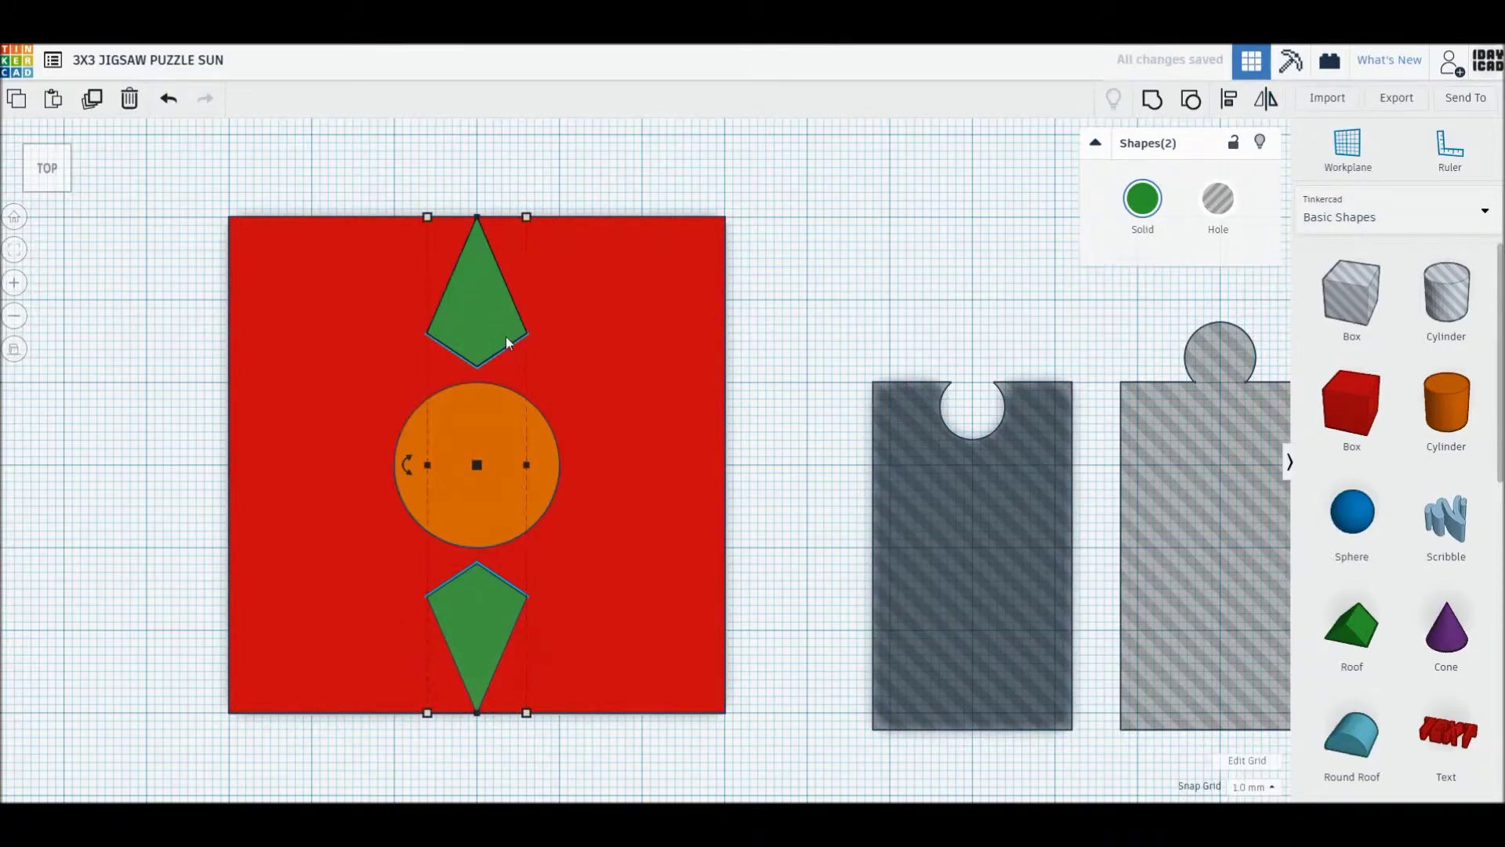
key("ctrl+d")
left_click_drag(407, 465, 458, 544)
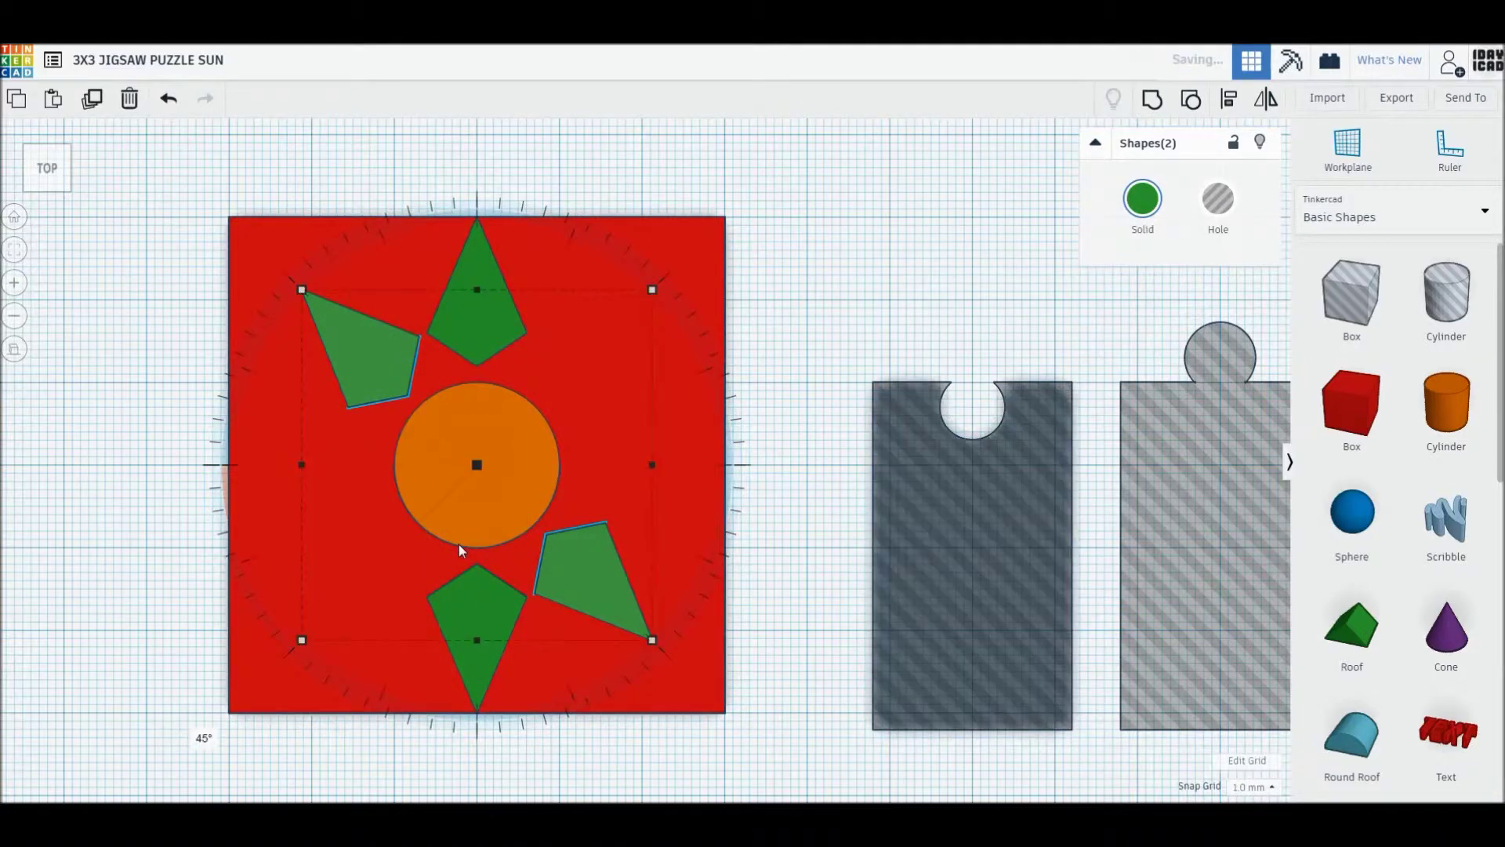
key("ctrl+d")
key("ctrl+d")
left_click(202, 189)
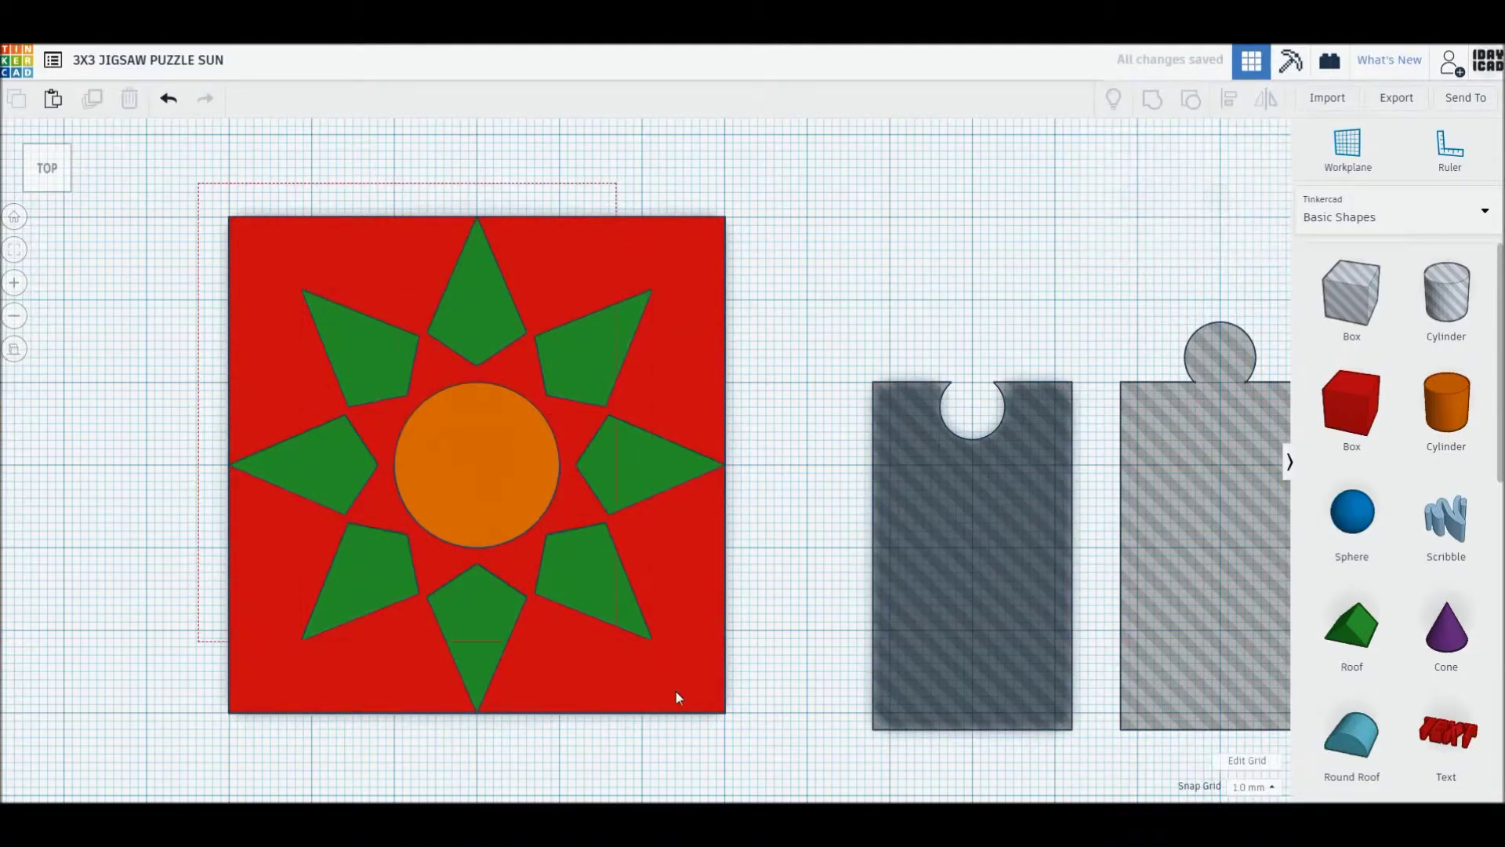
left_click_drag(202, 189, 739, 731)
Group the sun design into one tile coloured golden yellow
key("ctrl+g")
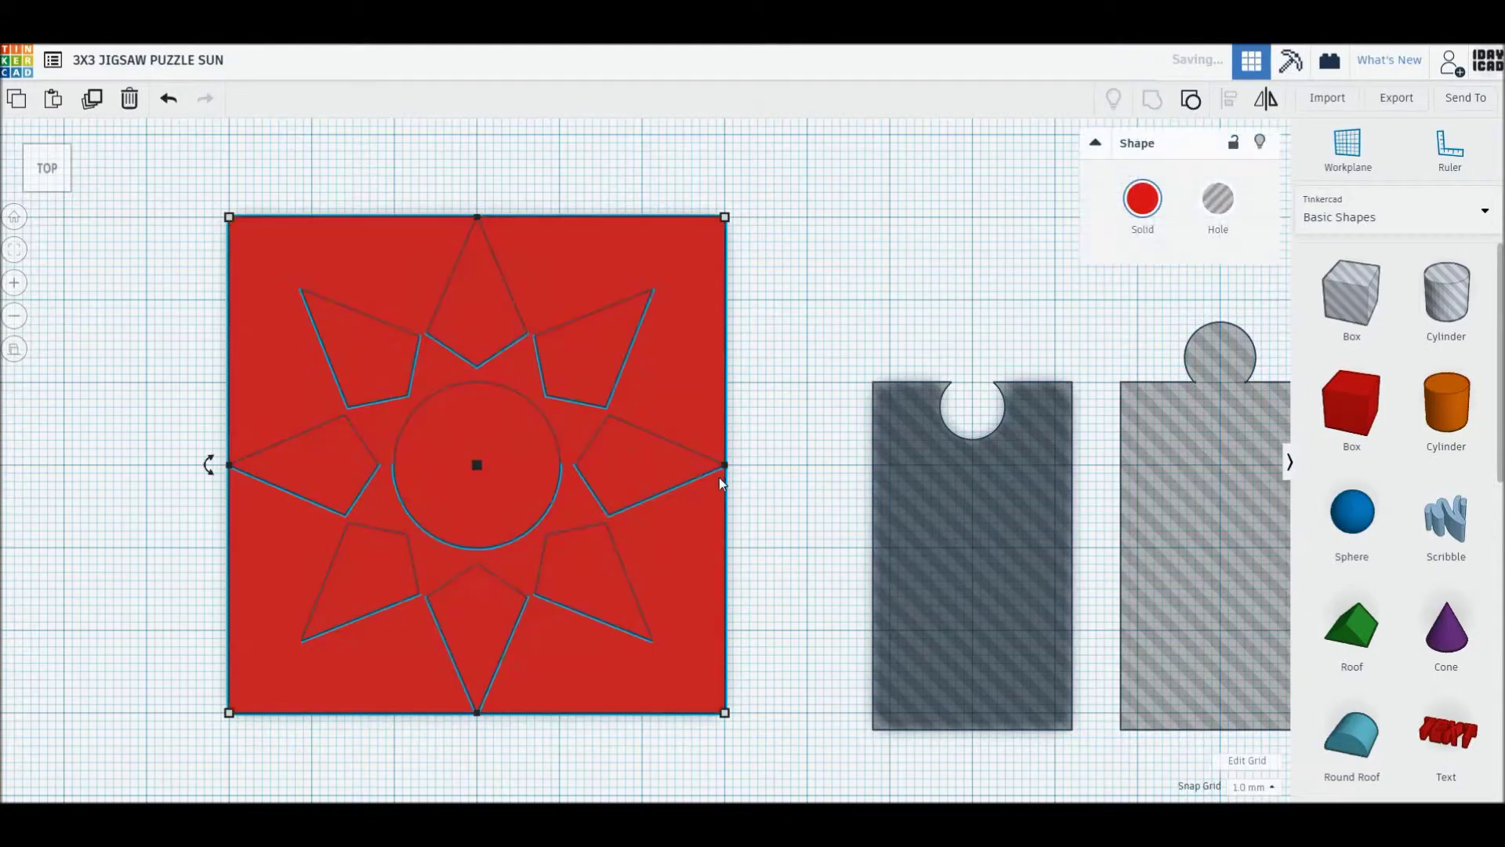
left_click(1141, 221)
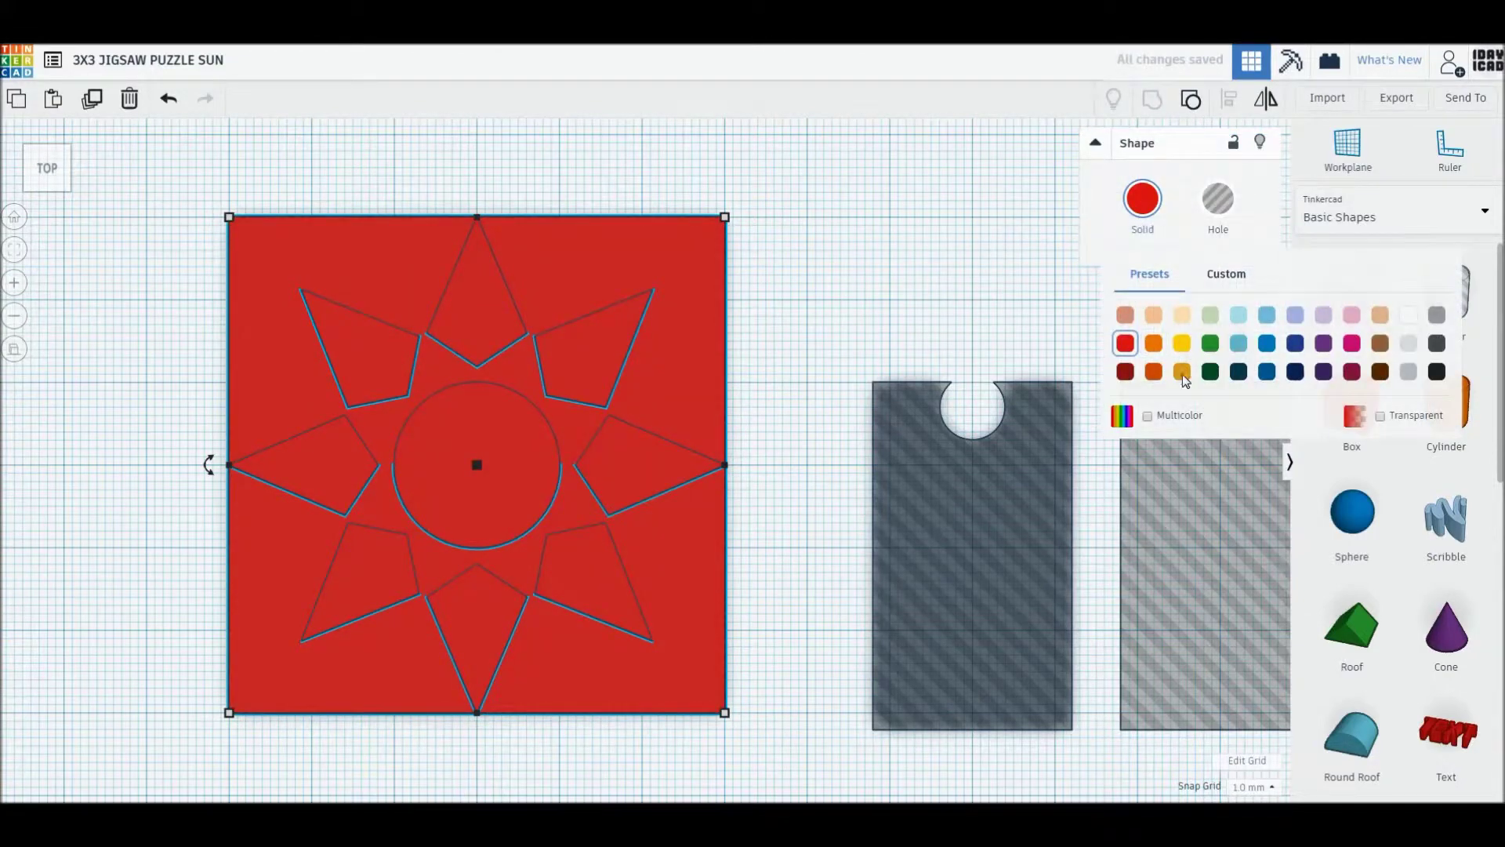
left_click(1181, 371)
left_click(925, 318)
Place two jigsaw hole blocks on the tile, rotating one along its top edge
left_click_drag(1016, 533, 352, 536)
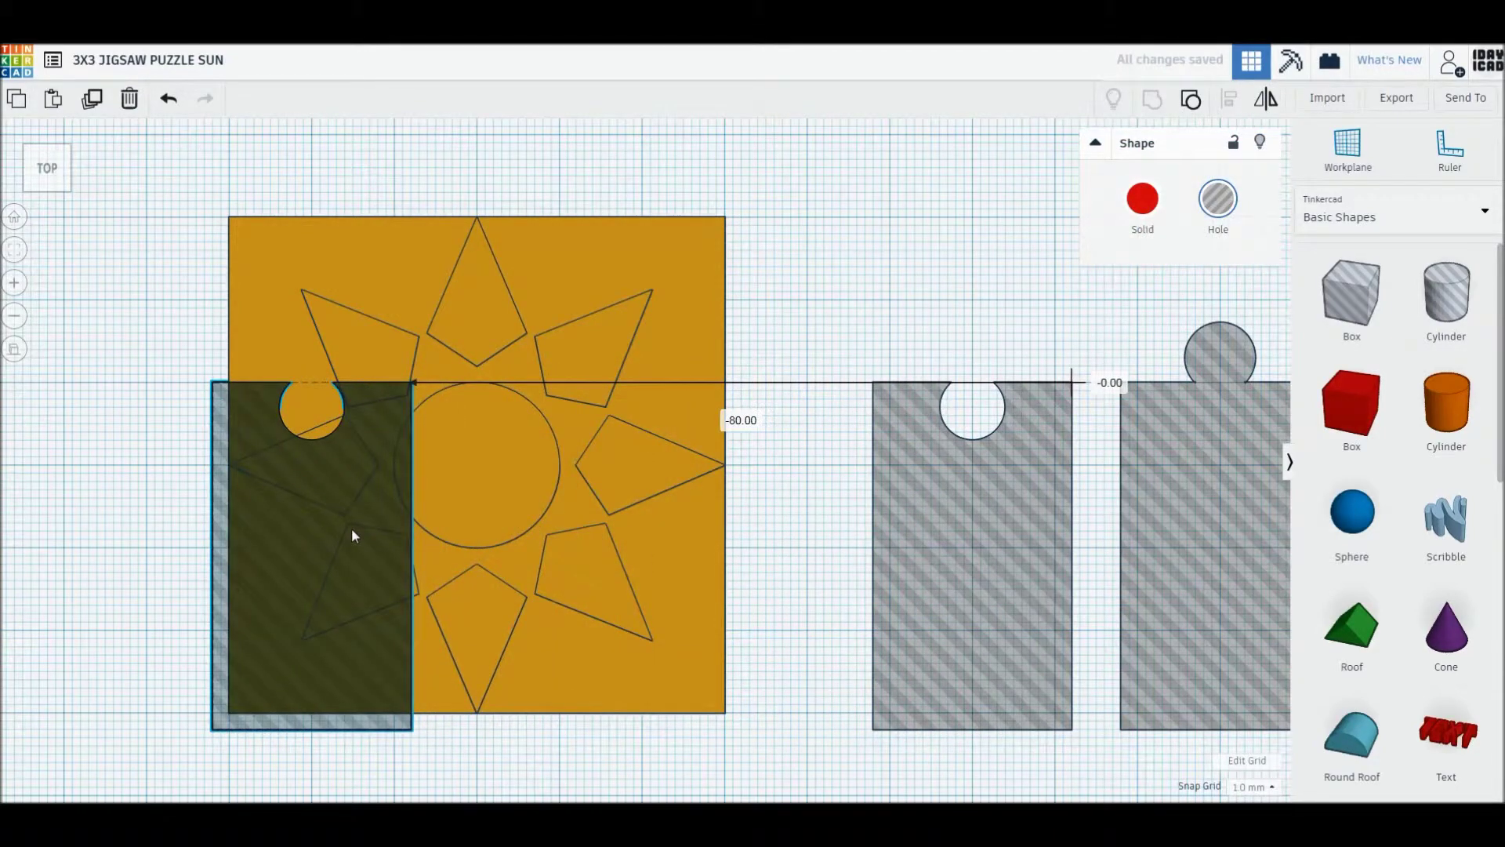
left_click(1268, 525)
left_click_drag(1217, 528, 694, 435)
left_click_drag(572, 445, 682, 529)
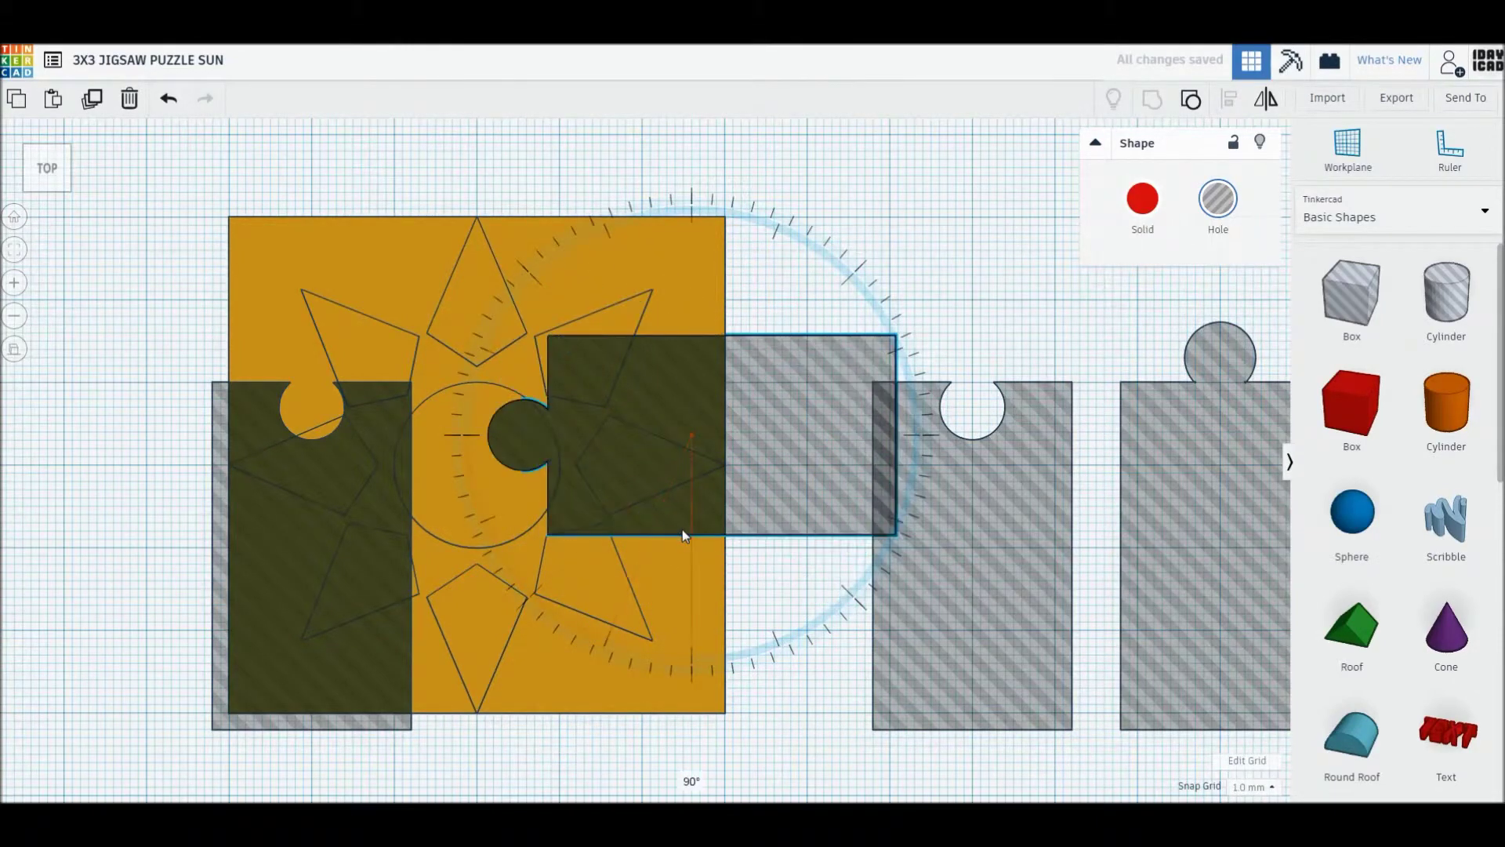
left_click_drag(840, 423, 696, 313)
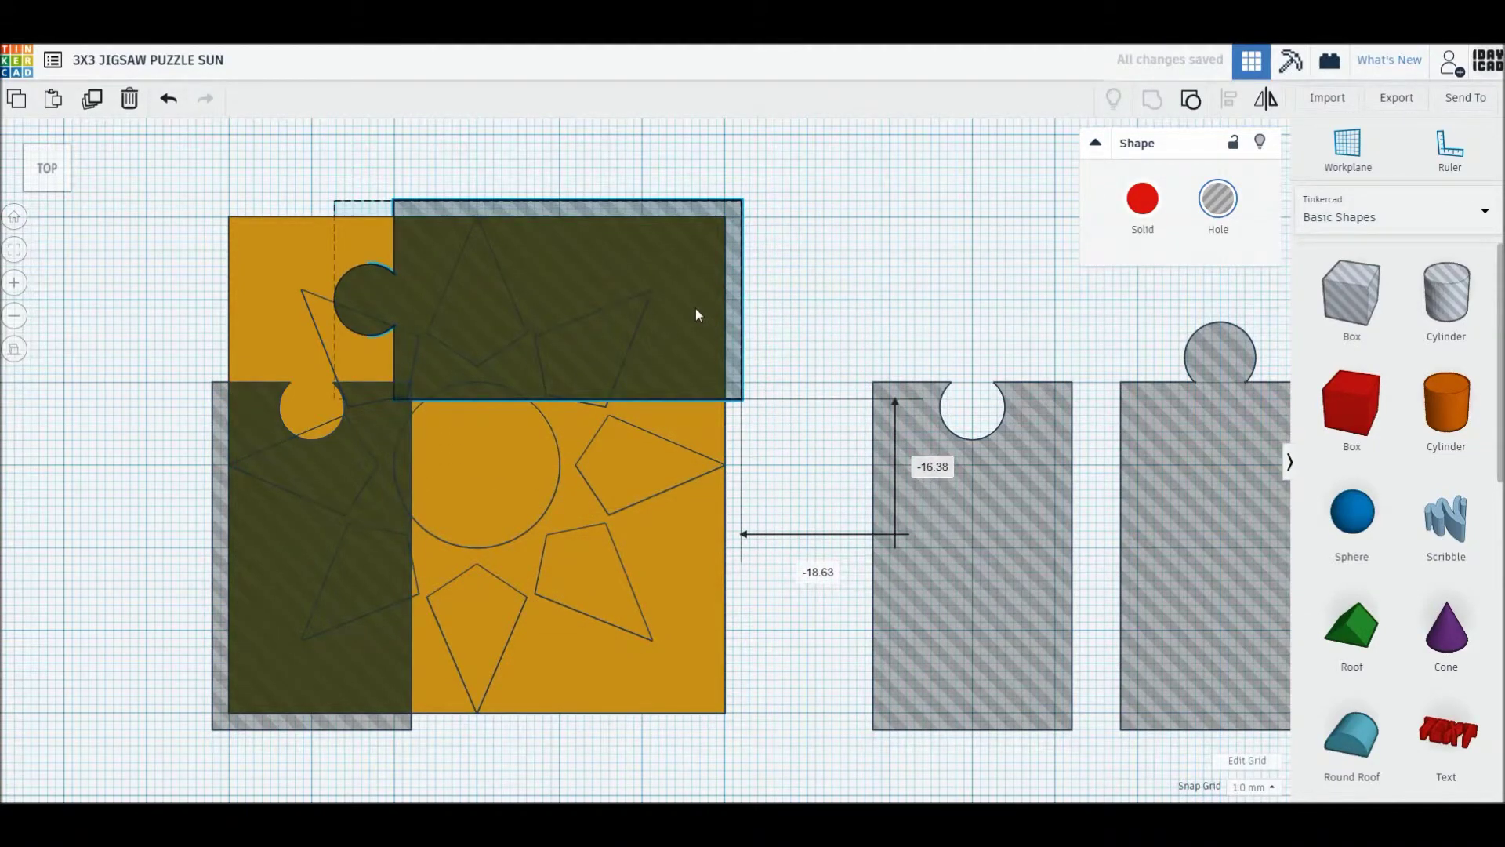
left_click(863, 292)
Add a 37 x 35 box hole, paste a spare tile aside, and select the tile with its holes
left_click_drag(1342, 308, 486, 475)
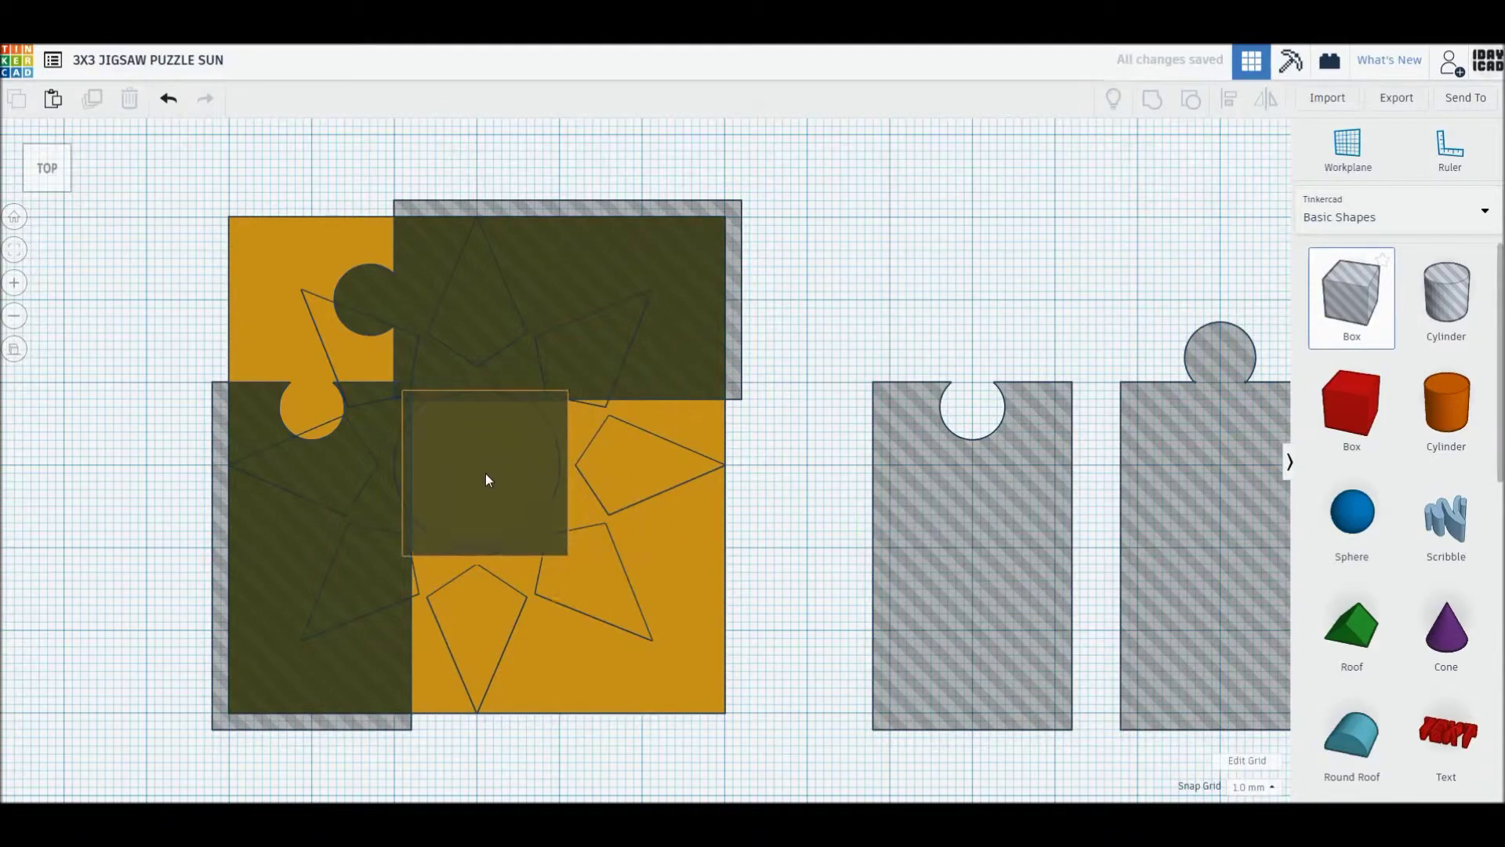
mouse_move(569, 557)
left_mouse_down()
mouse_move(732, 694)
mouse_move(738, 728)
left_mouse_up()
left_click(797, 689)
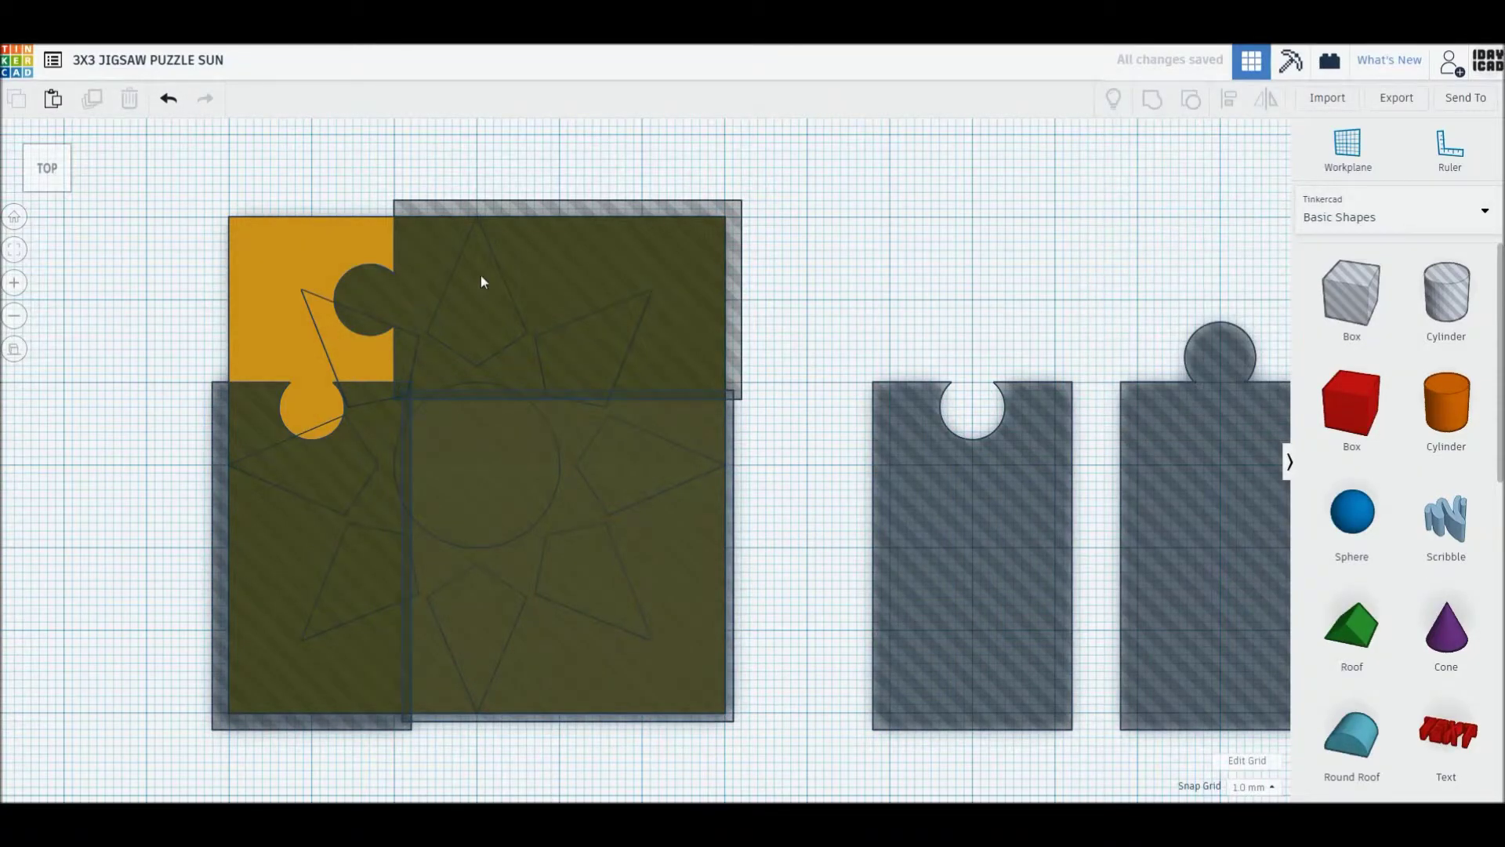
key("ctrl+v")
left_click_drag(924, 285, 906, 149)
left_click_drag(173, 185, 562, 538)
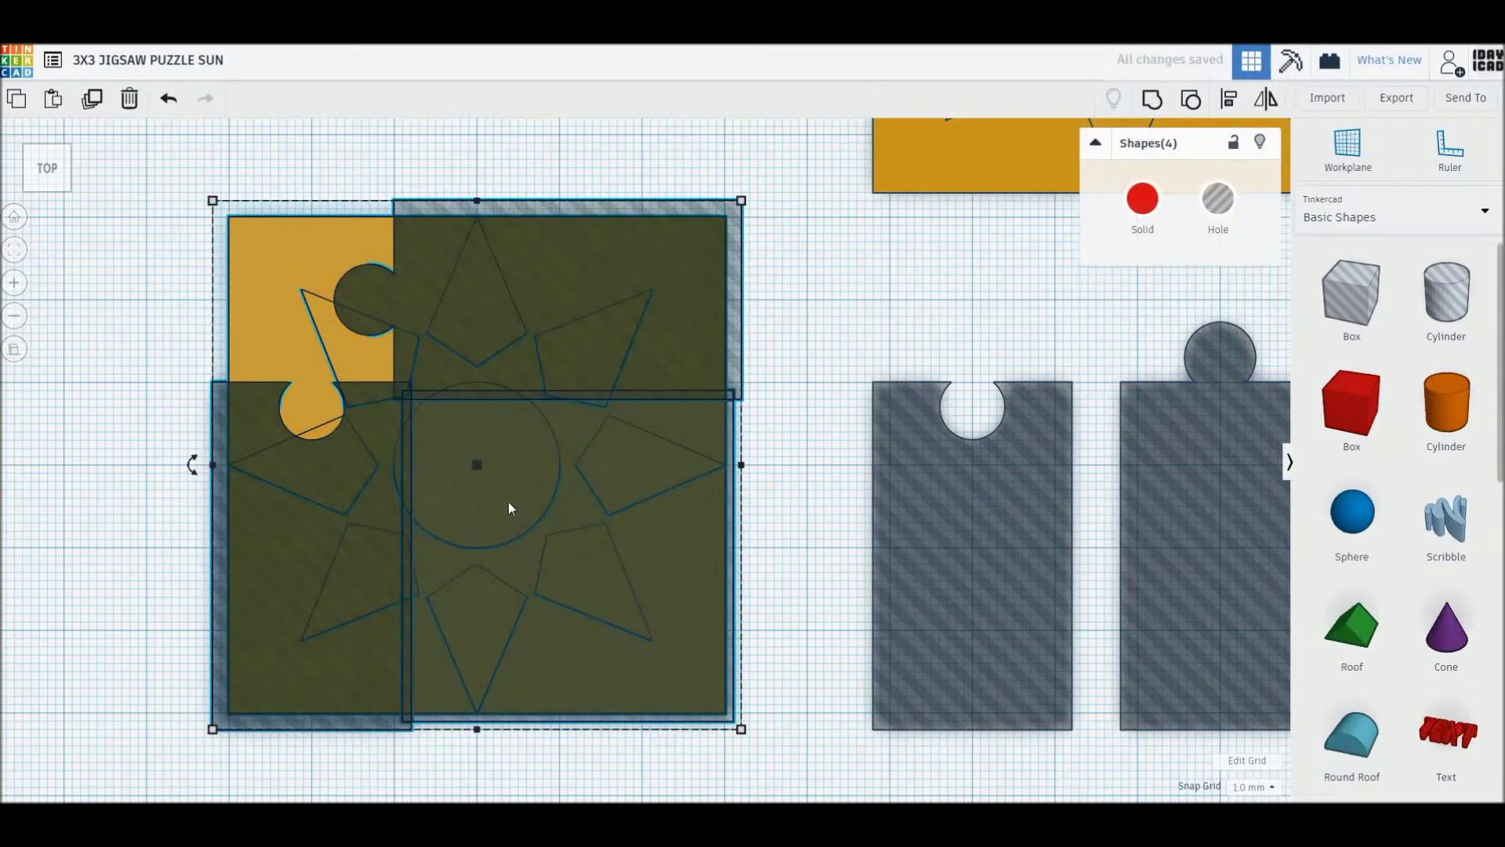
Group the tile with its holes and move the cut corner piece up and left
key("ctrl+g")
middle_click_drag(343, 321, 480, 642)
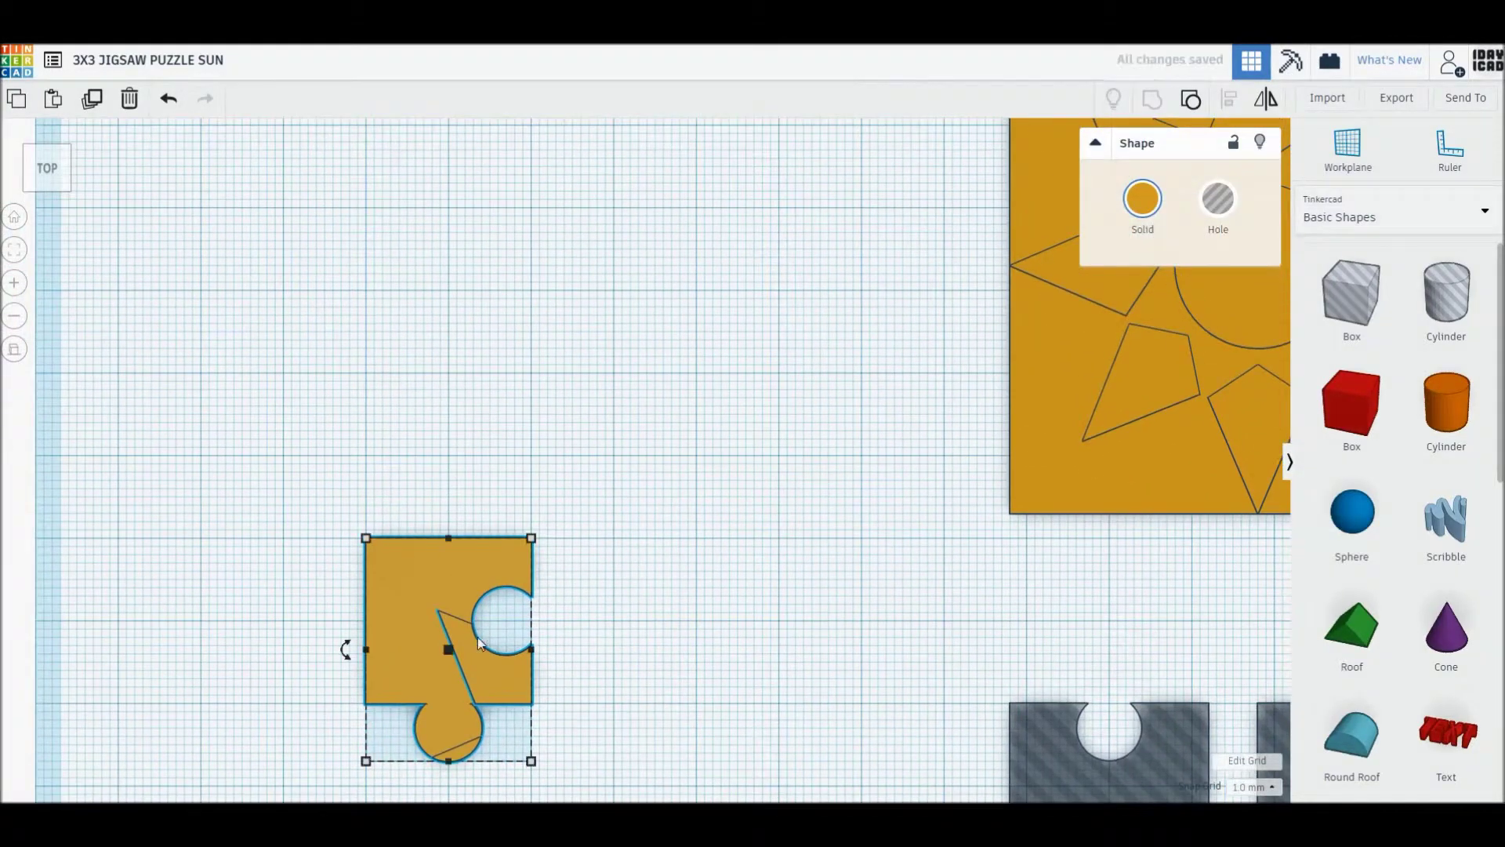
left_click_drag(481, 642, 336, 159)
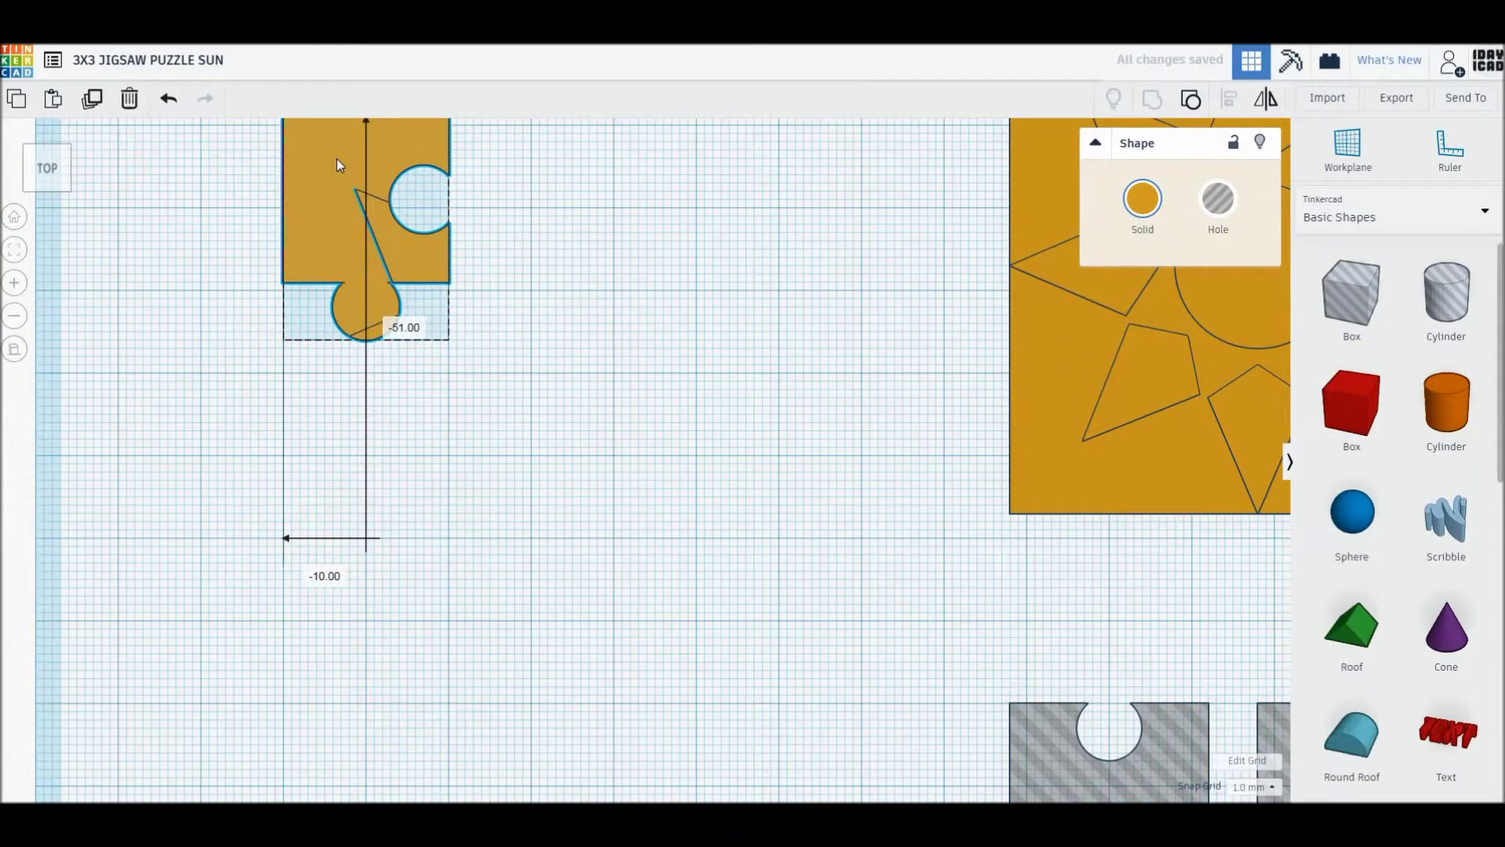
left_click_drag(336, 159, 339, 168)
Move the spare uncut sun tile to sit below the corner piece
left_click(582, 363)
middle_click_drag(611, 517, 604, 292)
left_click_drag(1042, 248, 501, 672)
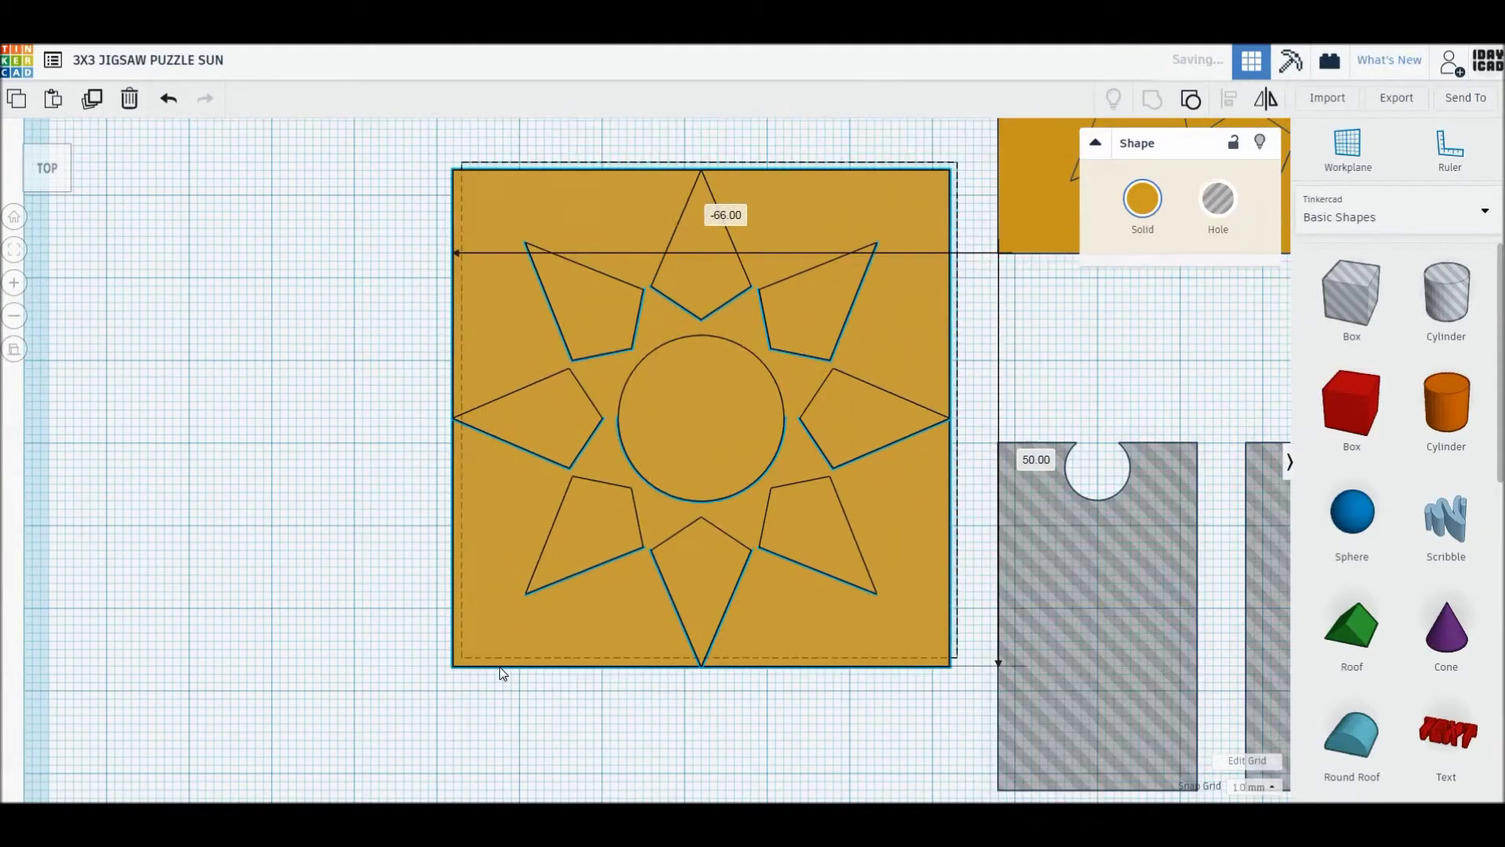
scroll(501, 671, "down", 2)
mouse_move(625, 476)
left_mouse_down()
mouse_move(527, 566)
mouse_move(525, 552)
left_mouse_up()
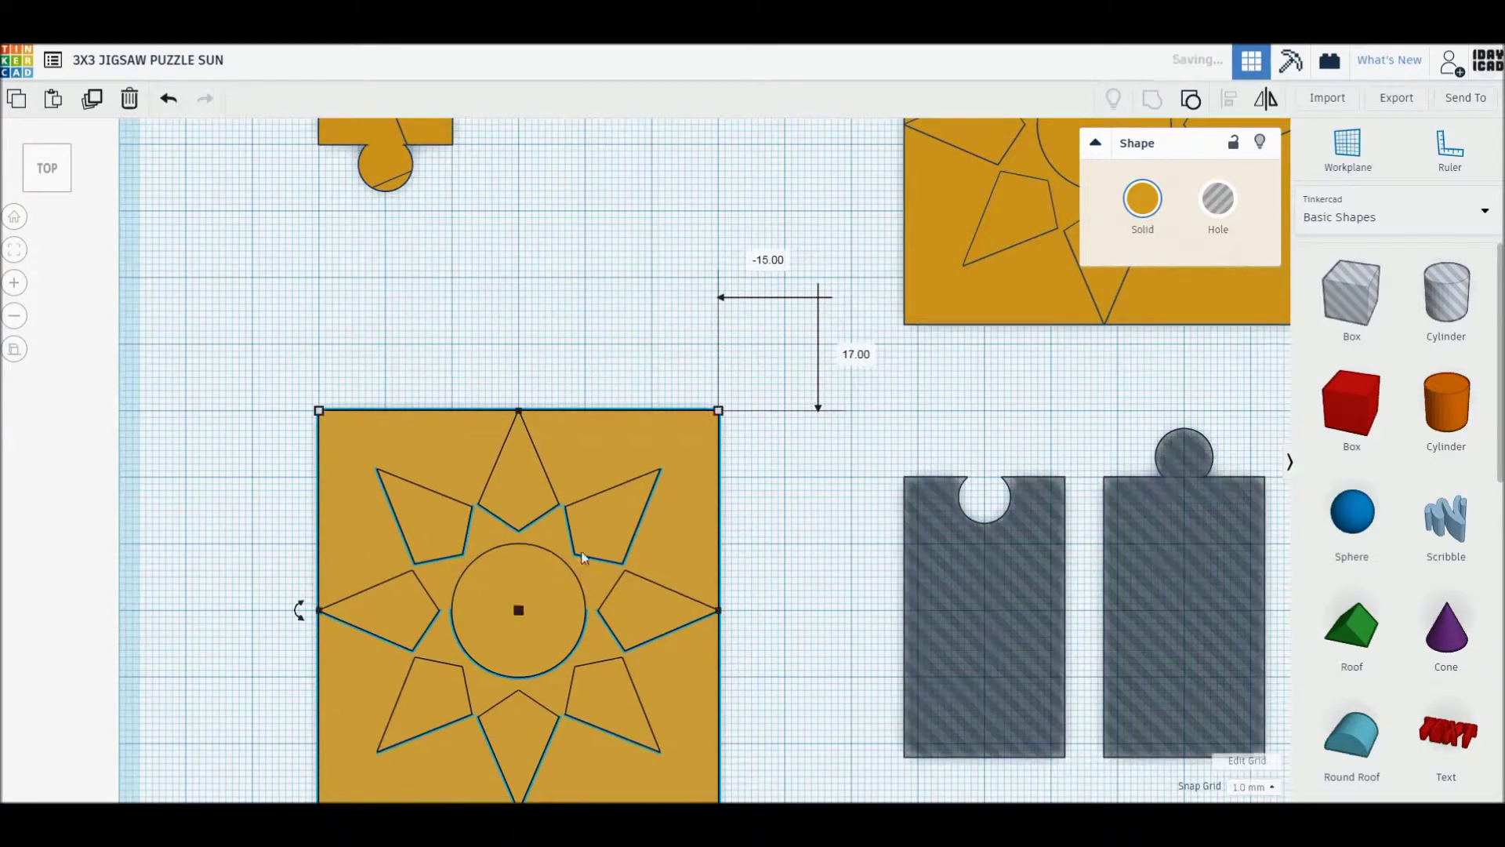
Place rotated and copied jigsaw hole blocks over the spare tile's top-left, top-right and middle
left_click_drag(1018, 587, 552, 569, "alt")
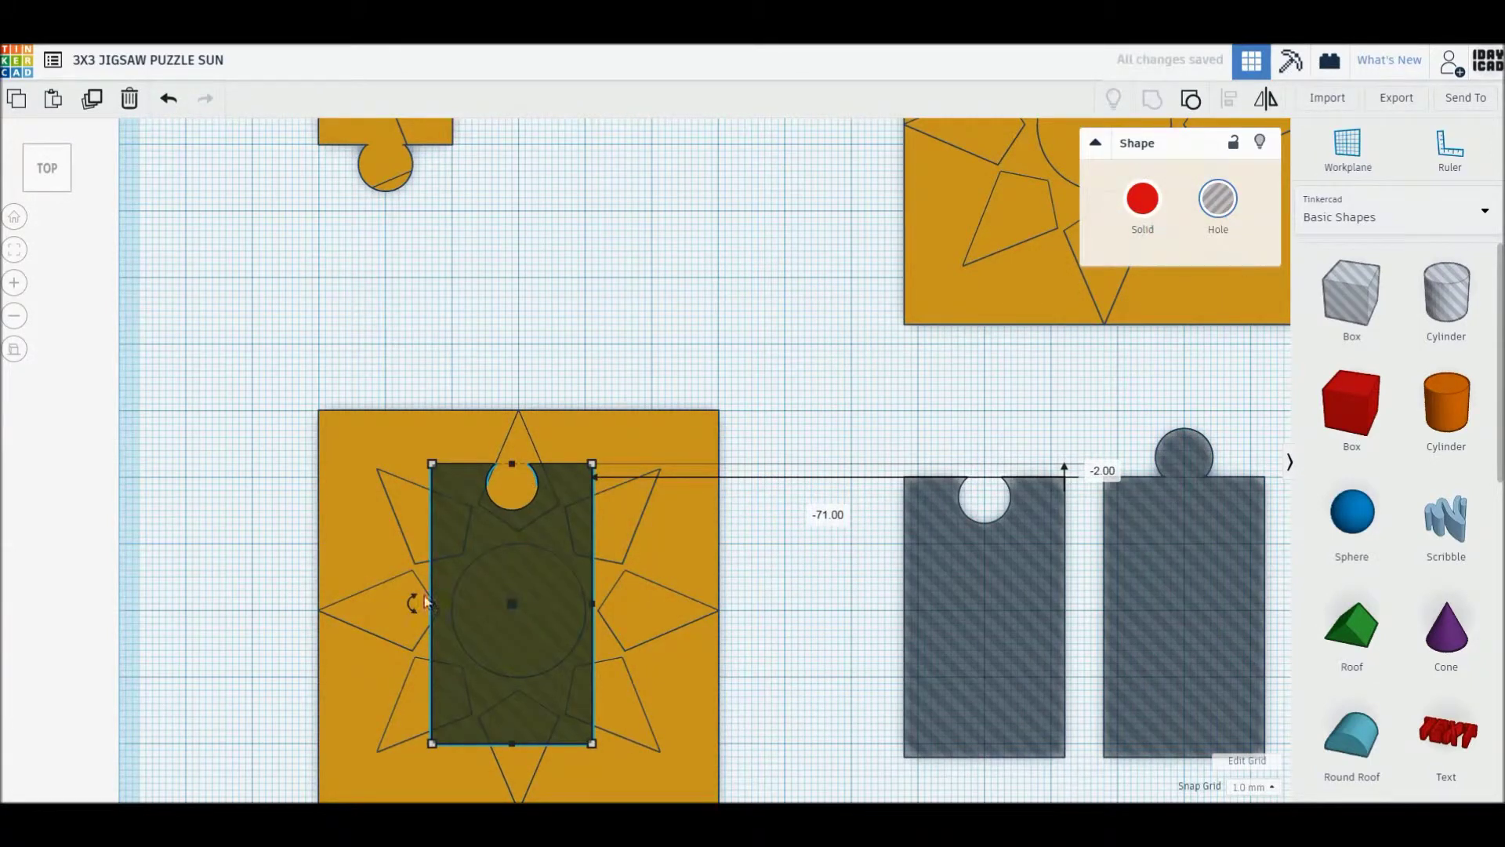
left_click_drag(412, 602, 525, 496)
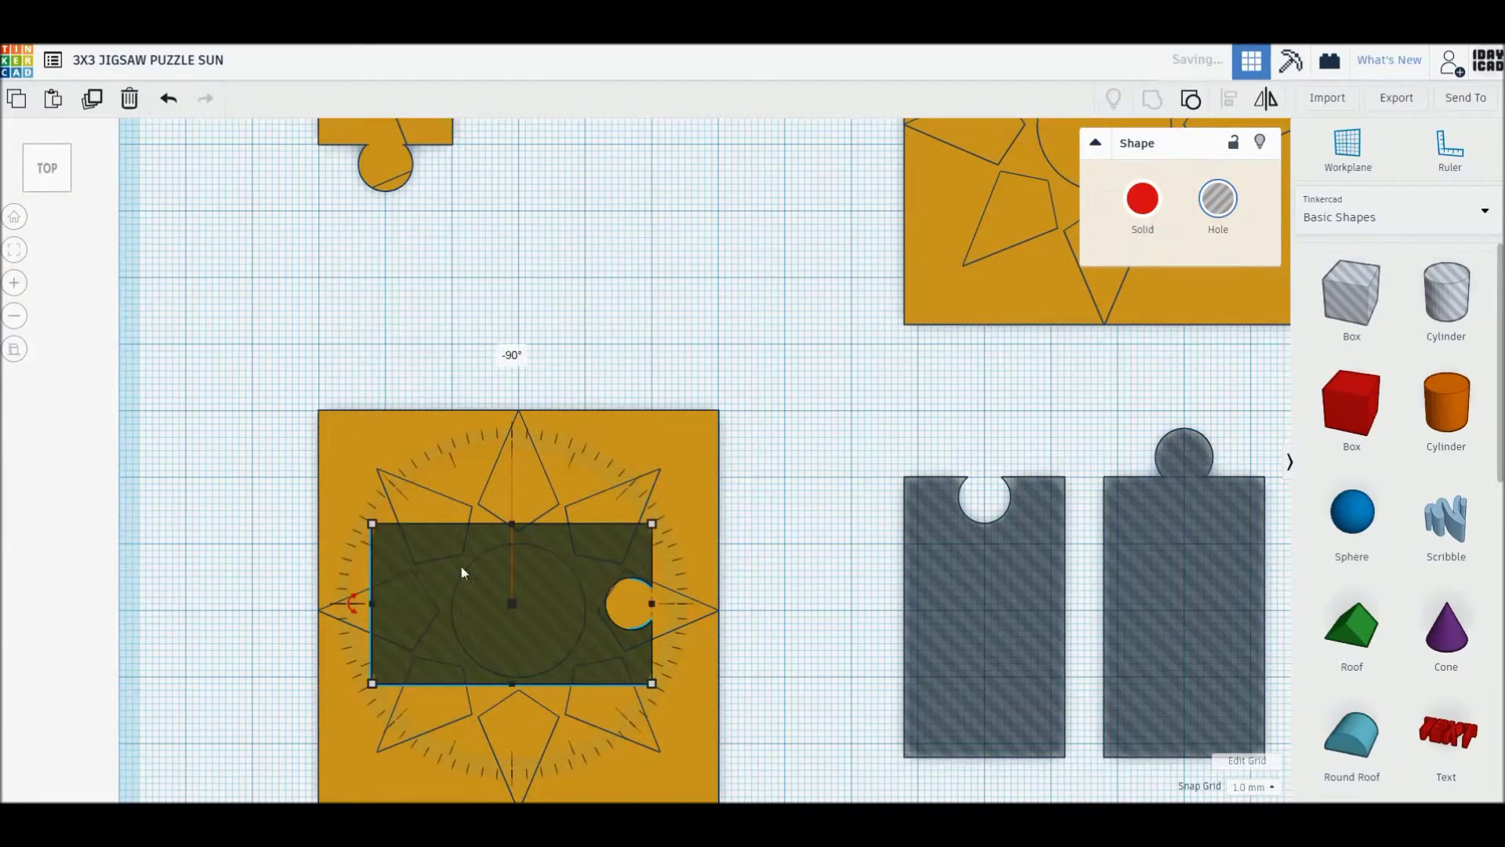
mouse_move(378, 522)
left_mouse_down()
mouse_move(305, 422)
mouse_move(189, 419)
left_mouse_up()
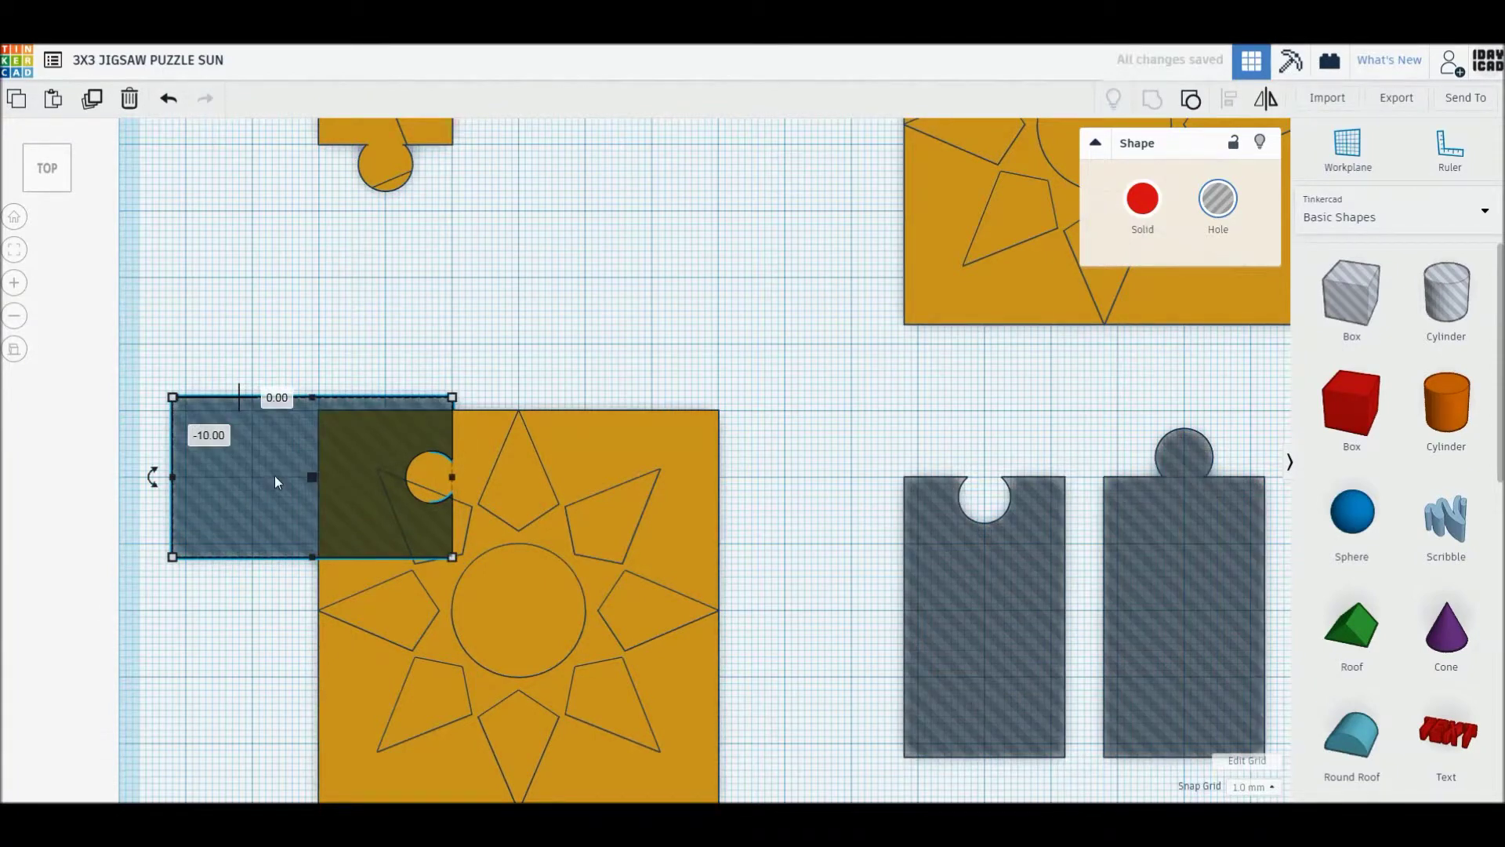
left_click_drag(255, 486, 641, 487, "alt")
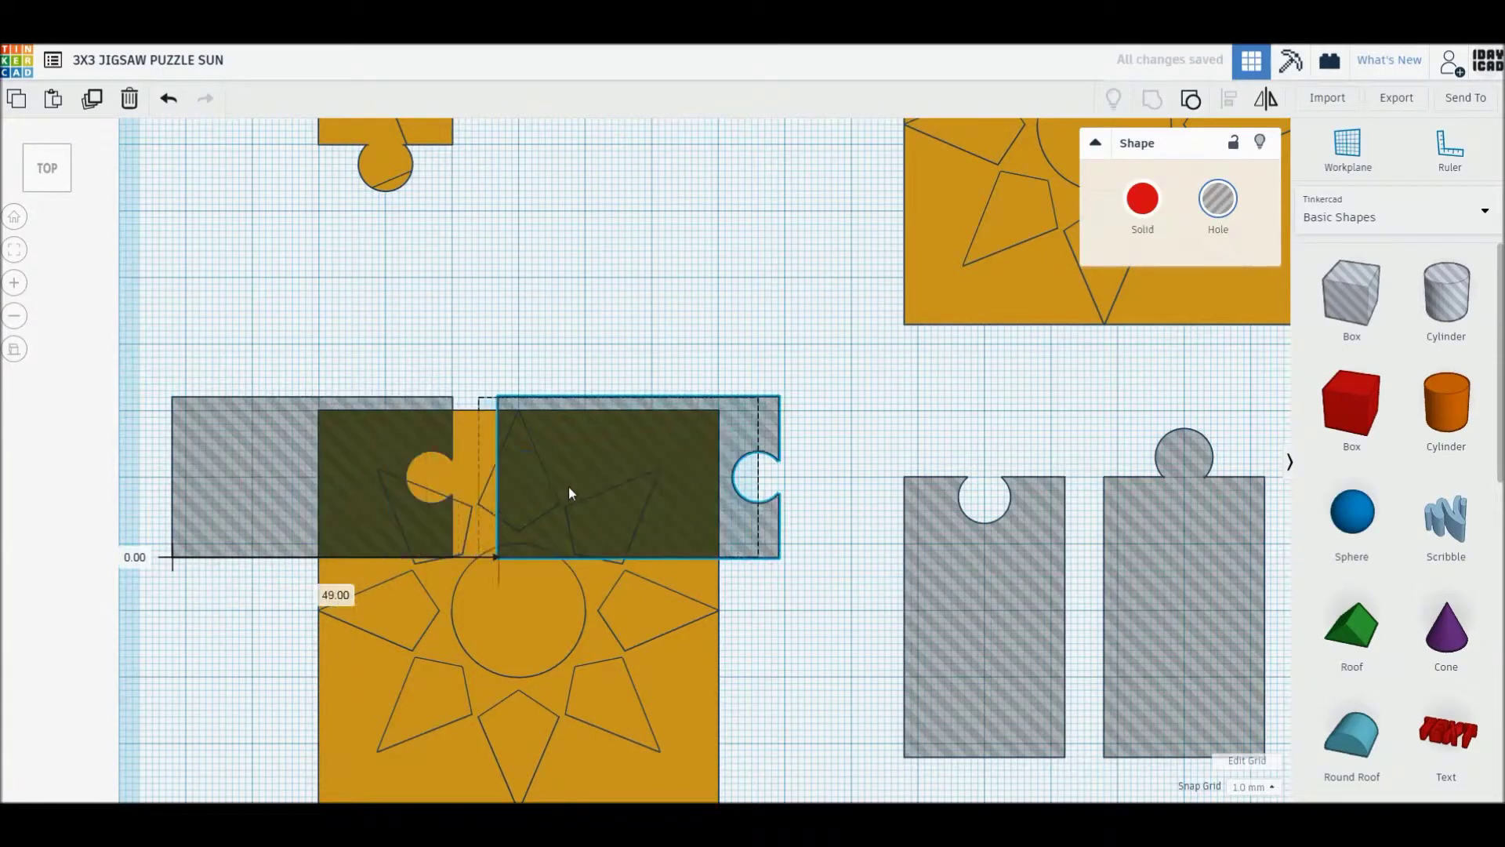
left_click_drag(641, 486, 647, 487)
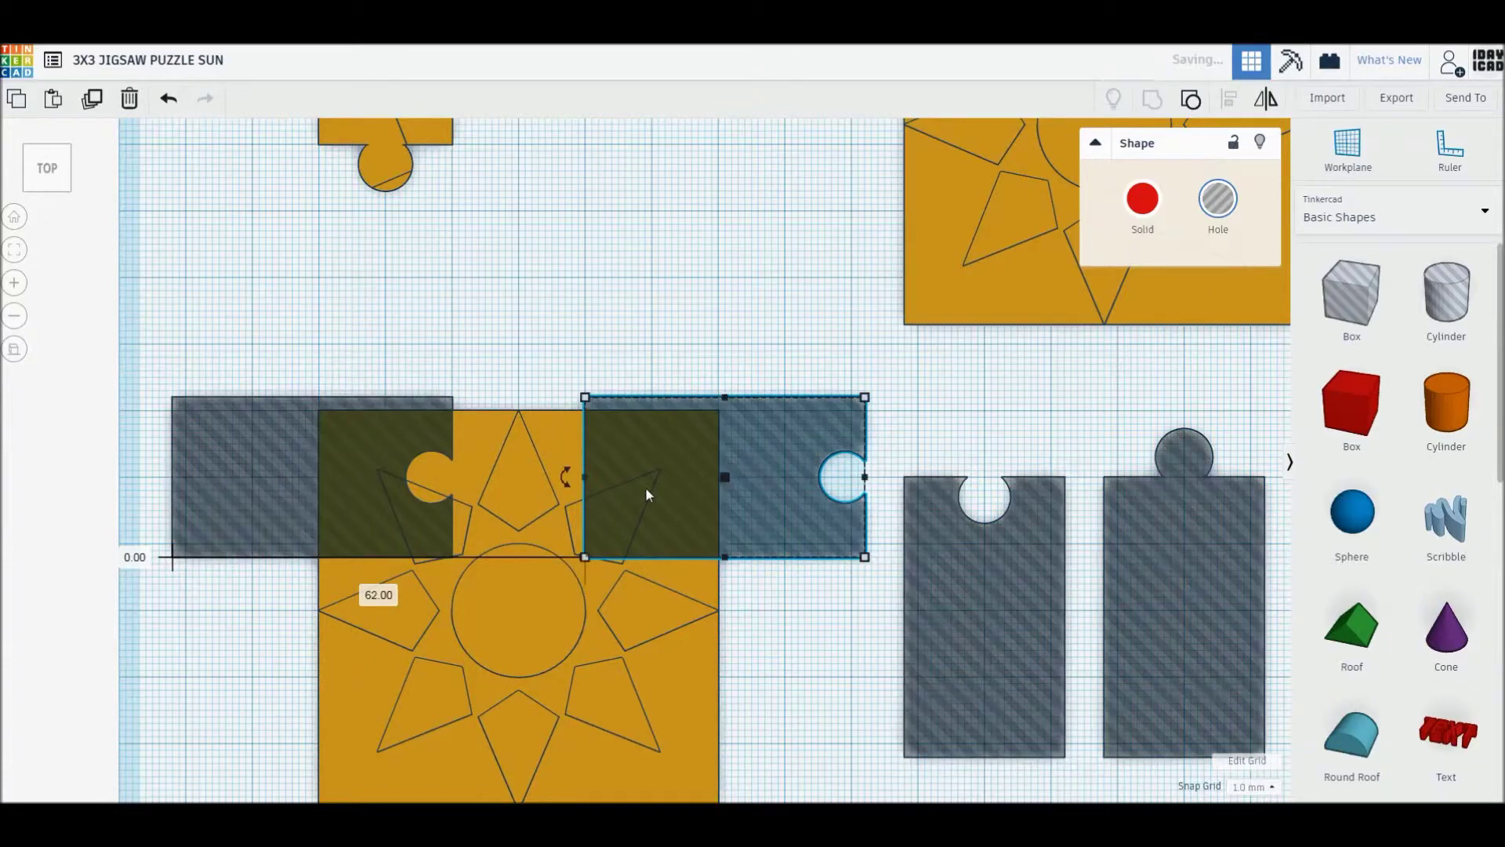
left_click(1079, 581)
left_click_drag(1150, 566, 530, 615, "alt")
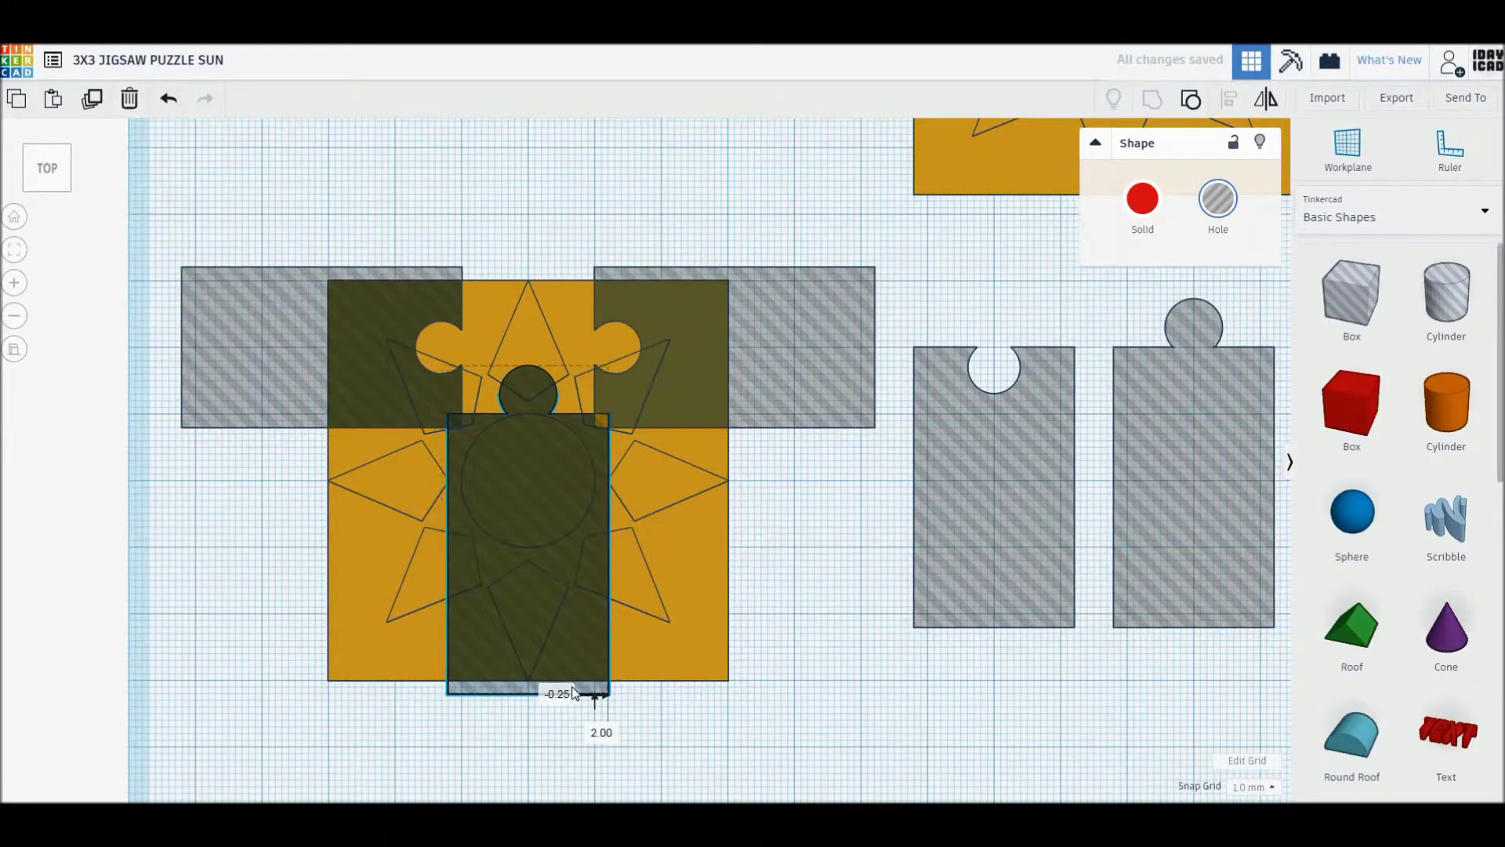
Add a 40 mm box hole on the tile's left side and group to cut the piece
left_click_drag(1352, 294, 667, 487)
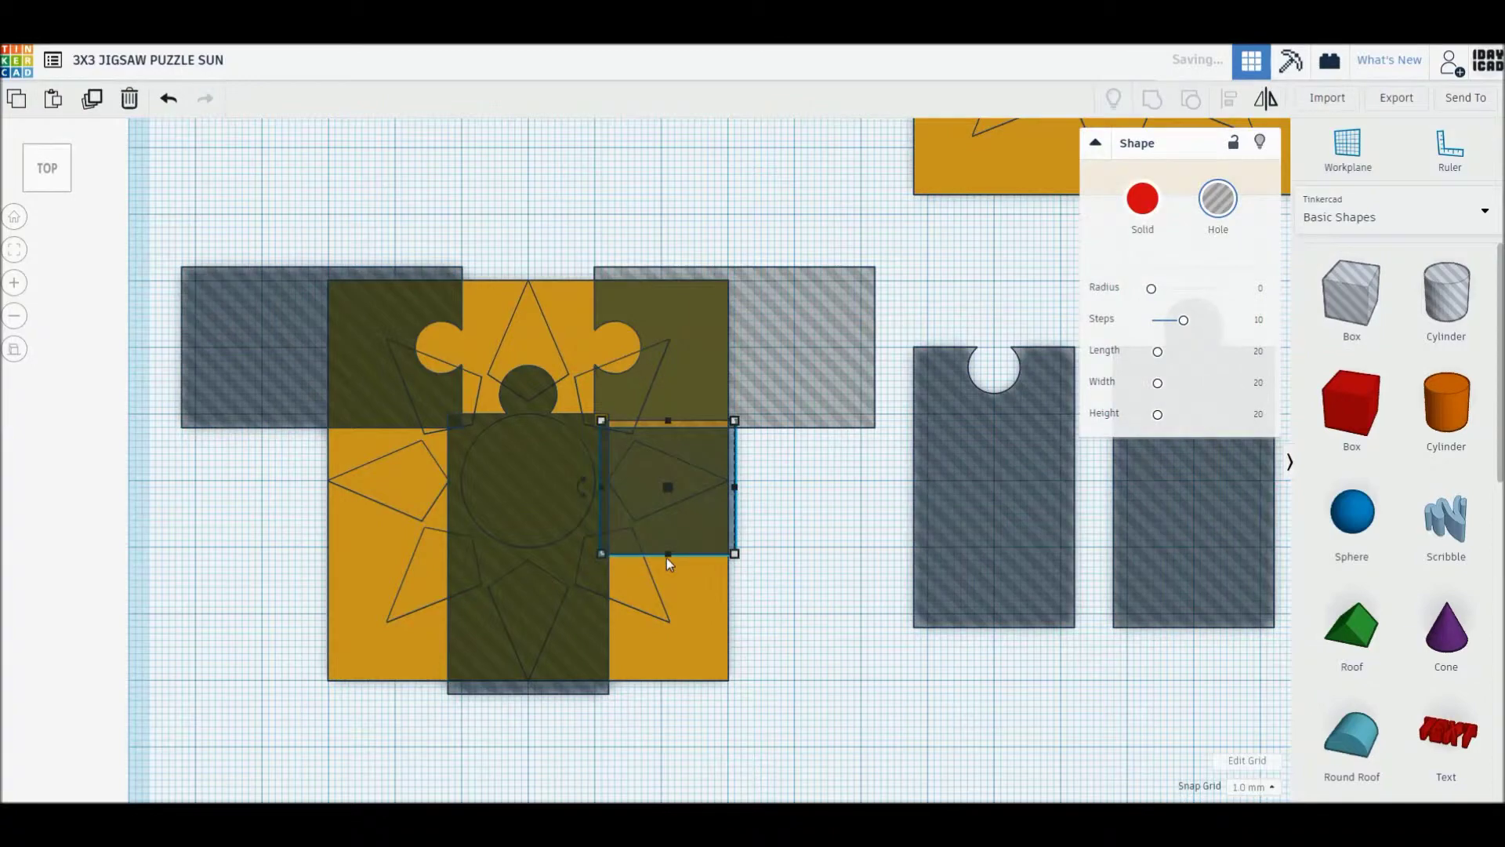
left_click_drag(668, 555, 667, 687)
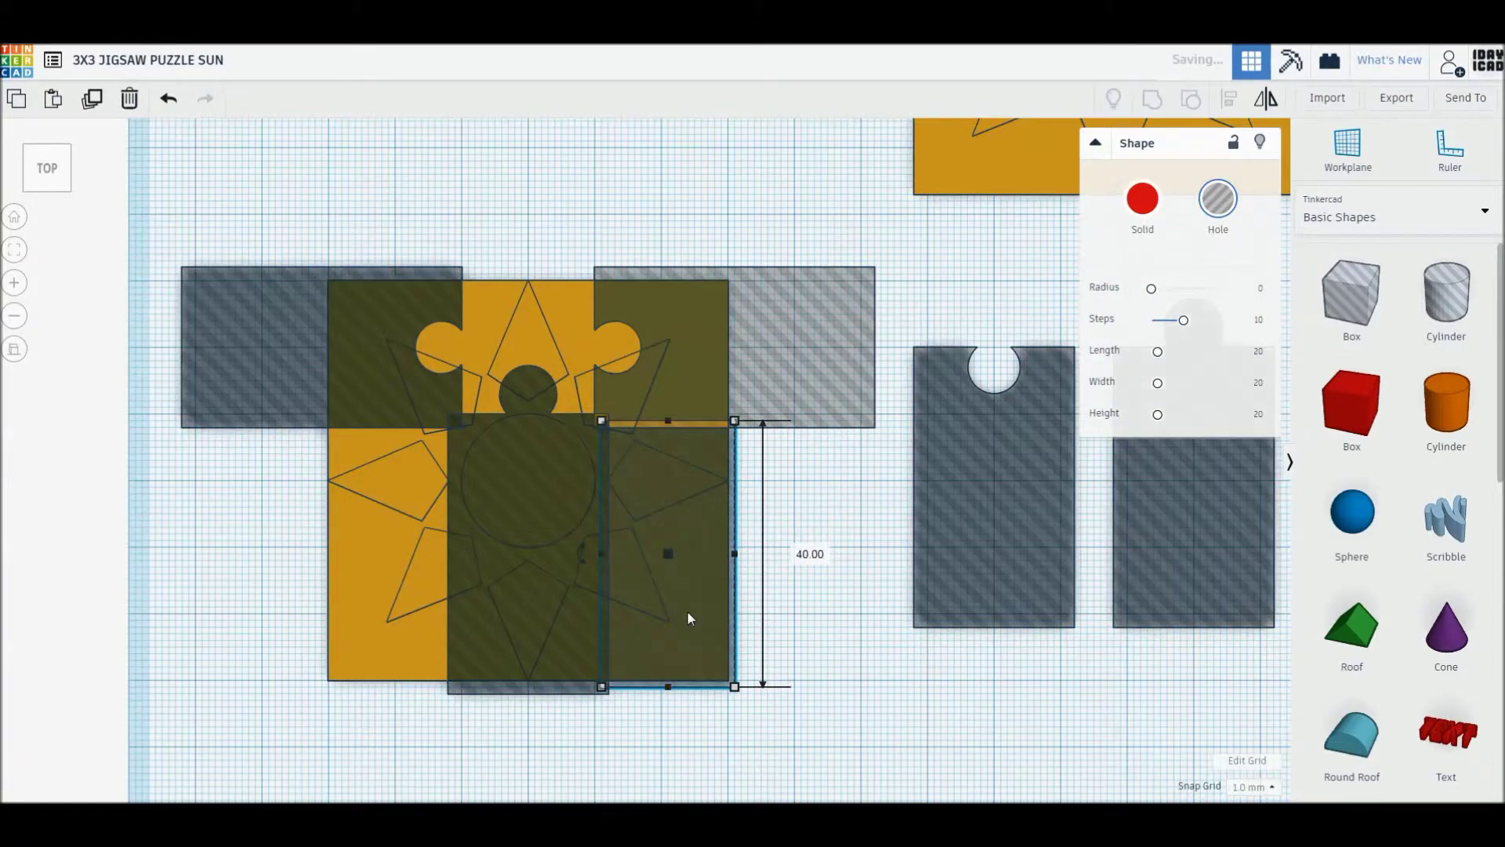
left_click_drag(690, 620, 421, 606)
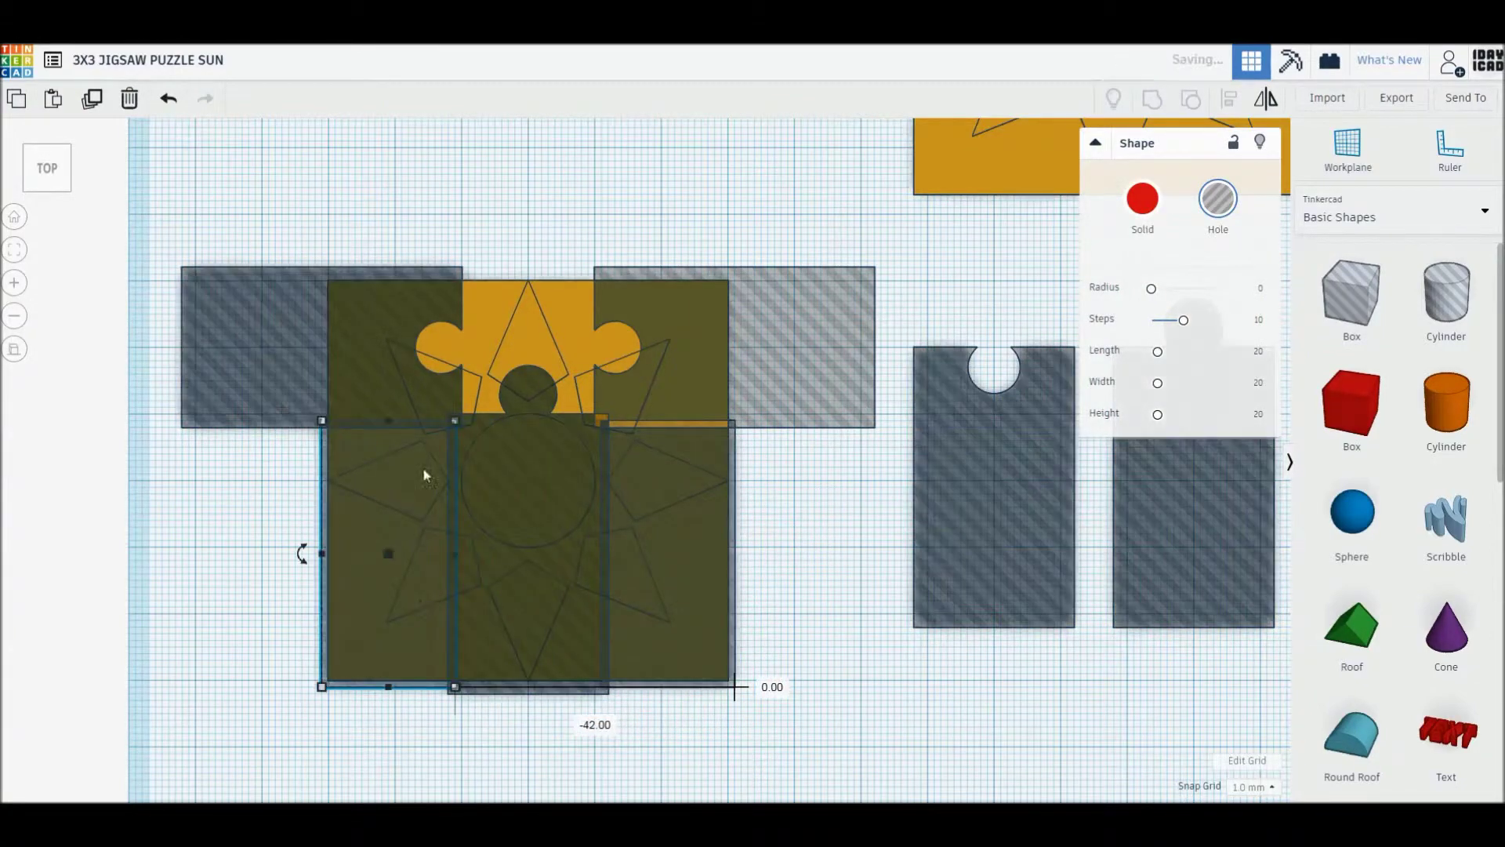
left_click(507, 341, "shift")
key("ctrl+g")
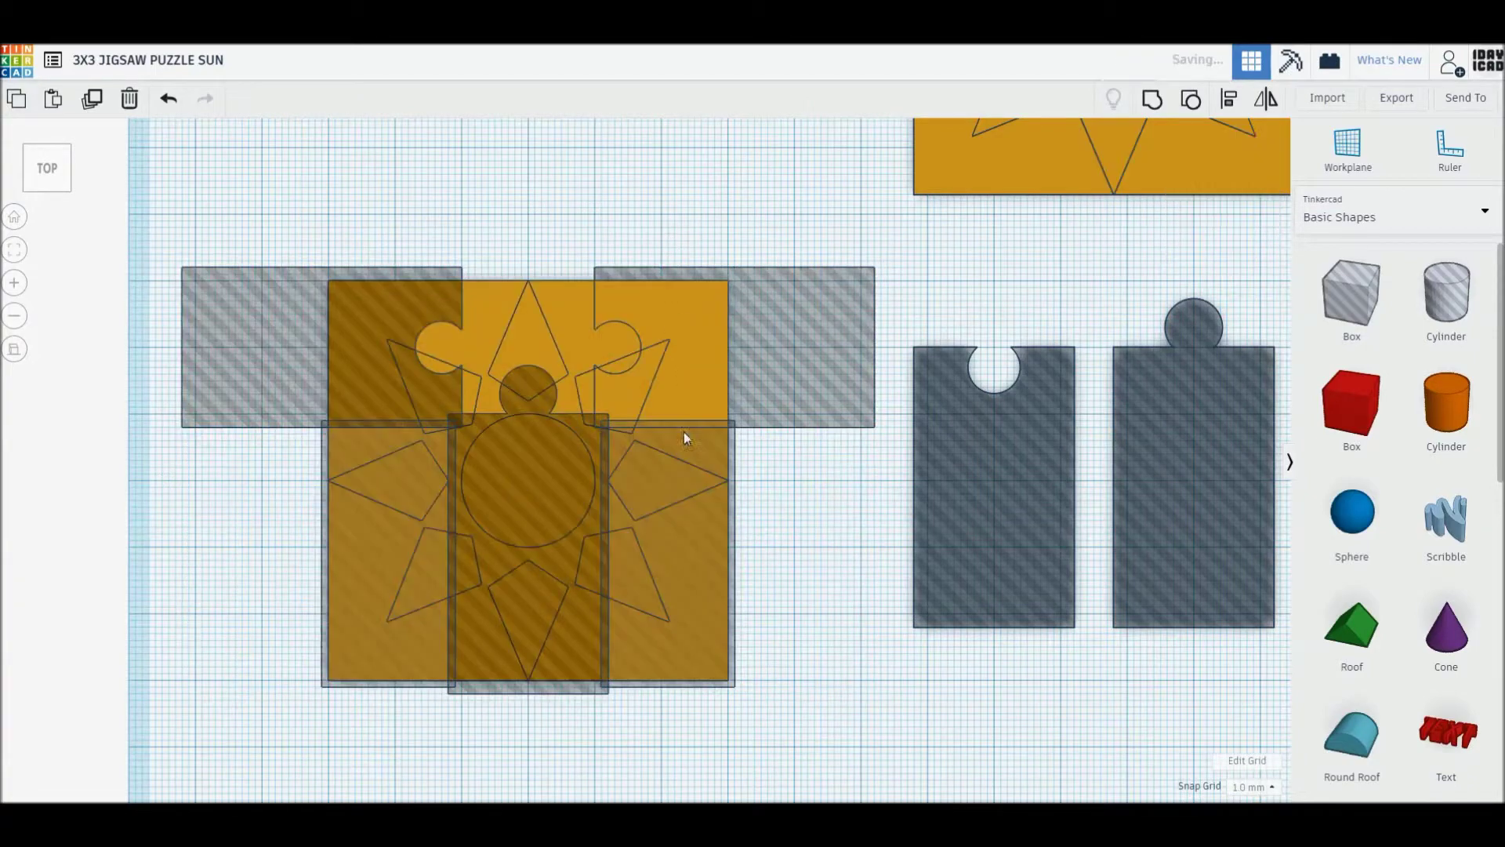
Move the new top-middle piece up beside the top-left corner piece
middle_click_drag(688, 271, 686, 491)
left_click_drag(528, 513, 492, 123)
left_click(750, 381)
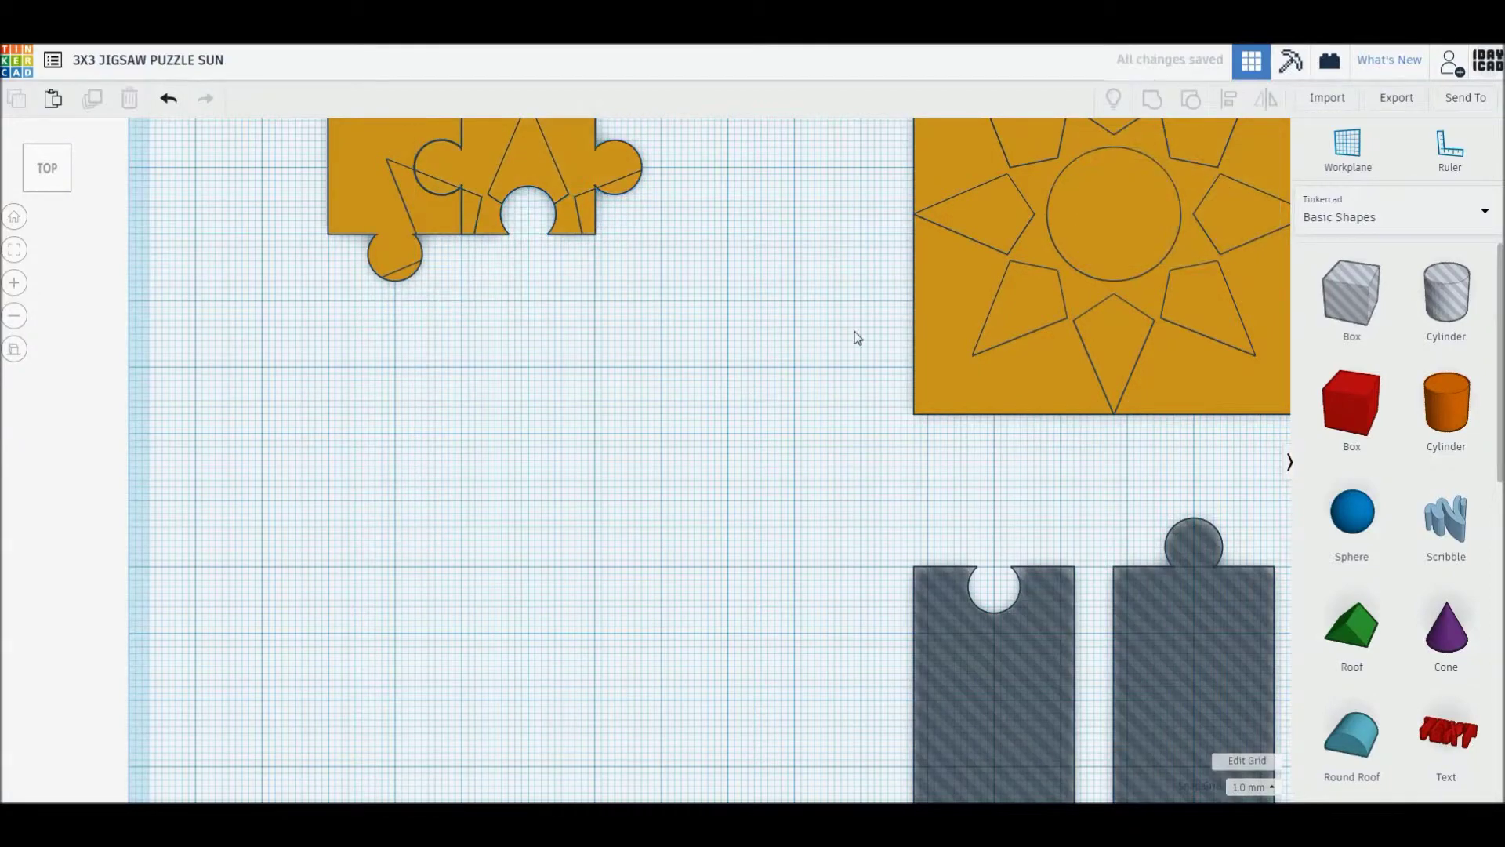
Paste a spare sun square and move it out of the way
key("ctrl+v")
middle_click_drag(566, 688, 566, 547)
left_click_drag(655, 432, 567, 486)
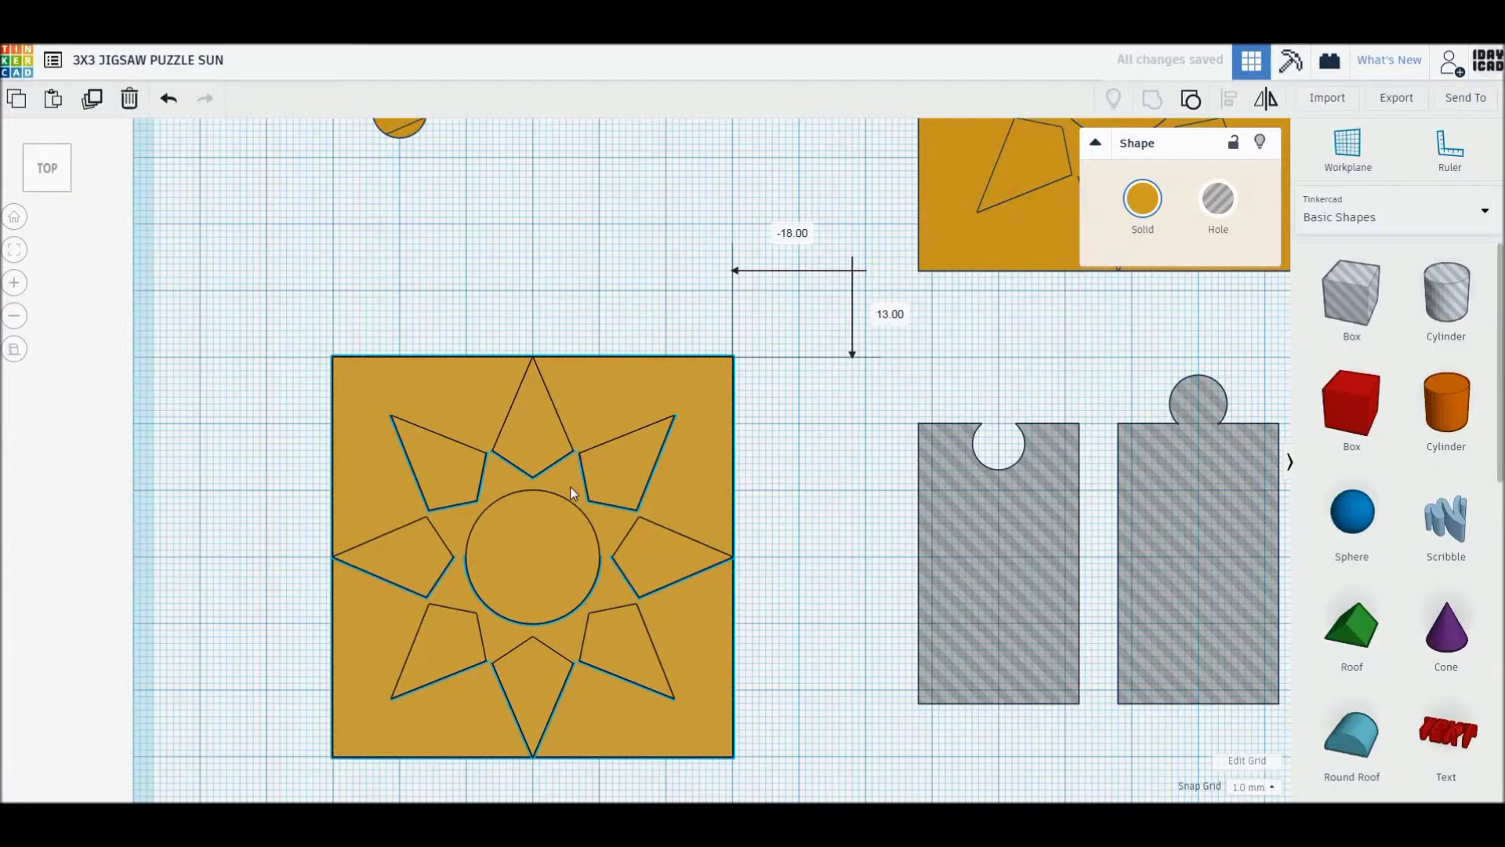
middle_click_drag(571, 486, 632, 624)
Copy the corner piece to the row's right end and mirror it left-to-right
left_click_drag(401, 426, 639, 420)
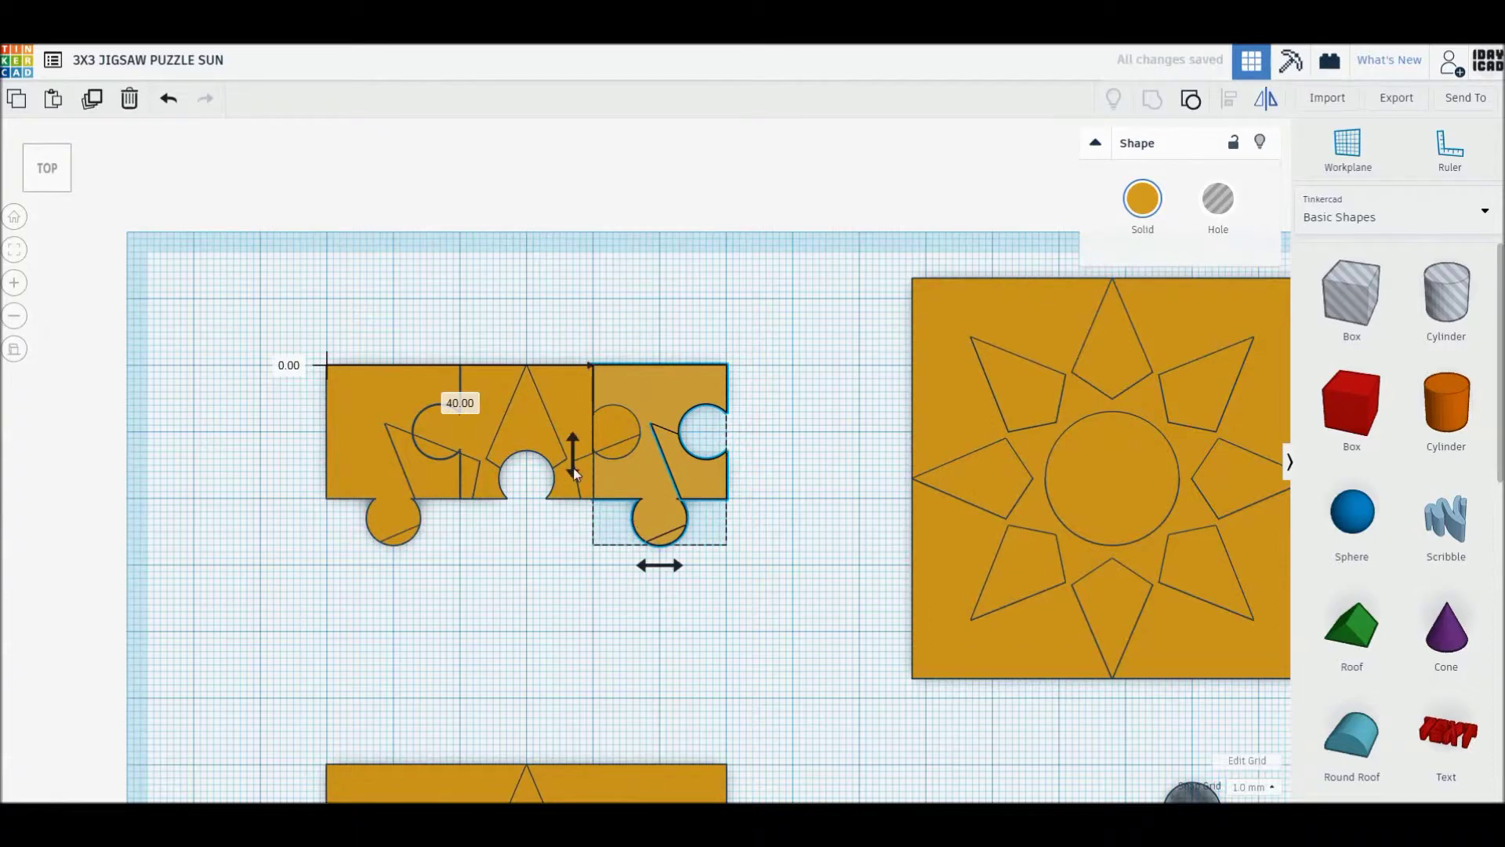
left_click_drag(575, 473, 571, 473)
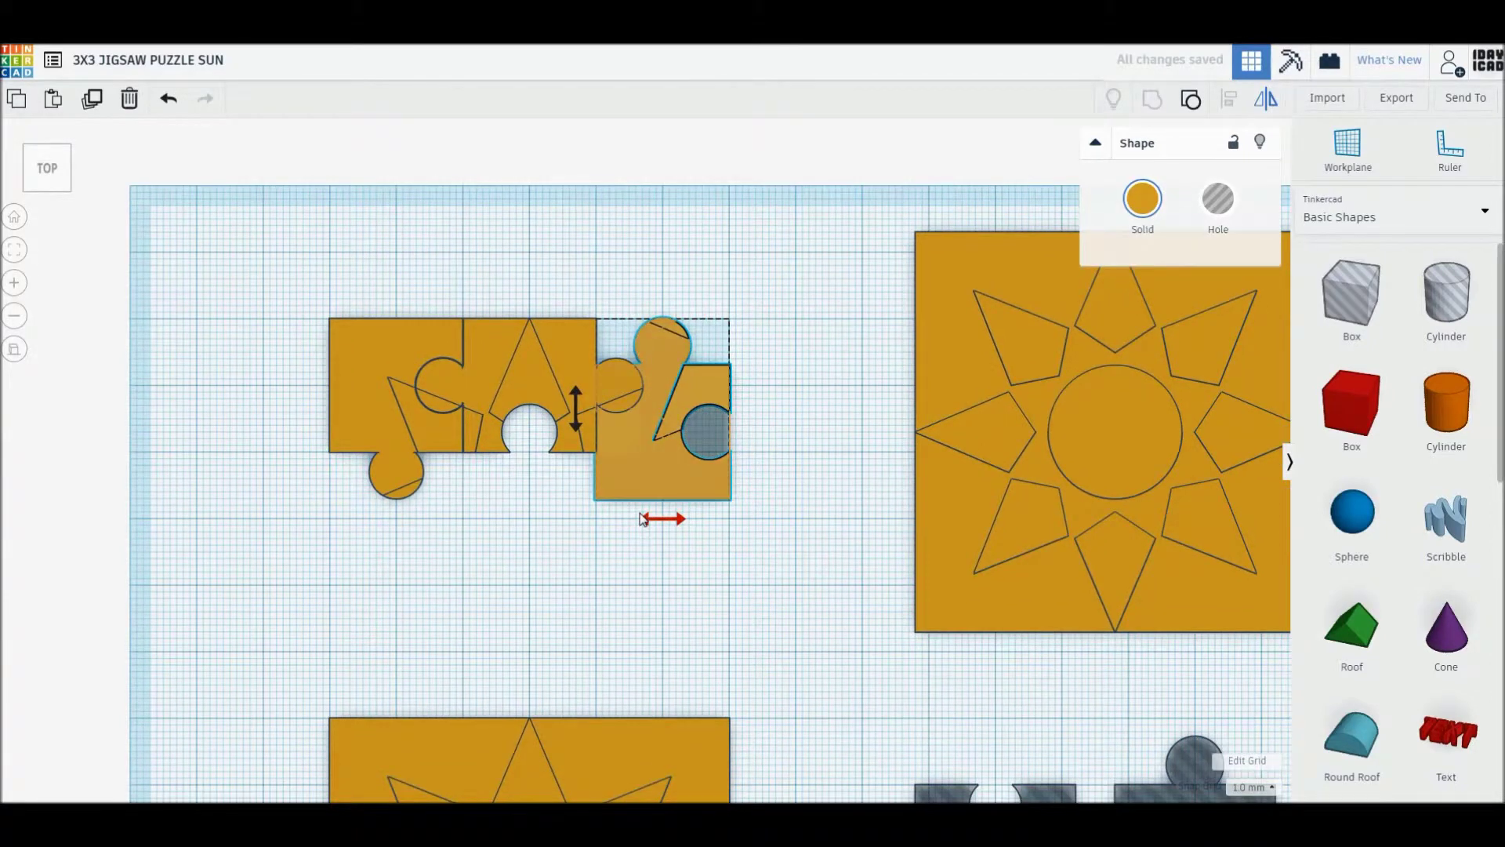
left_click(643, 522)
left_click(577, 425)
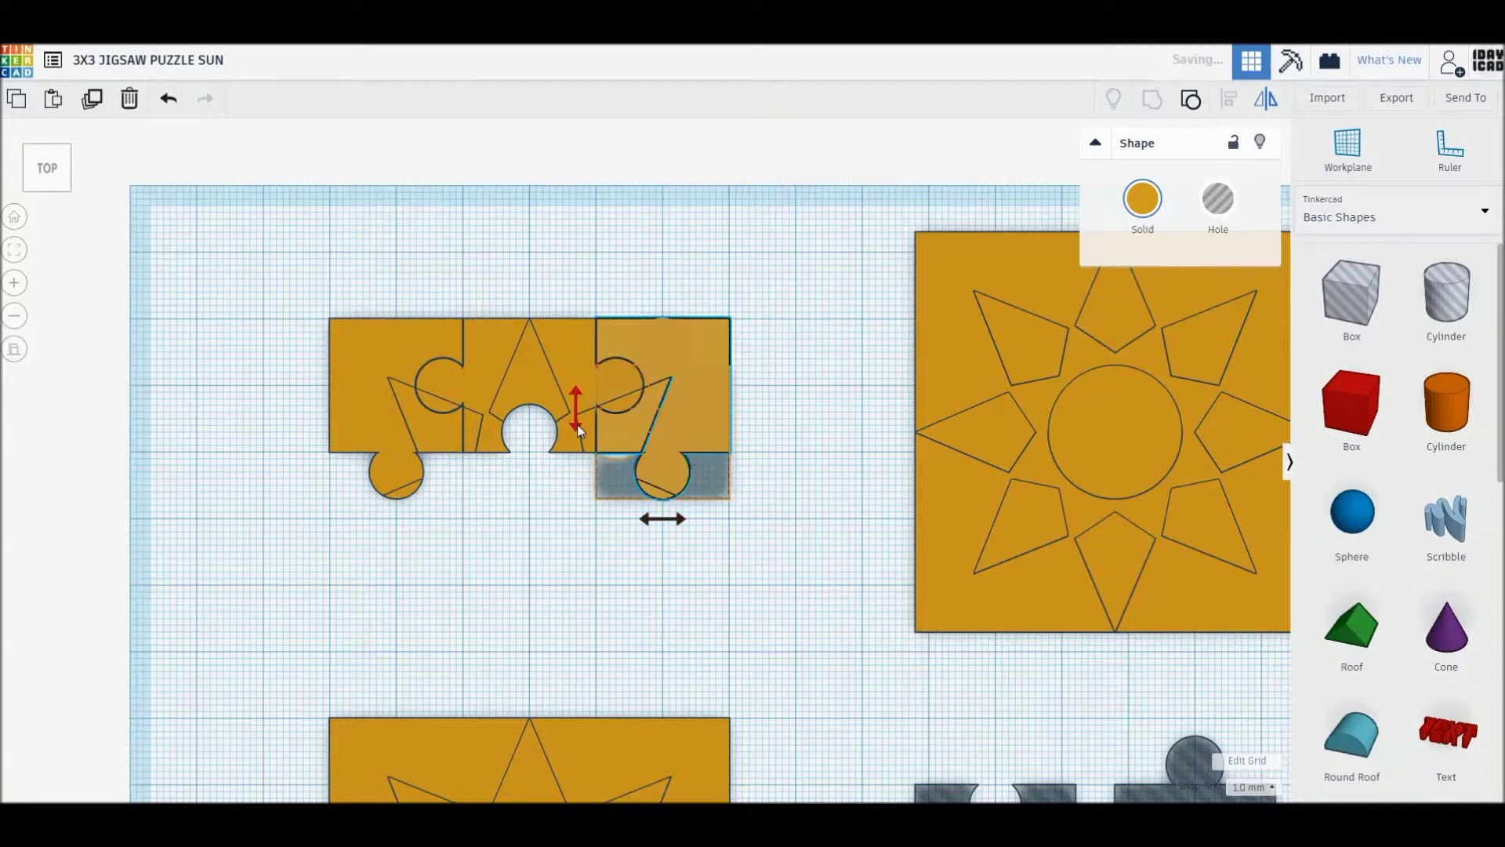
left_click(573, 512)
Move the spare sun square further down and select all three top-row pieces
middle_click_drag(664, 599, 672, 482)
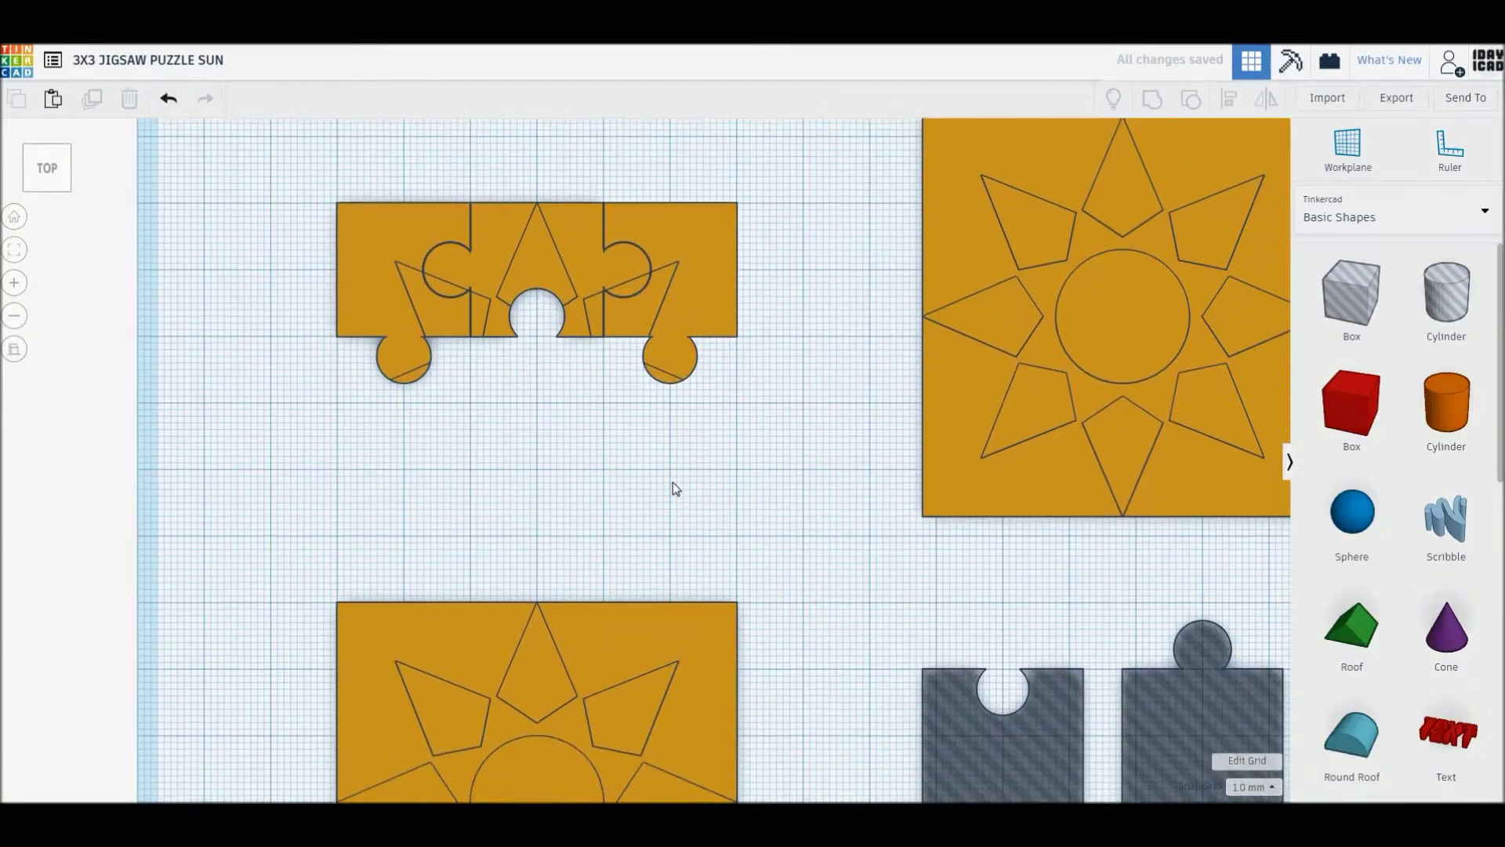
left_click_drag(615, 627, 608, 714)
left_click(584, 390)
left_click_drag(583, 390, 407, 294)
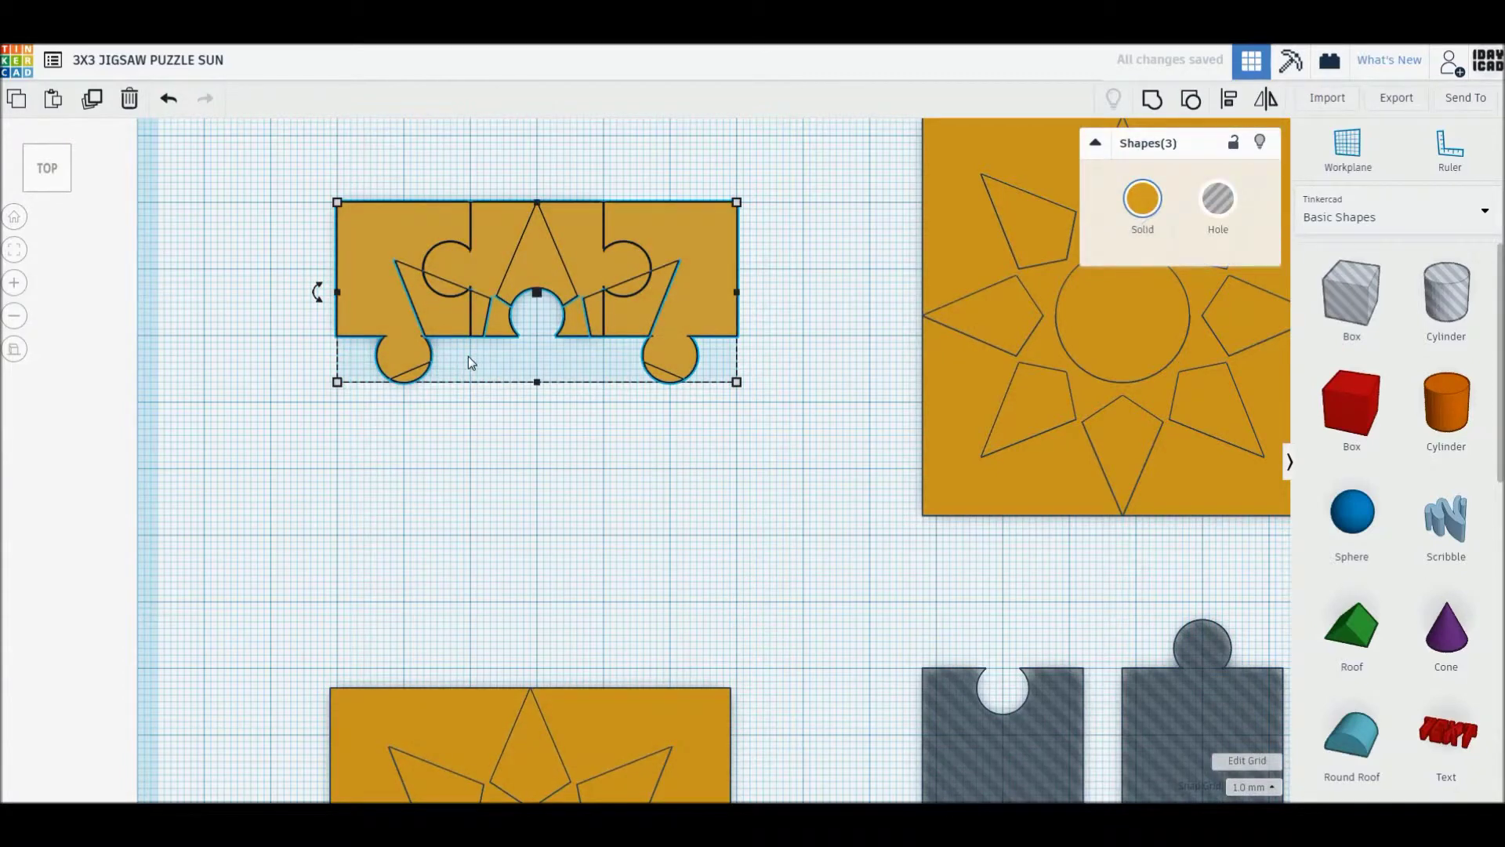
Duplicate the top row, place it below, flip it top-to-bottom, and nudge it up 1 mm
key("ctrl+d")
left_click_drag(494, 279, 539, 464)
key("m")
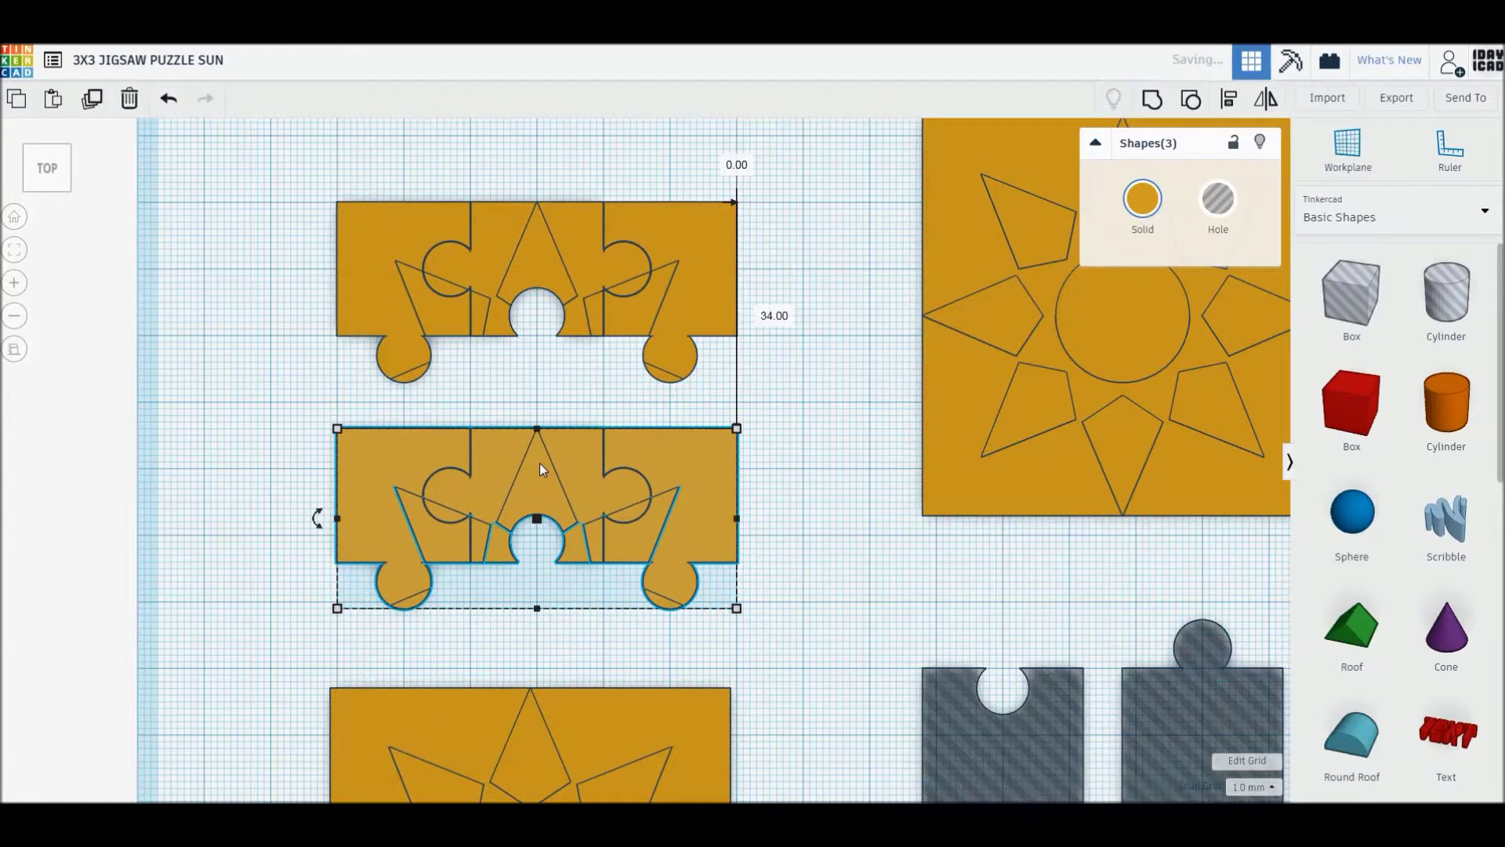
left_click(317, 517)
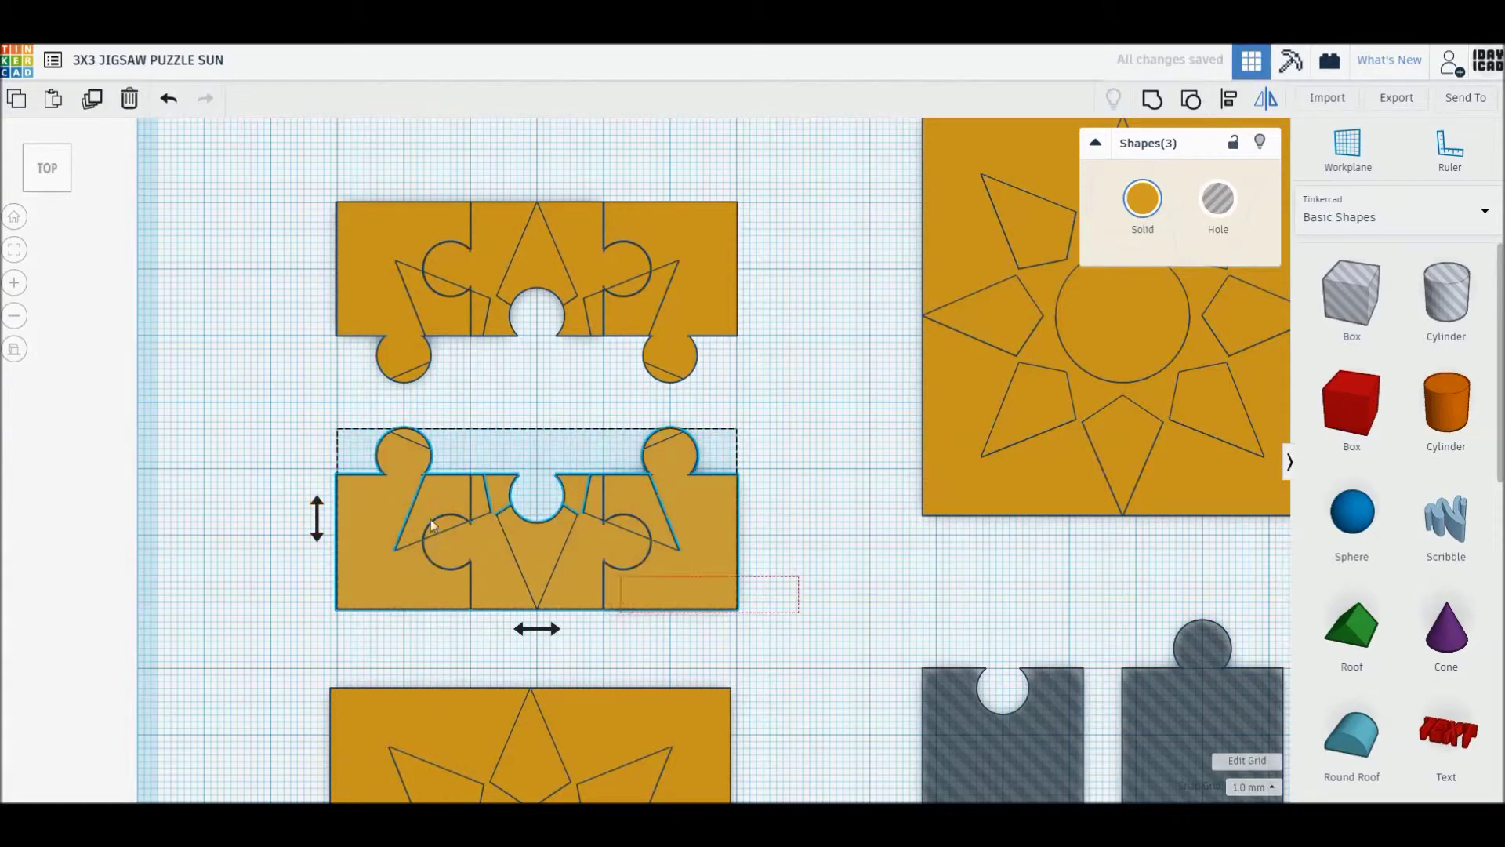
left_click(399, 506)
key("Up")
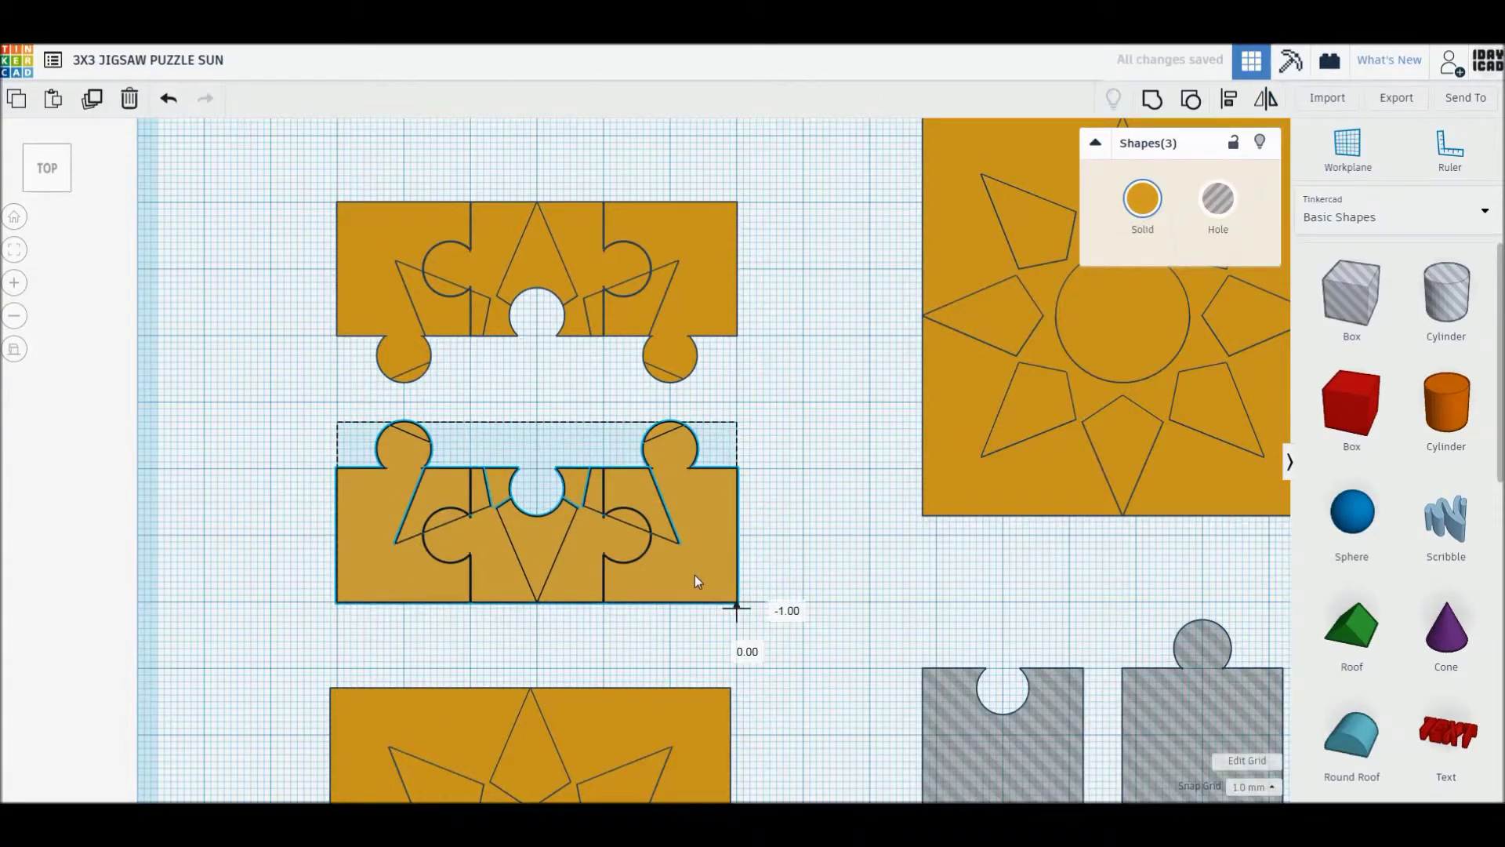
left_click(823, 559)
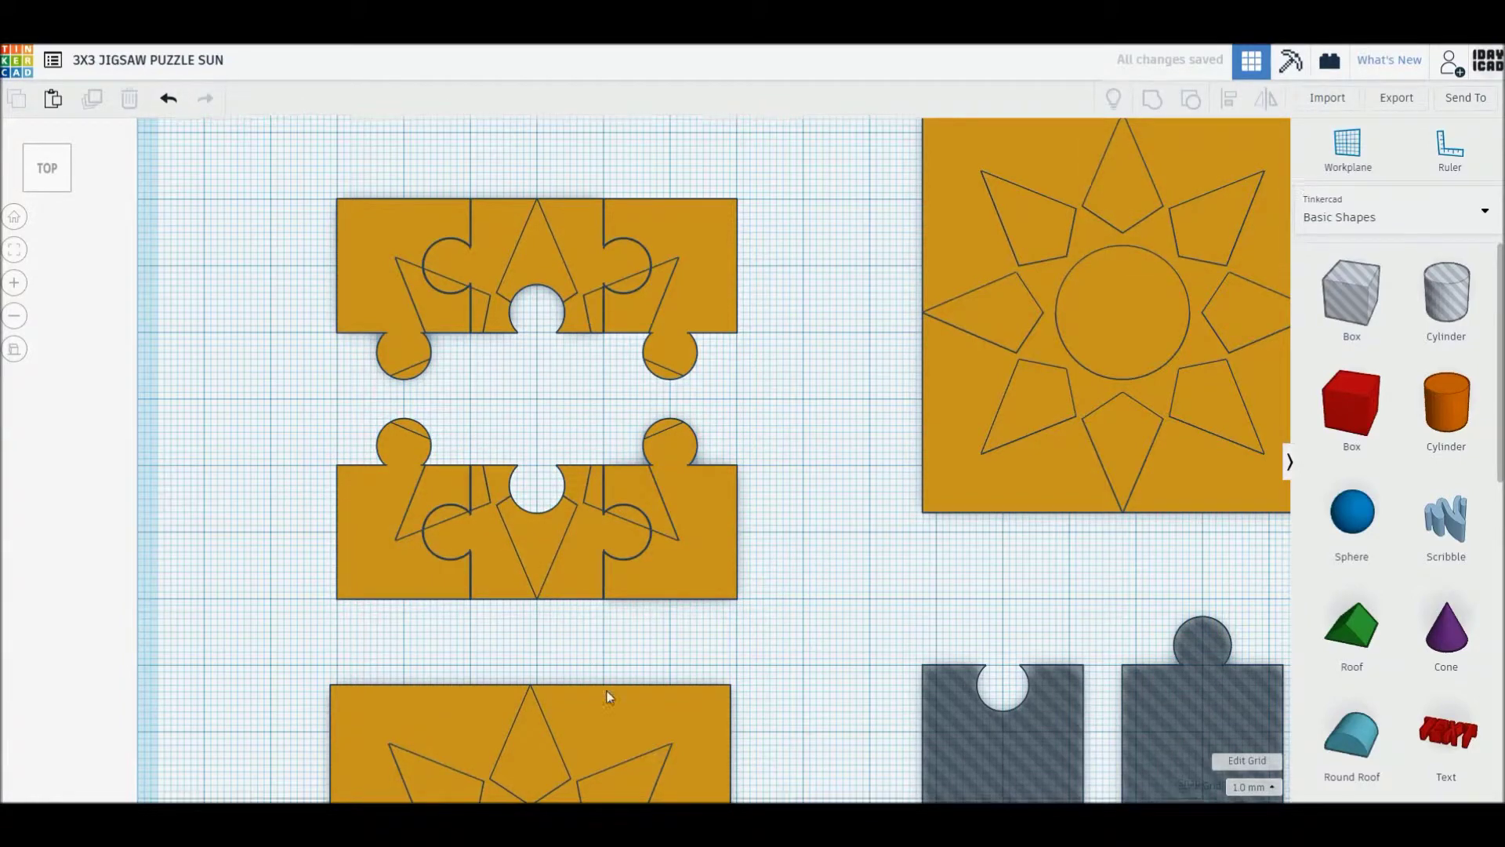
middle_click_drag(608, 698, 612, 440)
middle_click_drag(629, 659, 608, 547)
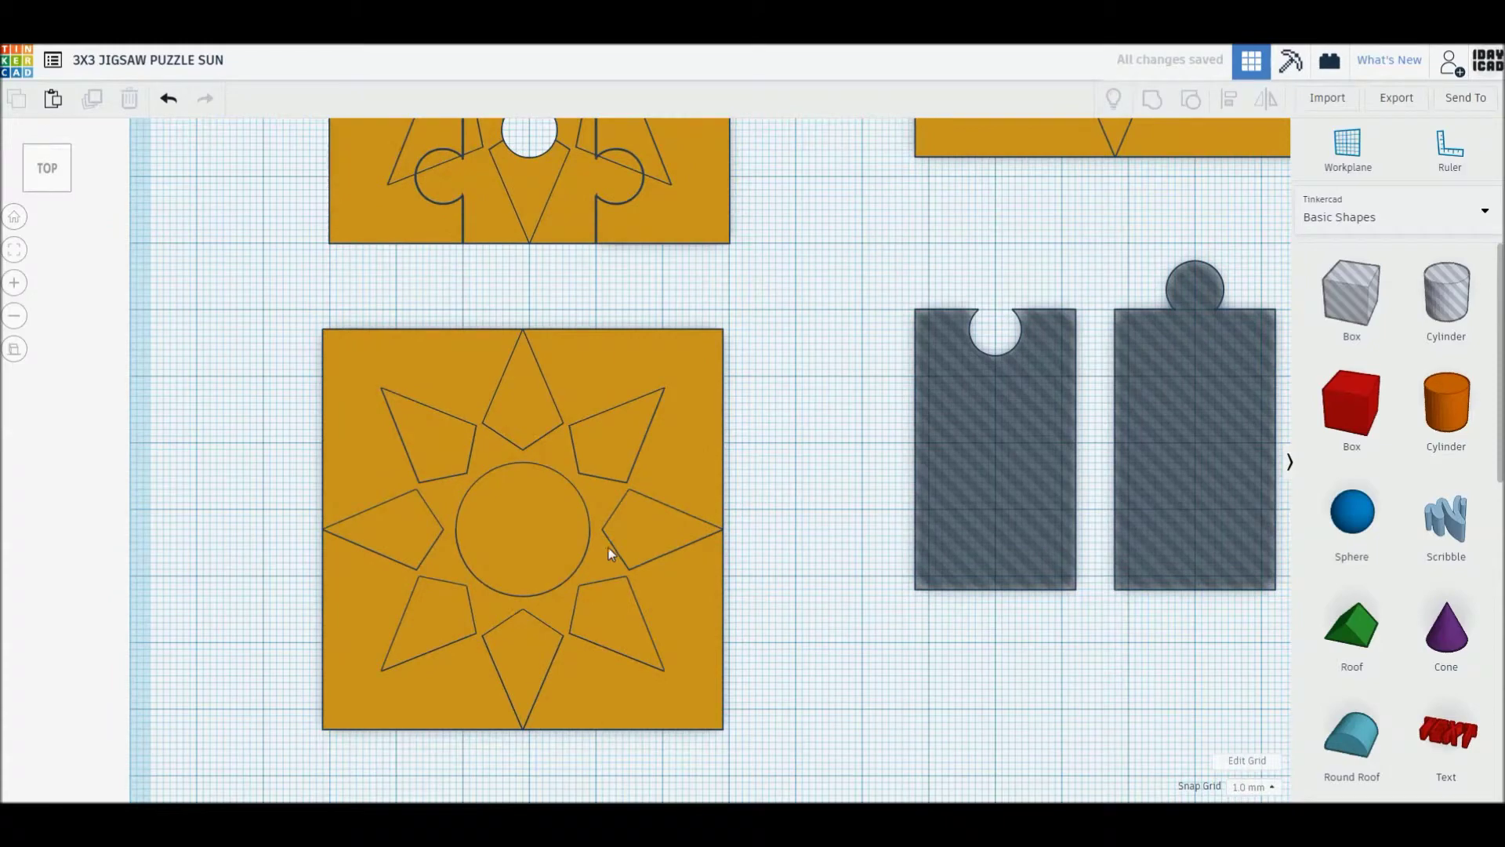
Nudge the spare sun square into place and try moving the knobbed hole block (undone)
left_click(588, 549)
left_click_drag(586, 551, 581, 561)
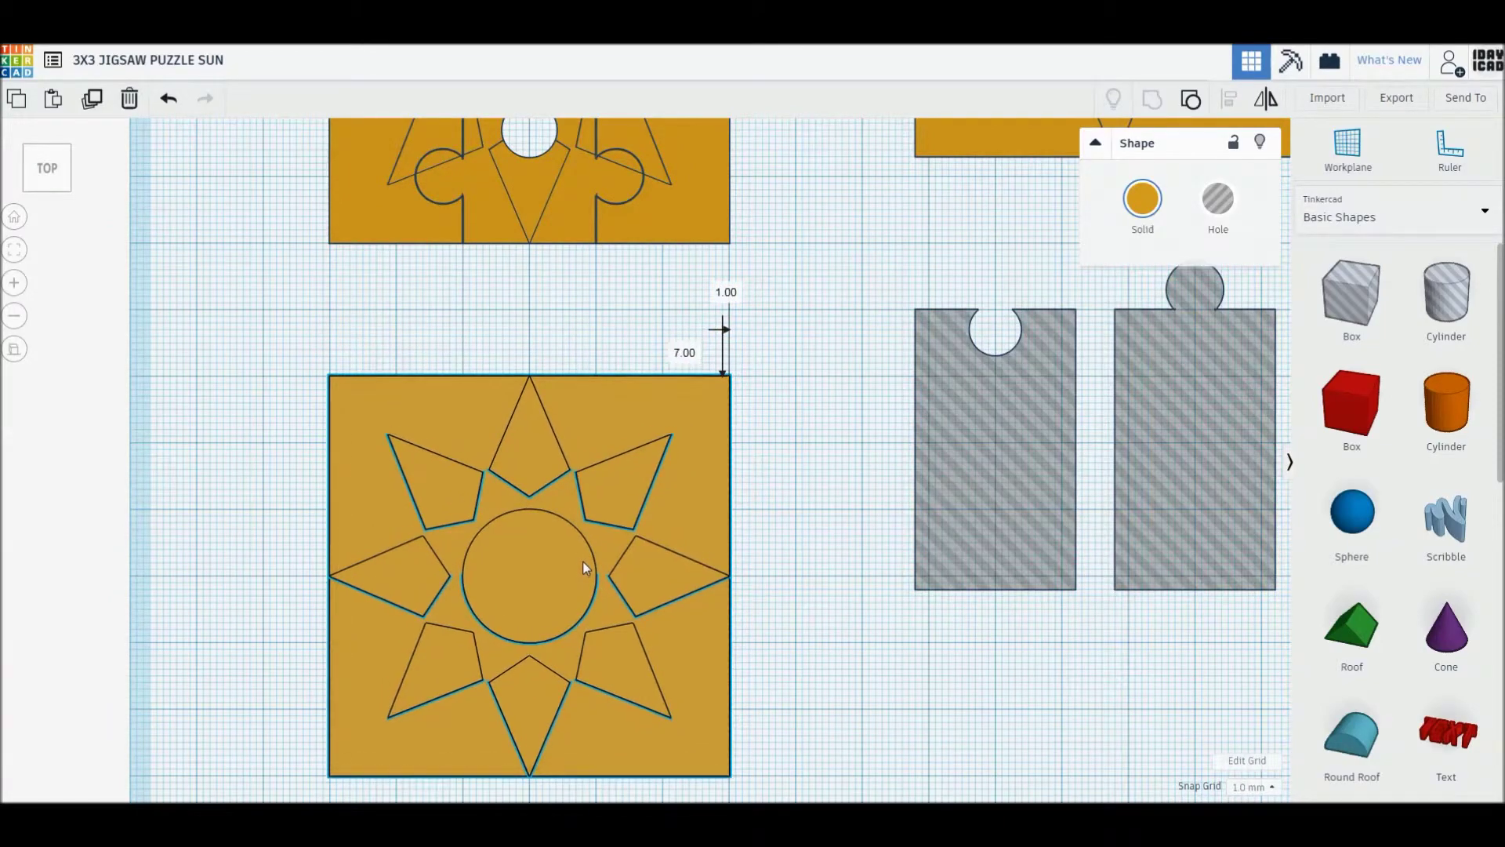
middle_click_drag(836, 449, 830, 587)
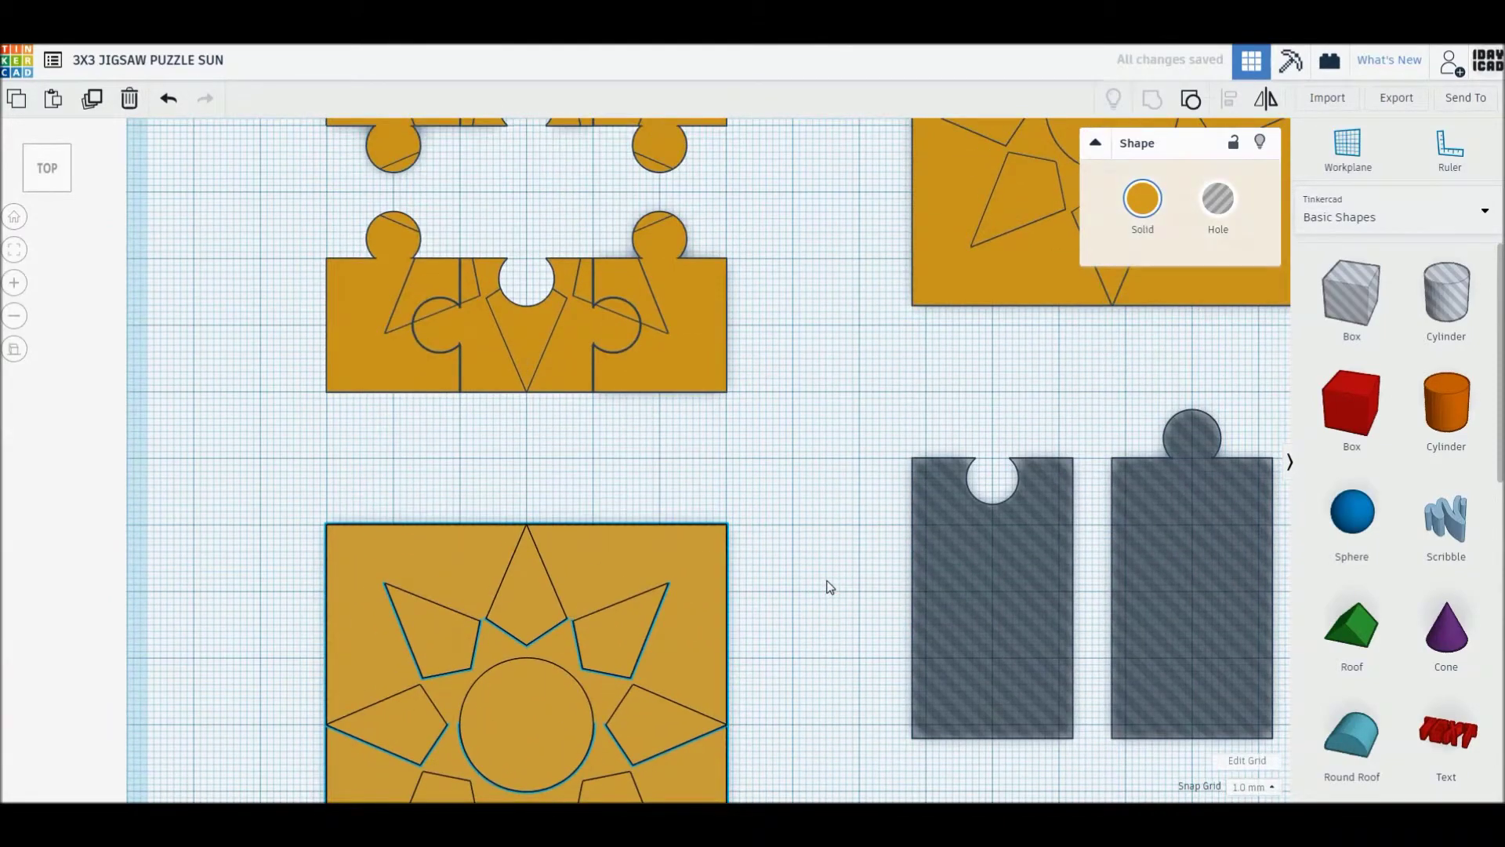
middle_click_drag(830, 587, 843, 496)
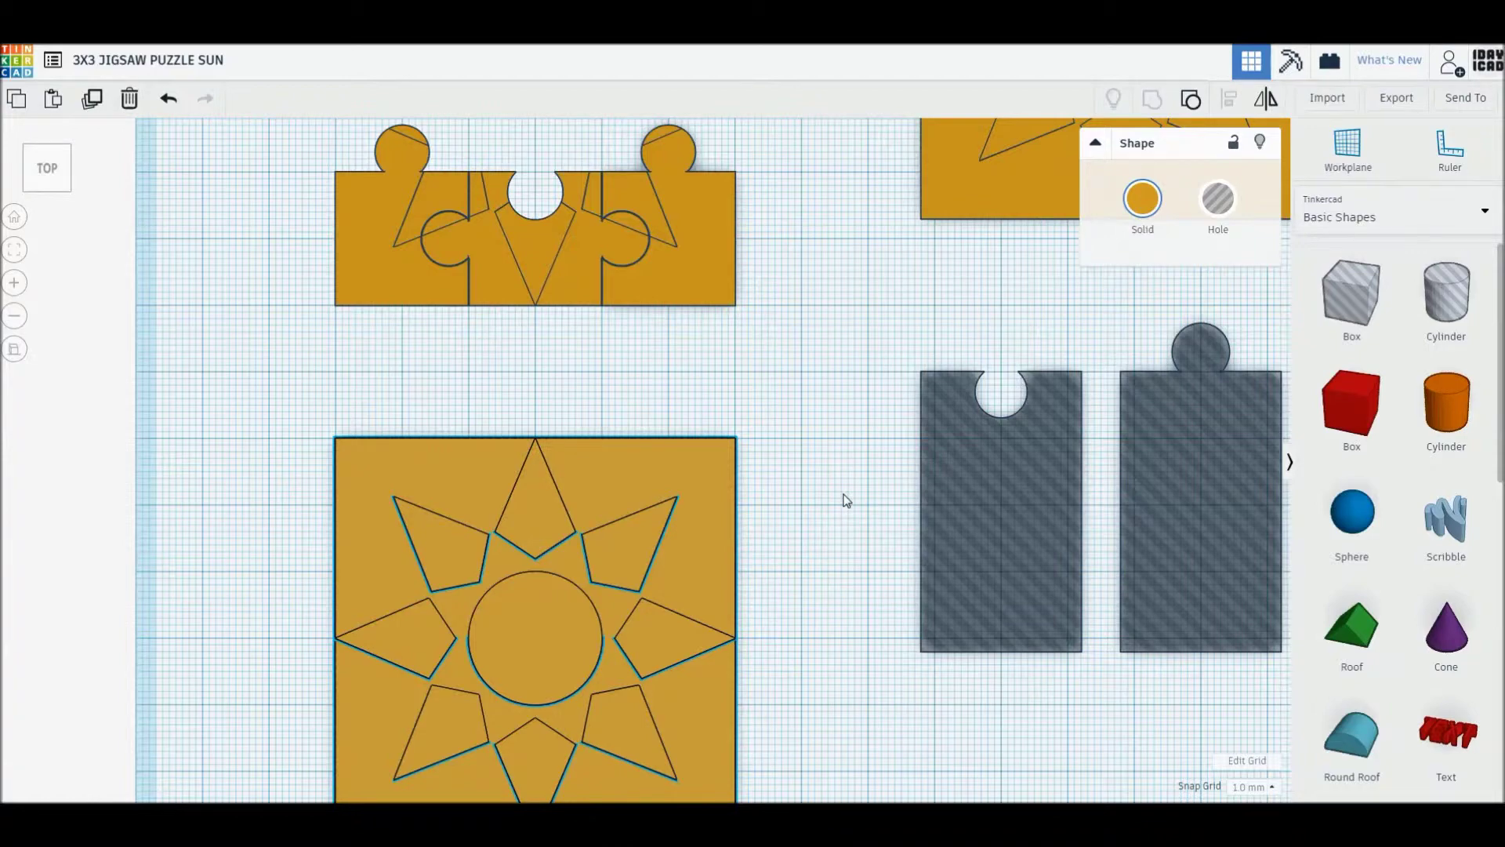
middle_click_drag(846, 500, 854, 382)
left_click_drag(1159, 447, 688, 622)
key("ctrl+z")
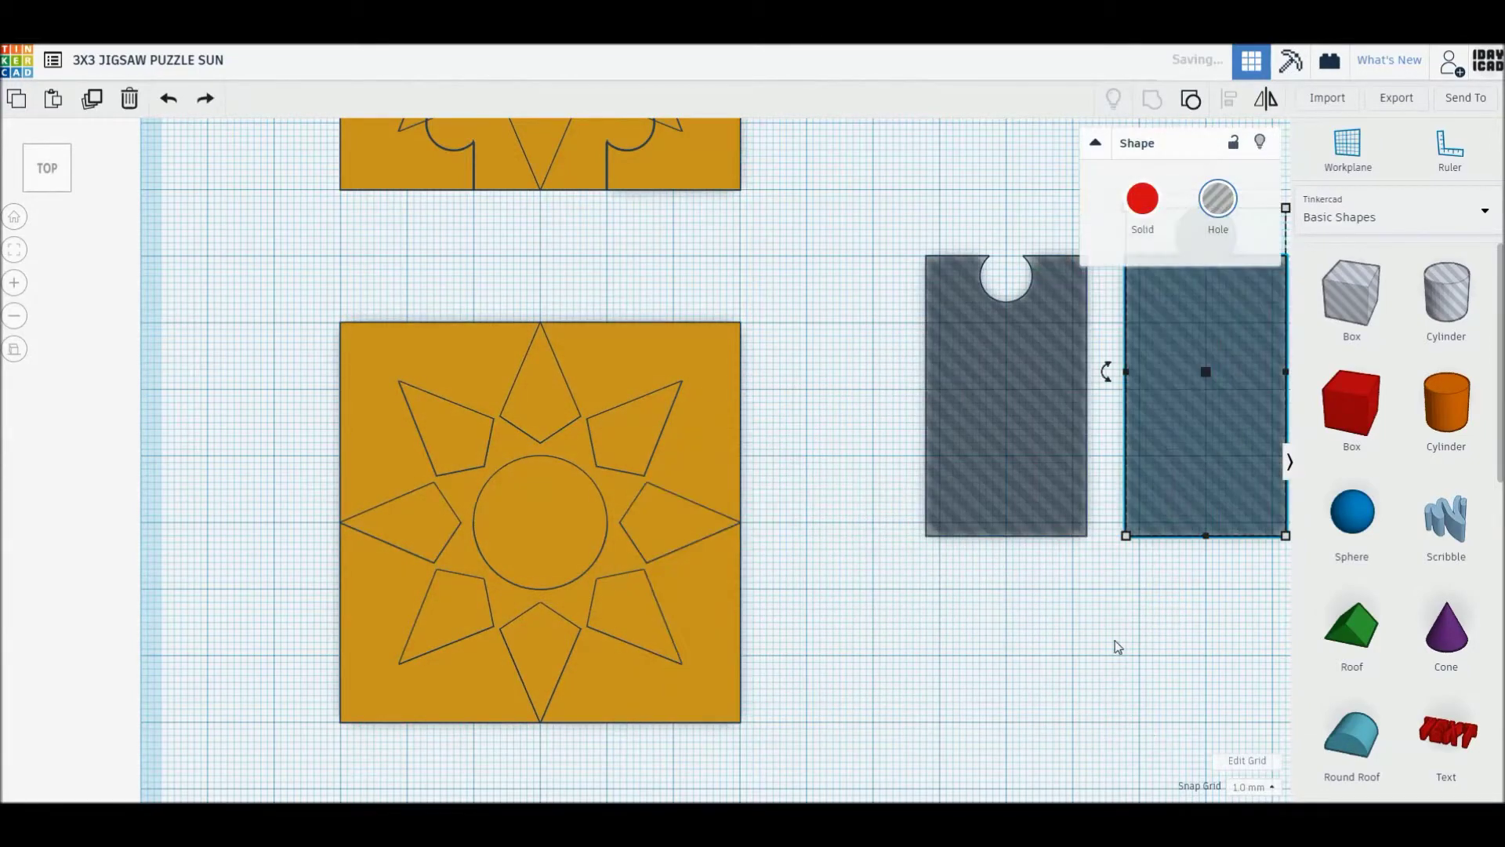
Position a notched hole piece over the sun tile's lower-left edge
mouse_move(1198, 459)
left_mouse_down()
mouse_move(433, 741)
mouse_move(420, 725)
left_mouse_up()
middle_click_drag(420, 725, 460, 624)
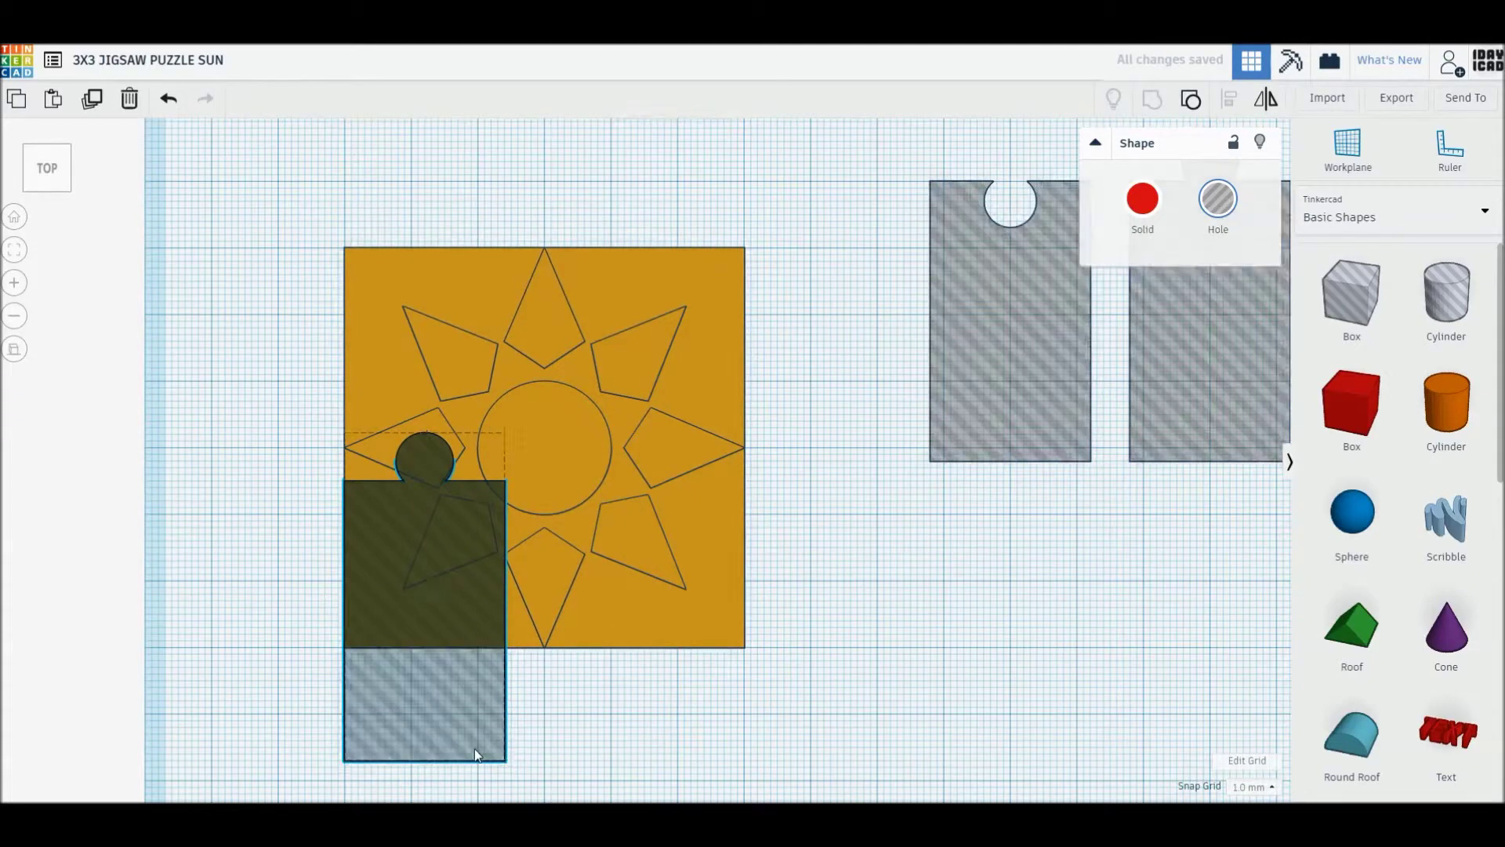
middle_click_drag(473, 754, 495, 698)
left_click_drag(477, 688, 467, 712)
middle_click_drag(803, 541, 788, 709)
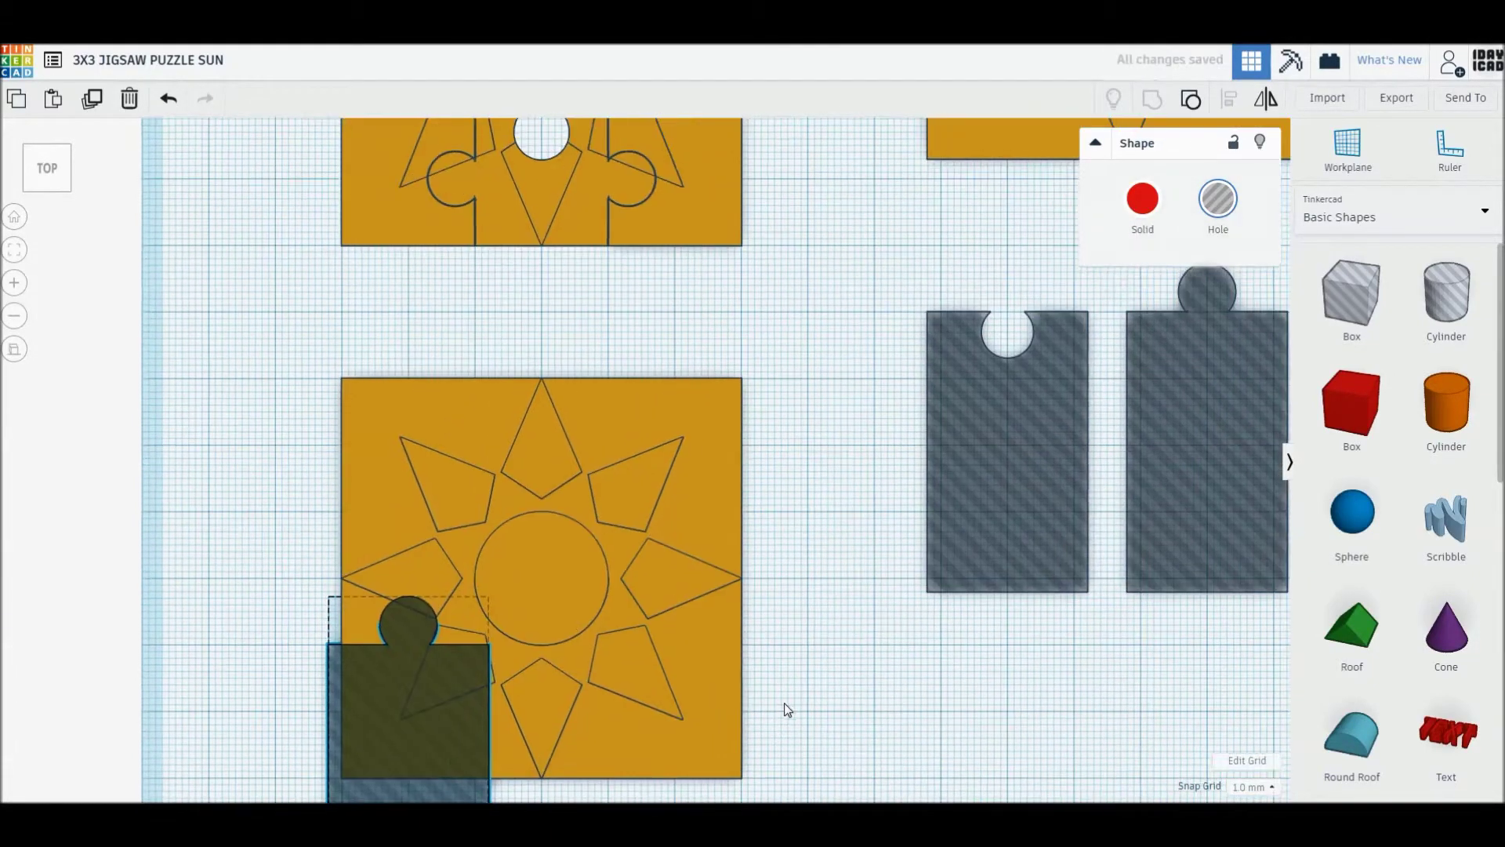
Duplicate the hole piece, flip it knob-down, and place it at the tile's upper left
key("ctrl+d")
left_click_drag(463, 758, 461, 471)
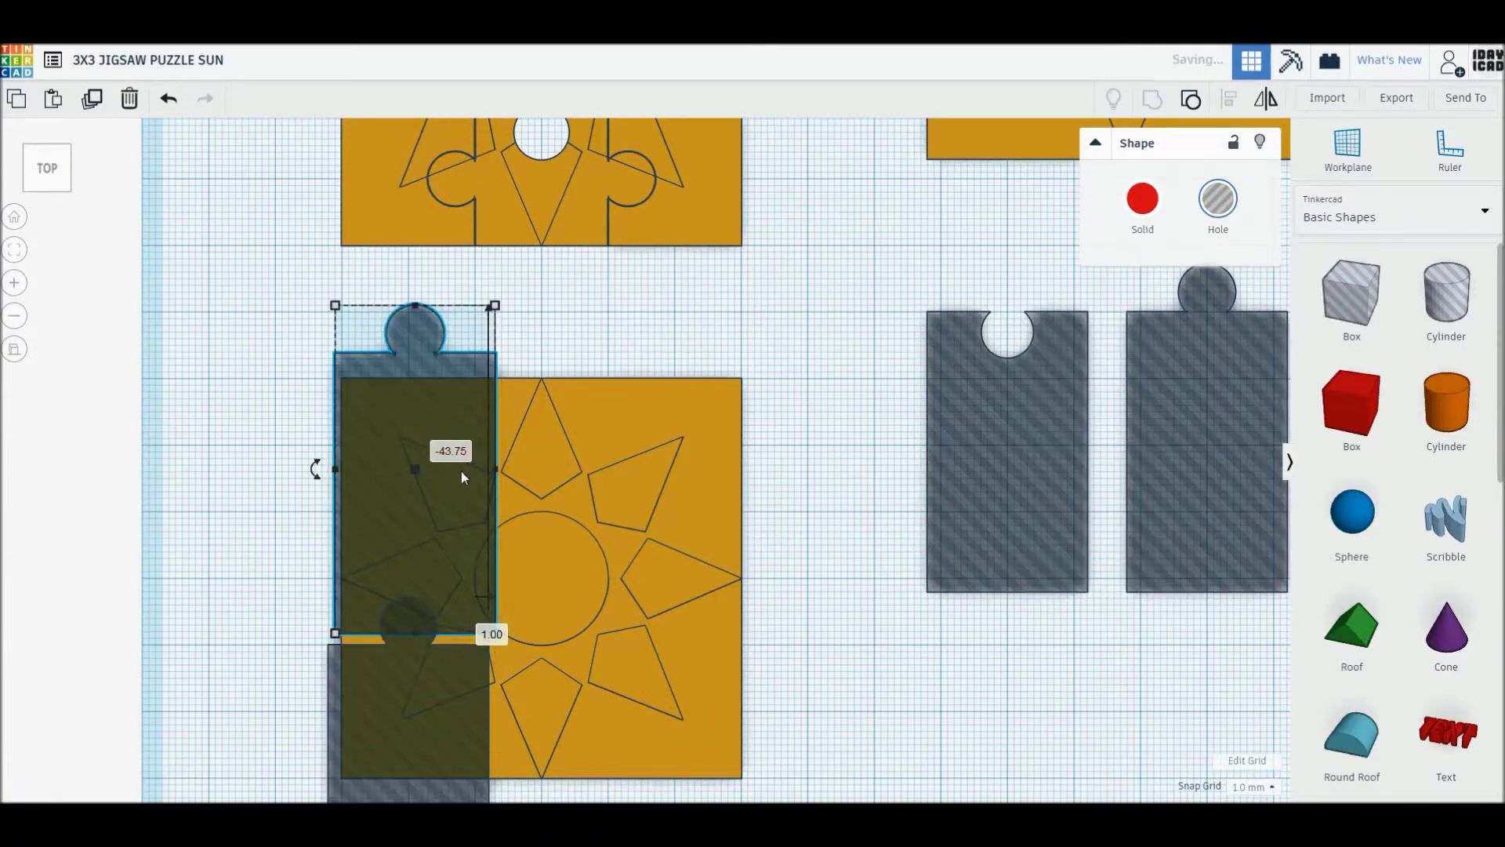
key("m")
left_click(315, 469)
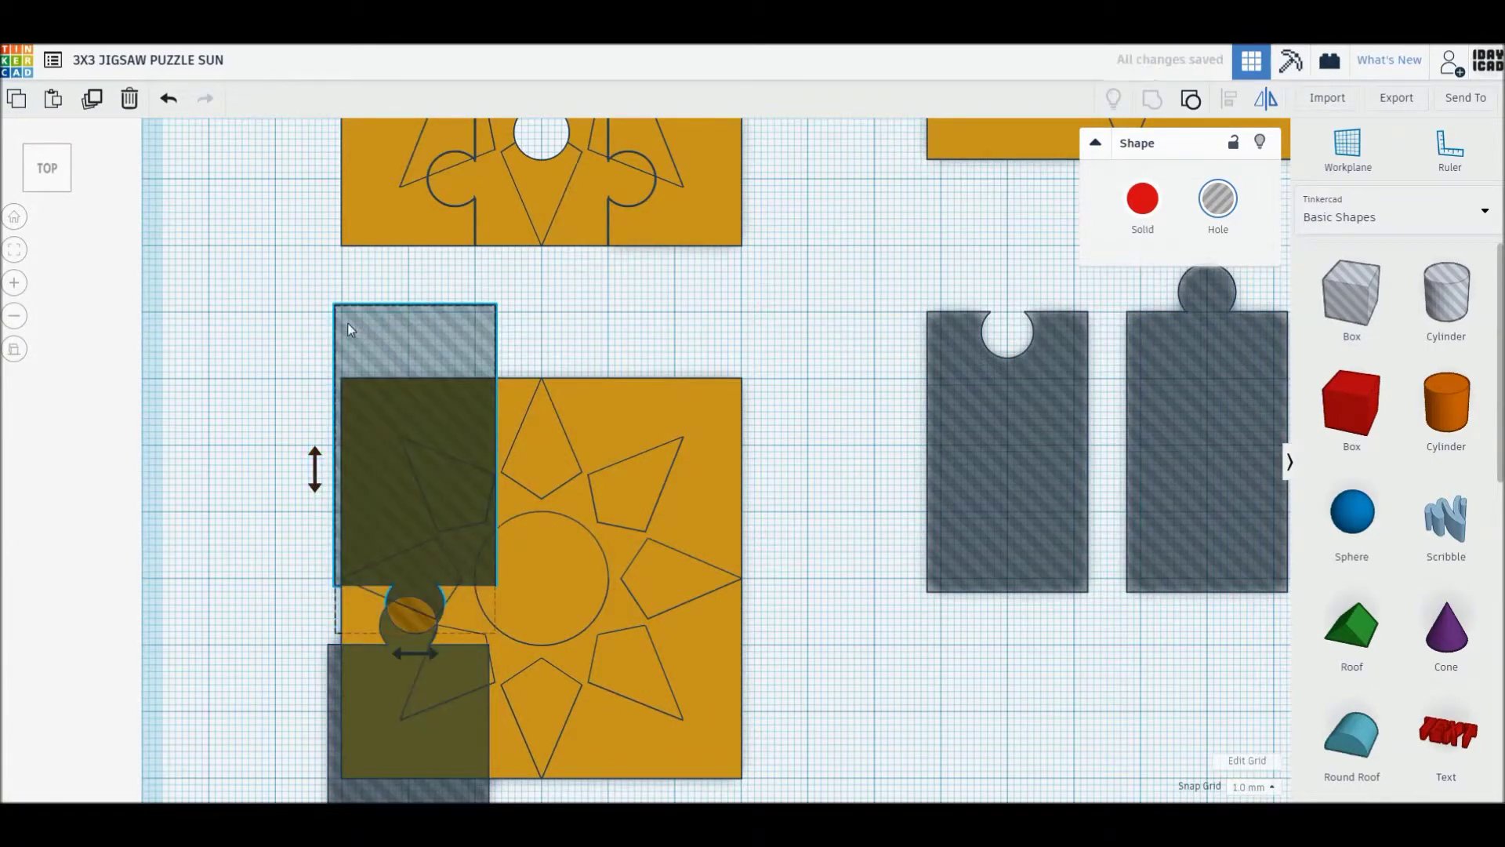
left_click_drag(357, 335, 340, 249)
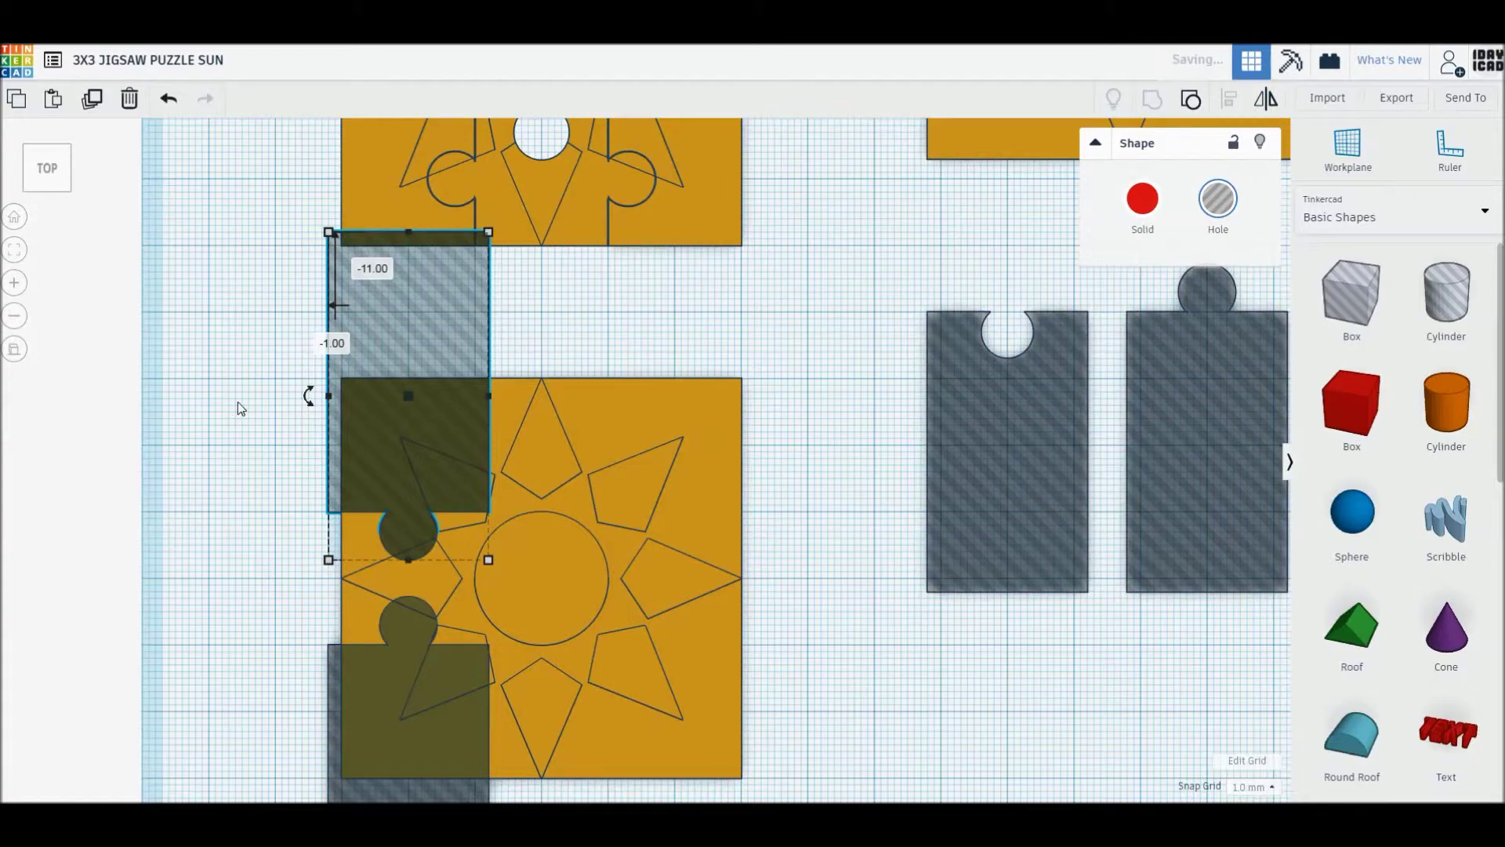
Rotate another notched hole piece to face left and set it over the tile's right side
left_click_drag(1035, 427, 746, 555)
left_click_drag(655, 591, 739, 651)
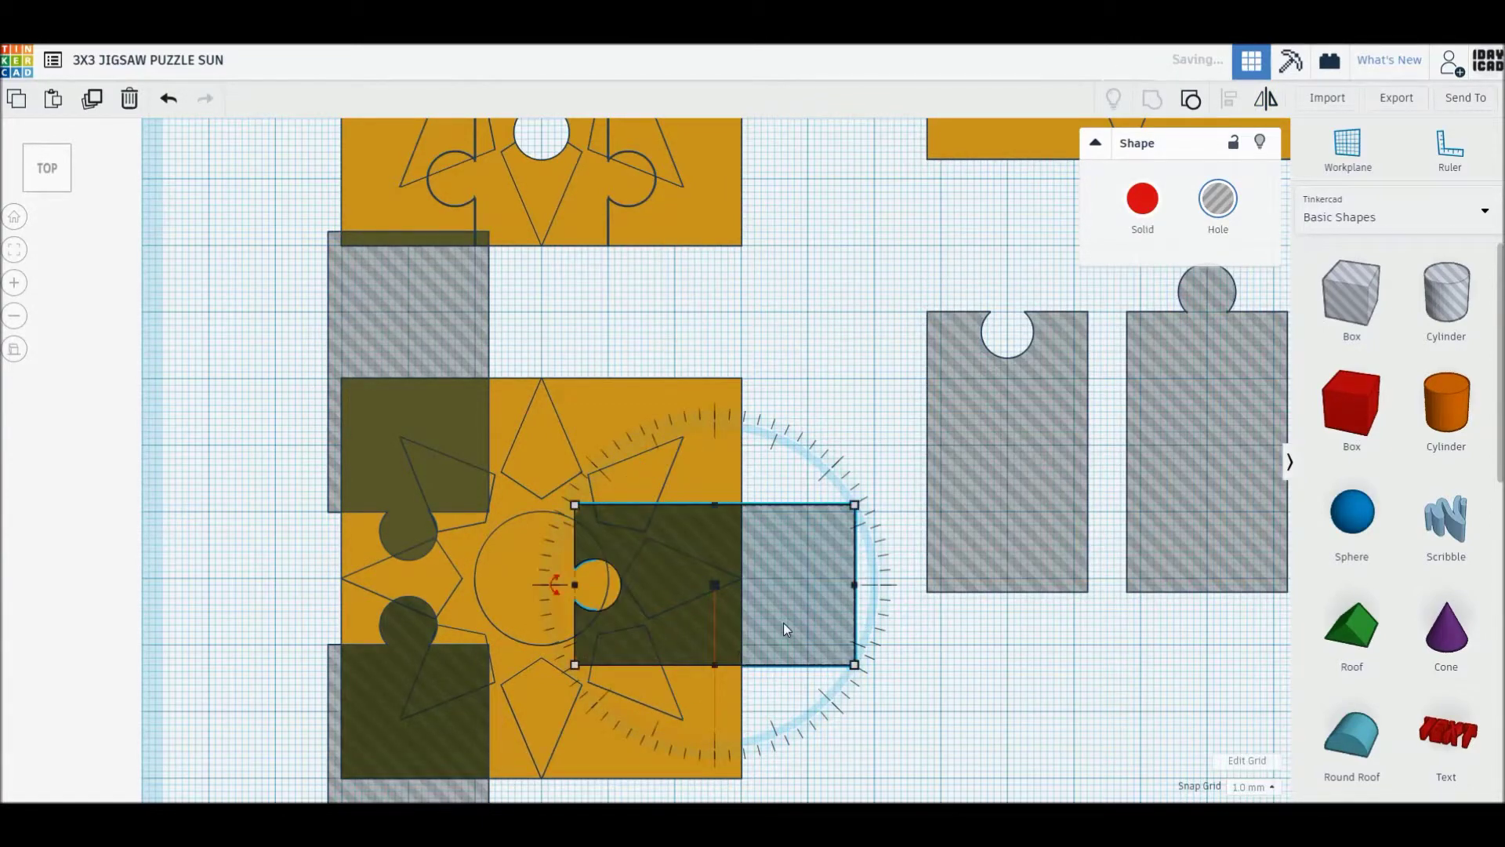
left_click_drag(824, 580, 727, 577)
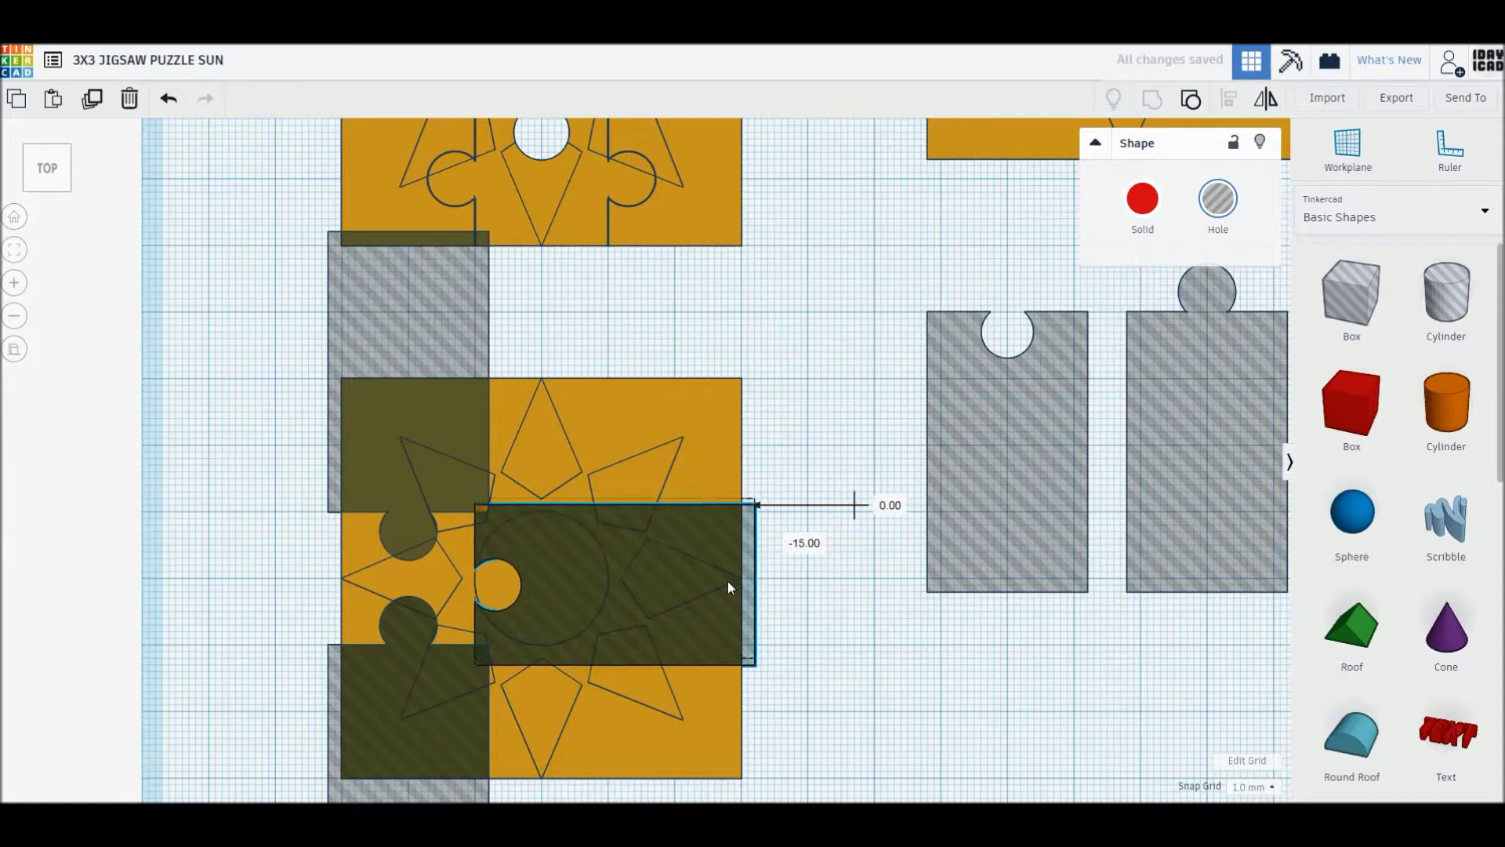
left_click_drag(728, 577, 727, 576)
Add a box hole 35 wide over the tile, then group everything to cut the piece
left_click_drag(1351, 298, 547, 445)
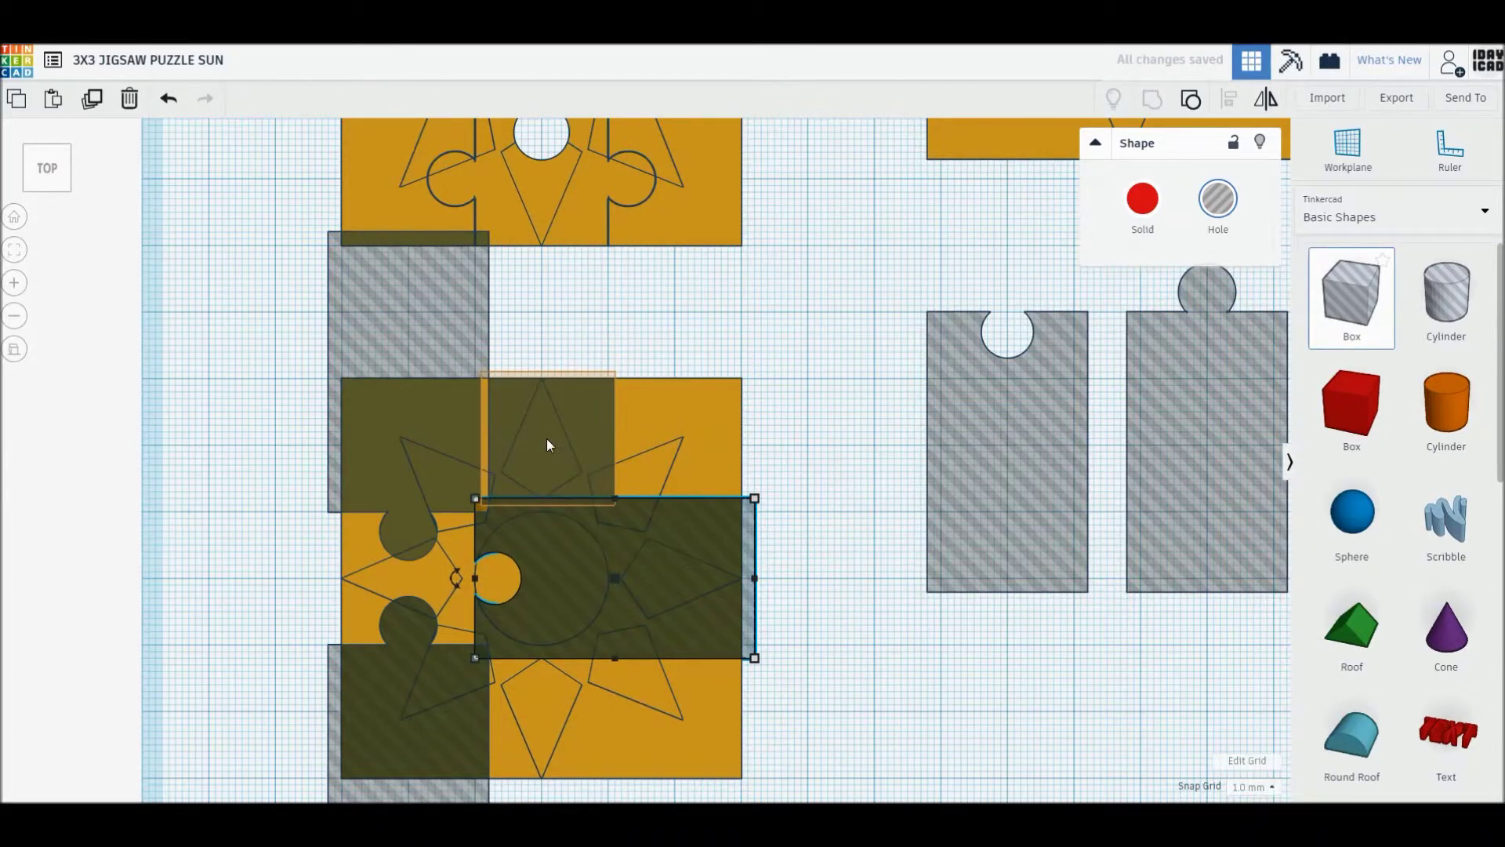
left_click_drag(615, 438, 745, 441)
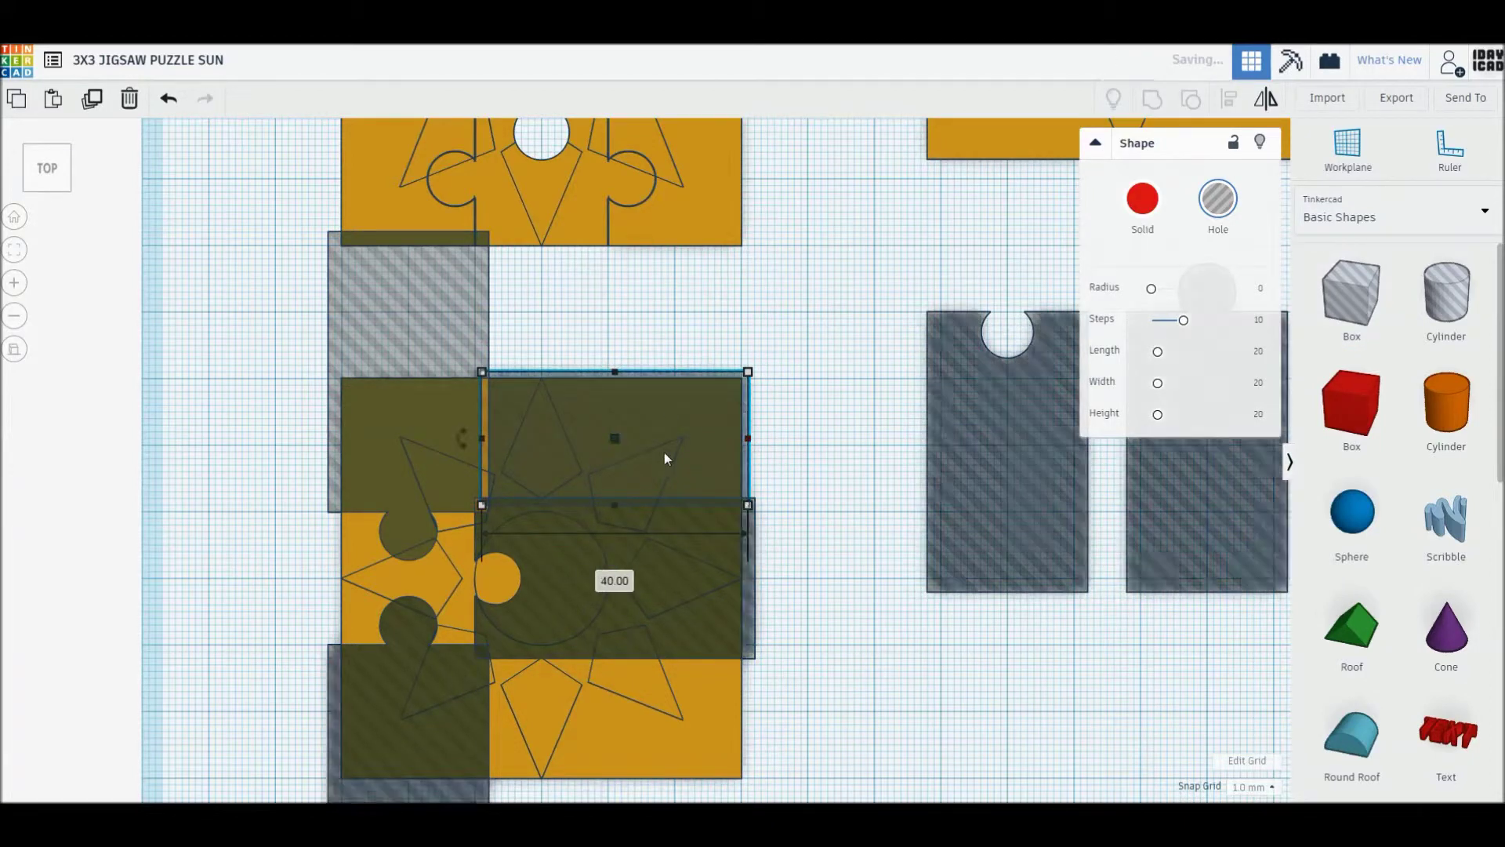
left_click_drag(665, 453, 659, 685)
left_click_drag(662, 687, 662, 684)
mouse_move(254, 396)
left_mouse_down()
mouse_move(593, 692)
mouse_move(586, 666)
left_mouse_up()
key("ctrl+g")
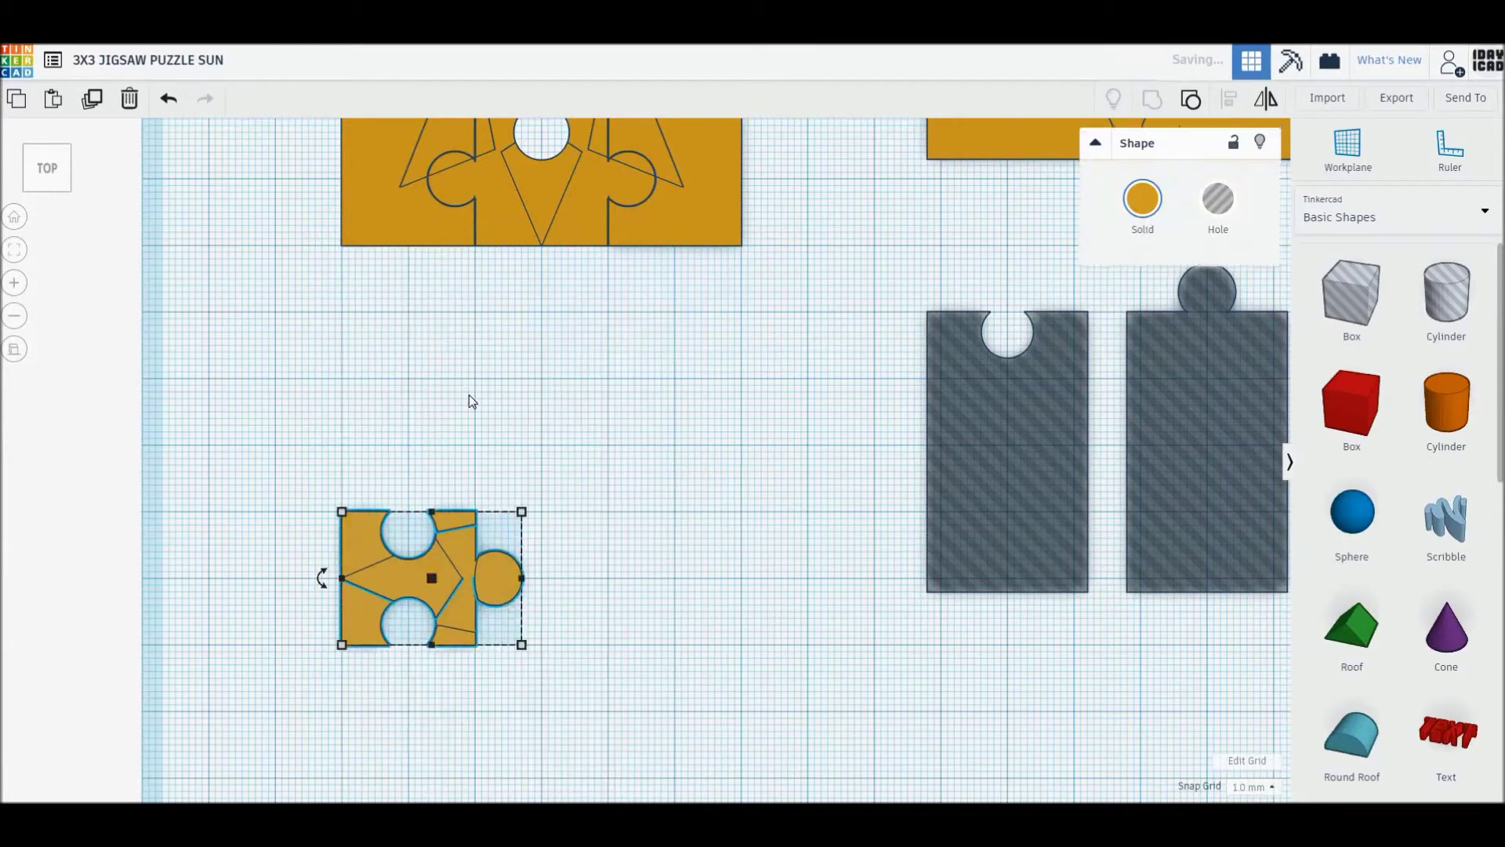
Carry the new piece up and fit it into the puzzle's centre gap
middle_click_drag(468, 393, 500, 525)
left_click_drag(411, 666, 425, 298)
middle_click_drag(427, 310, 430, 616)
mouse_move(424, 635)
left_mouse_down()
mouse_move(401, 505)
mouse_move(614, 490)
left_mouse_up()
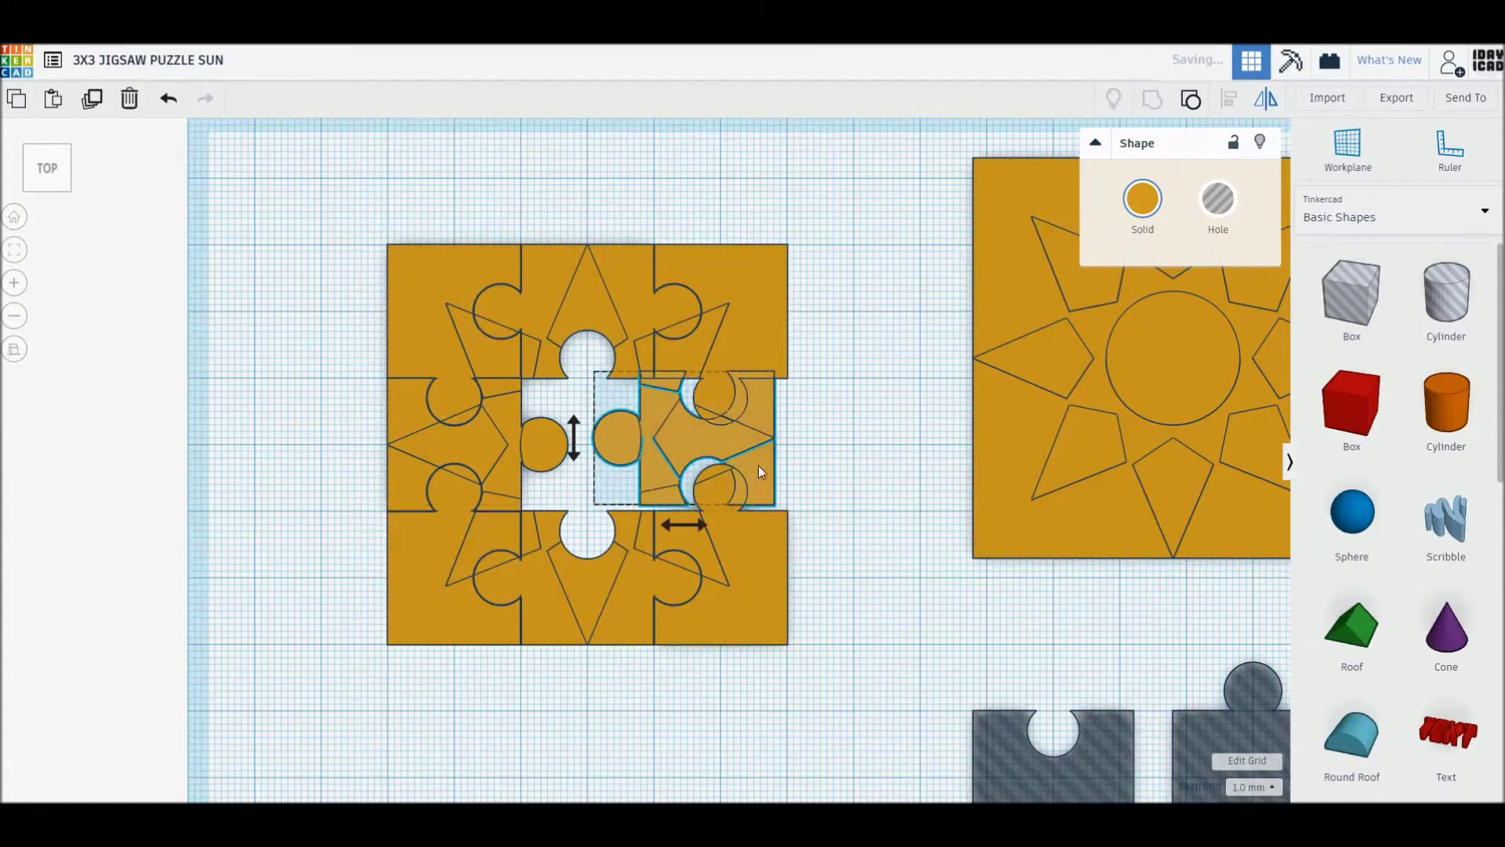
left_click_drag(751, 474, 778, 467)
left_click(876, 533)
Move the full spare sun tile to sit below the assembled puzzle
middle_click_drag(837, 609, 813, 423)
mouse_move(1069, 335)
left_mouse_down()
mouse_move(771, 608)
mouse_move(531, 773)
left_mouse_up()
middle_click_drag(531, 773, 587, 486)
left_click_drag(778, 388, 732, 576)
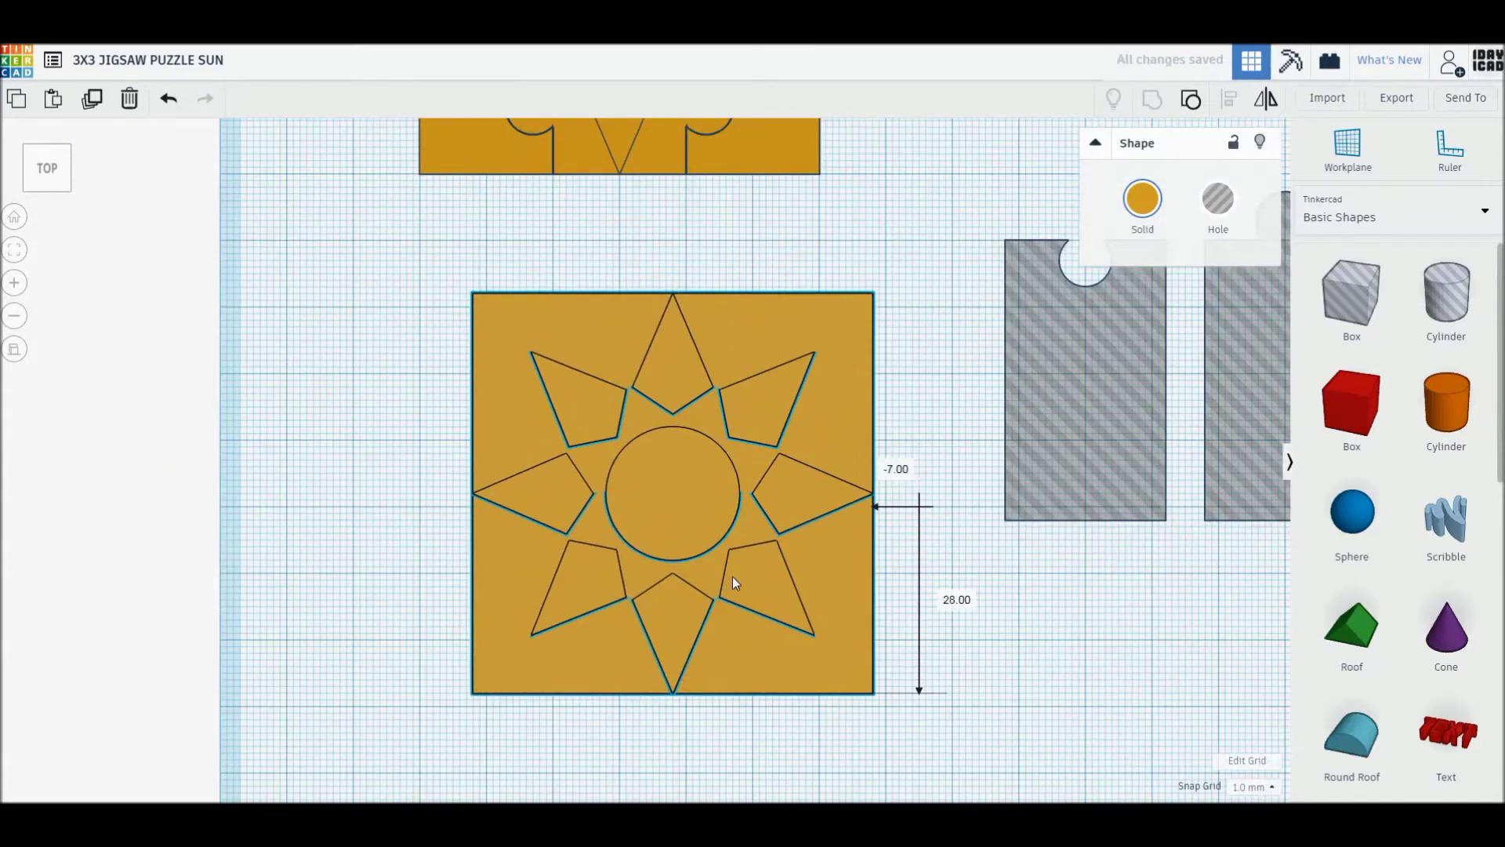
Place the flipped notched hole piece over the sun tile's top middle
left_click_drag(732, 577, 744, 586)
mouse_move(806, 472)
middle_mouse_down()
mouse_move(793, 666)
mouse_move(778, 641)
middle_mouse_up()
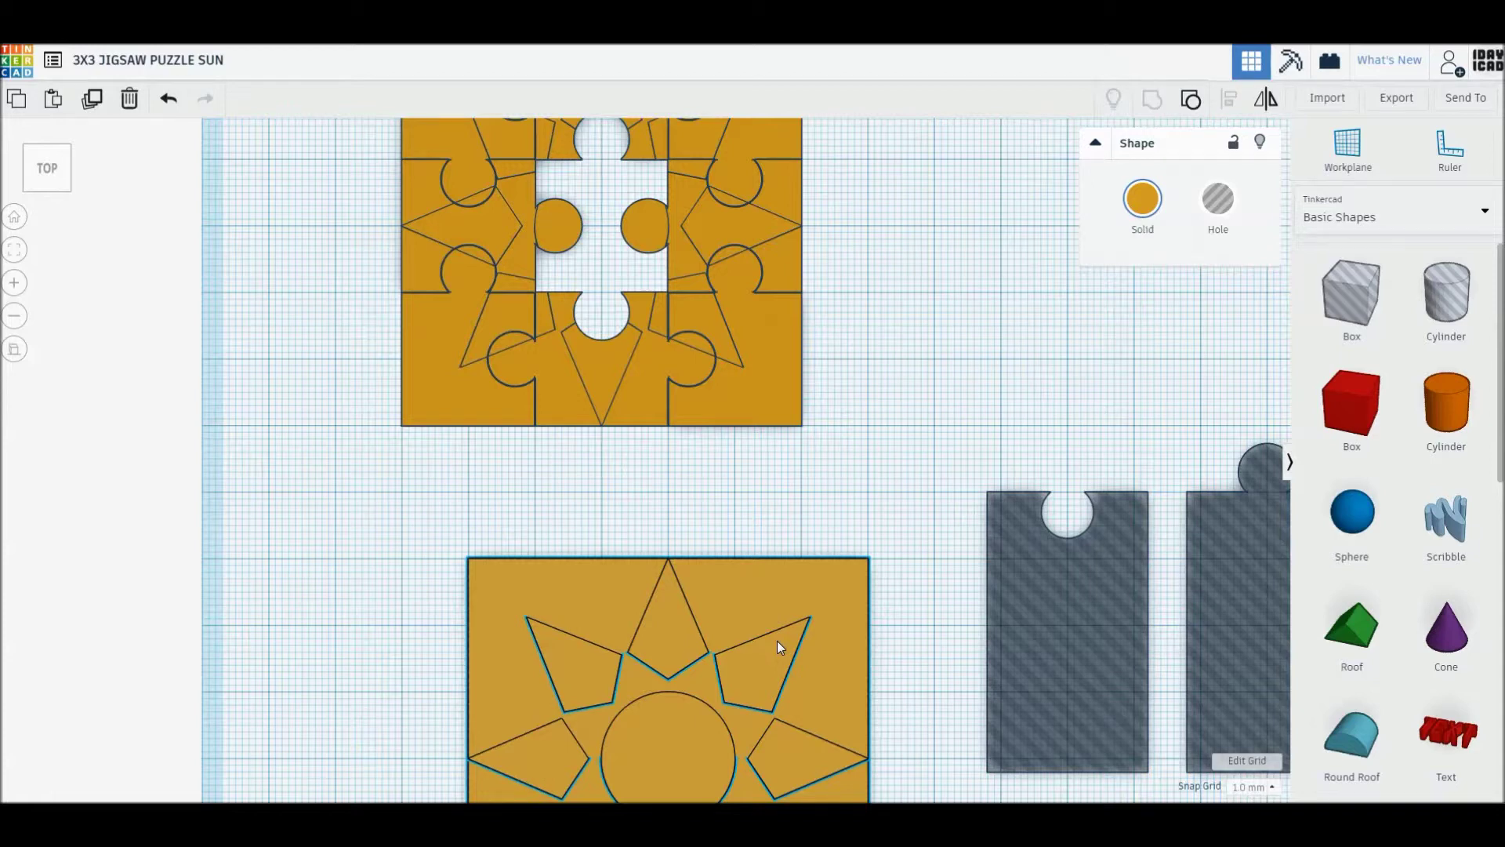
mouse_move(778, 641)
middle_mouse_down()
mouse_move(765, 684)
mouse_move(760, 563)
middle_mouse_up()
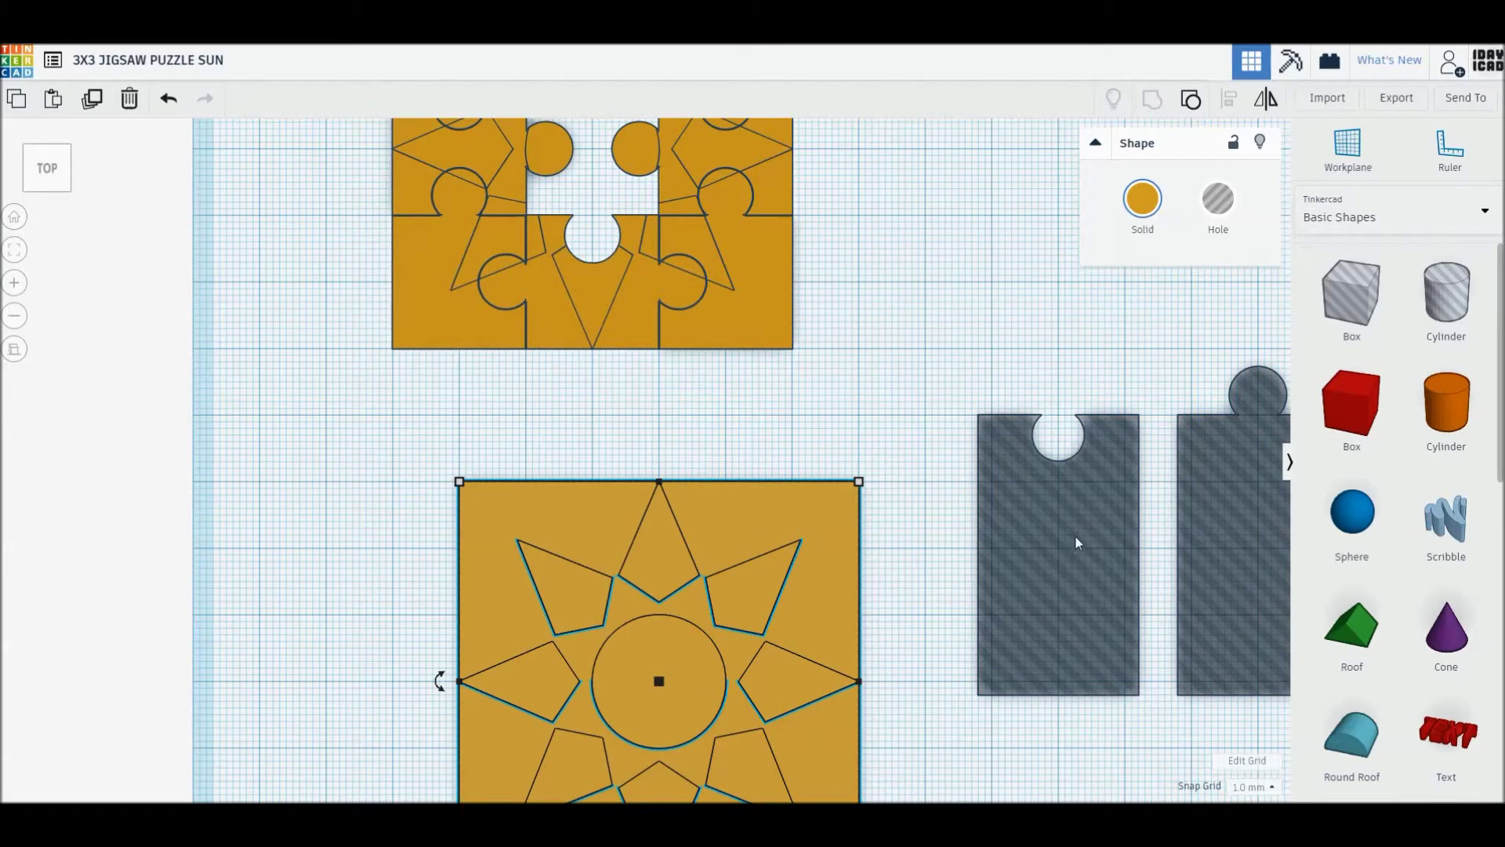
left_click_drag(1081, 570, 773, 566)
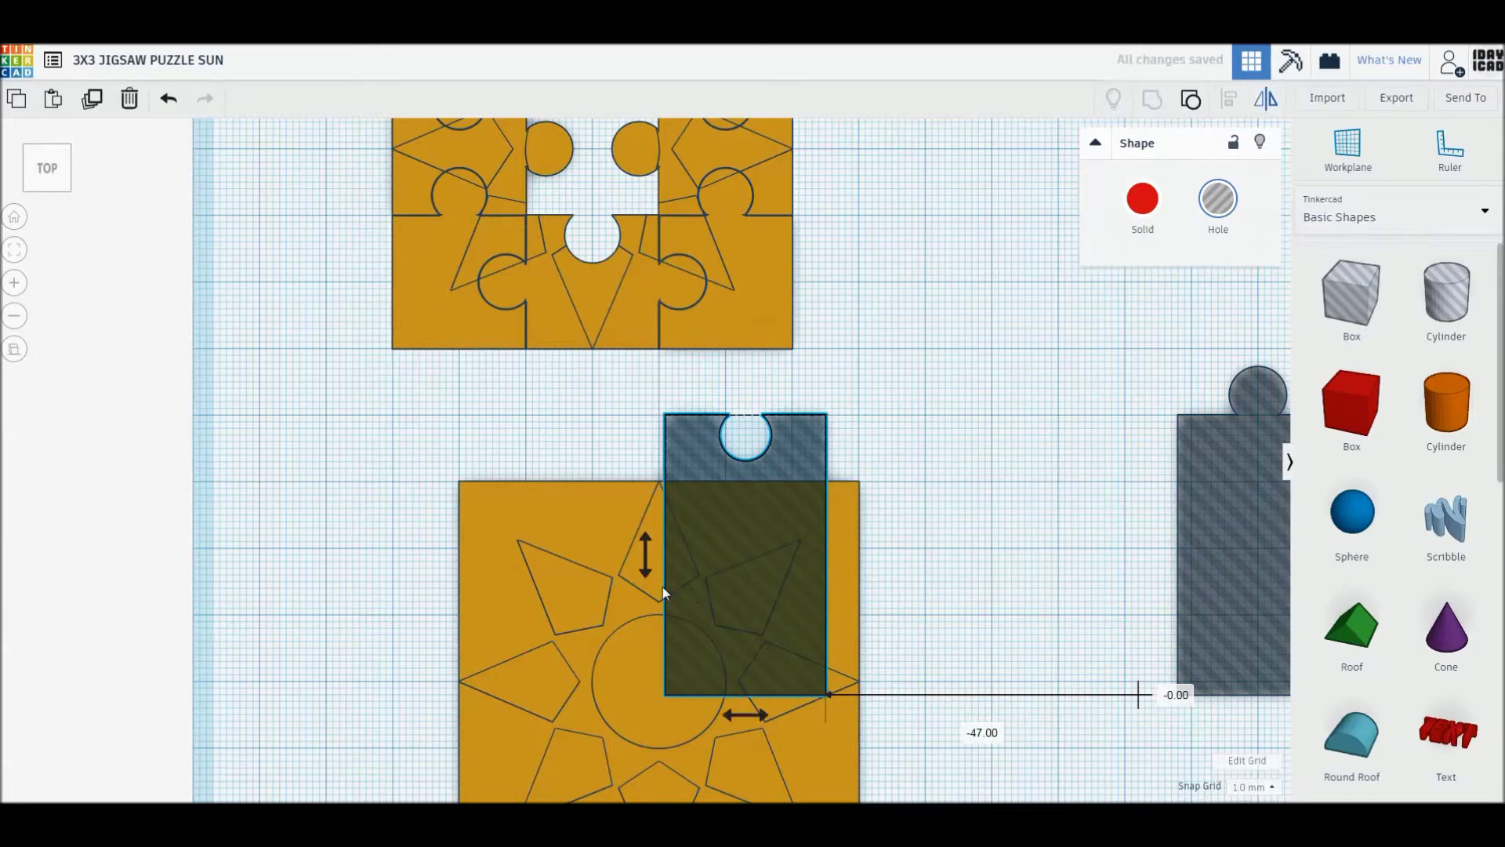
left_click_drag(794, 497, 682, 380)
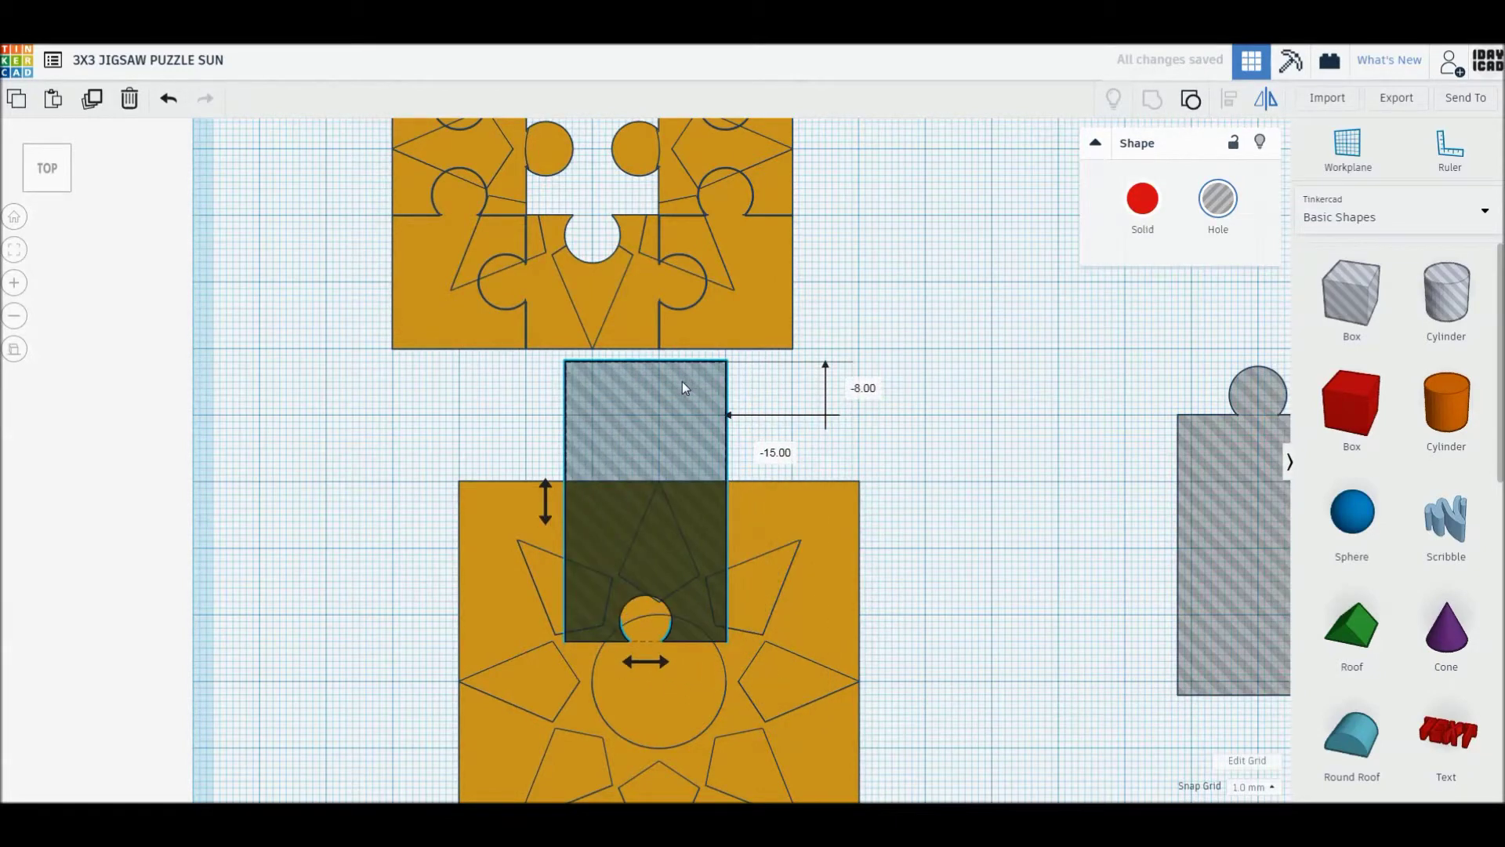
Move the tile and hole down together and raise the hole slightly into position
middle_click_drag(793, 550, 790, 448)
left_click_drag(980, 605, 637, 429)
mouse_move(789, 471)
left_mouse_down()
mouse_move(801, 524)
mouse_move(787, 547)
left_mouse_up()
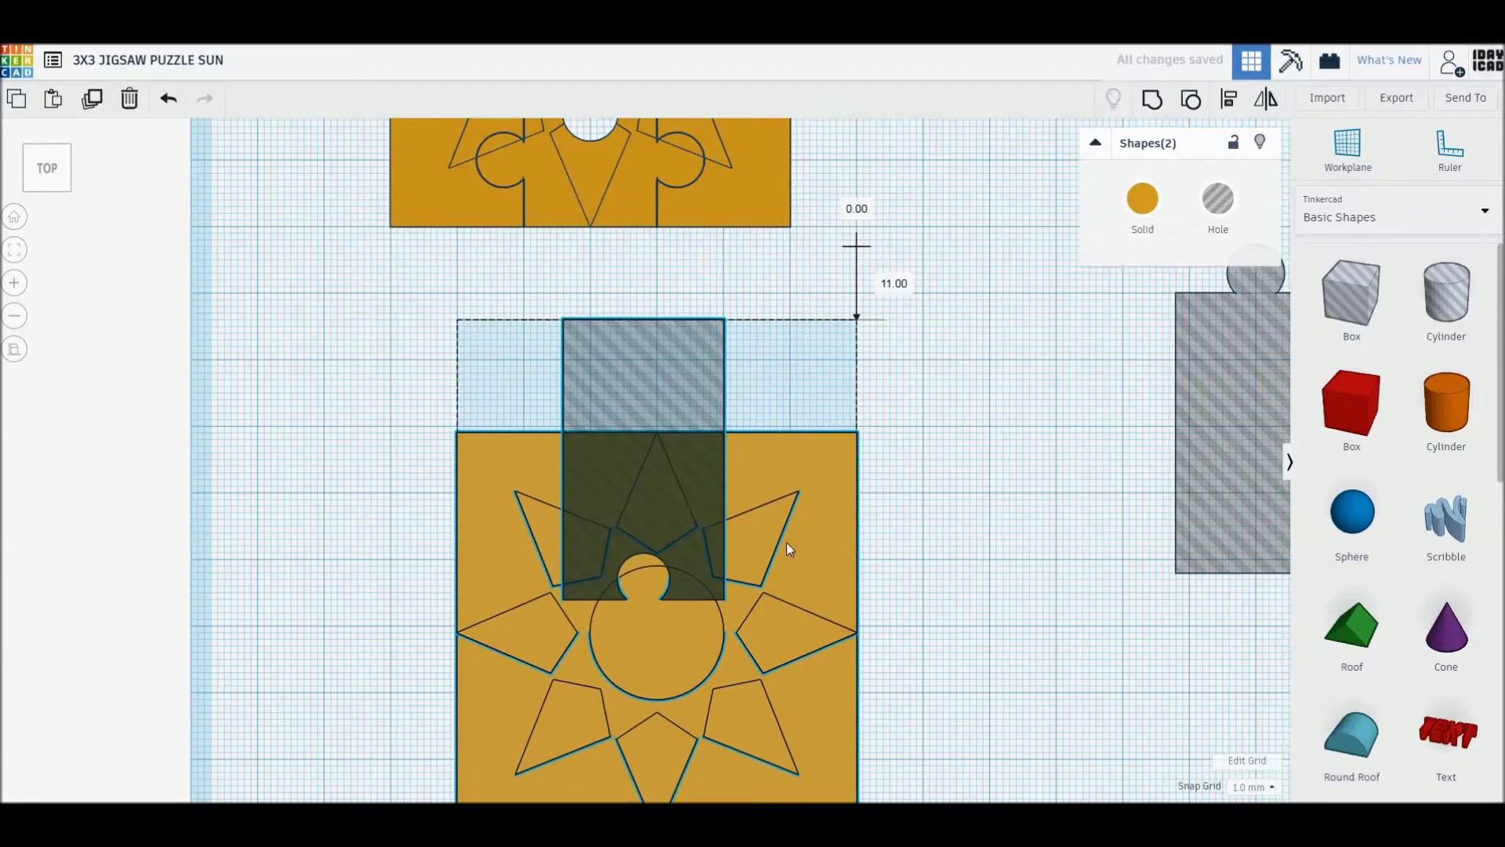
left_click(939, 569)
left_click_drag(651, 341, 665, 309)
left_click(900, 398)
mouse_move(899, 395)
middle_mouse_down()
mouse_move(900, 424)
mouse_move(900, 318)
middle_mouse_up()
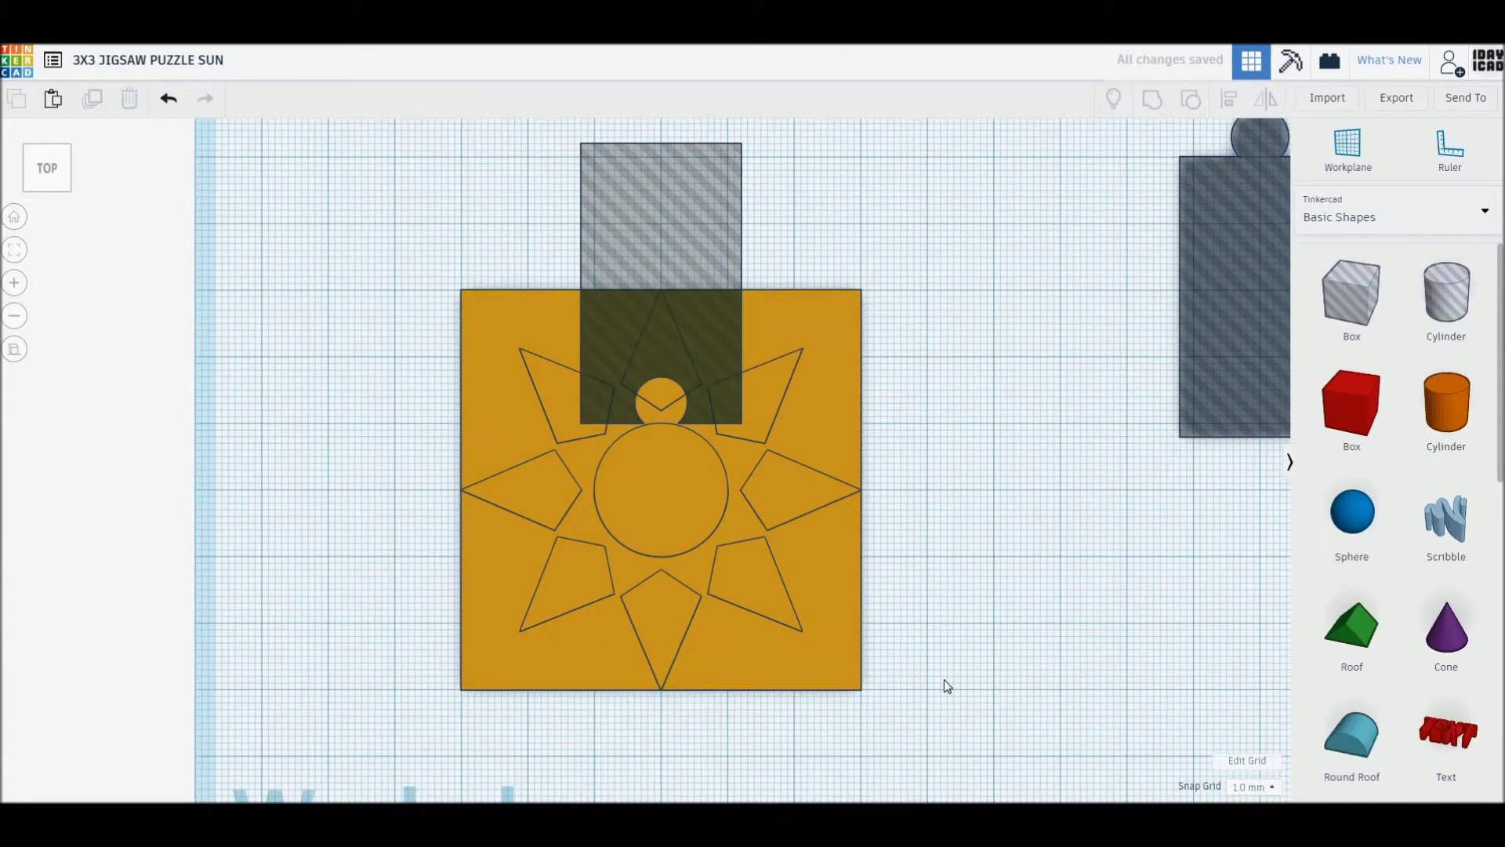
Copy the top hole to the tile's bottom, nudged up 1 mm and flipped vertically
middle_click_drag(946, 686, 944, 642)
left_click_drag(700, 227, 703, 651, "alt")
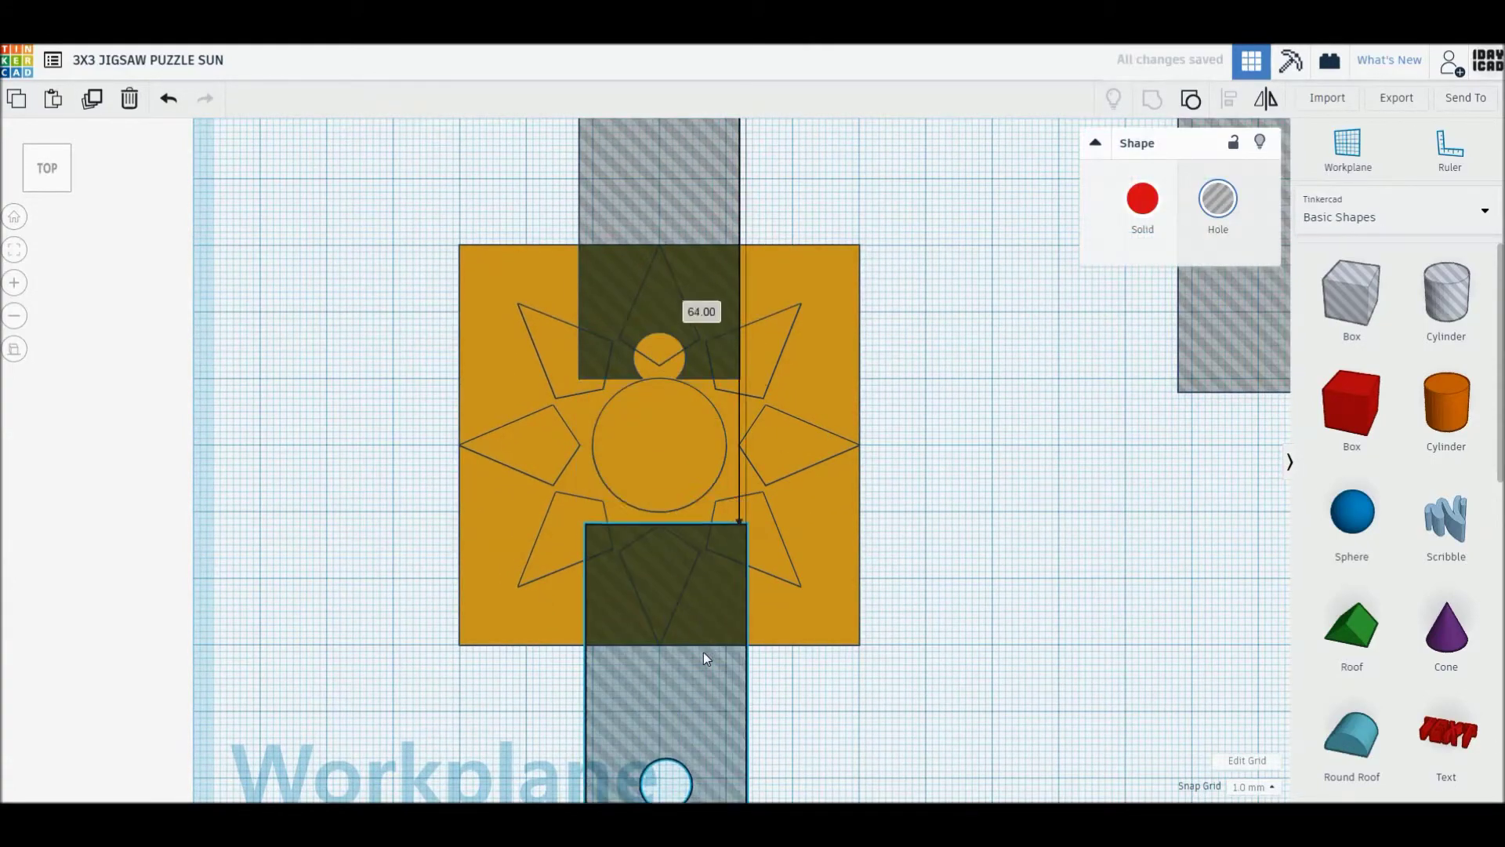
key("Up")
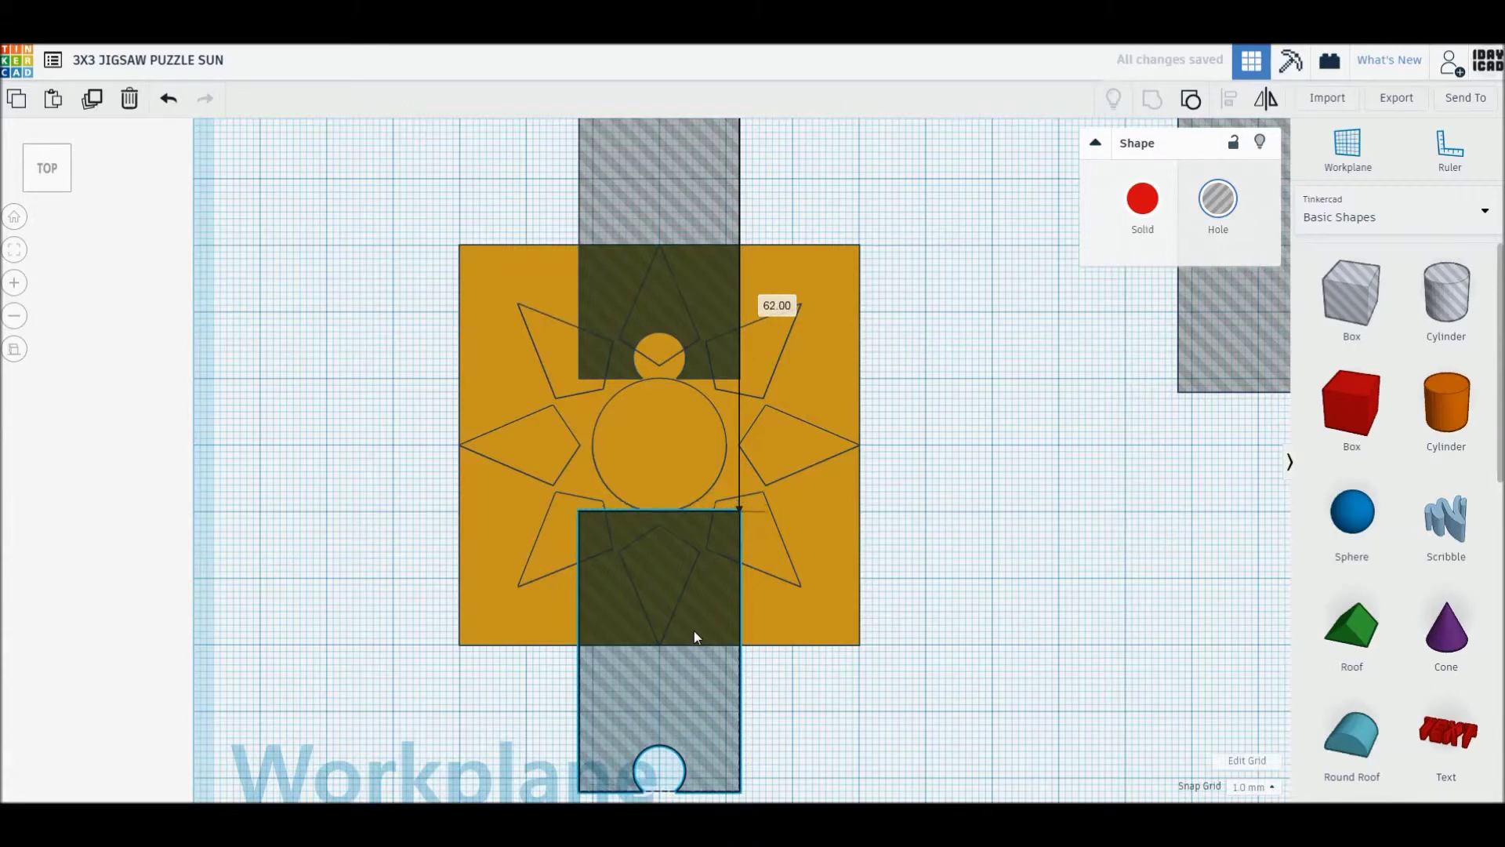
left_click(559, 651)
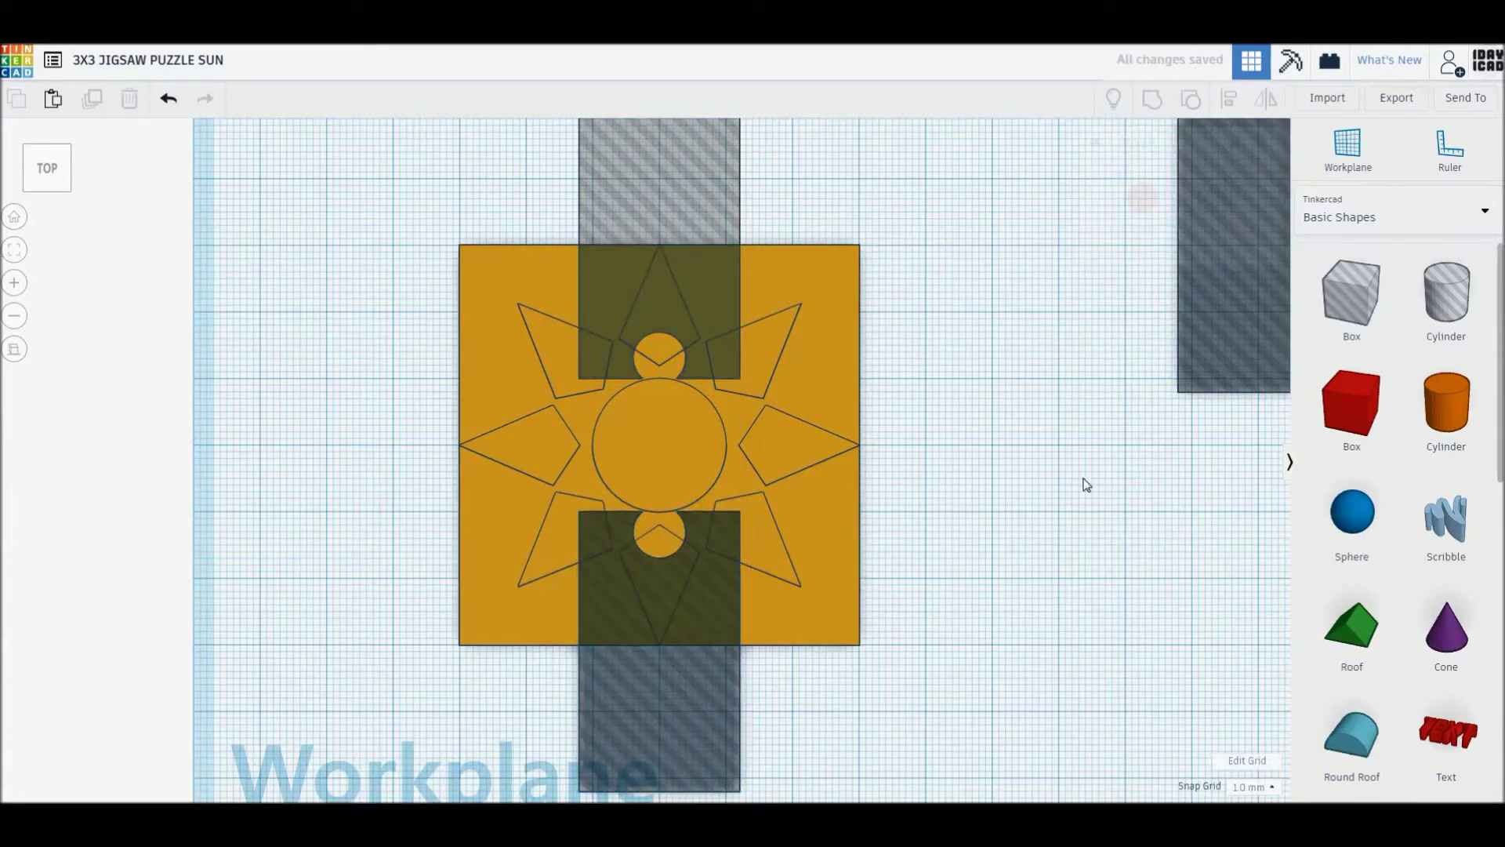
Rotate hole boxes sideways and place them on the tile's right and left sides
mouse_move(1204, 345)
left_mouse_down("alt")
mouse_move(869, 524)
mouse_move(828, 488)
left_mouse_up("alt")
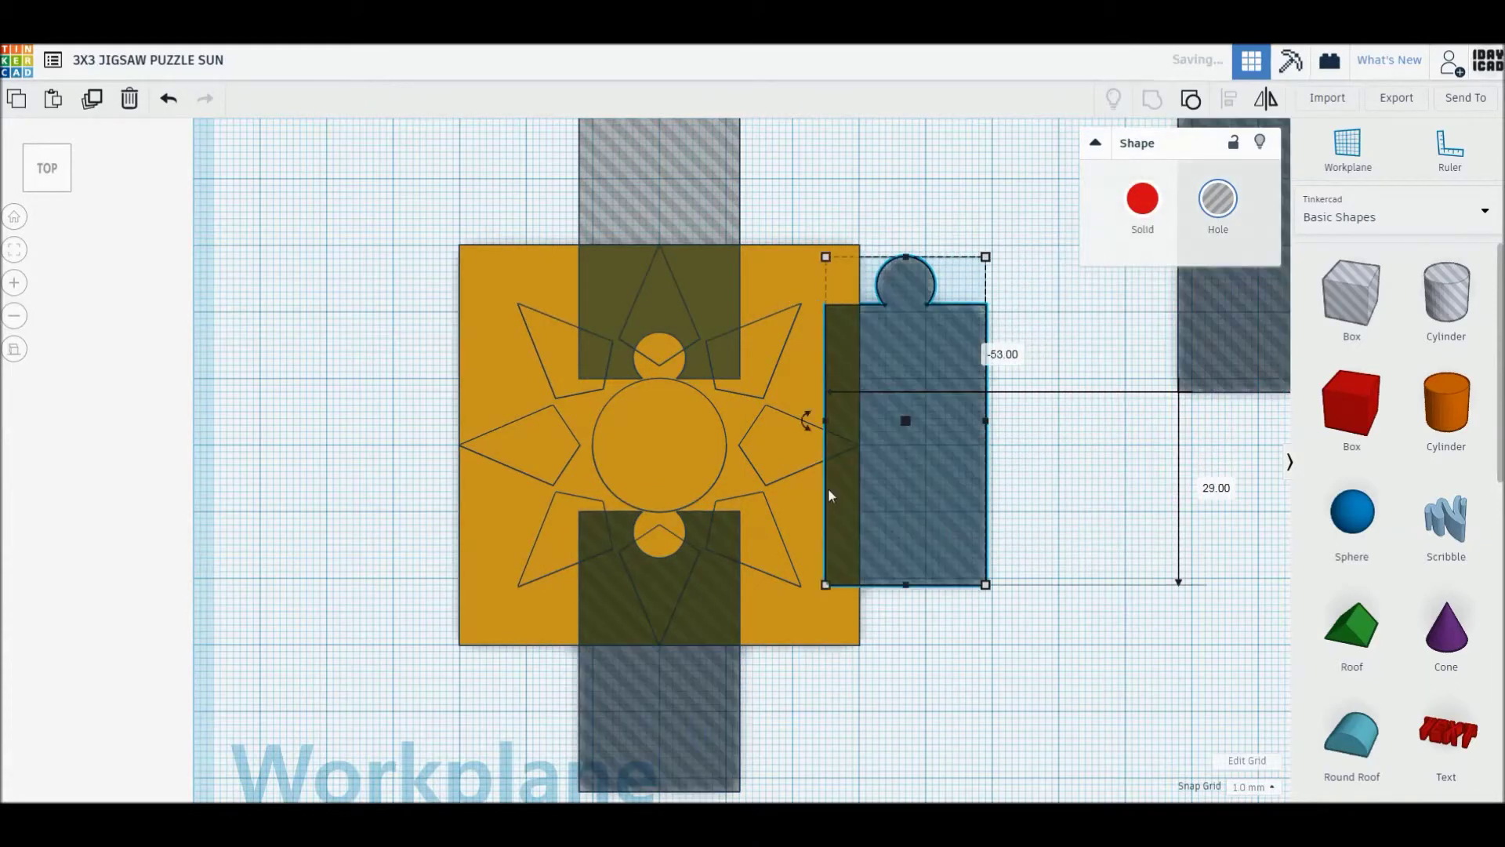
mouse_move(801, 424)
left_mouse_down()
mouse_move(839, 488)
mouse_move(913, 510)
left_mouse_up()
left_click_drag(1049, 430, 987, 441)
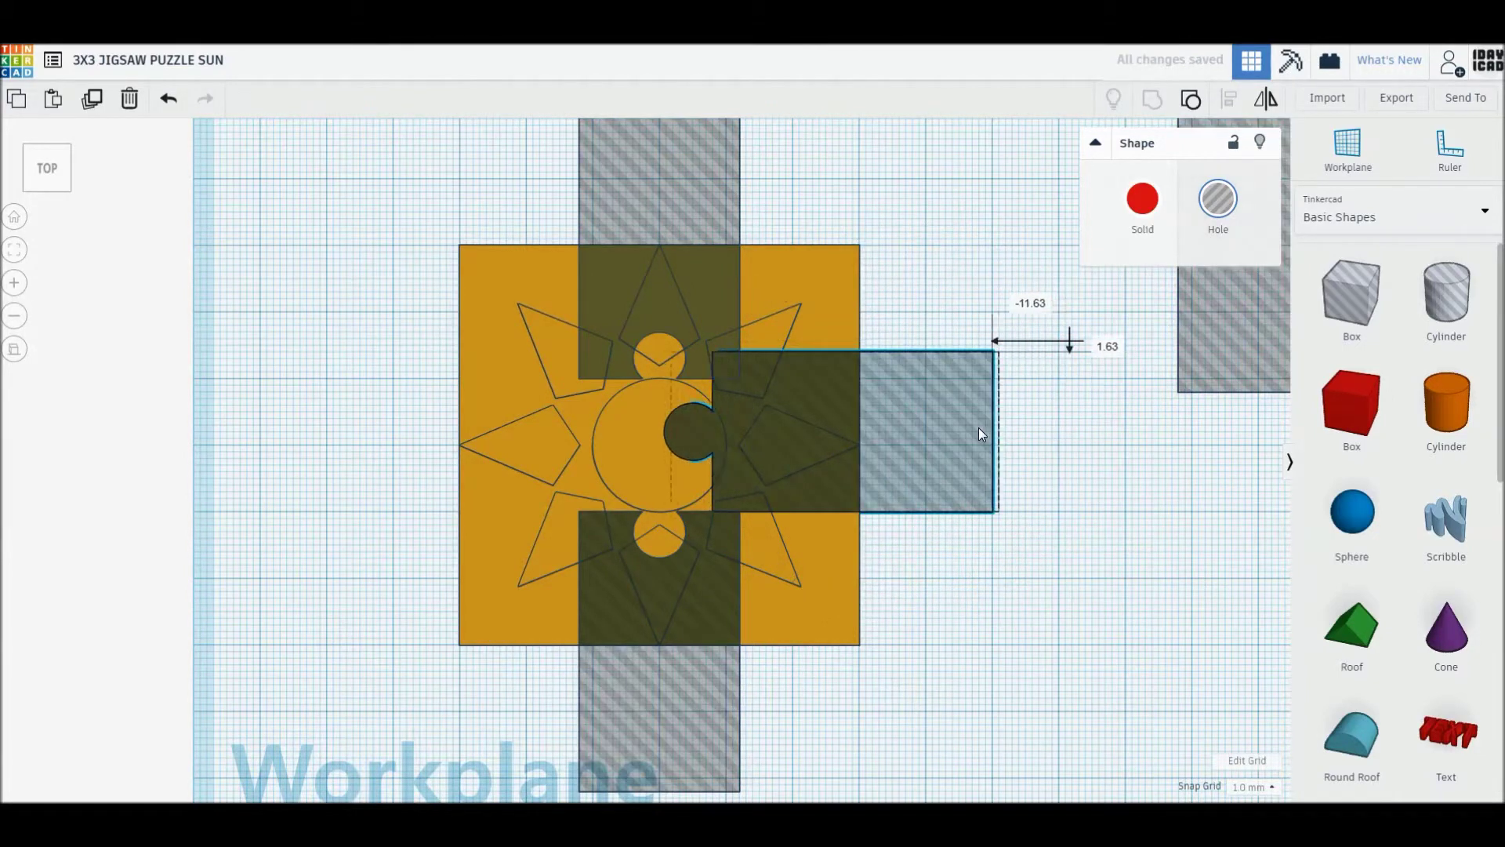
left_click_drag(983, 443, 457, 447)
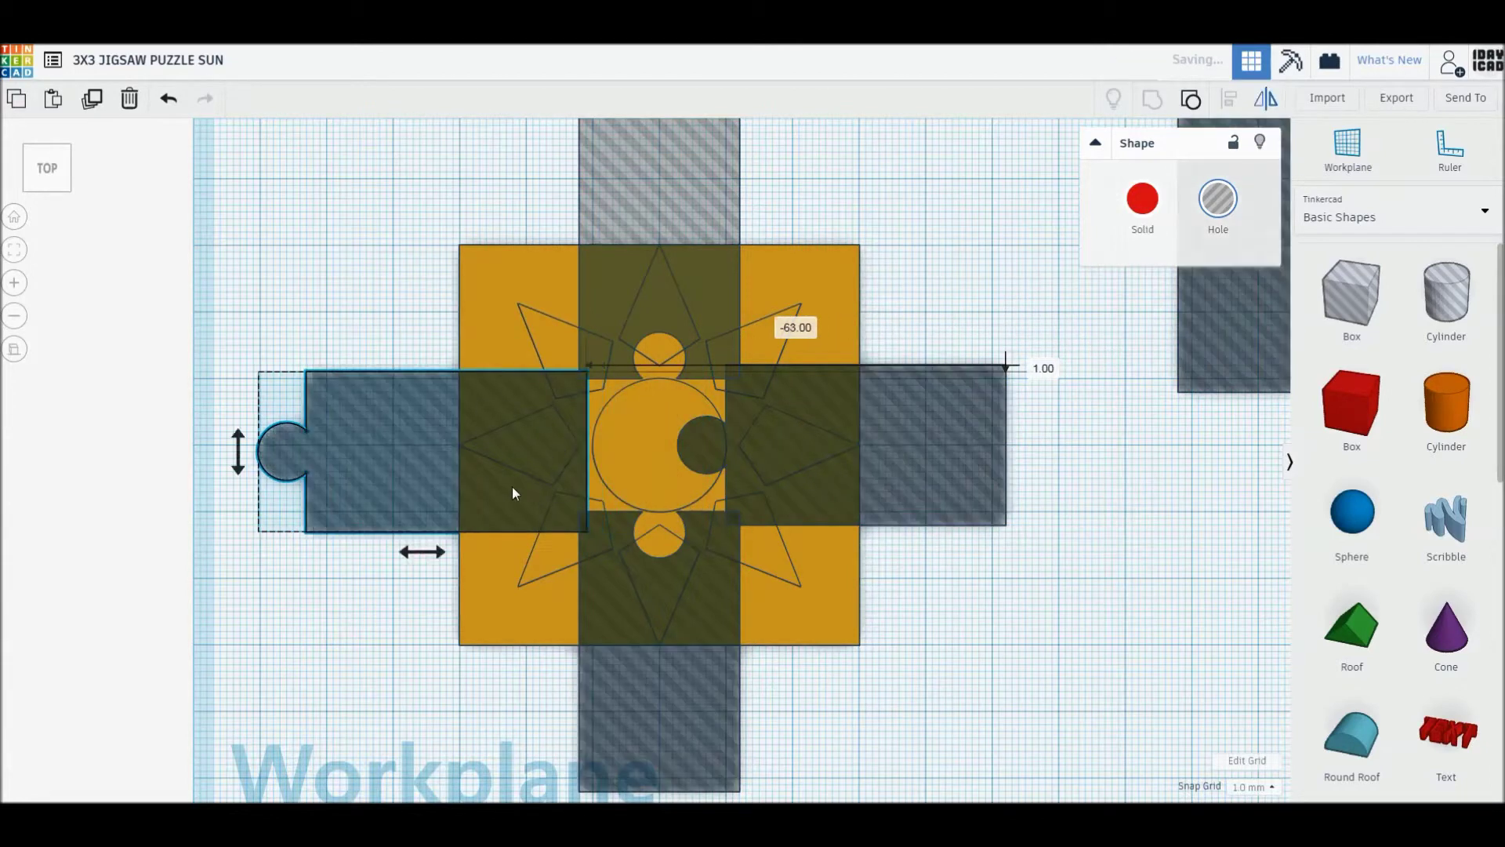
left_click(386, 576)
left_click_drag(280, 458, 321, 444)
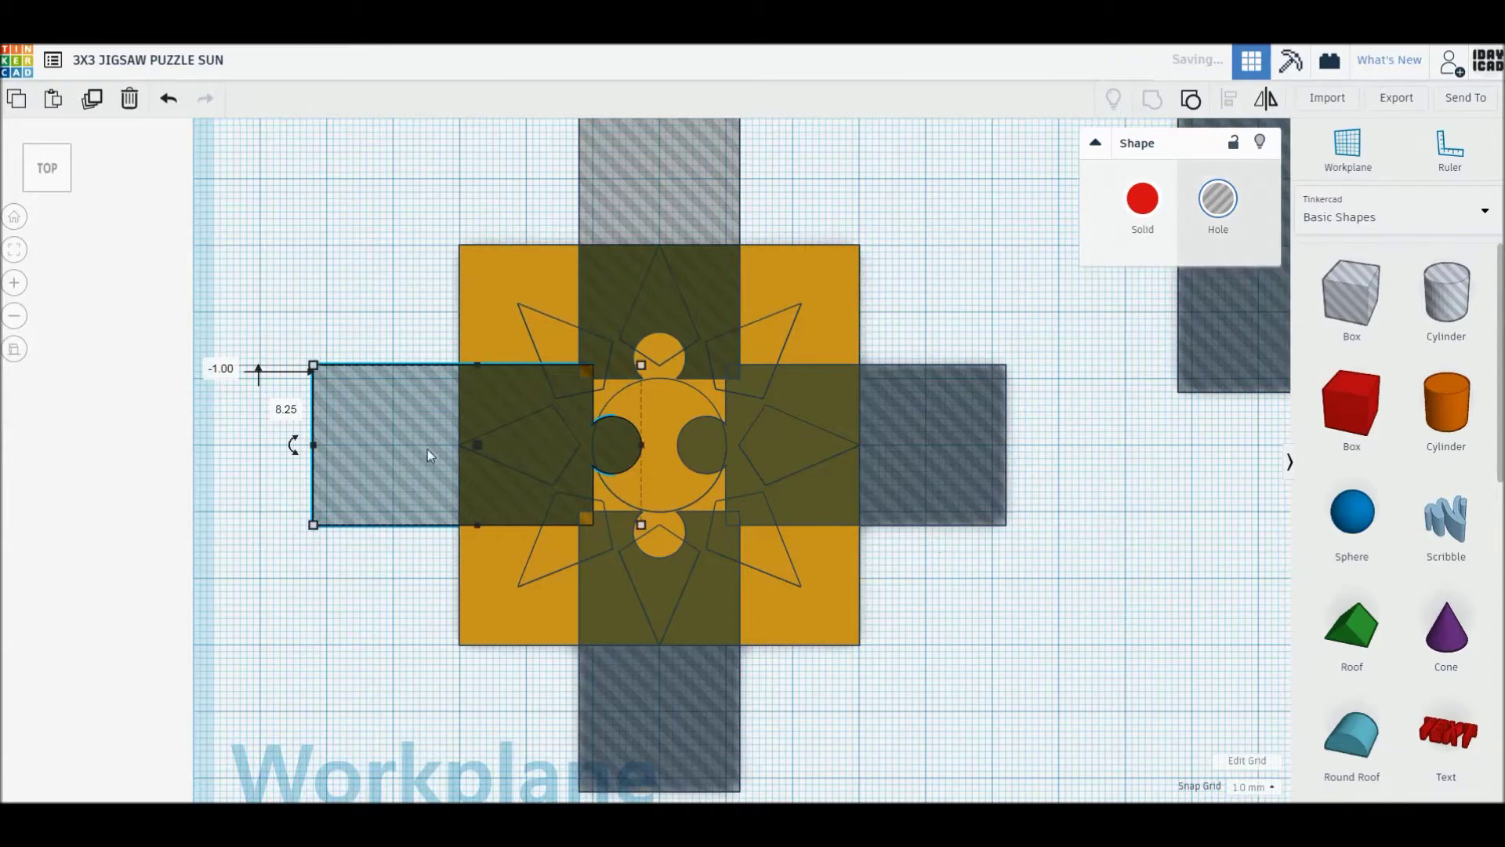
left_click(934, 537)
Delete the stray hole box and place a box over the tile's top-right corner
left_click(1239, 366)
key("Delete")
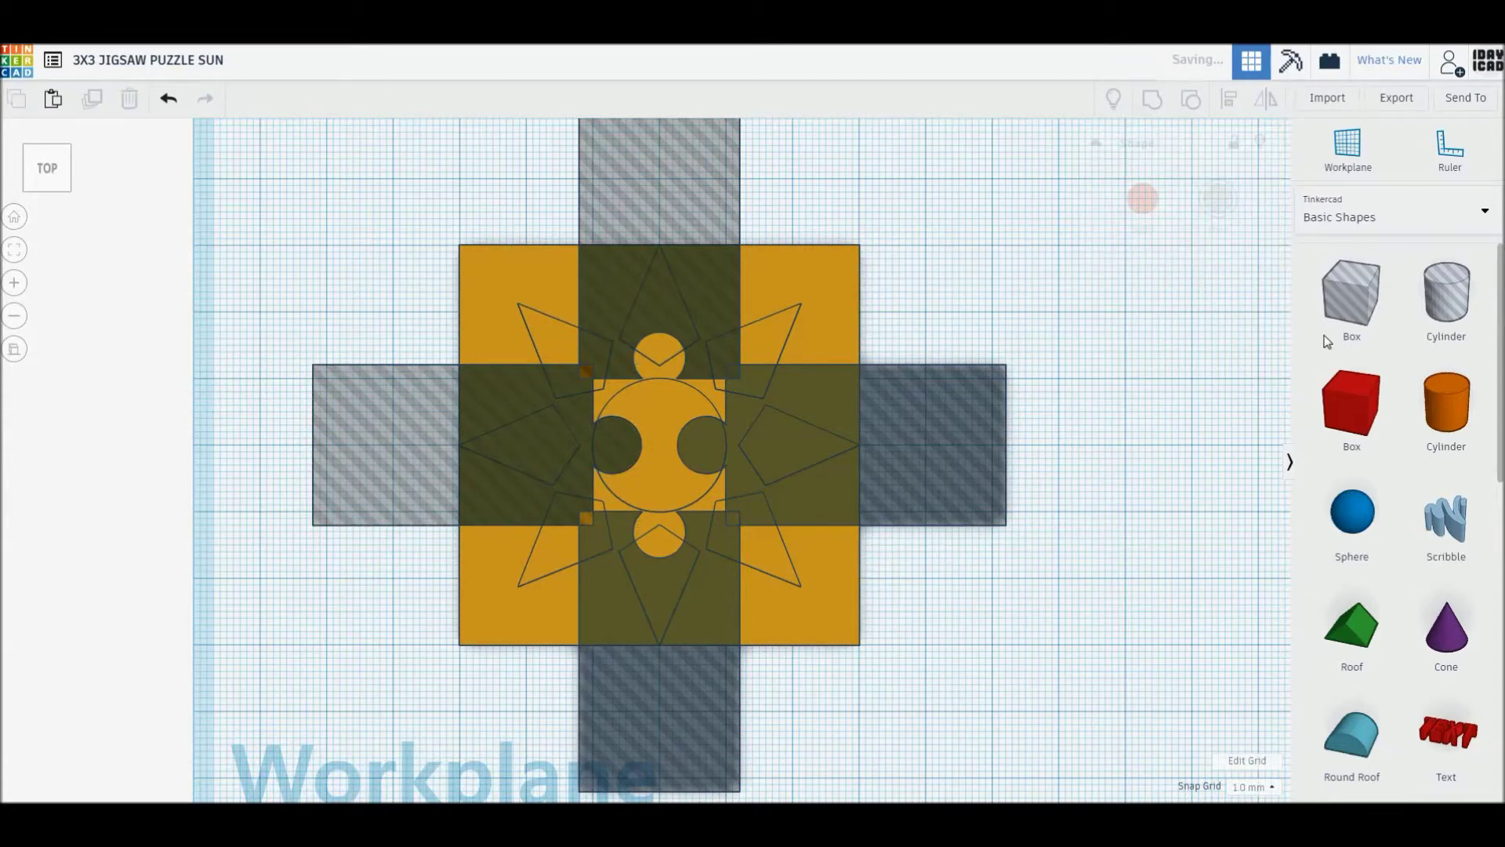
mouse_move(788, 320)
left_mouse_down()
mouse_move(800, 303)
mouse_move(566, 313)
left_mouse_up()
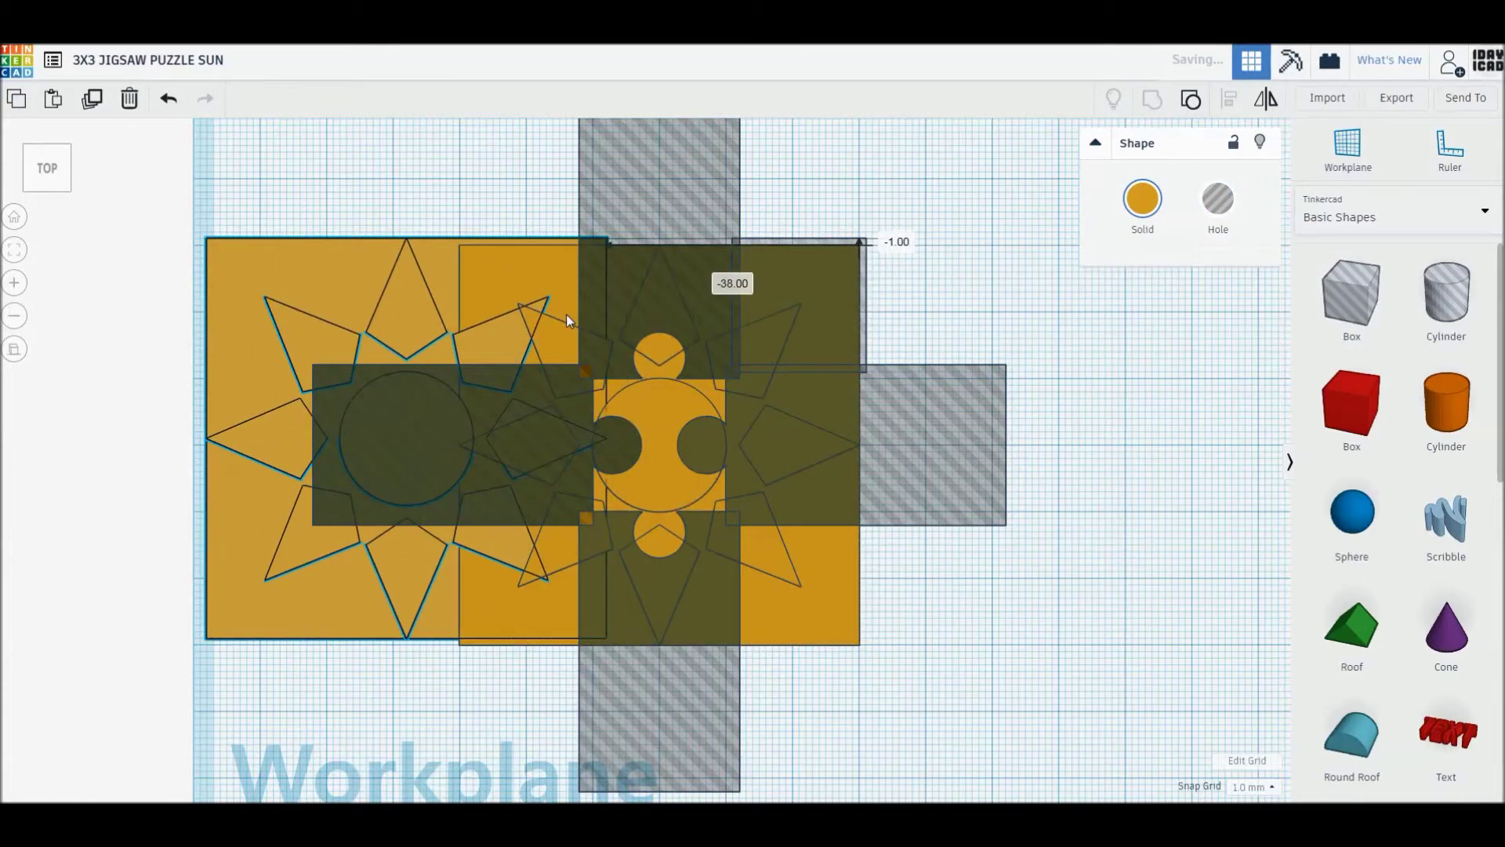
Copy the corner hole box to the top-left, then both top boxes to the bottom corners
key("ctrl+z")
left_click_drag(843, 328, 609, 318)
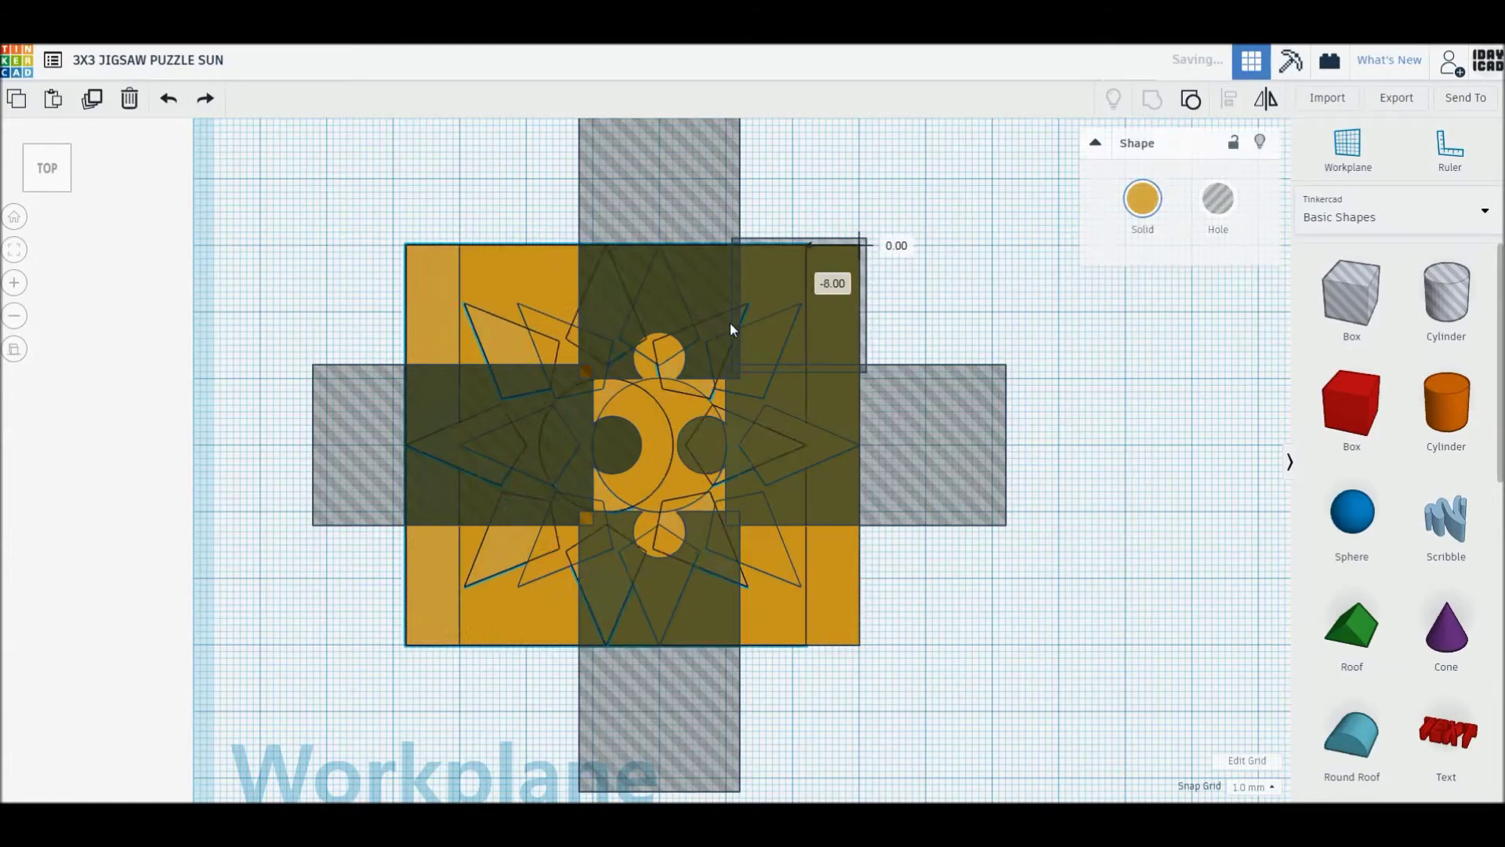
key("ctrl+z")
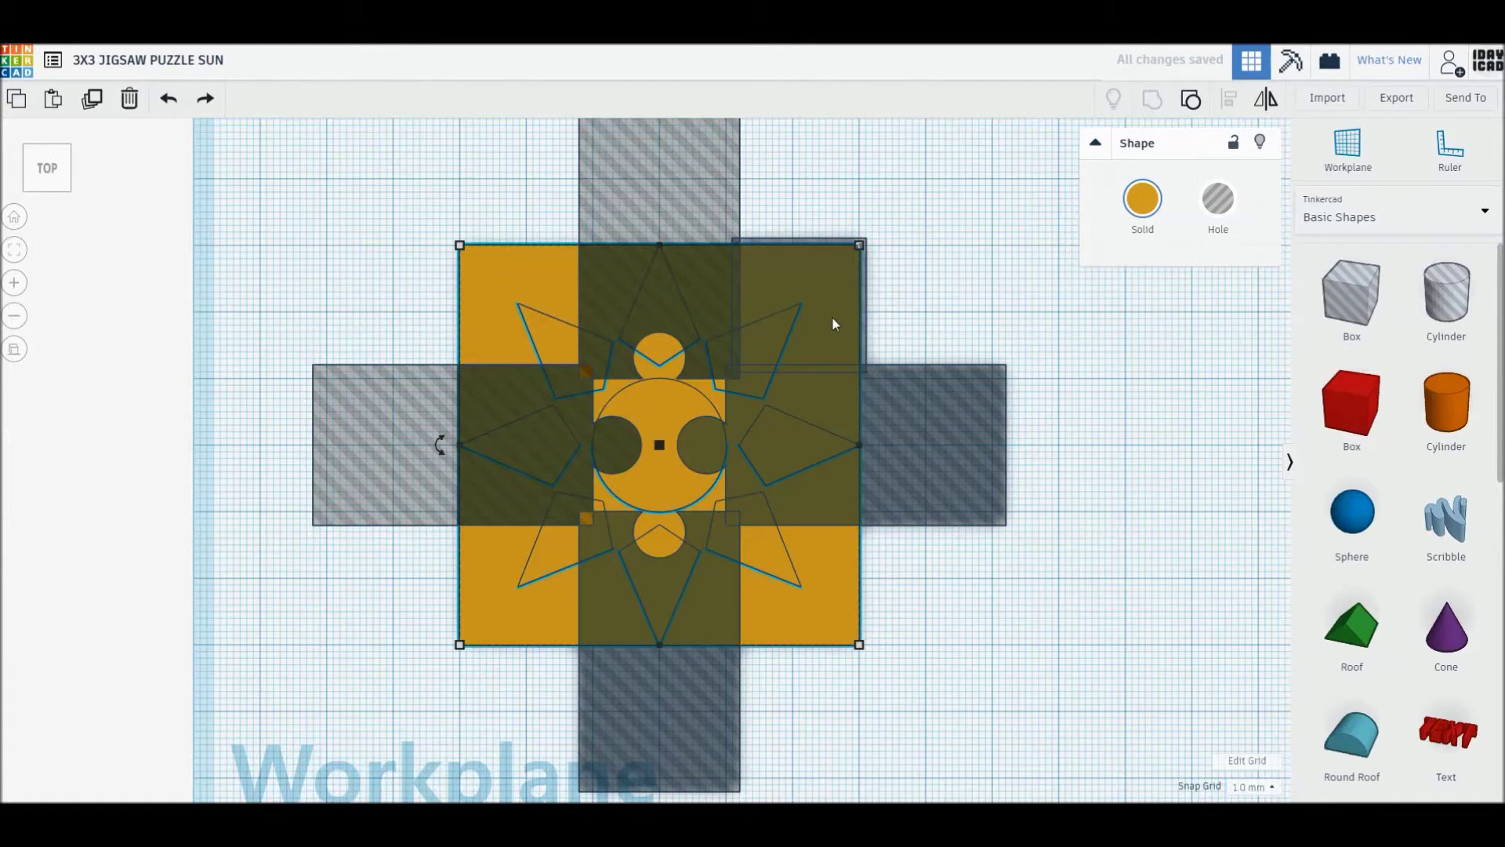
left_click_drag(831, 317, 610, 308)
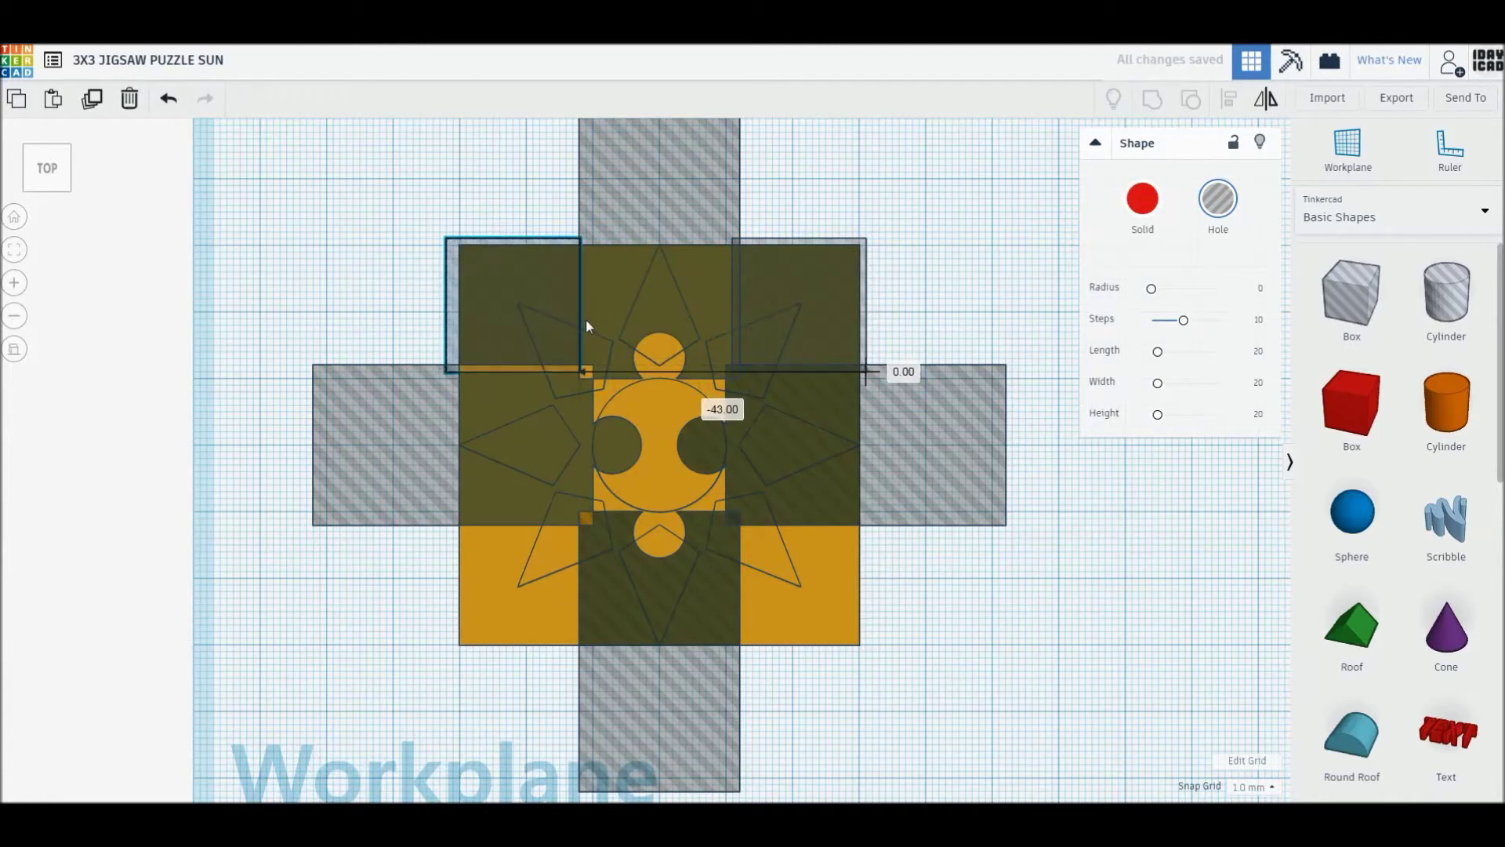
left_click_drag(610, 308, 587, 318)
left_click(854, 349, "shift")
left_click_drag(856, 368, 860, 622)
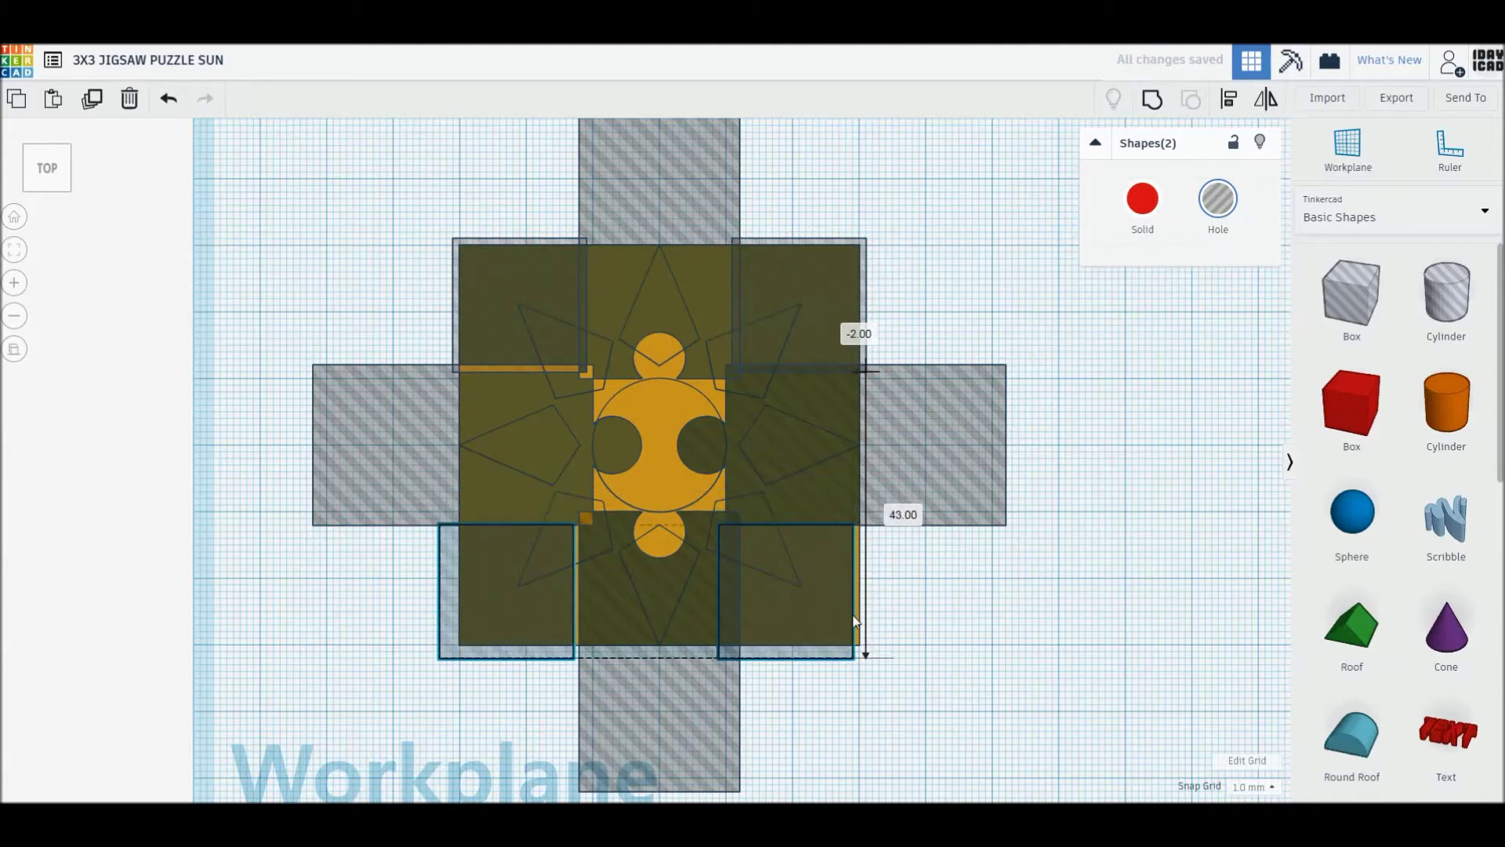
left_click_drag(860, 619, 865, 619)
Select all eleven shapes and group them into one piece
key("Escape")
key("ctrl+a")
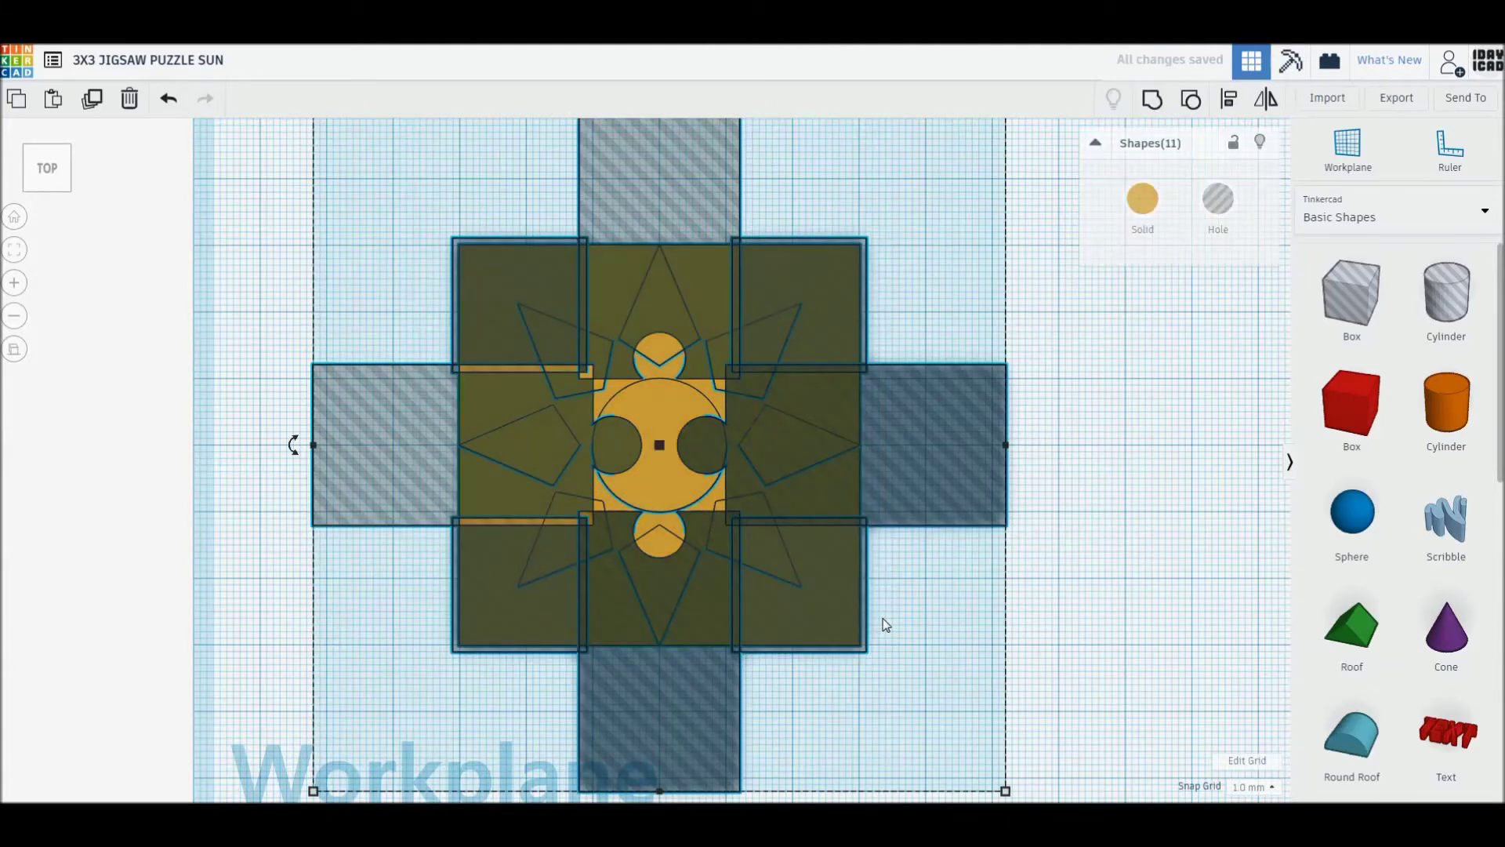
key("ctrl+g")
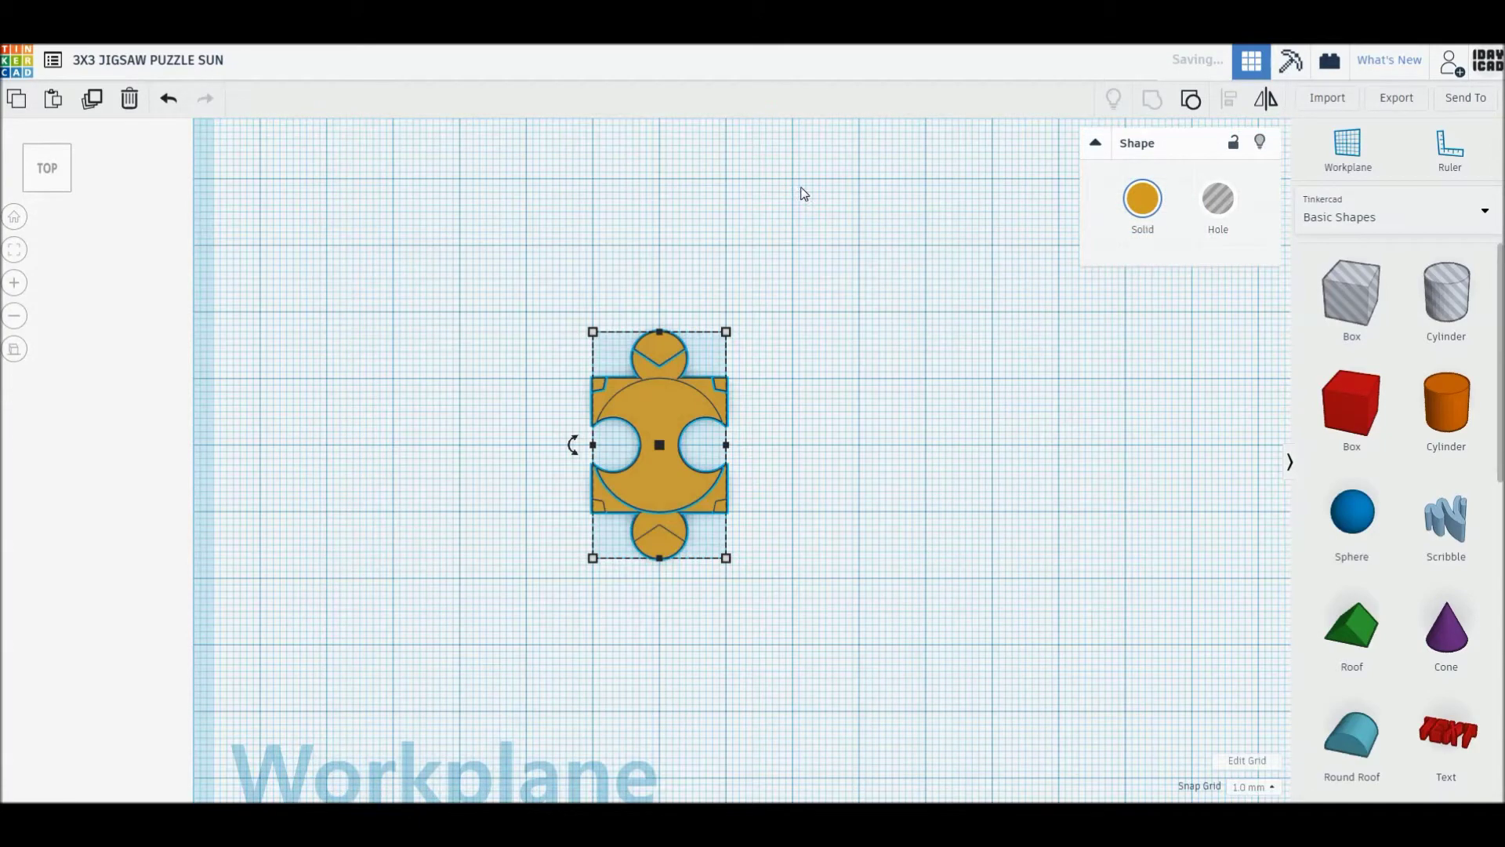
Slide the new centre piece into the puzzle's empty middle slot, then select all nine pieces
mouse_move(802, 191)
middle_mouse_down()
mouse_move(806, 409)
mouse_move(786, 470)
middle_mouse_up()
left_click_drag(671, 627, 636, 226)
middle_click_drag(636, 226, 660, 513)
left_click_drag(637, 516, 605, 331)
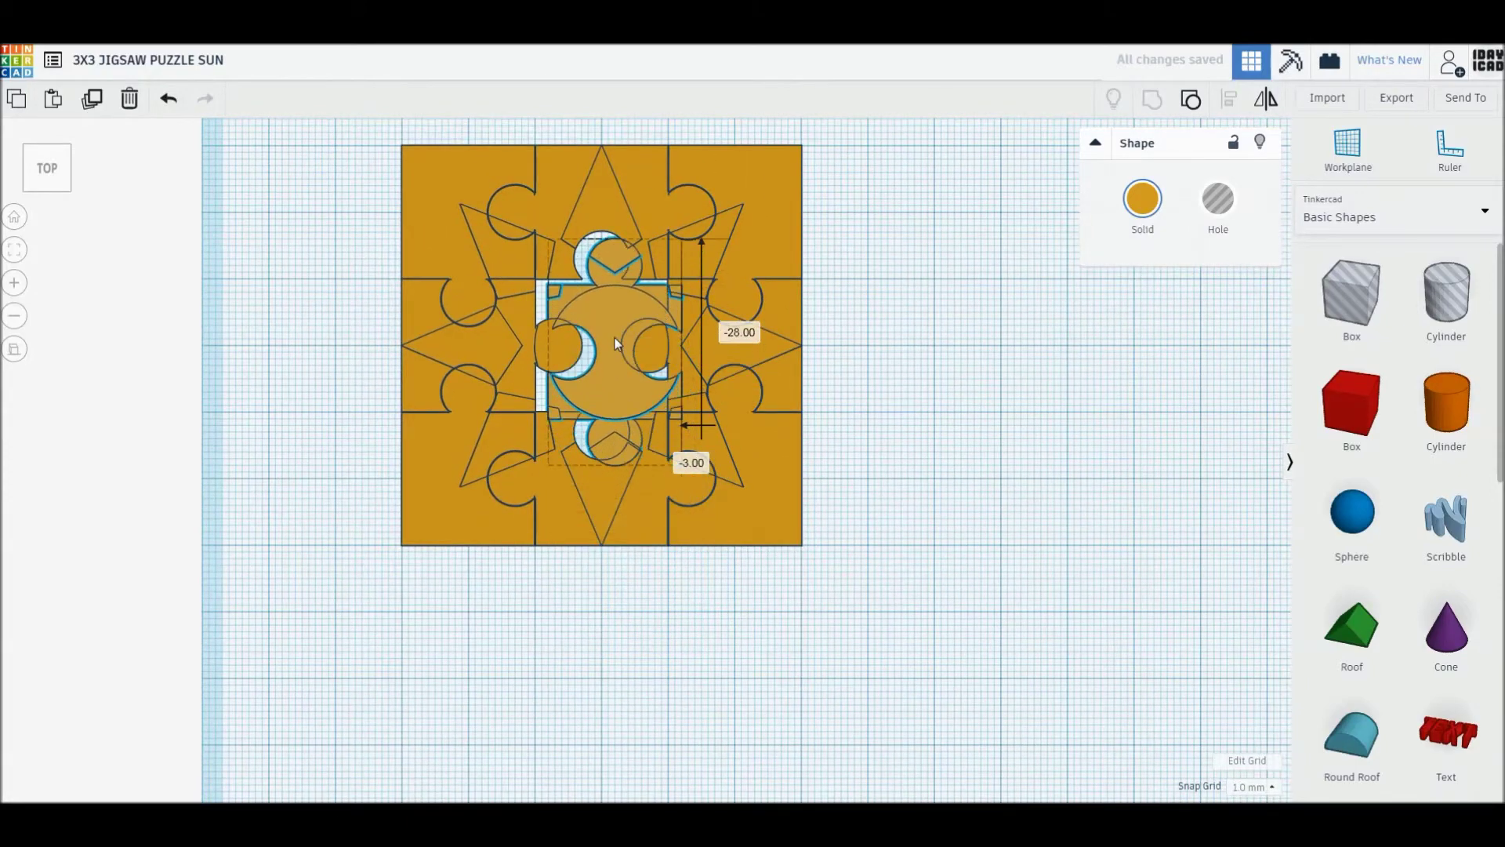
left_click(951, 436)
mouse_move(854, 514)
right_mouse_down()
mouse_move(668, 546)
mouse_move(665, 533)
mouse_move(660, 572)
right_mouse_up()
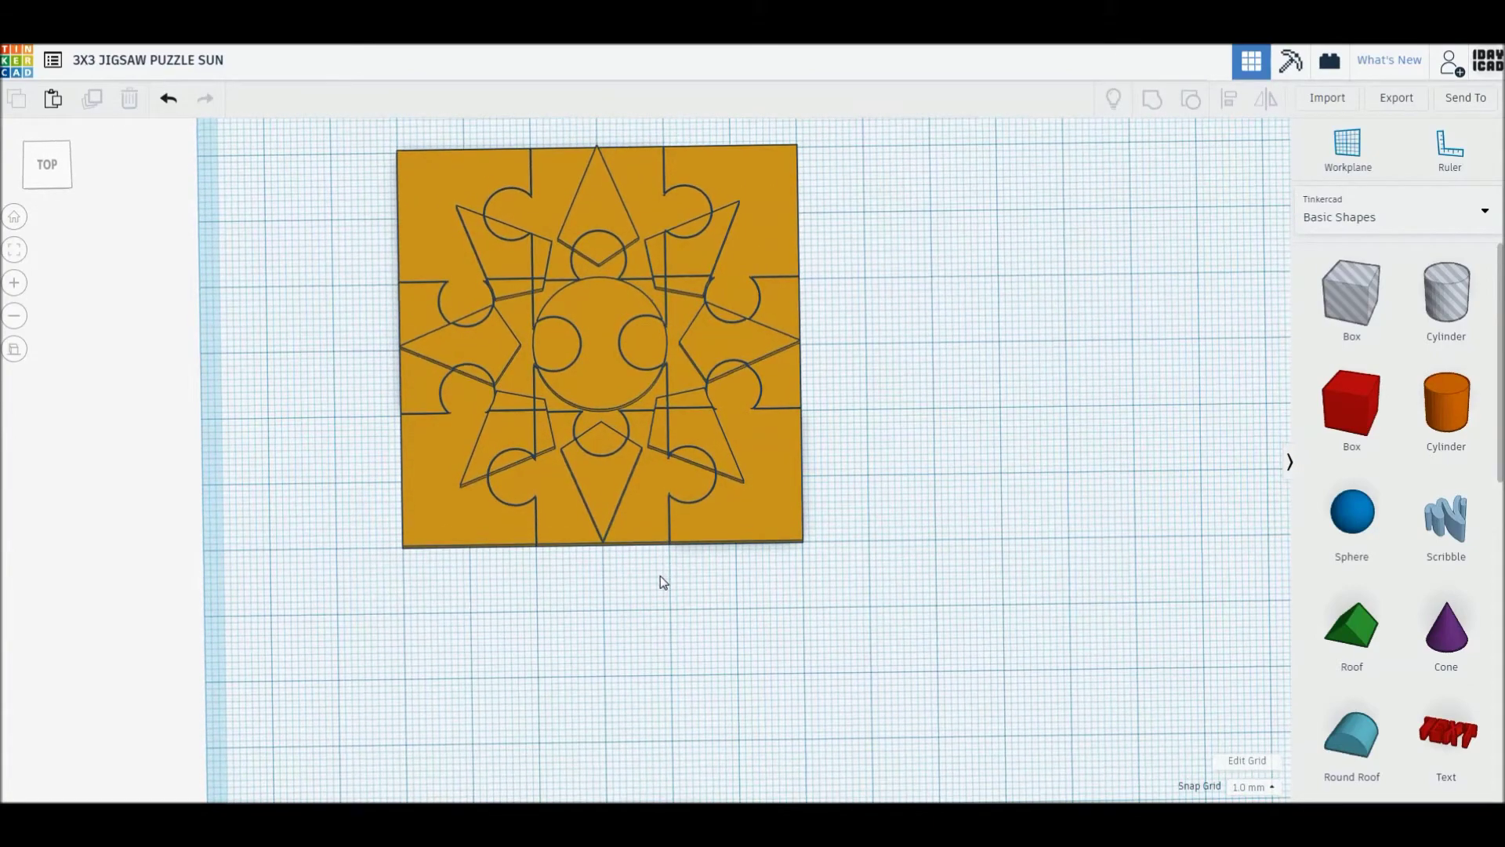
left_click_drag(363, 243, 792, 507)
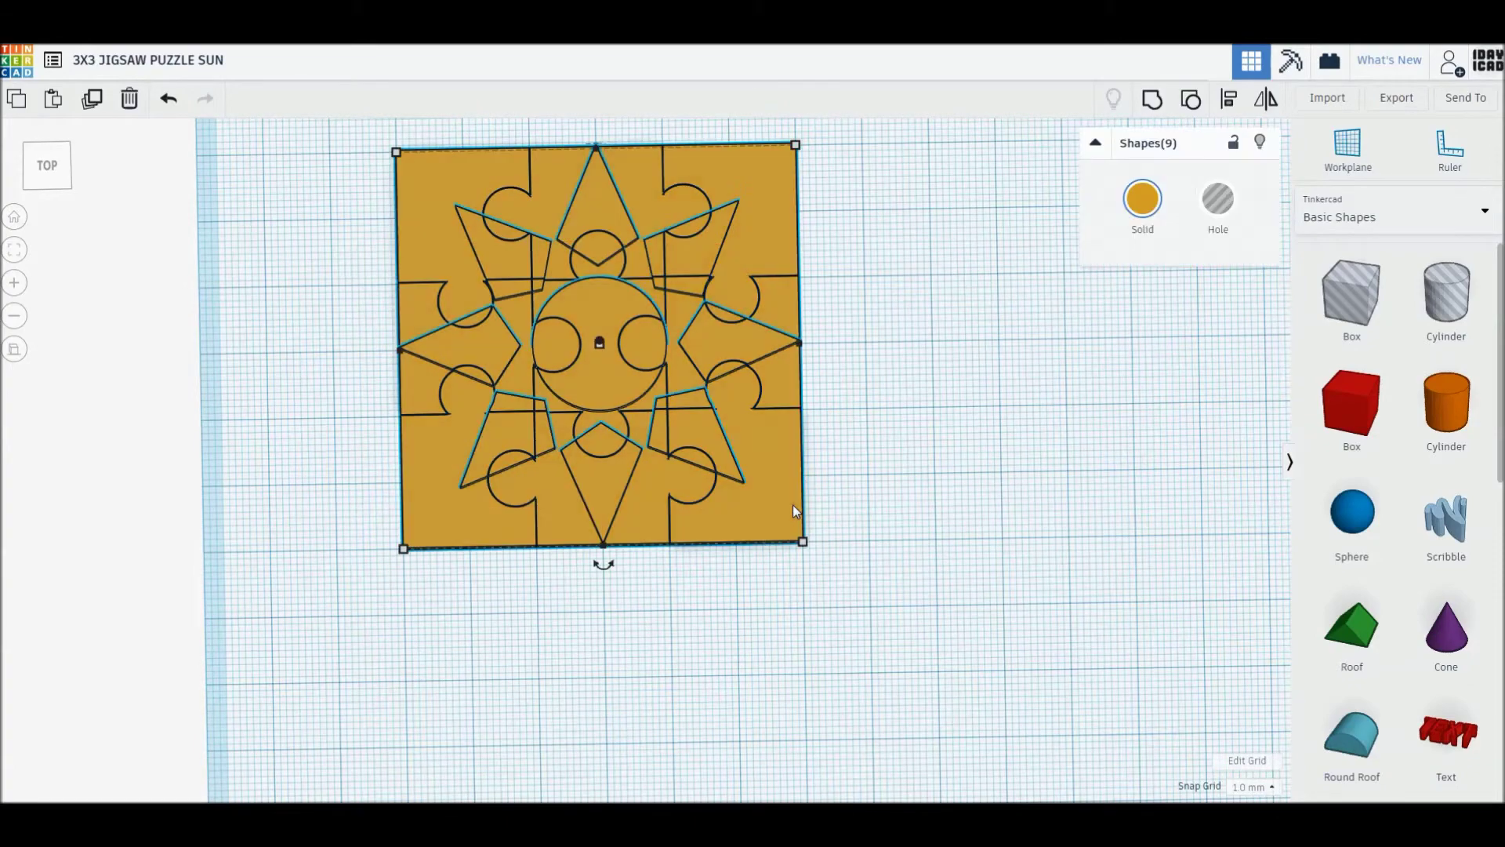
Switch to the Home orthographic view and drag the whole puzzle to the workplane centre
middle_click_drag(1062, 696, 862, 410)
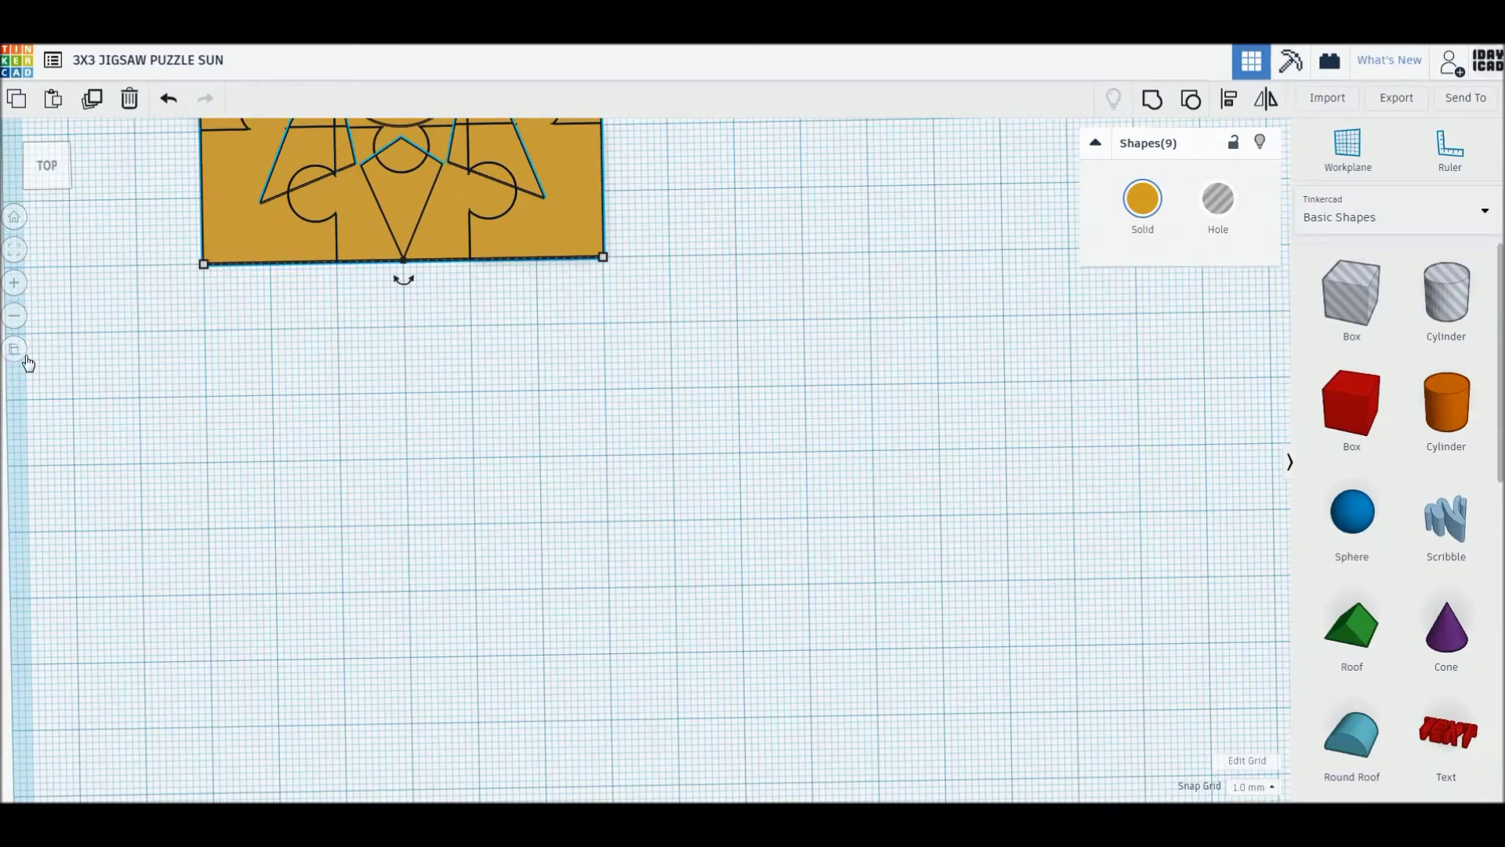
left_click(15, 217)
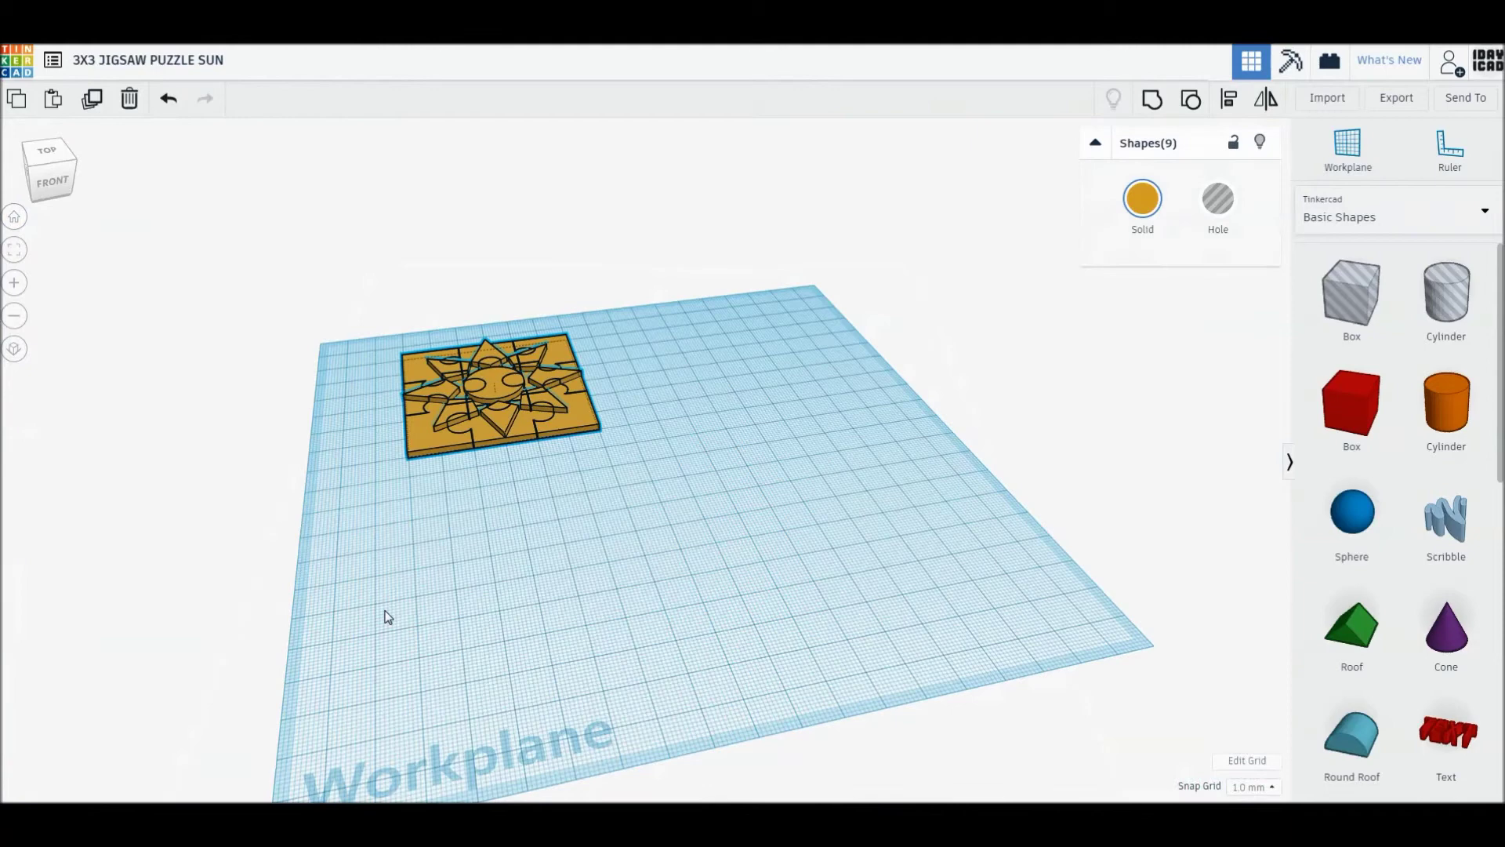
left_click_drag(511, 395, 535, 405)
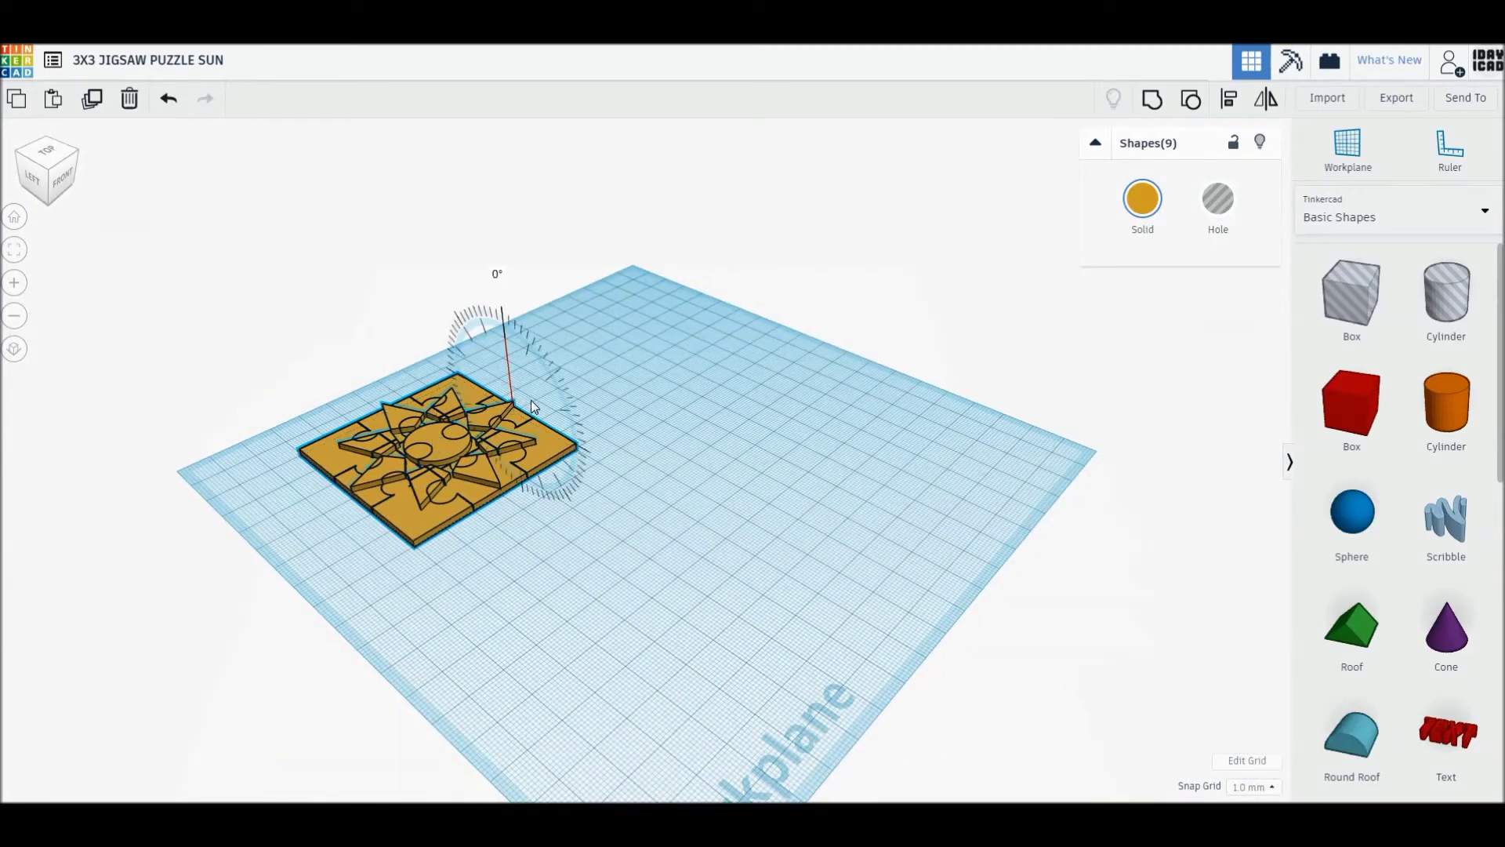
left_click(14, 349)
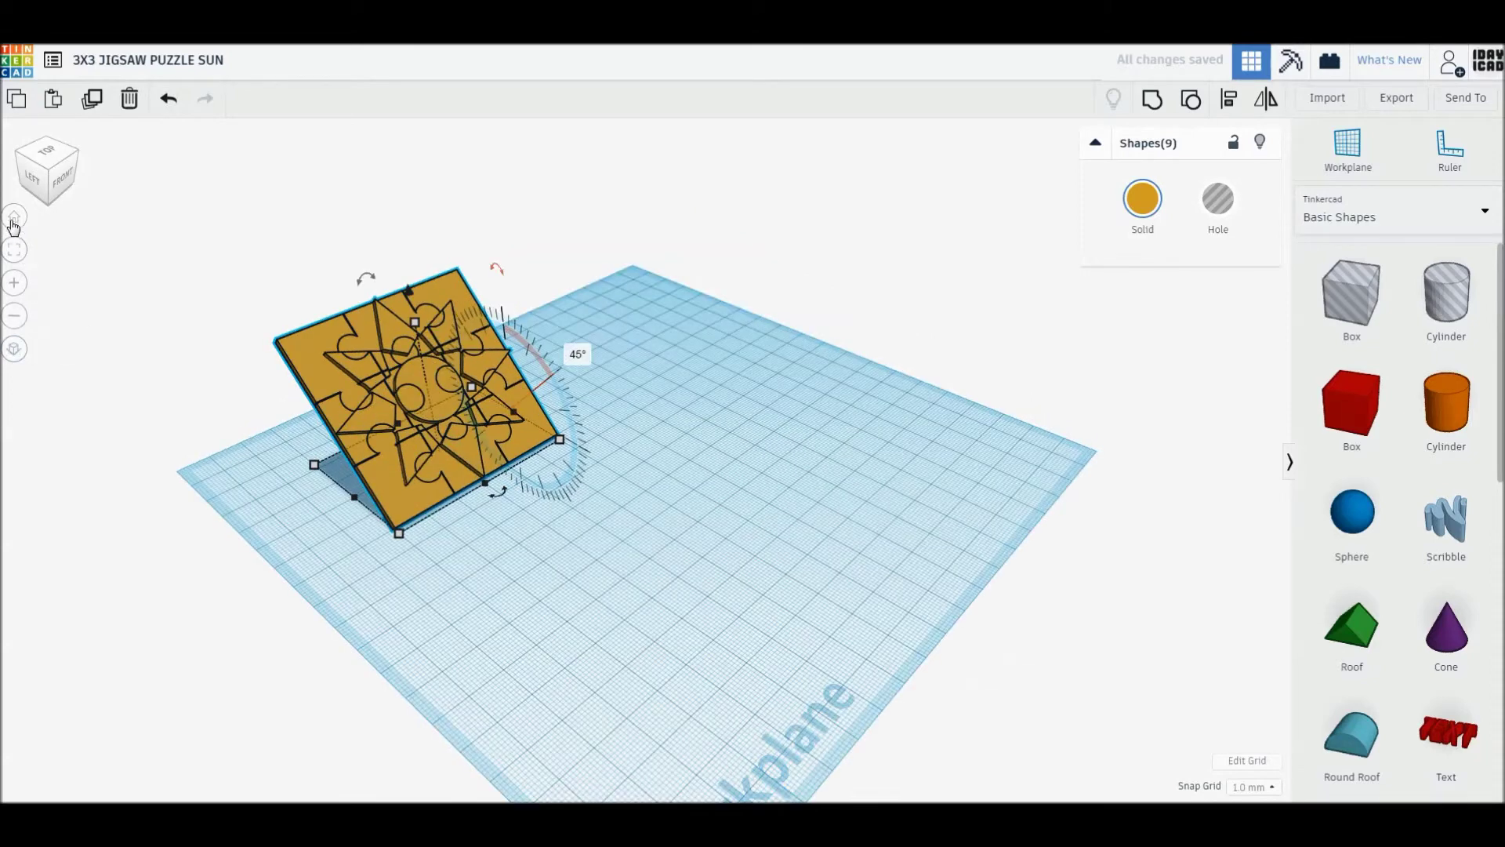
left_click(15, 216)
left_click(646, 556)
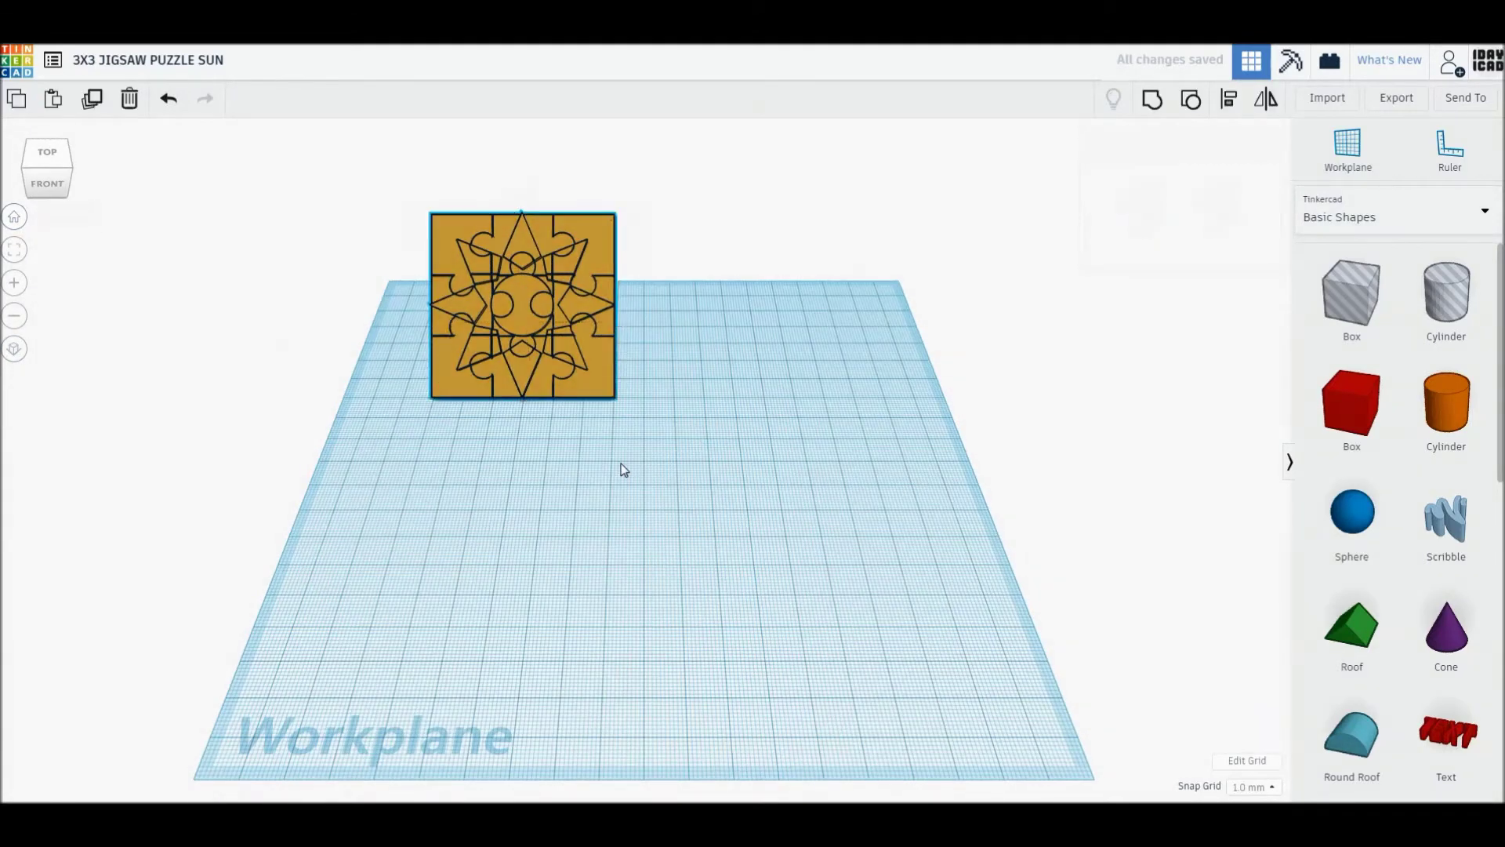
left_click_drag(580, 374, 710, 503)
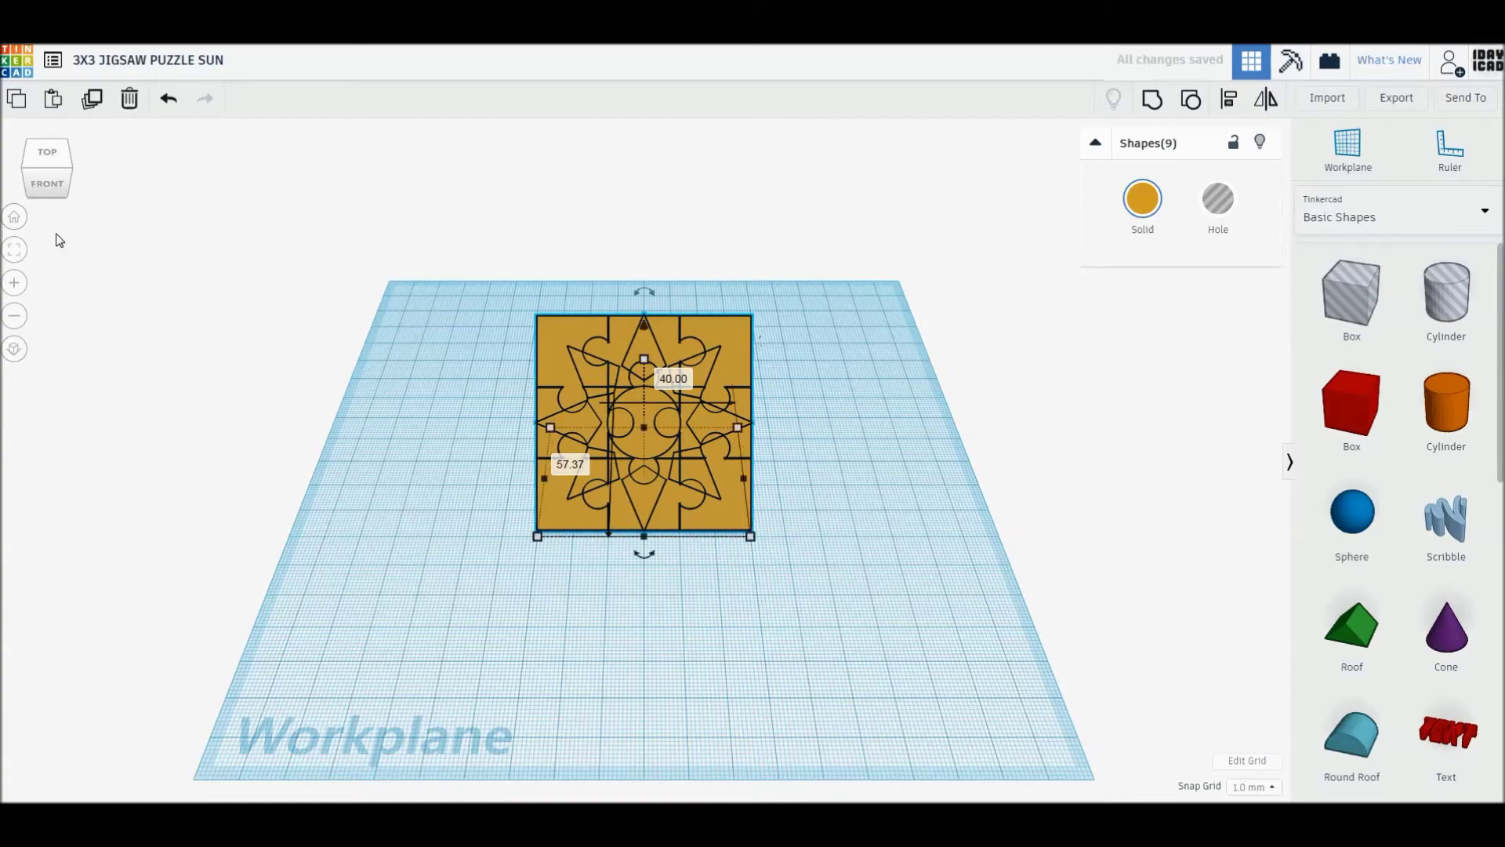
Select all nine pieces, fit the view to them with F, then deselect
left_click(14, 249)
left_click(312, 467)
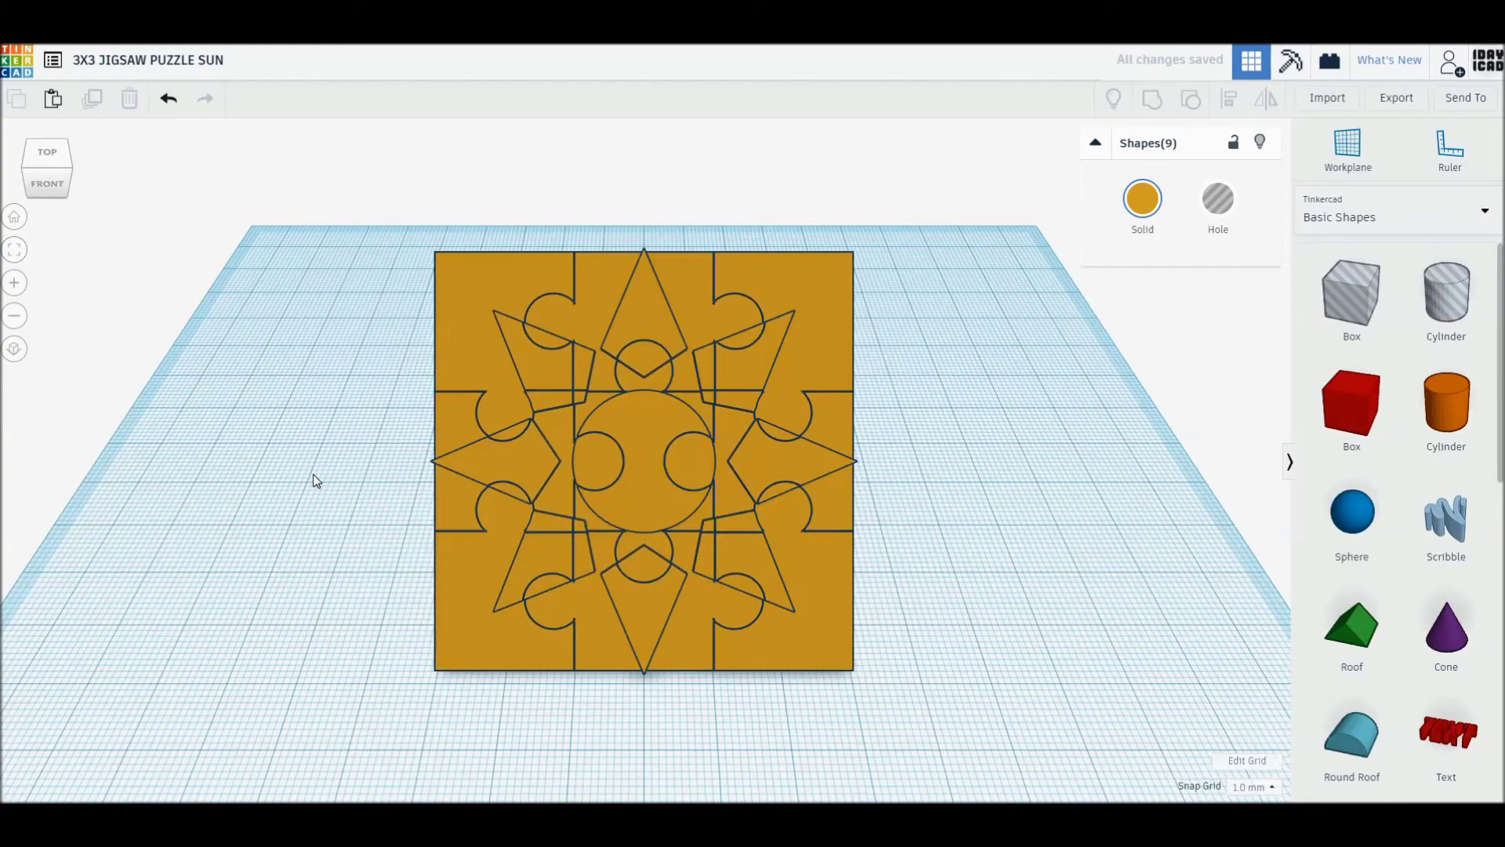
scroll(406, 544, "down", 3)
scroll(416, 517, "down", 2)
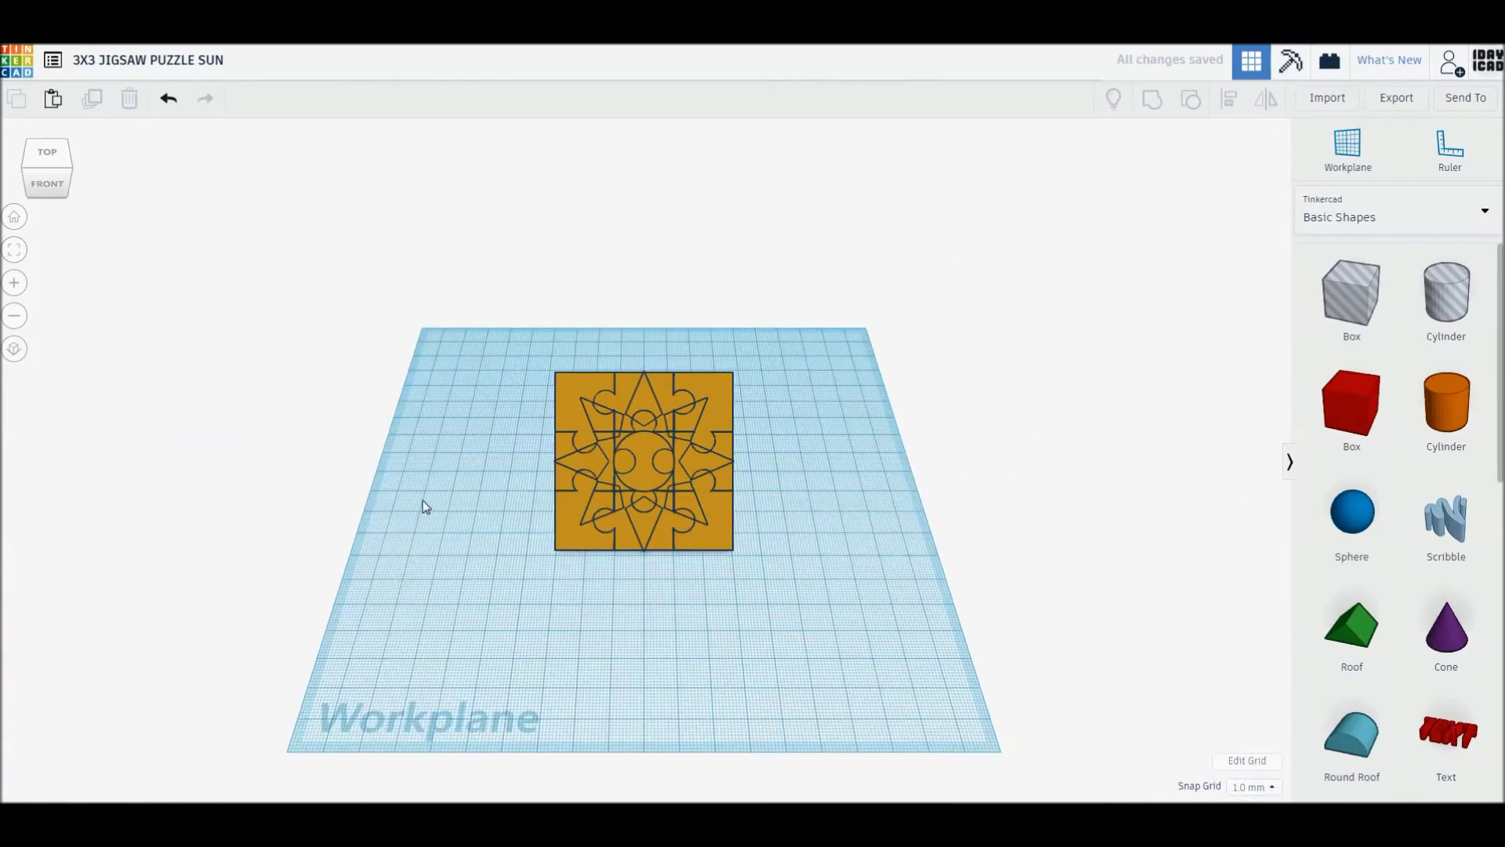
key("ctrl+a")
key("f")
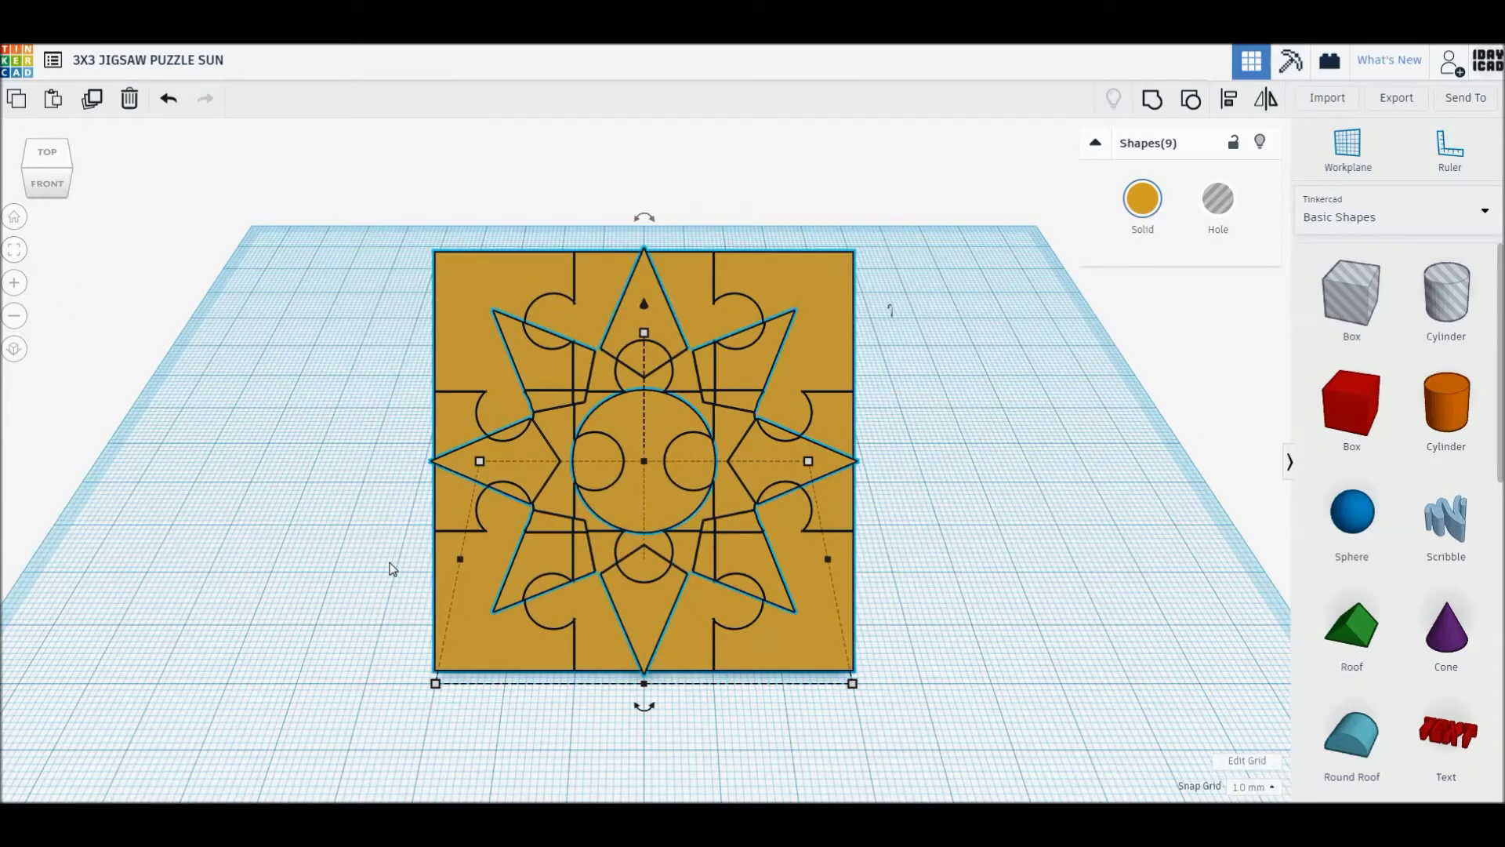
left_click(287, 627)
key("ctrl+a")
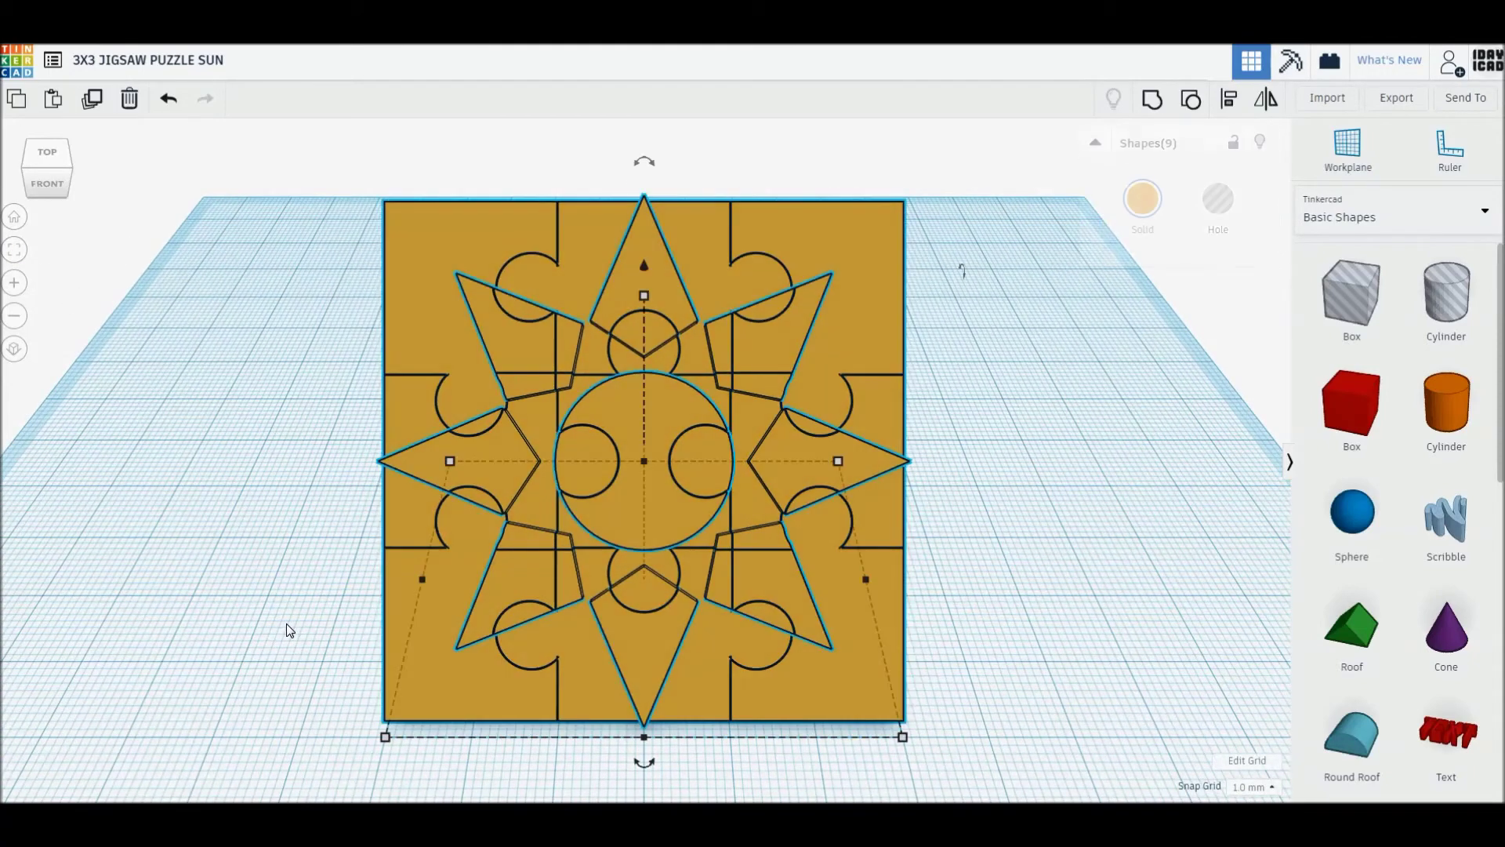
key("f")
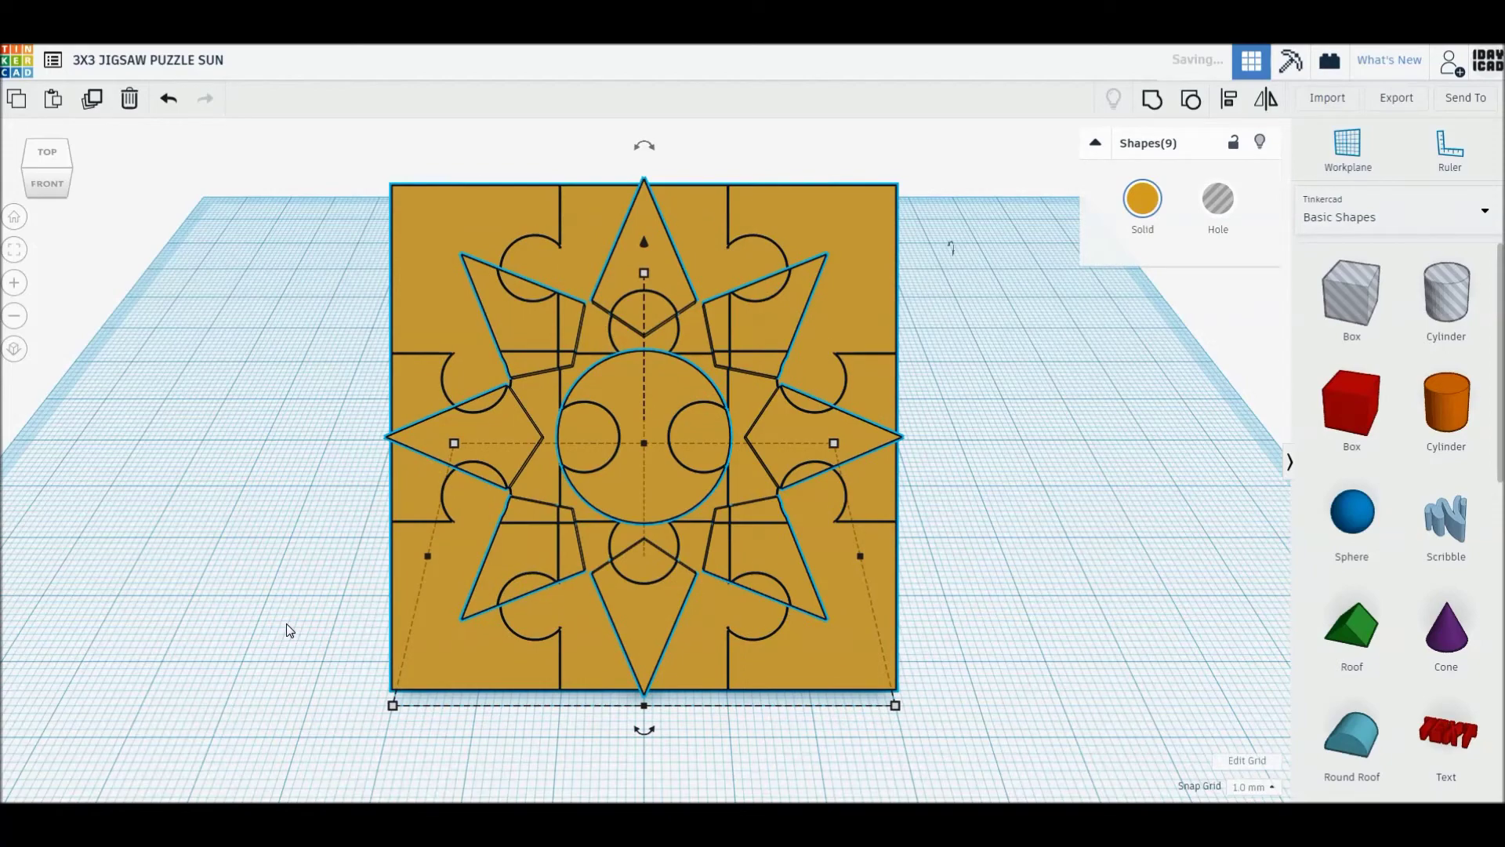
left_click(286, 631)
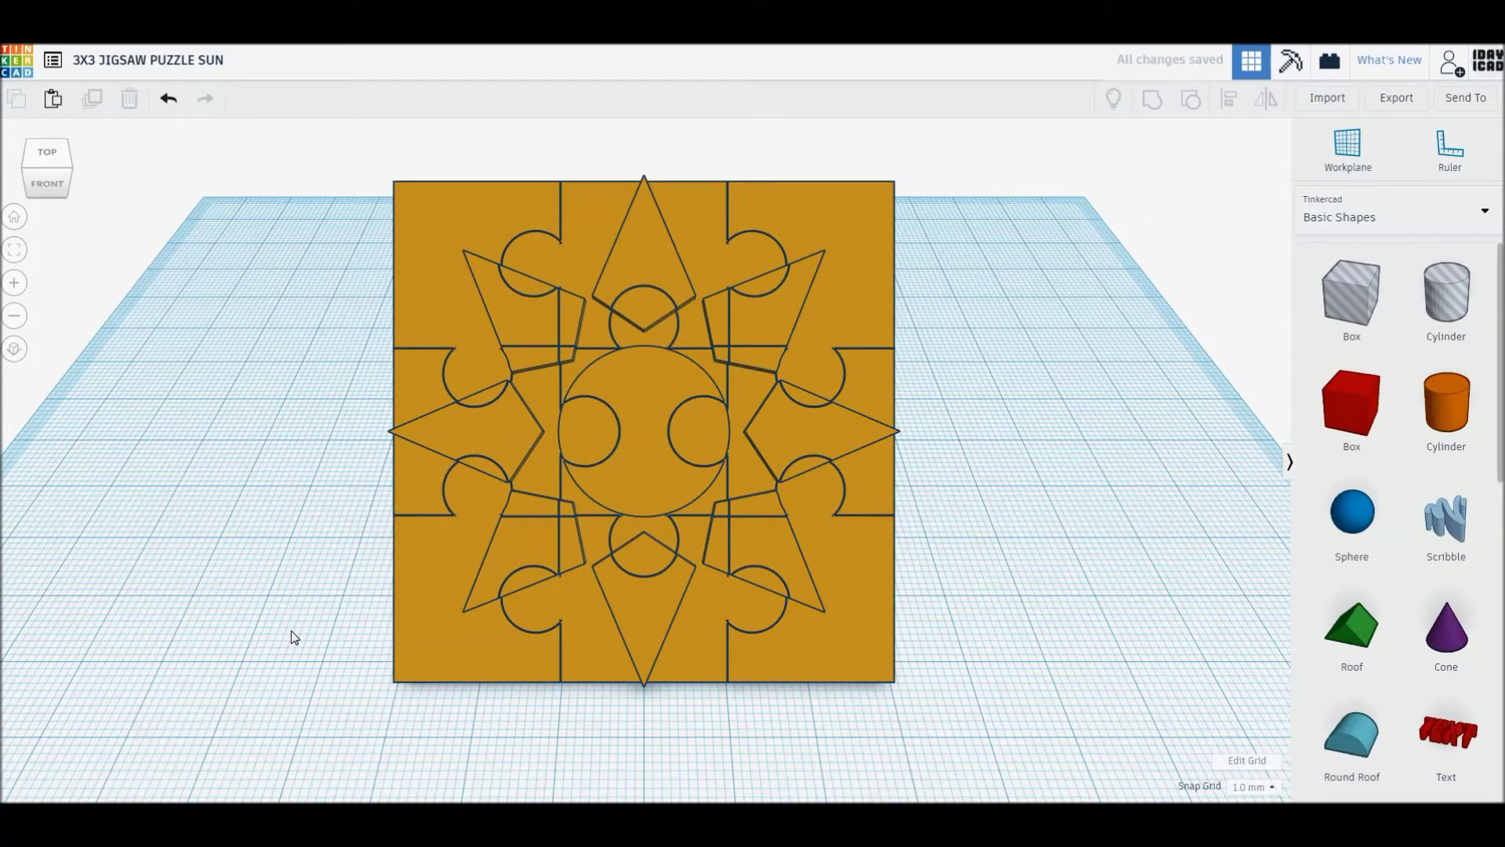